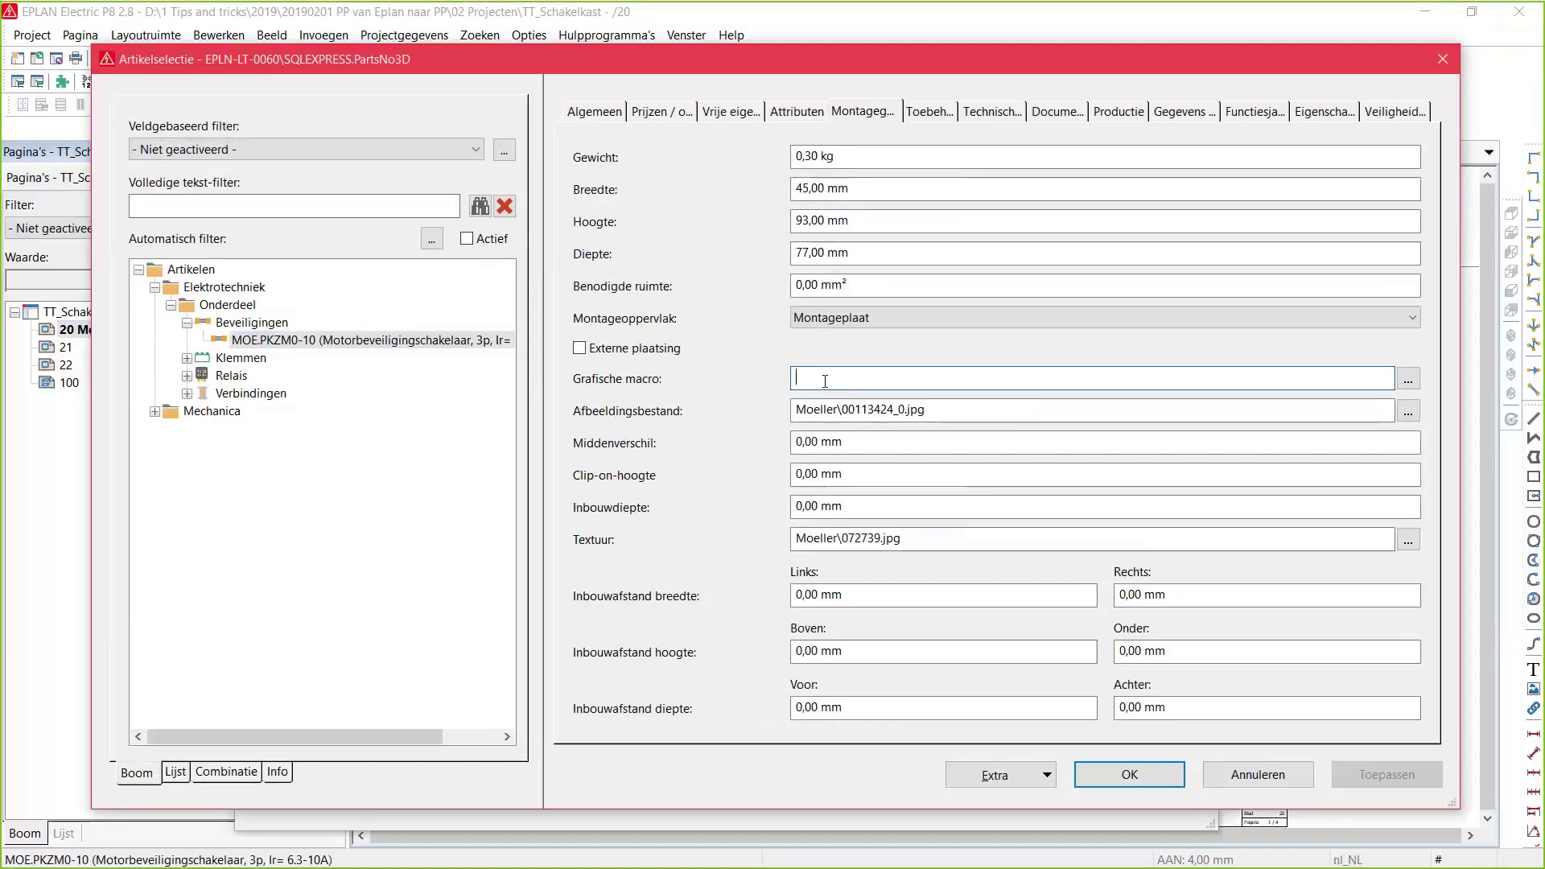
pyautogui.doubleClick(234, 376)
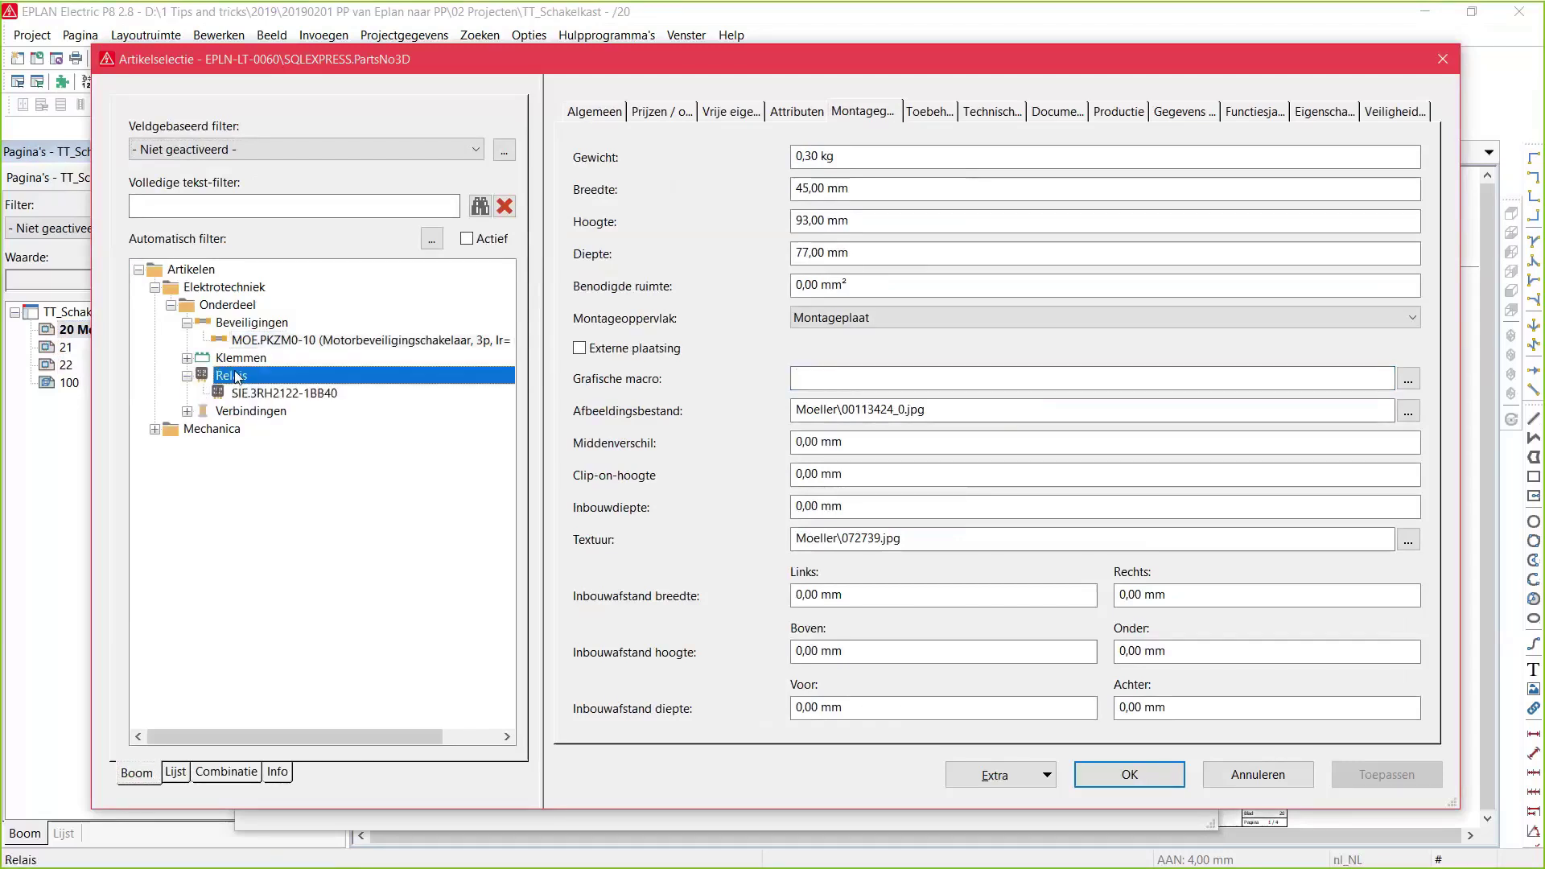
pyautogui.doubleClick(285, 394)
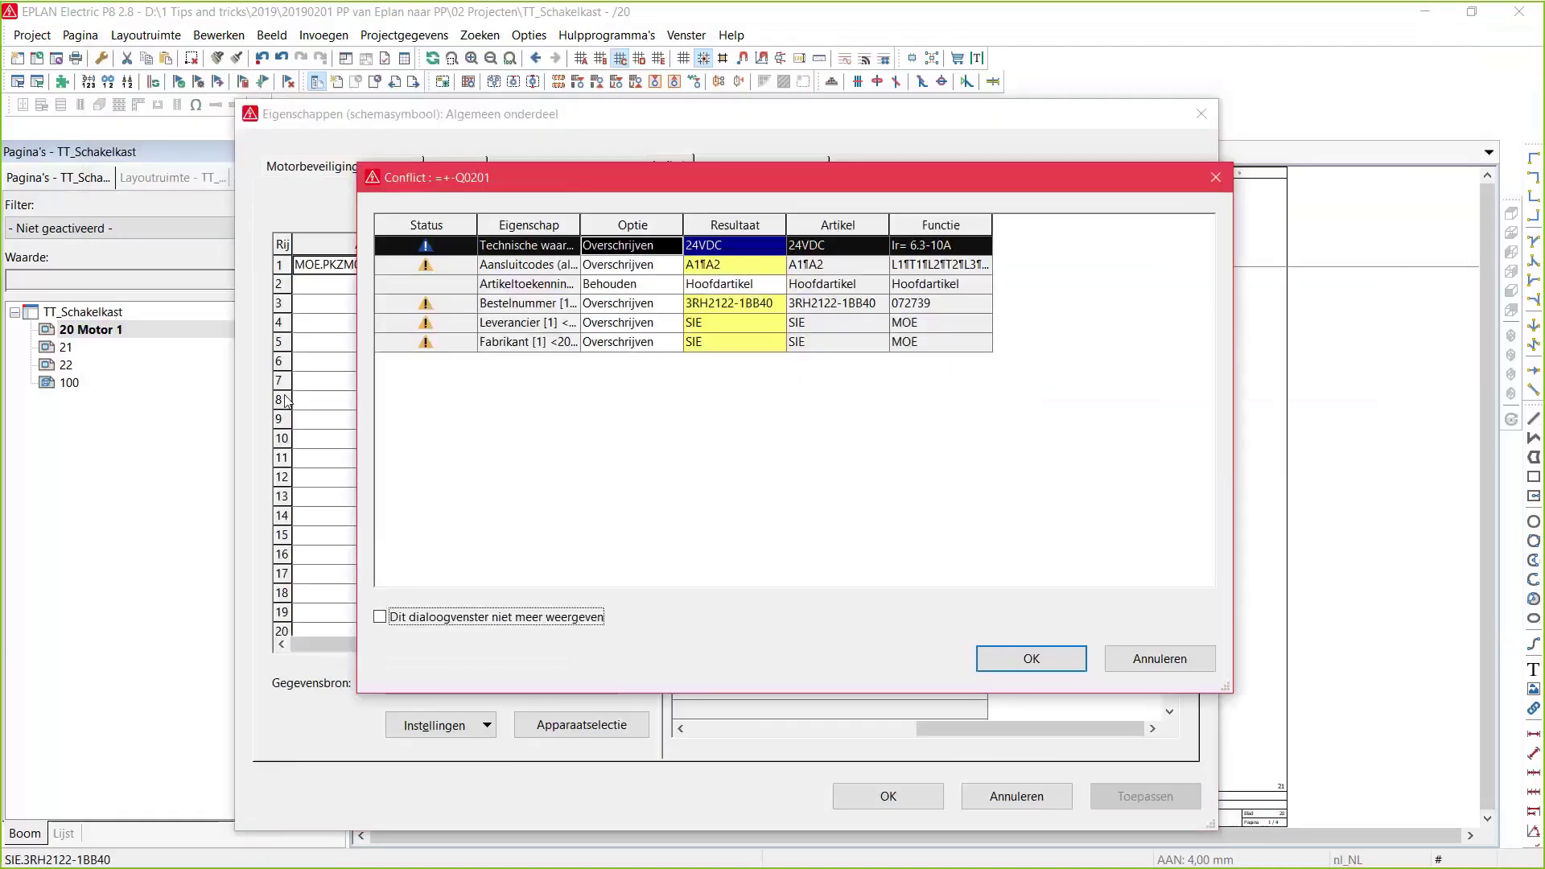
pyautogui.press('Escape')
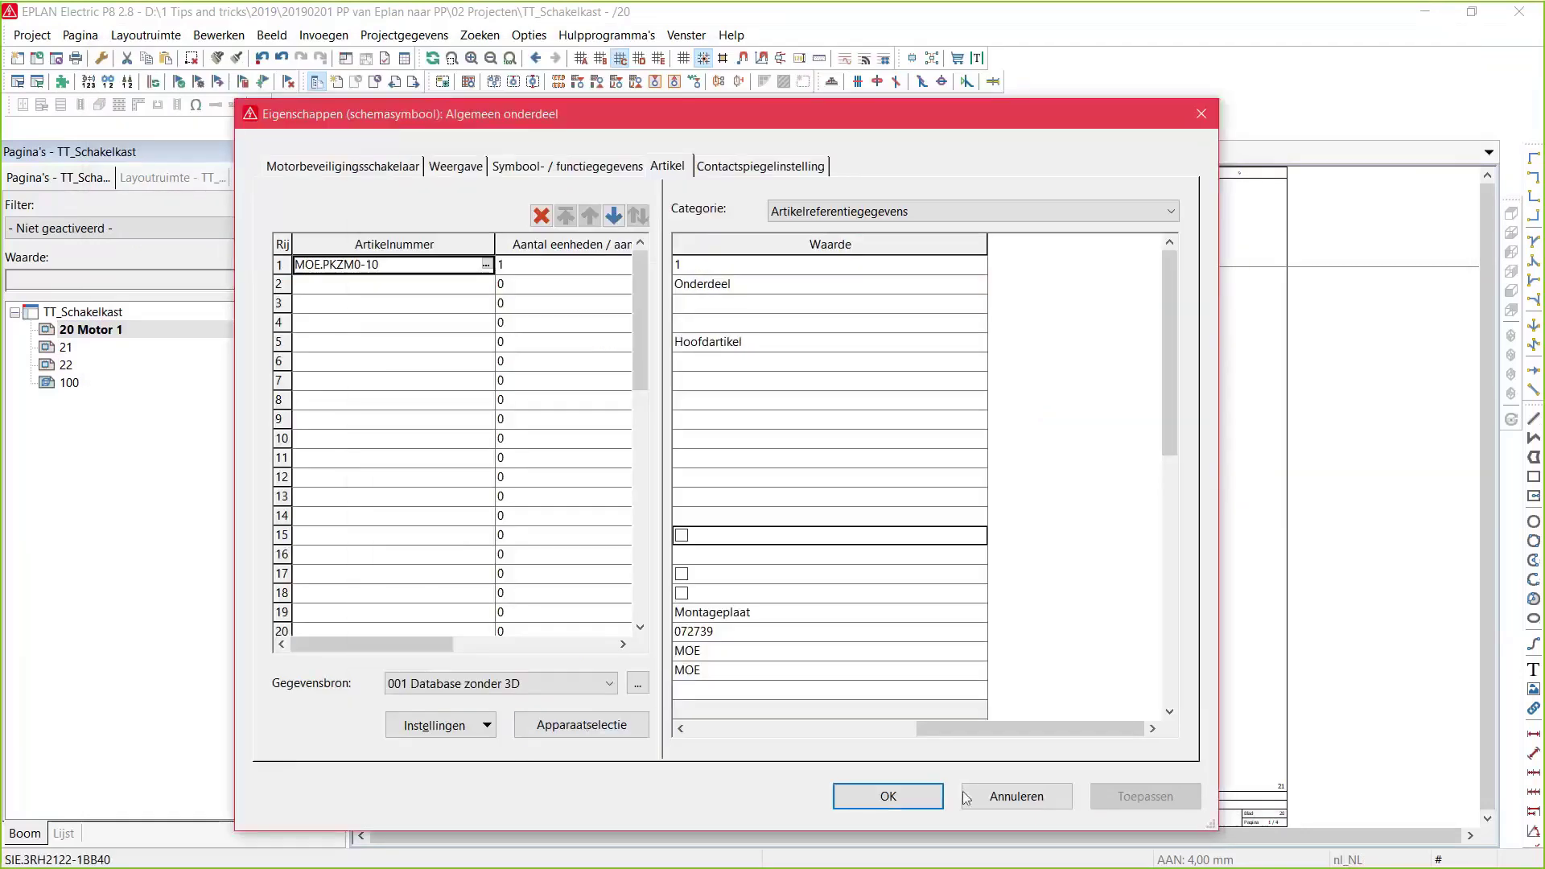
pyautogui.click(996, 785)
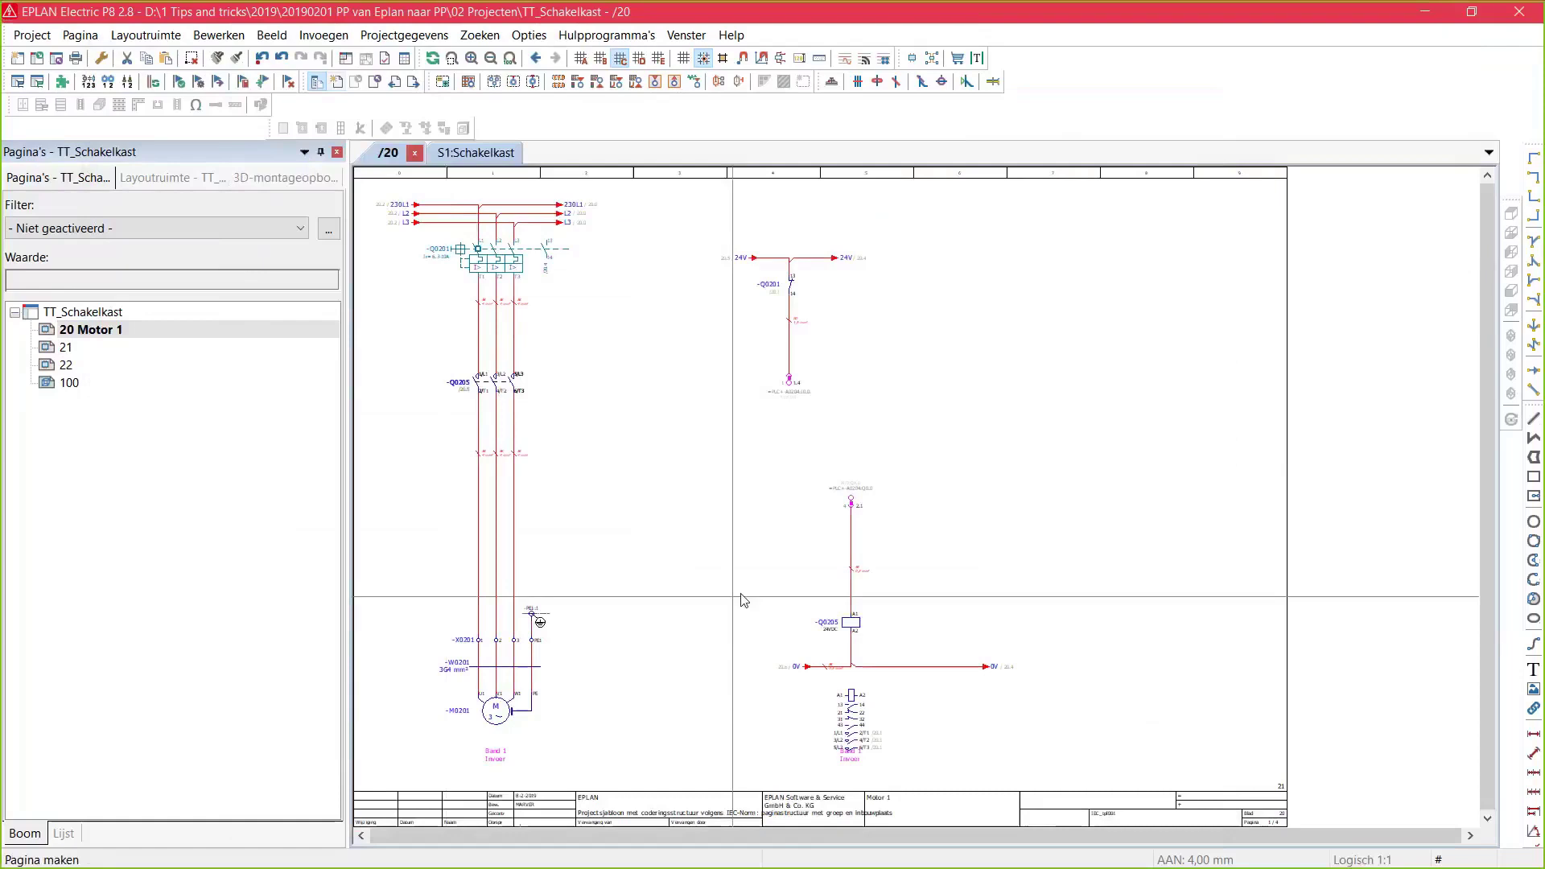
# Examine the mounting data and graphical macro of the part assigned to the coil on schematic page 20, then close its properties
pyautogui.click(826, 617)
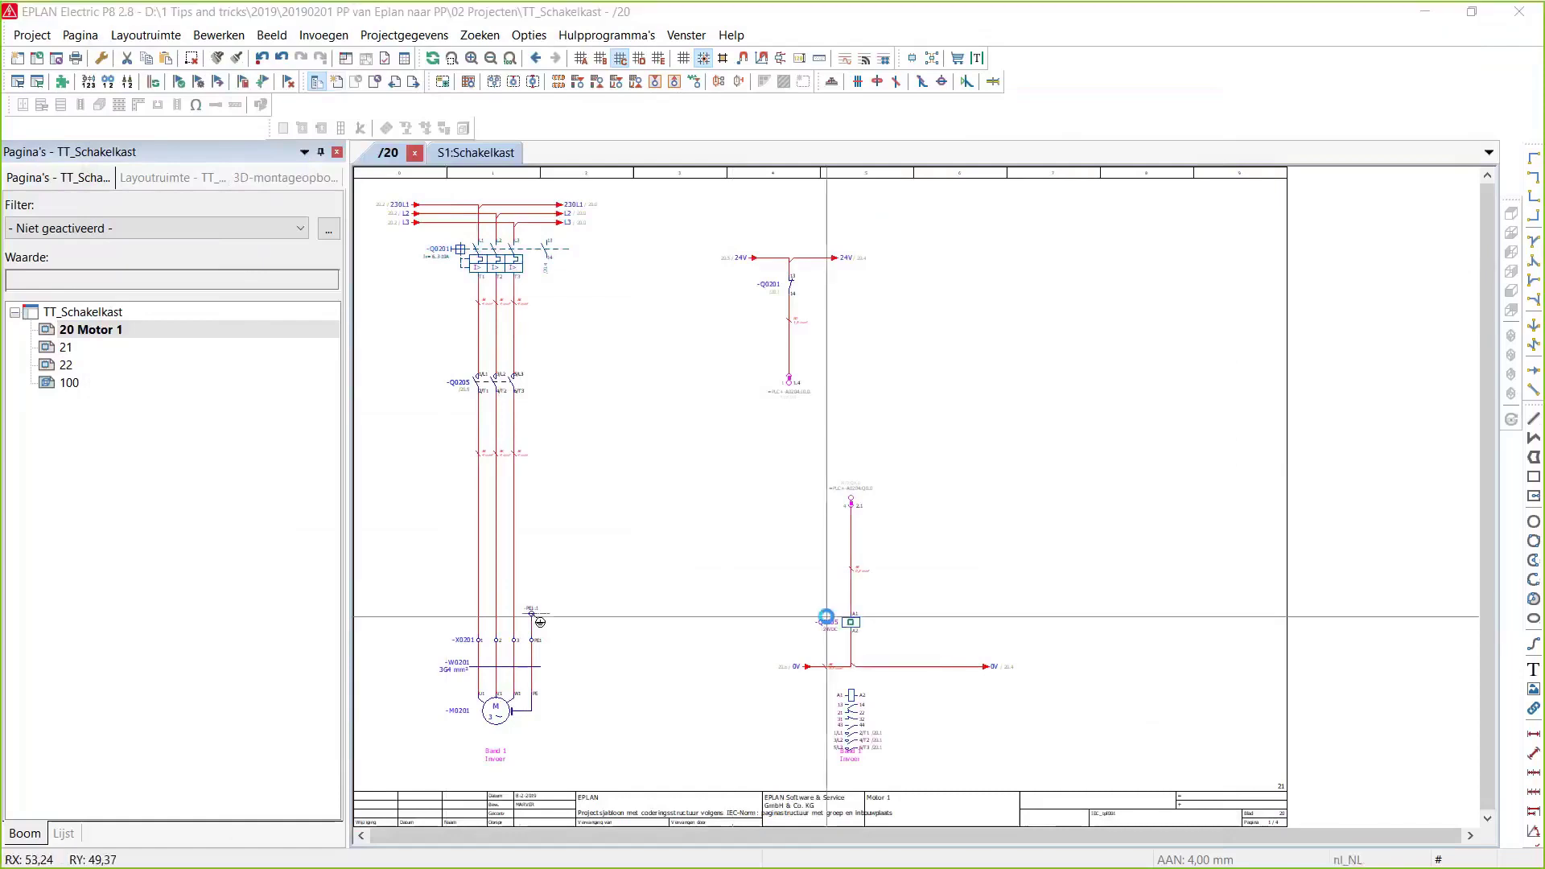
pyautogui.doubleClick(826, 617)
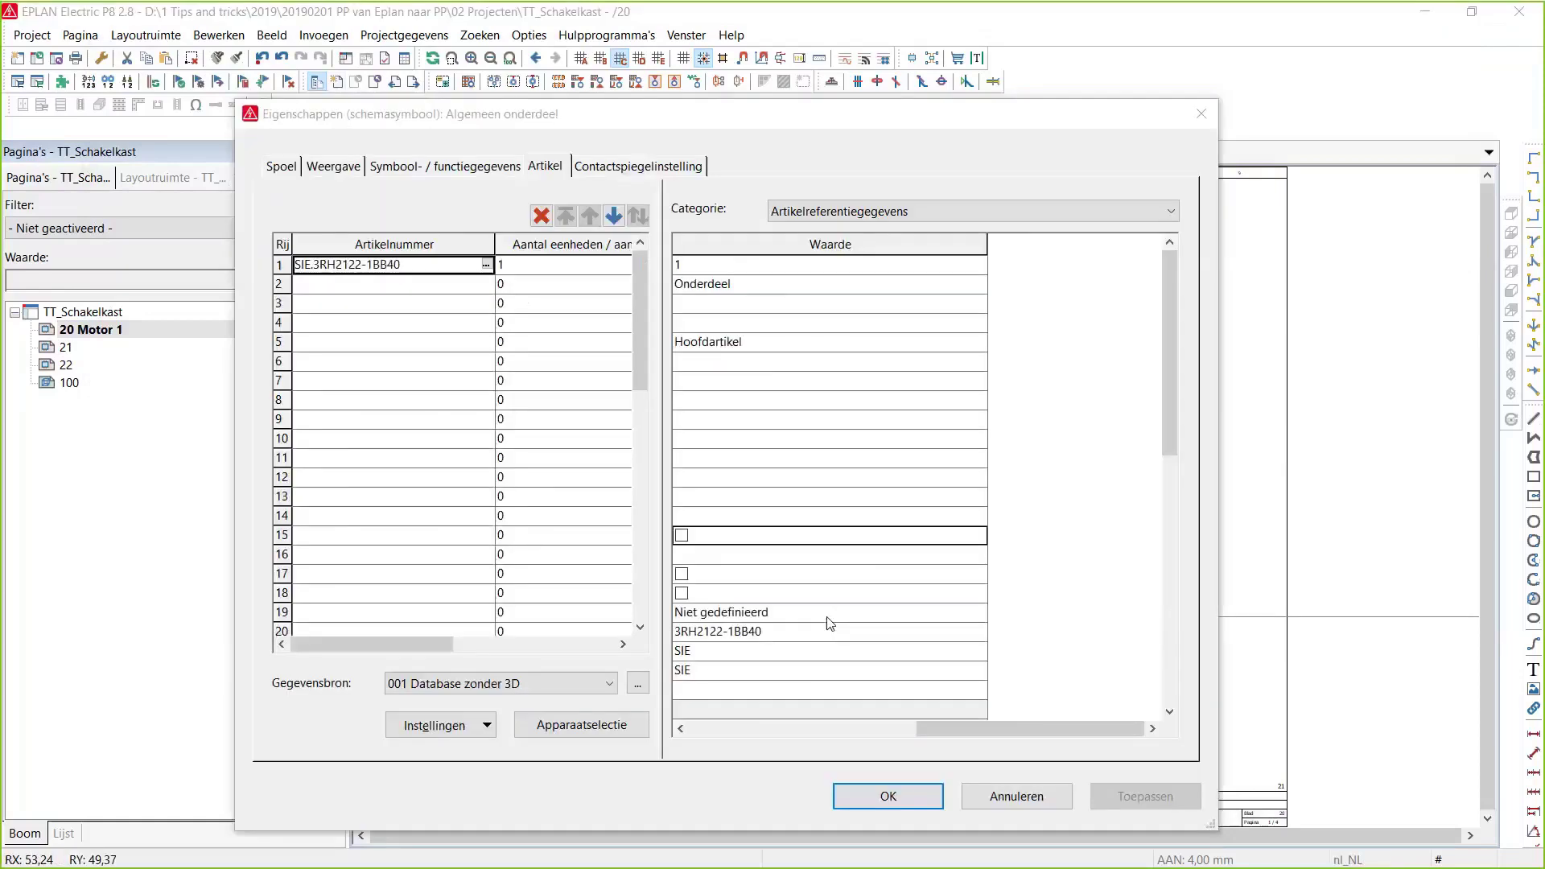
pyautogui.click(486, 266)
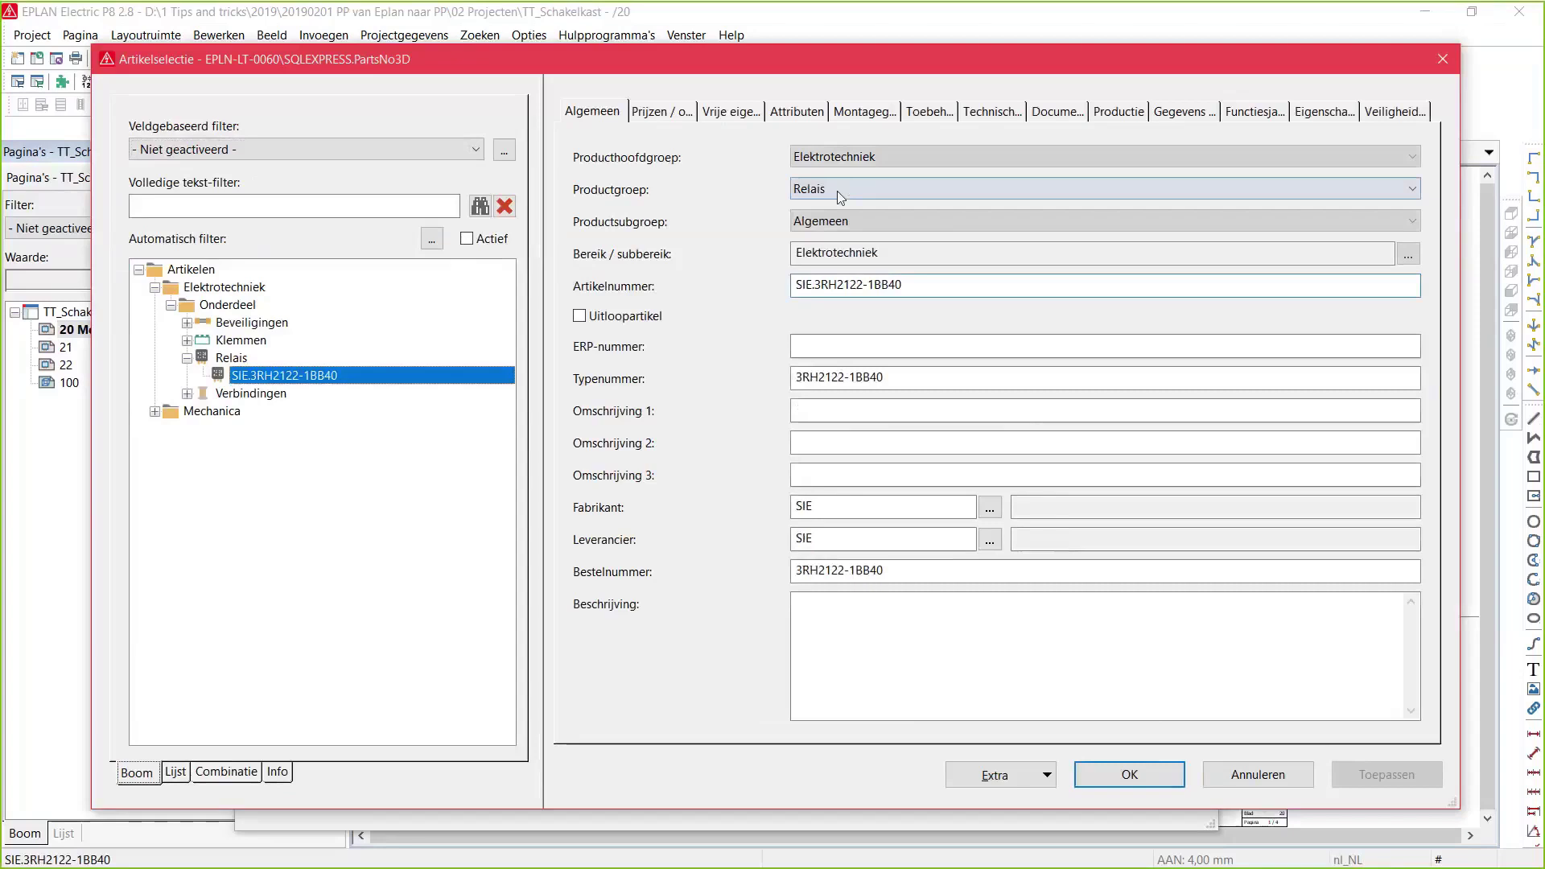
pyautogui.click(861, 117)
pyautogui.click(843, 376)
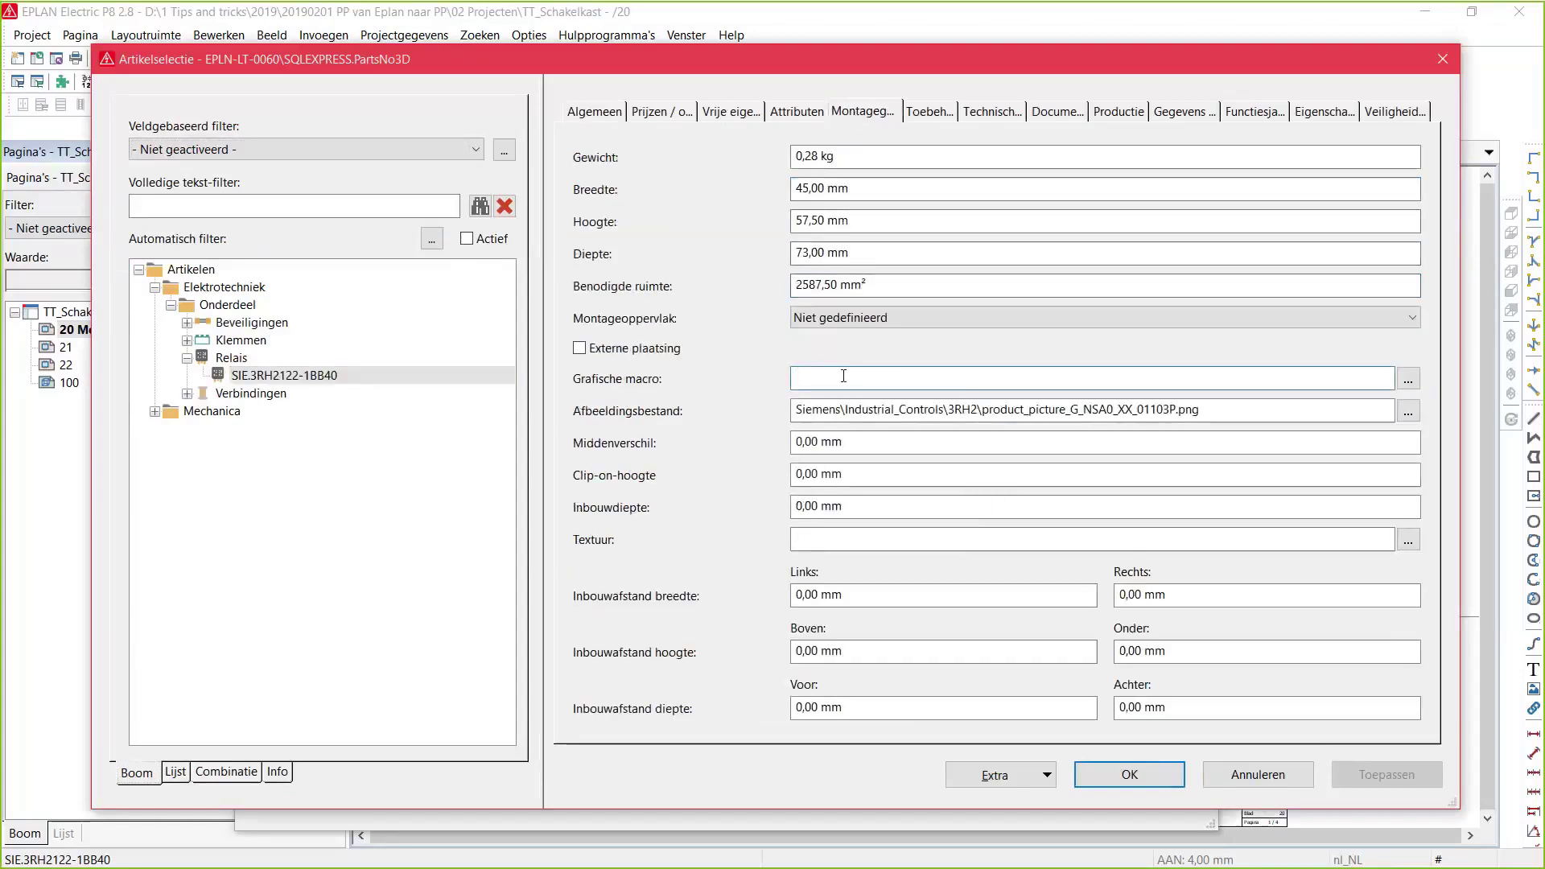
pyautogui.click(1259, 775)
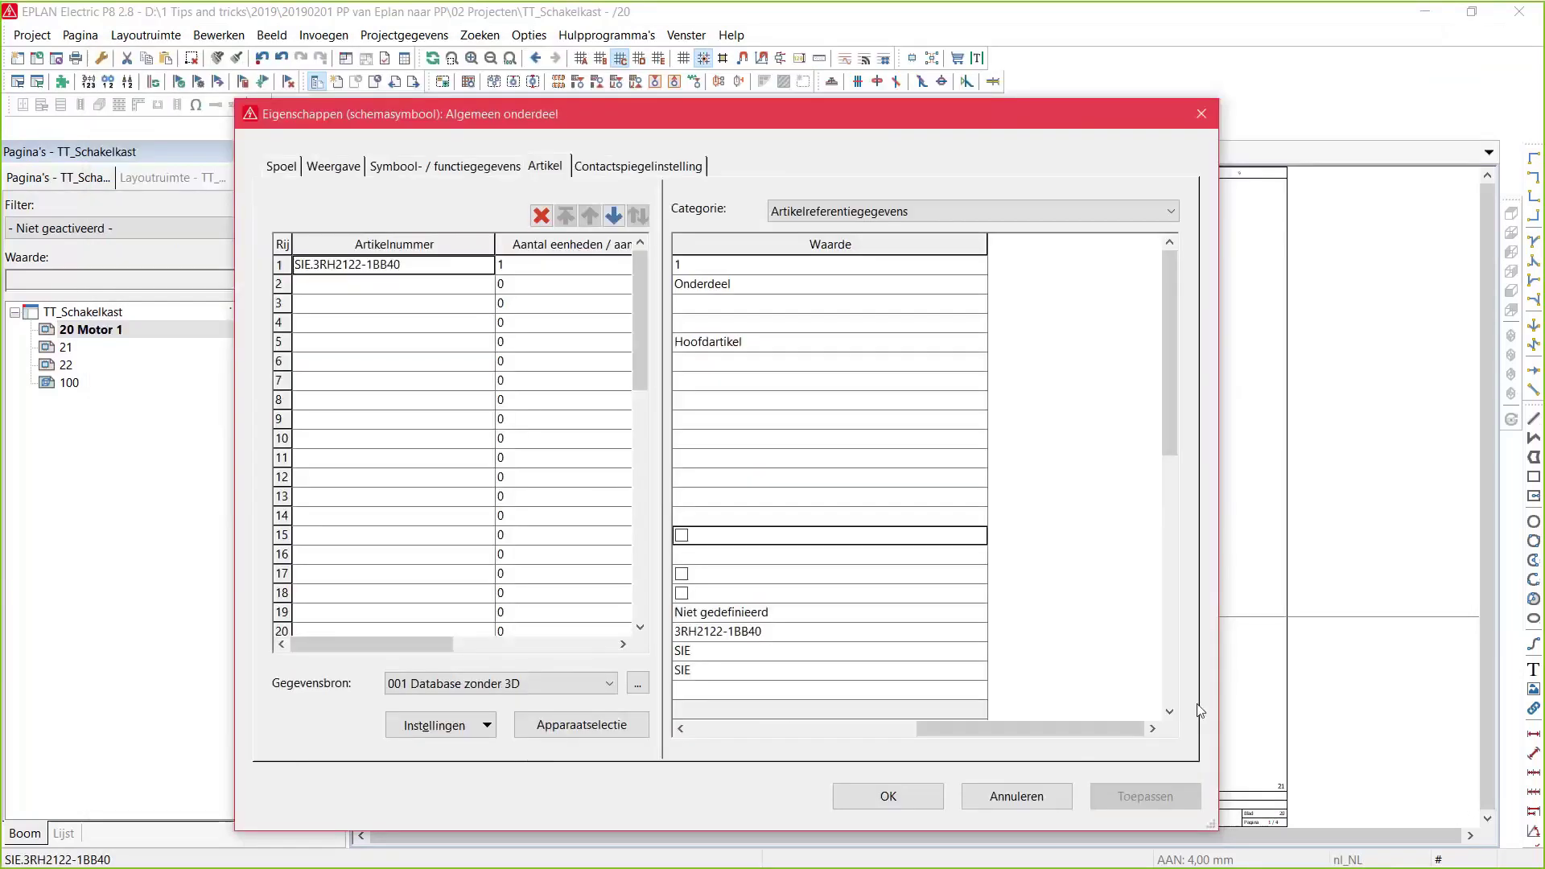
pyautogui.click(1016, 795)
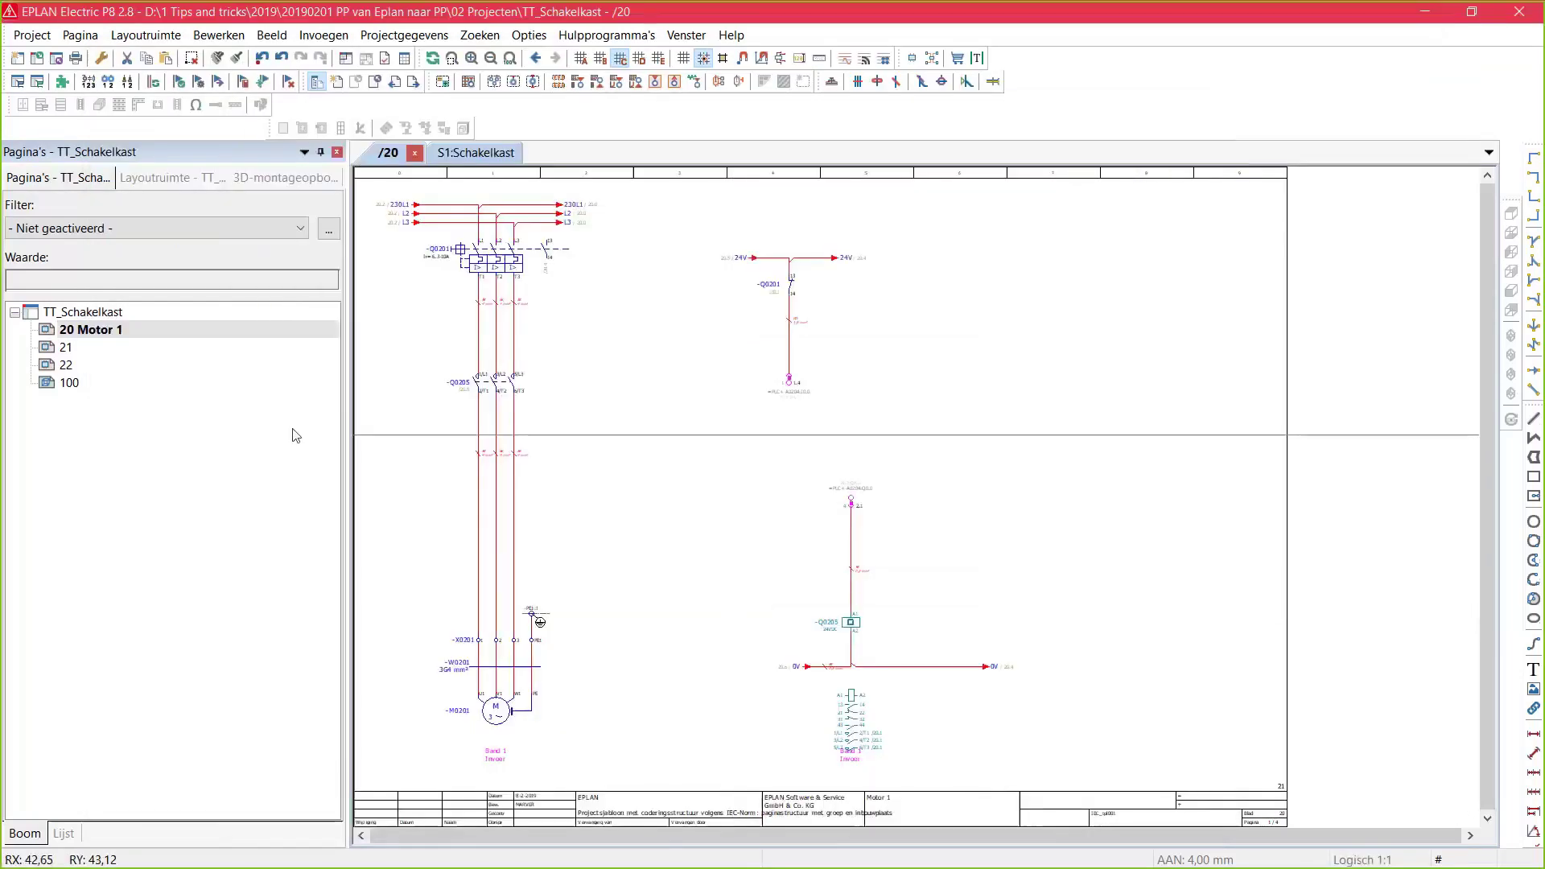
# Open the S1:Schakelkast enclosure of Kastlayout HD Wandkast in the layout space, showing only its mounting plate from the front viewpoint
pyautogui.click(168, 180)
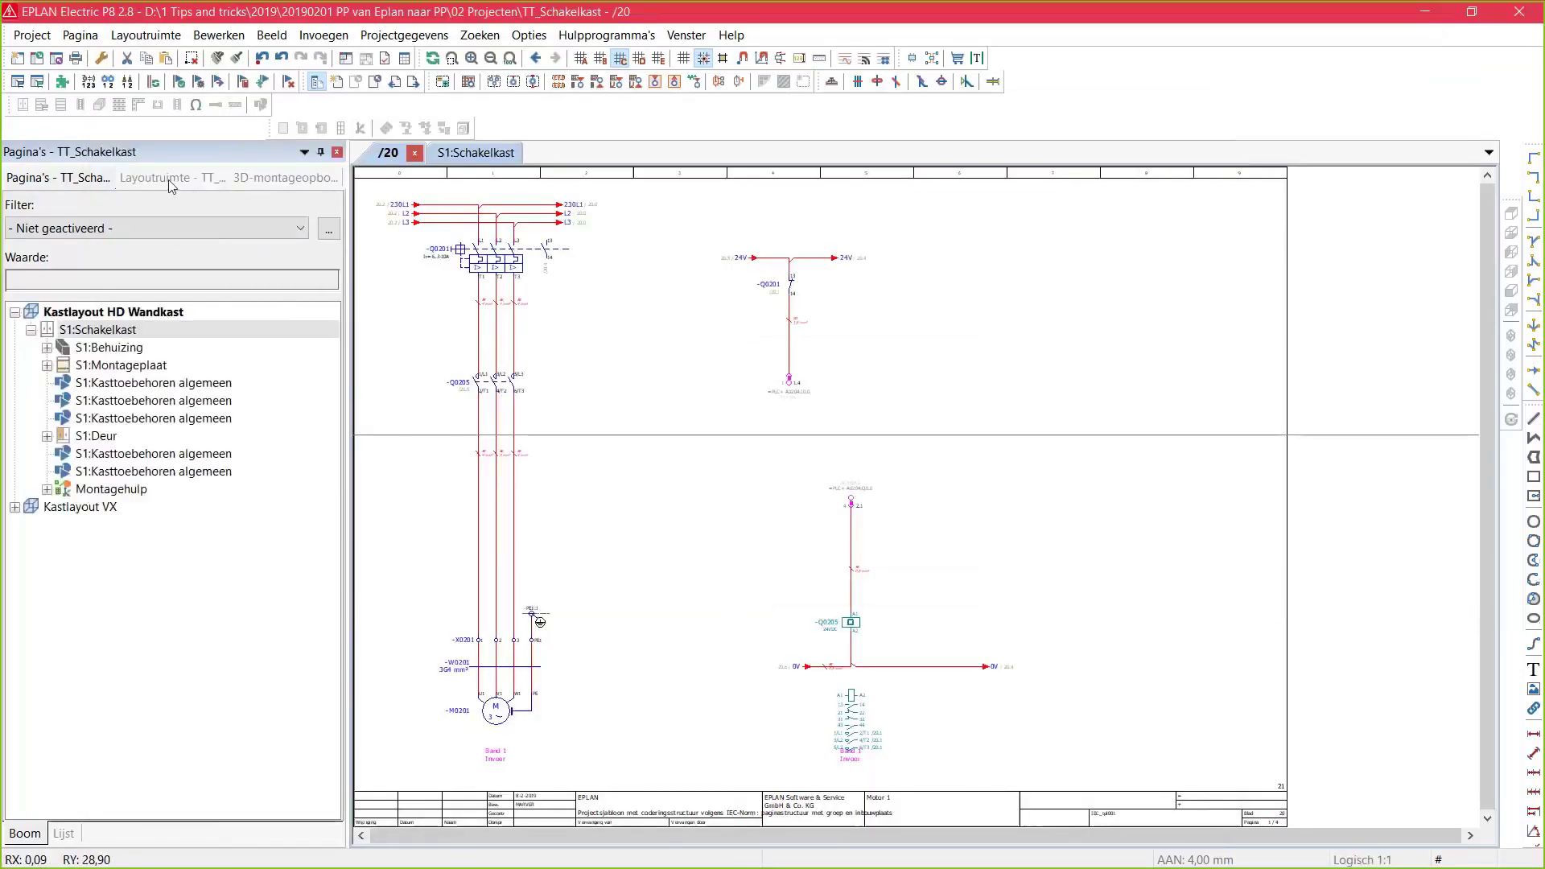
pyautogui.click(106, 331)
pyautogui.doubleClick(106, 330)
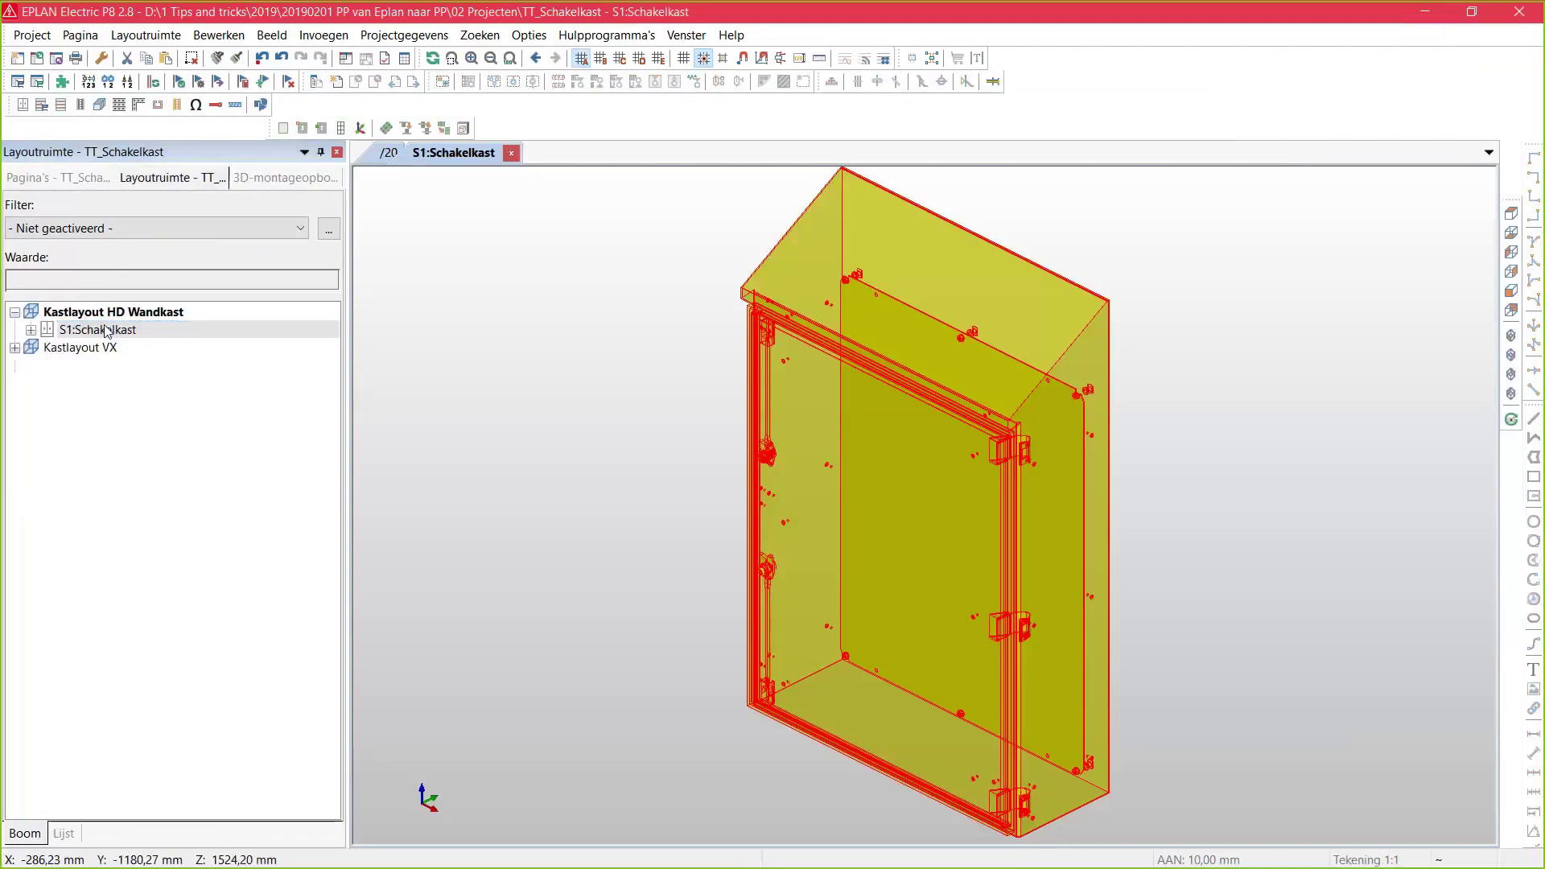
pyautogui.rightClick(106, 331)
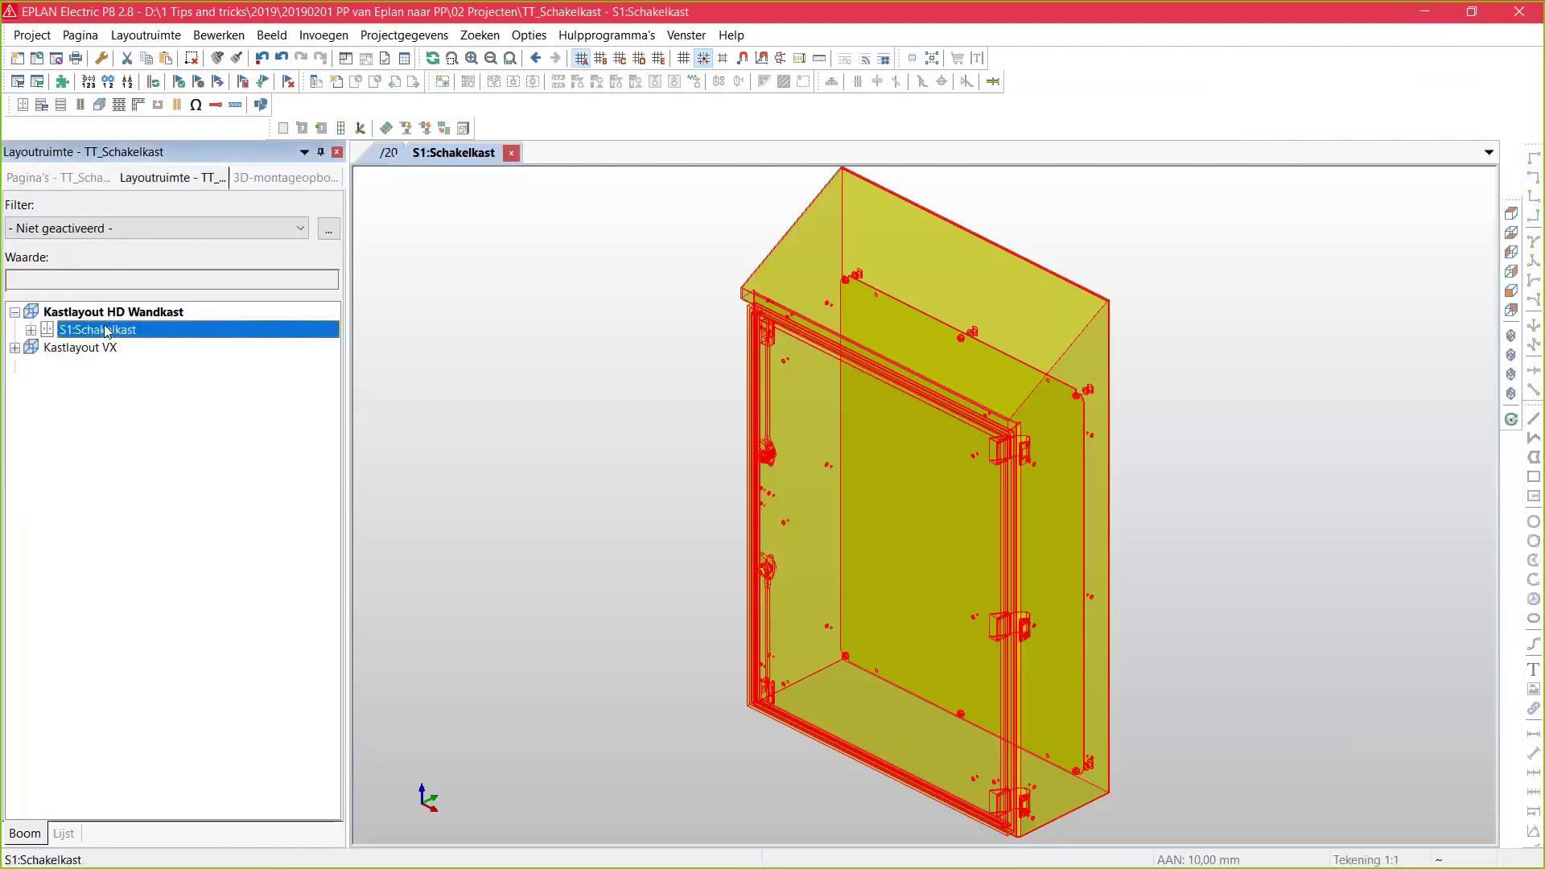
pyautogui.moveTo(266, 465)
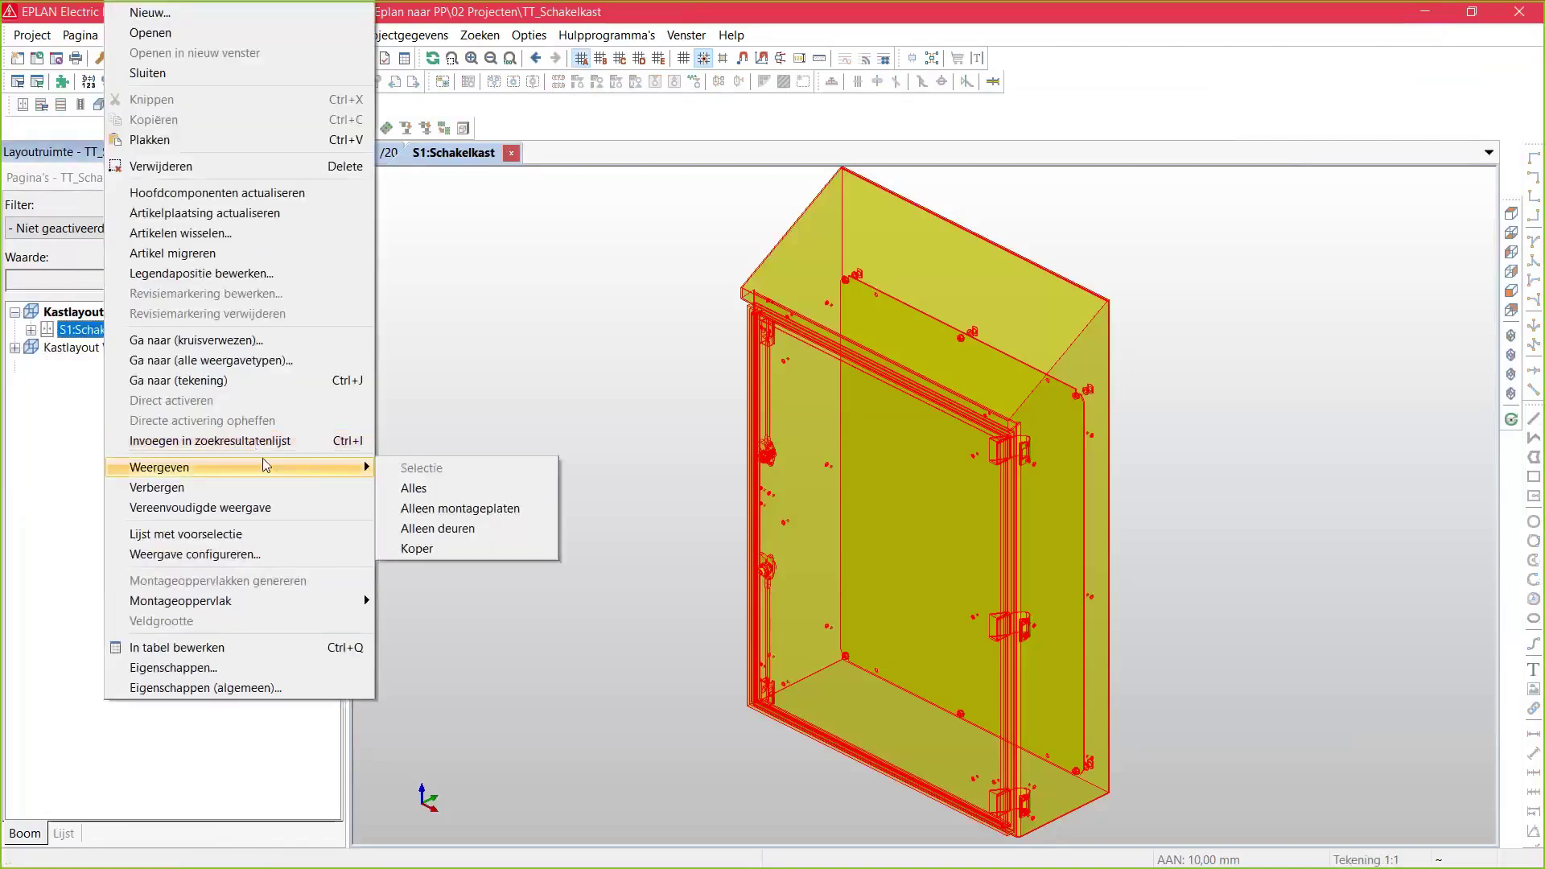
pyautogui.click(460, 508)
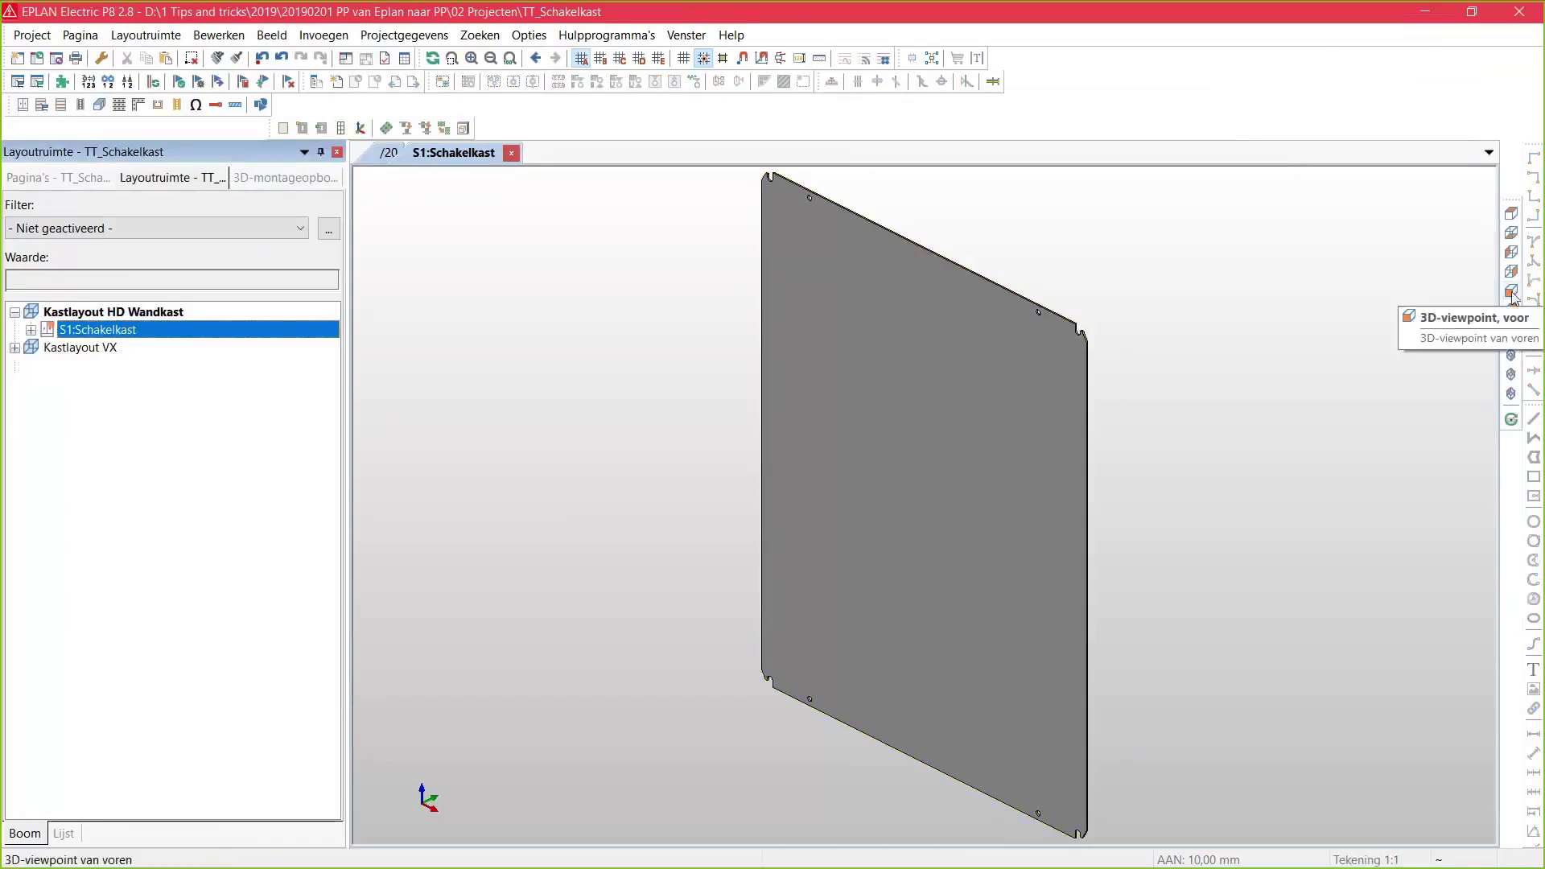
pyautogui.click(1510, 292)
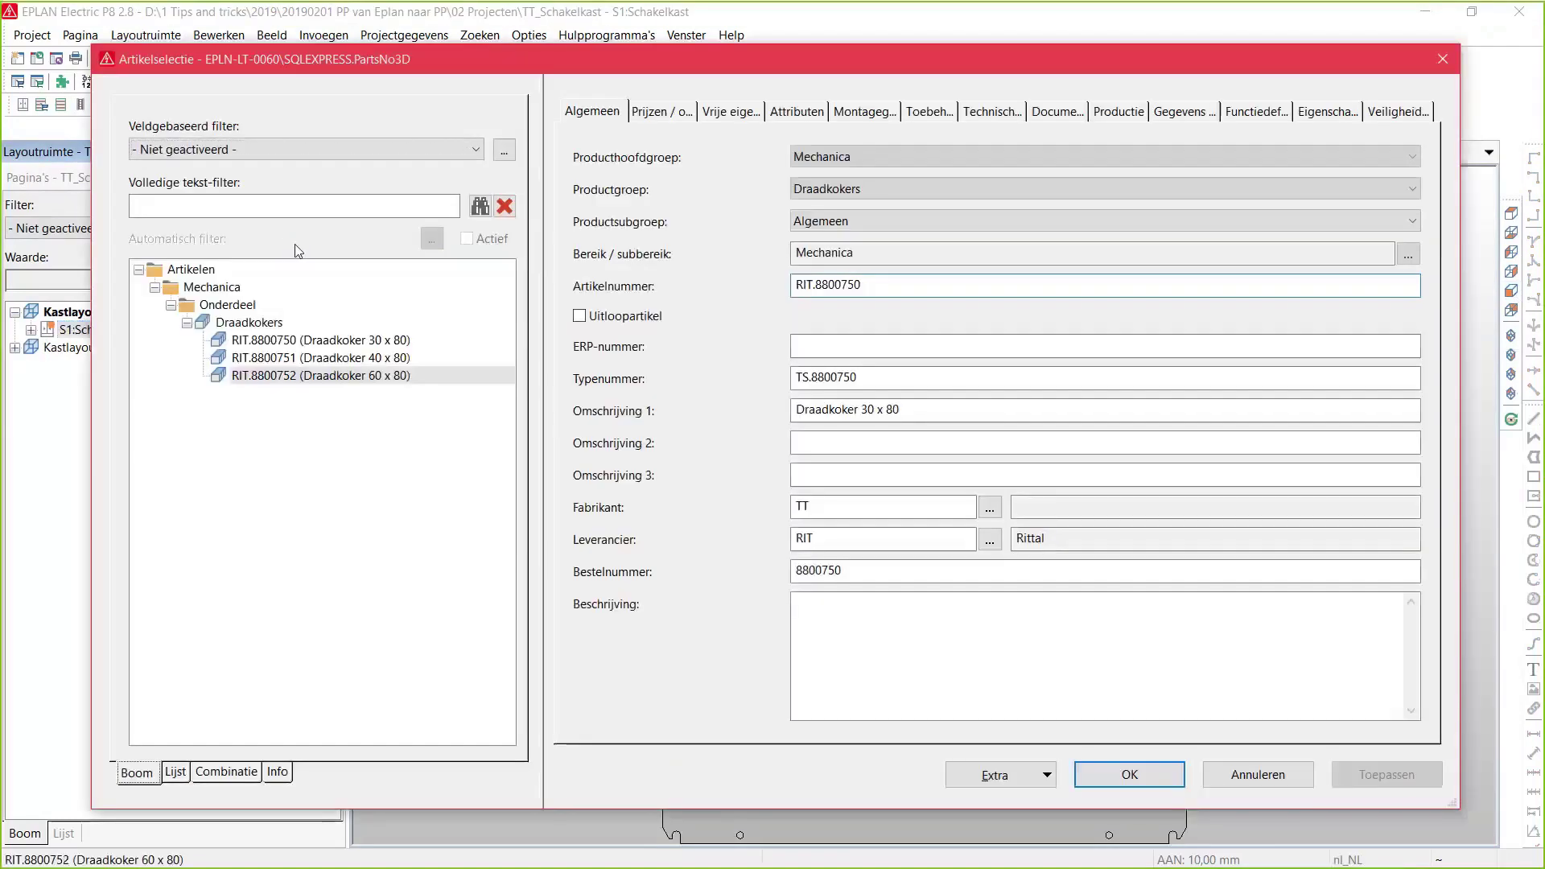
# Place wire duct RIT.8800751 (40 x 80) horizontally across the full width of the mounting plate, near its upper edge
pyautogui.click(320, 340)
pyautogui.click(321, 357)
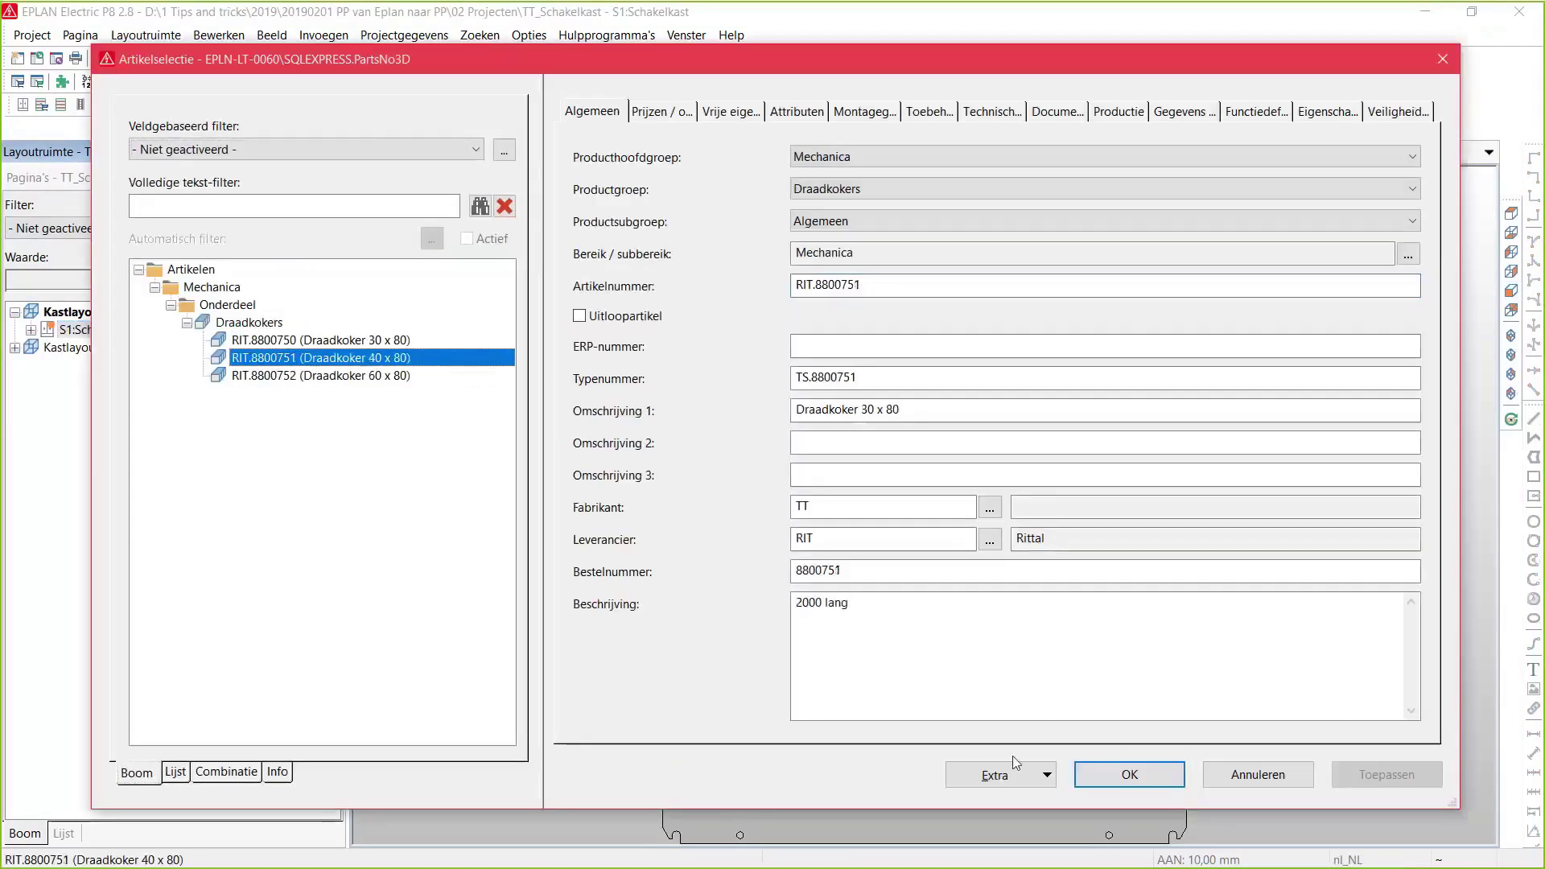
pyautogui.click(1128, 774)
pyautogui.click(662, 256)
pyautogui.click(1183, 255)
# Place a vertical wire duct along the plate's left edge, running down from the underside of the upper duct
pyautogui.scroll(2, 738, 368)
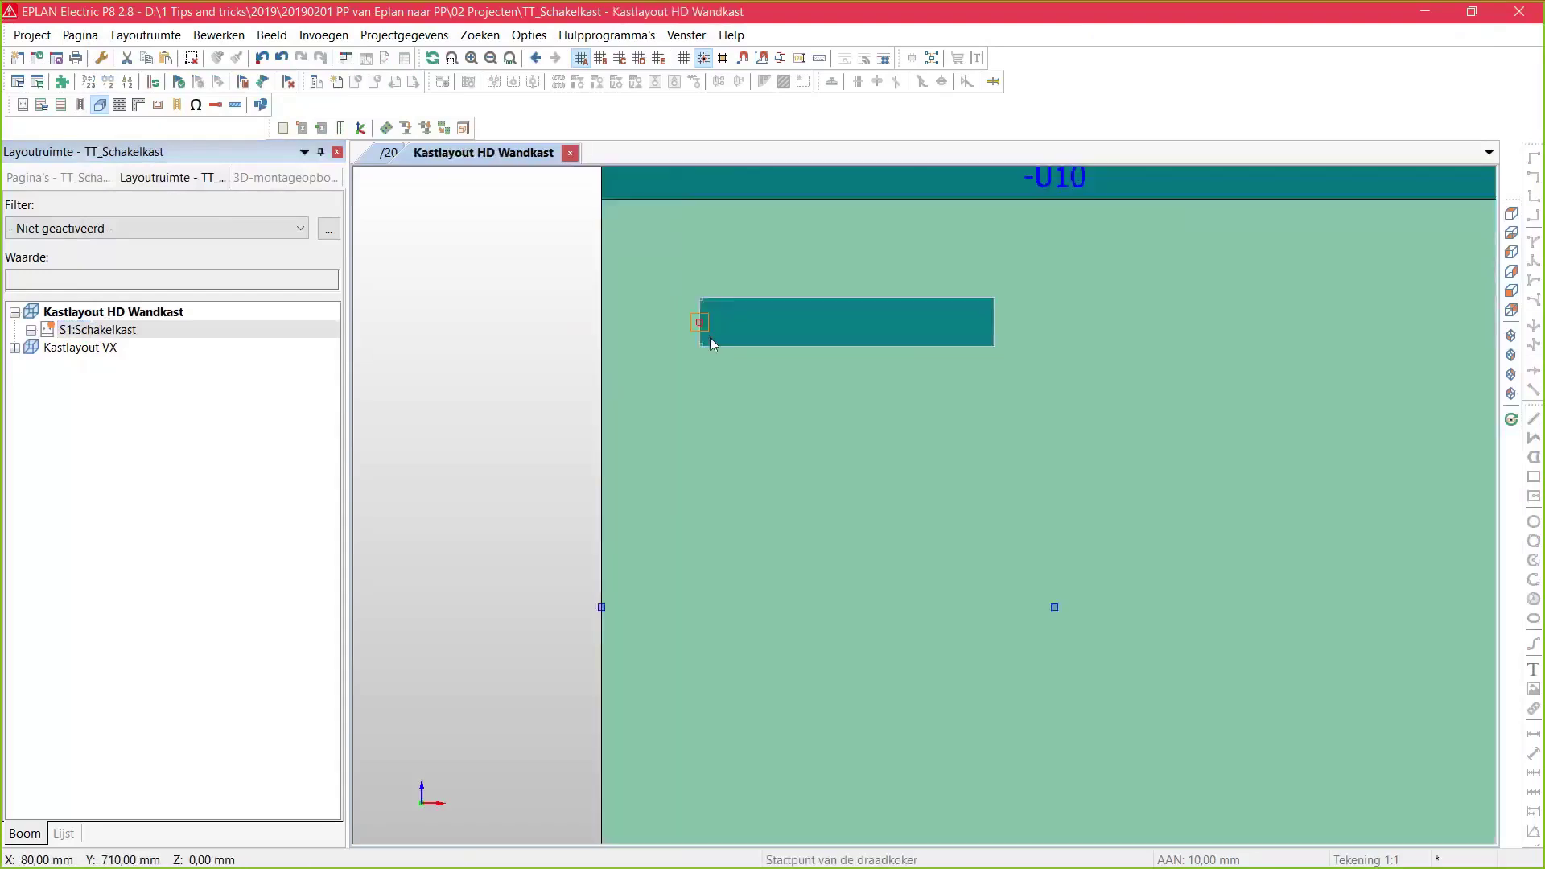
pyautogui.scroll(1, 709, 336)
pyautogui.moveTo(710, 336); pyautogui.dragTo(685, 583, button='middle')
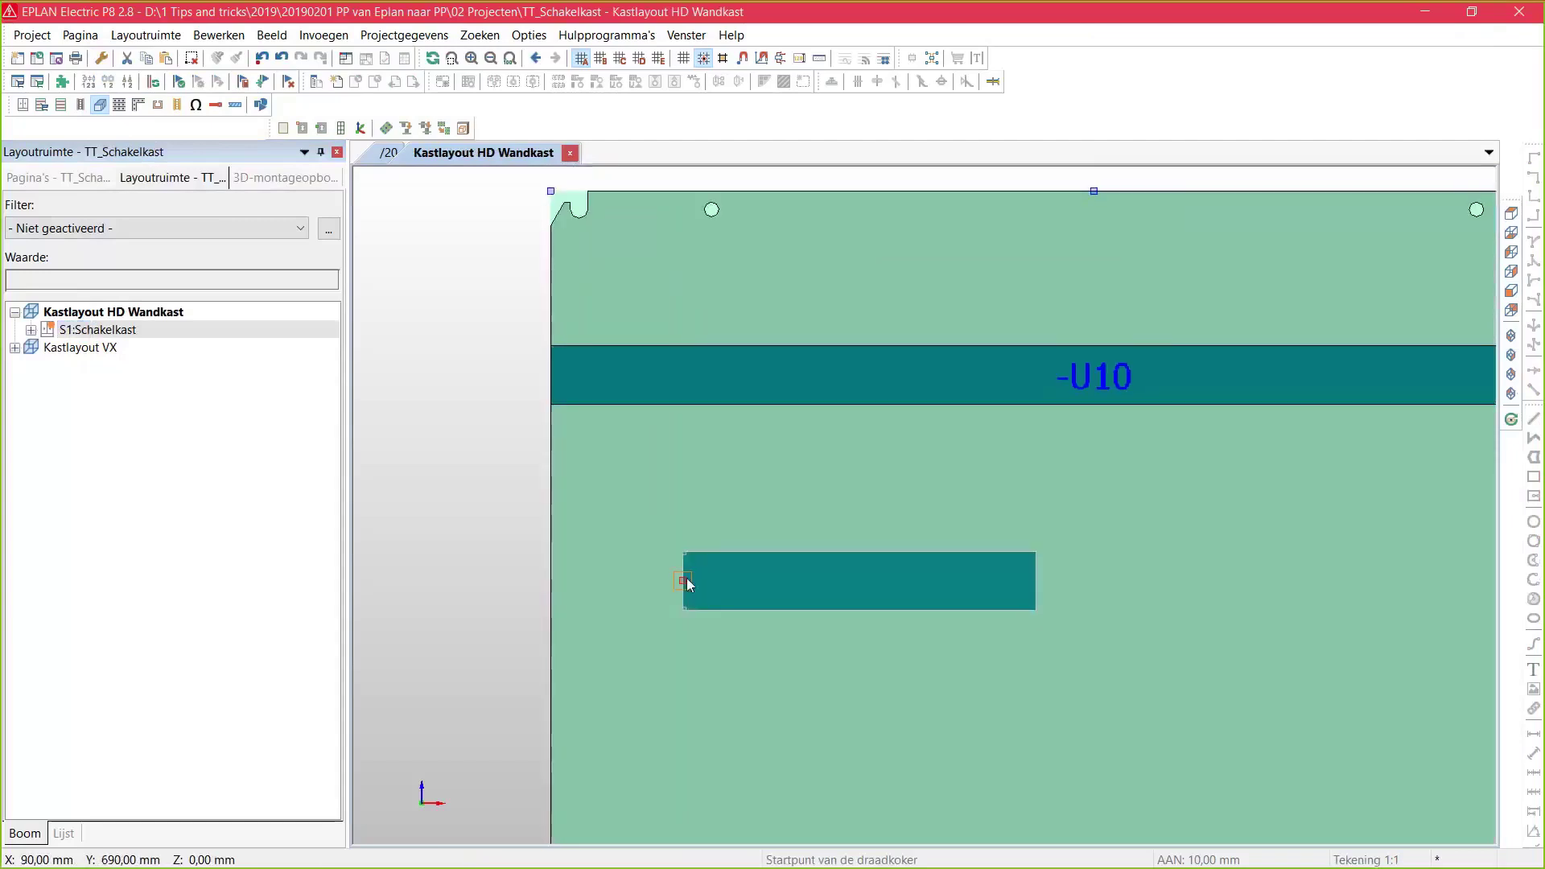
pyautogui.click(551, 405)
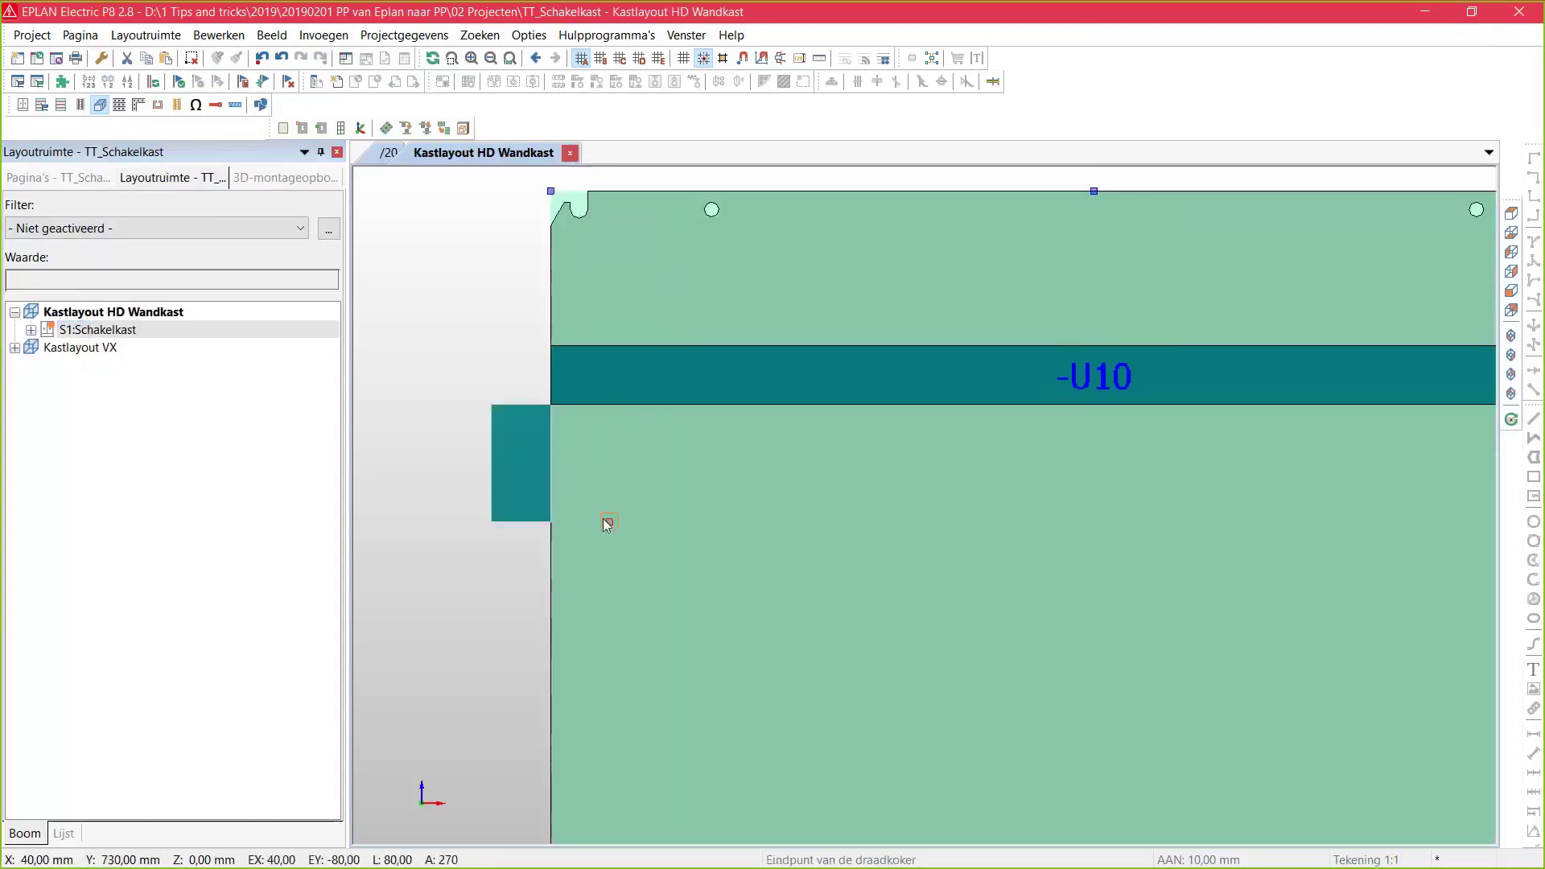
pyautogui.scroll(-3, 609, 522)
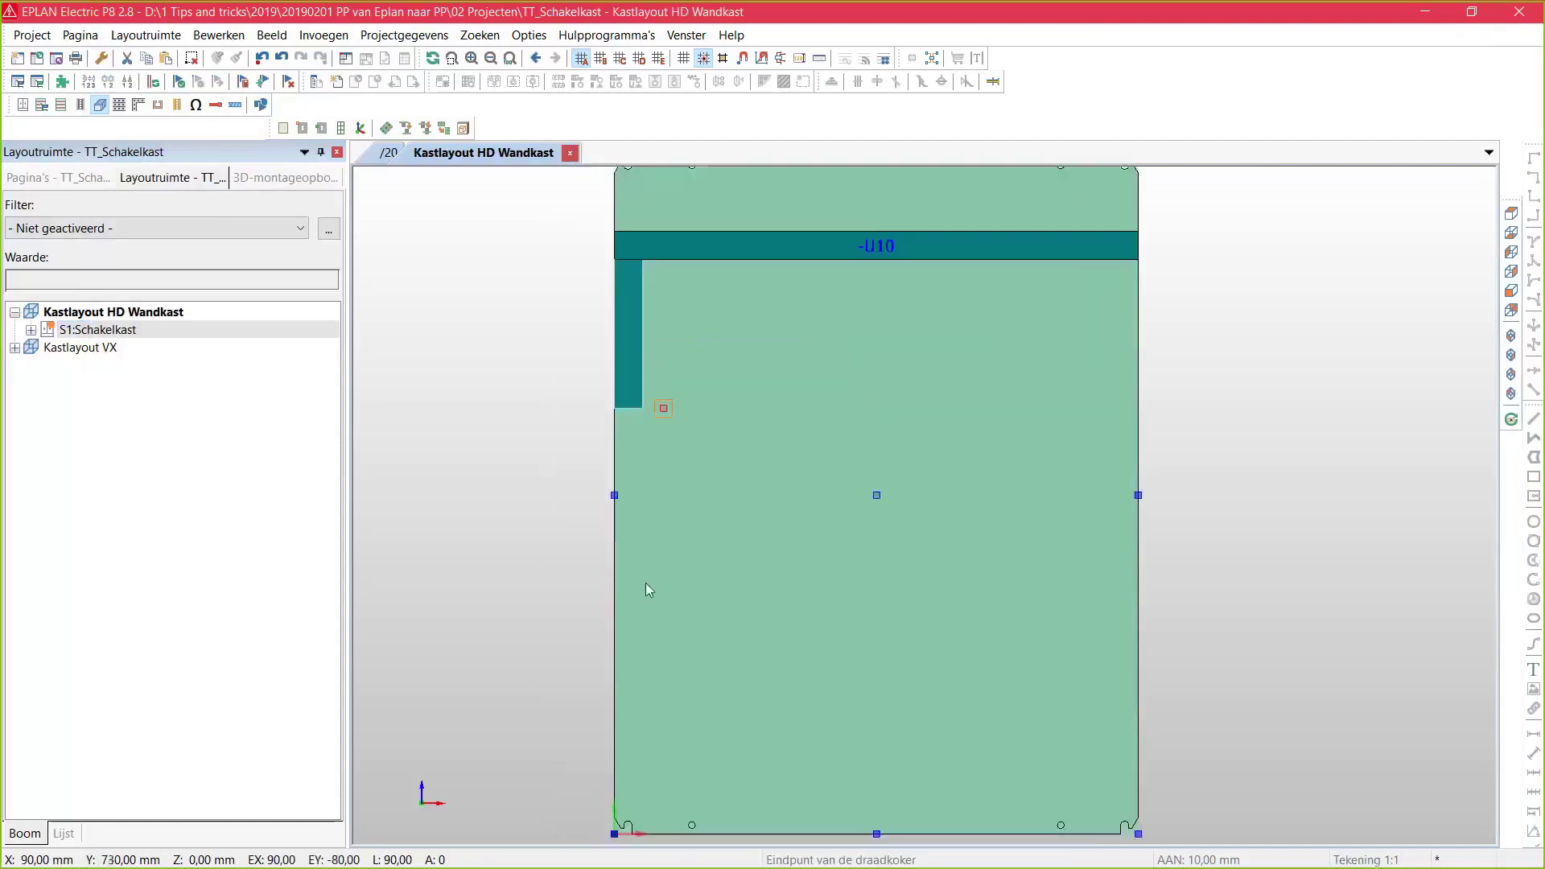
pyautogui.click(652, 678)
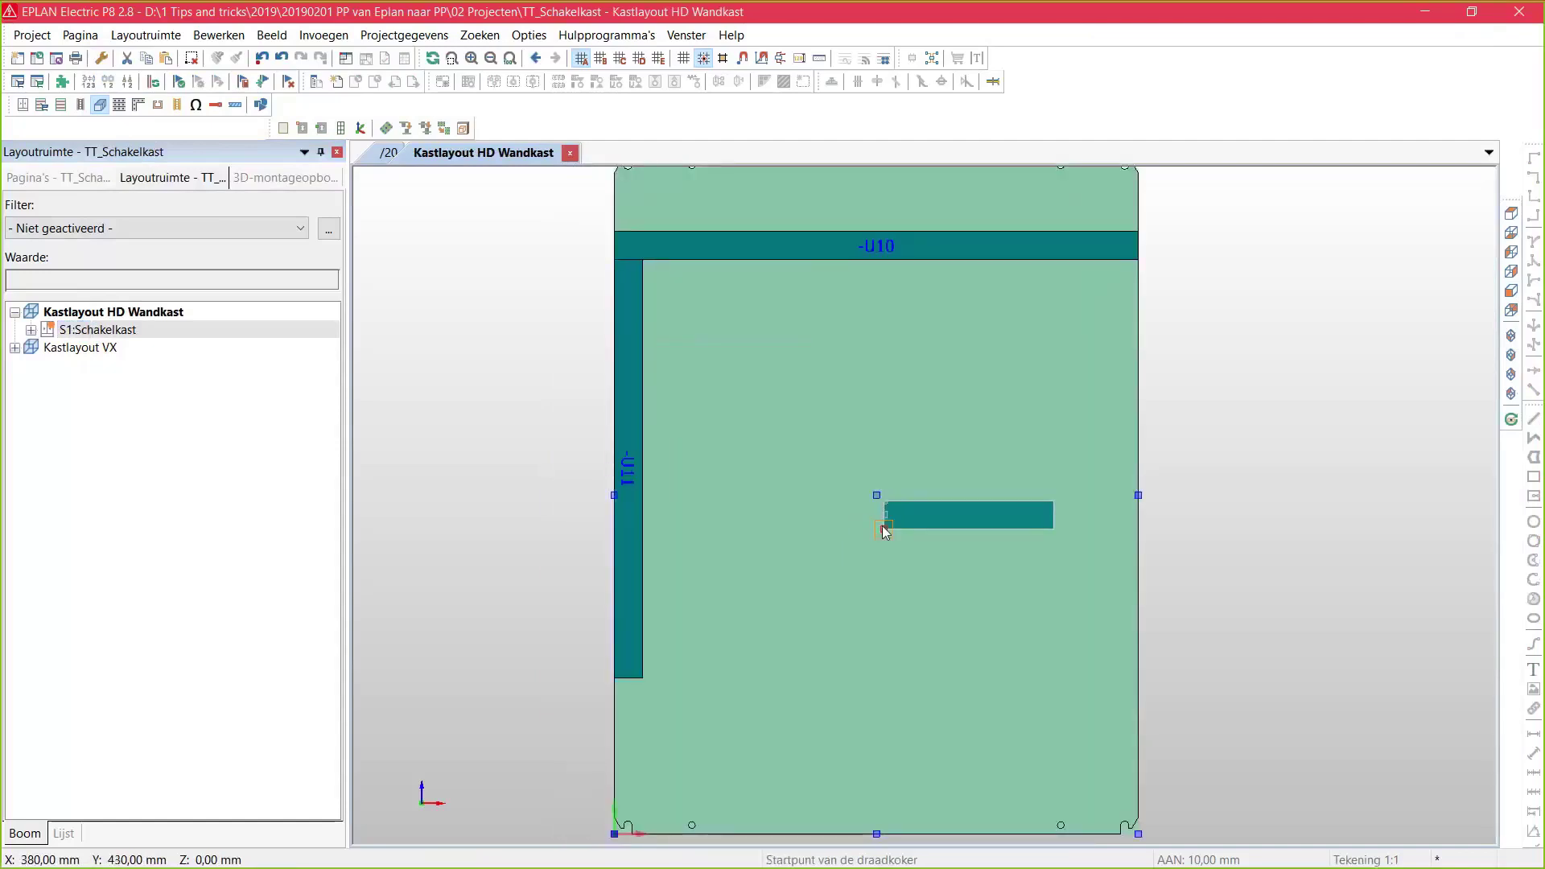
# Add a matching vertical wire duct along the plate's right edge and a horizontal duct joining the lower ends of both side ducts
pyautogui.click(637, 500)
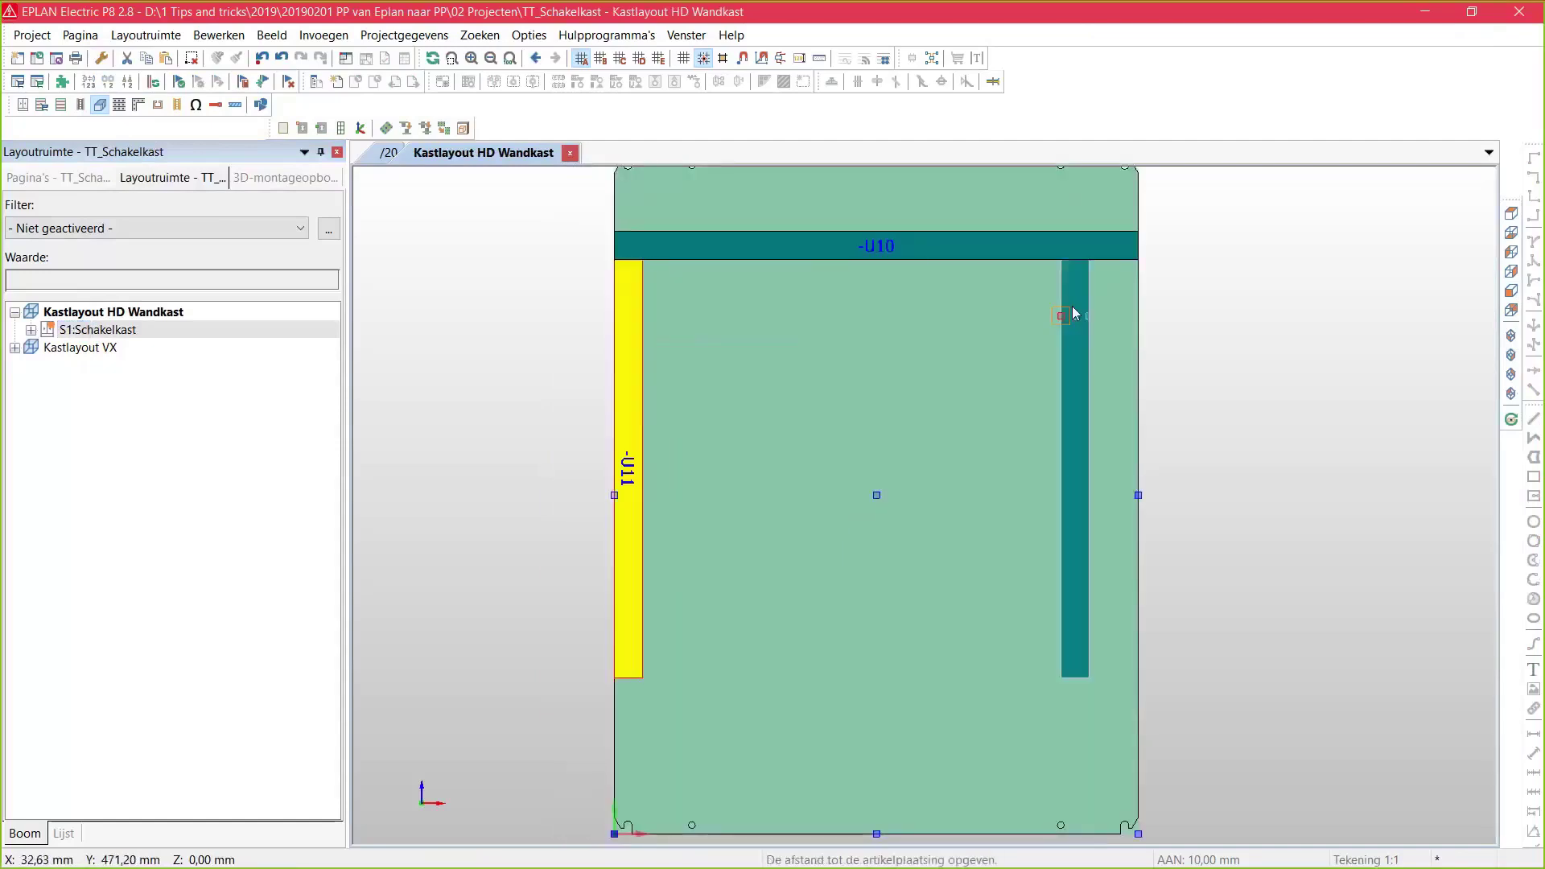
pyautogui.click(1113, 274)
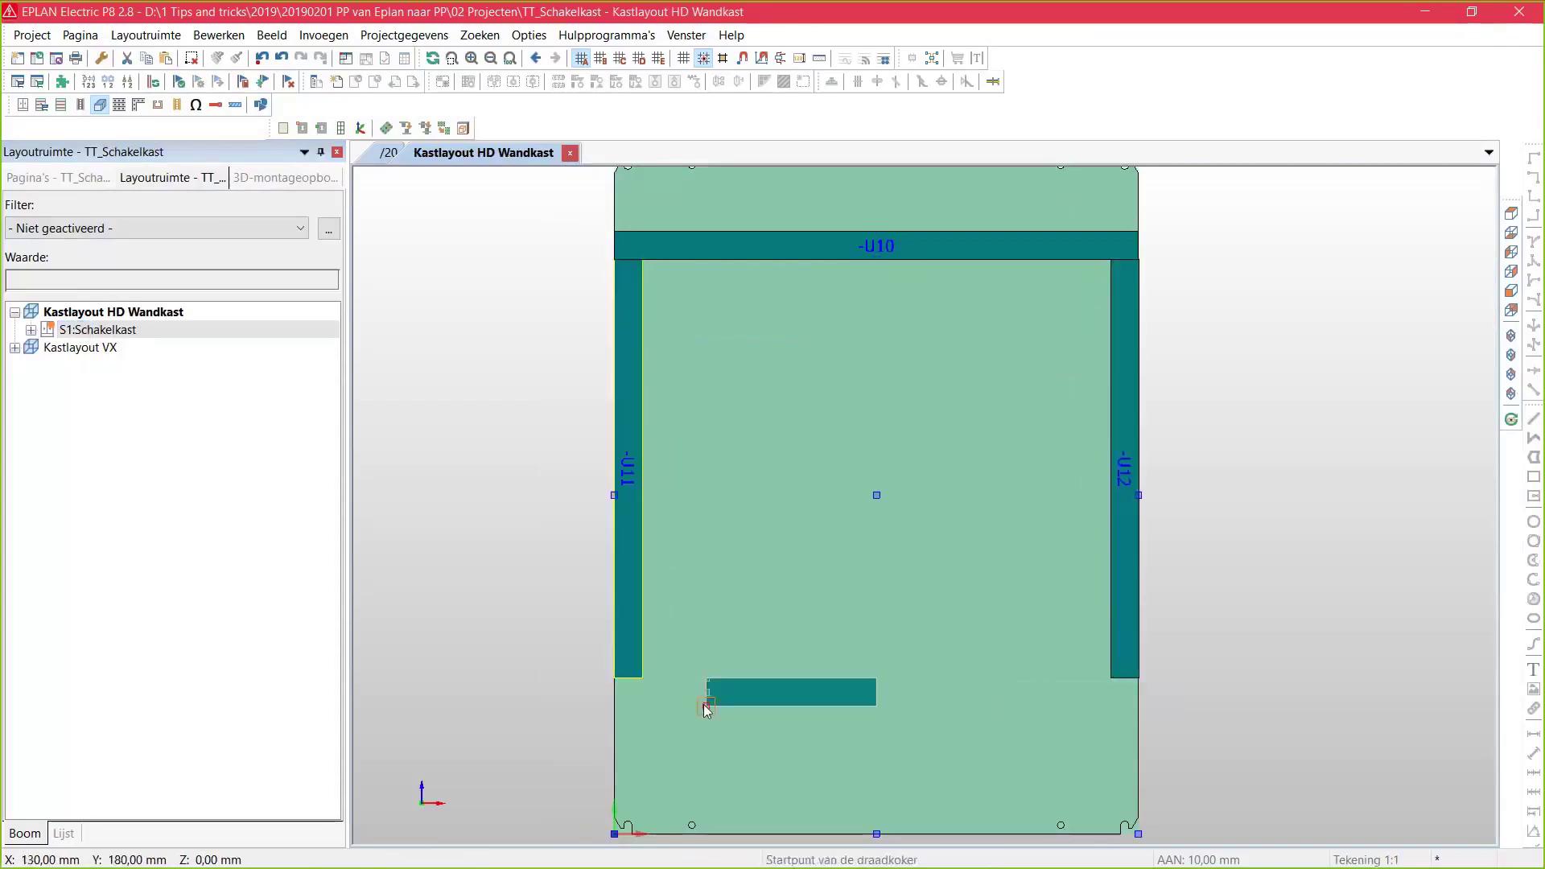
pyautogui.click(642, 677)
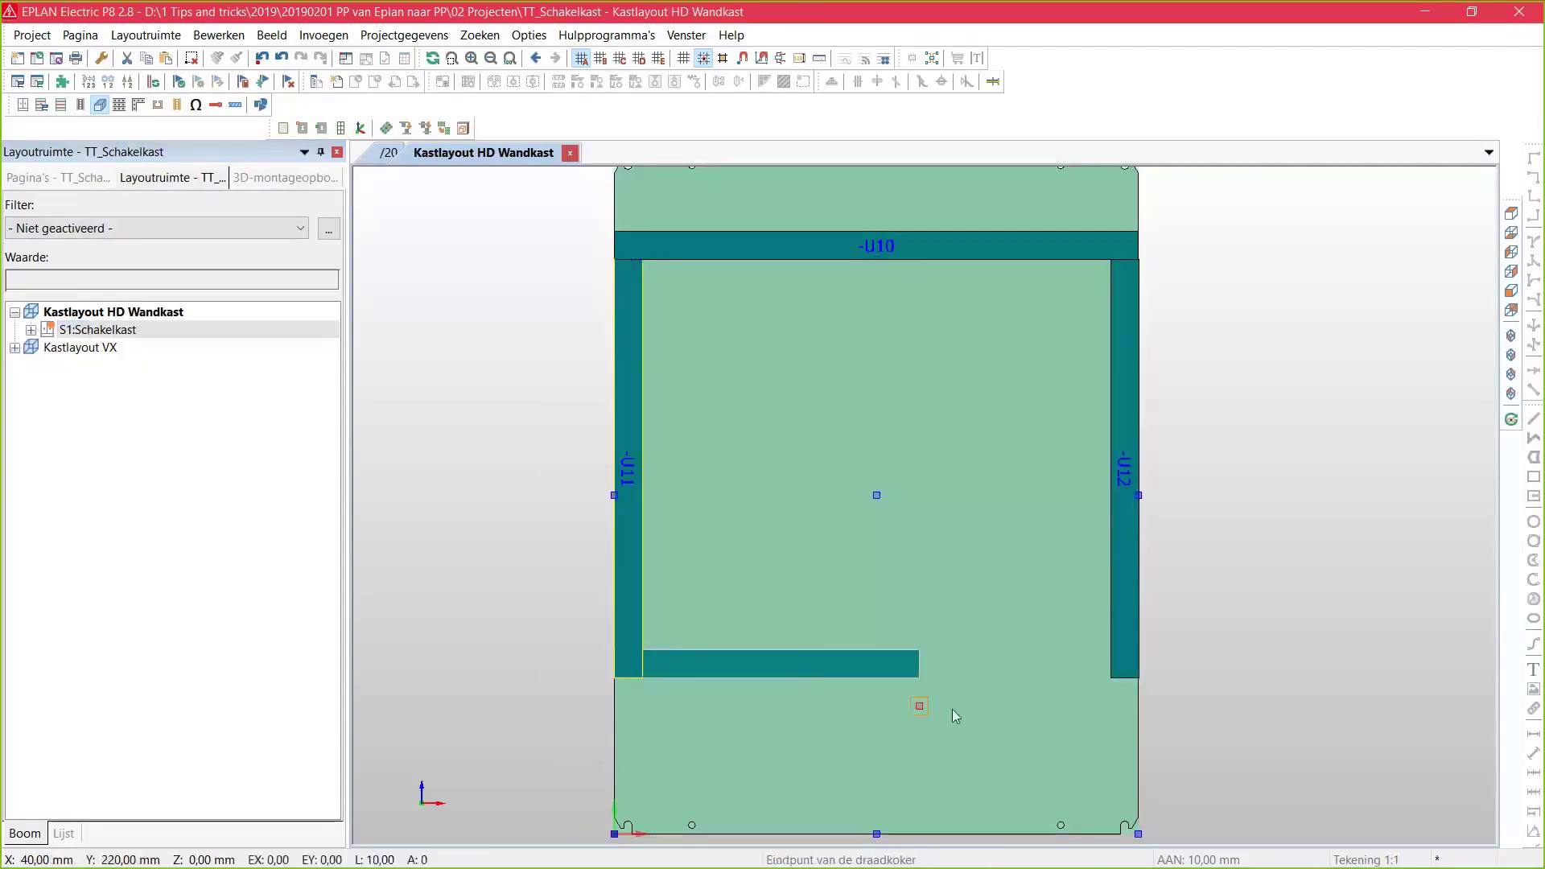
pyautogui.click(1106, 680)
pyautogui.press('Escape')
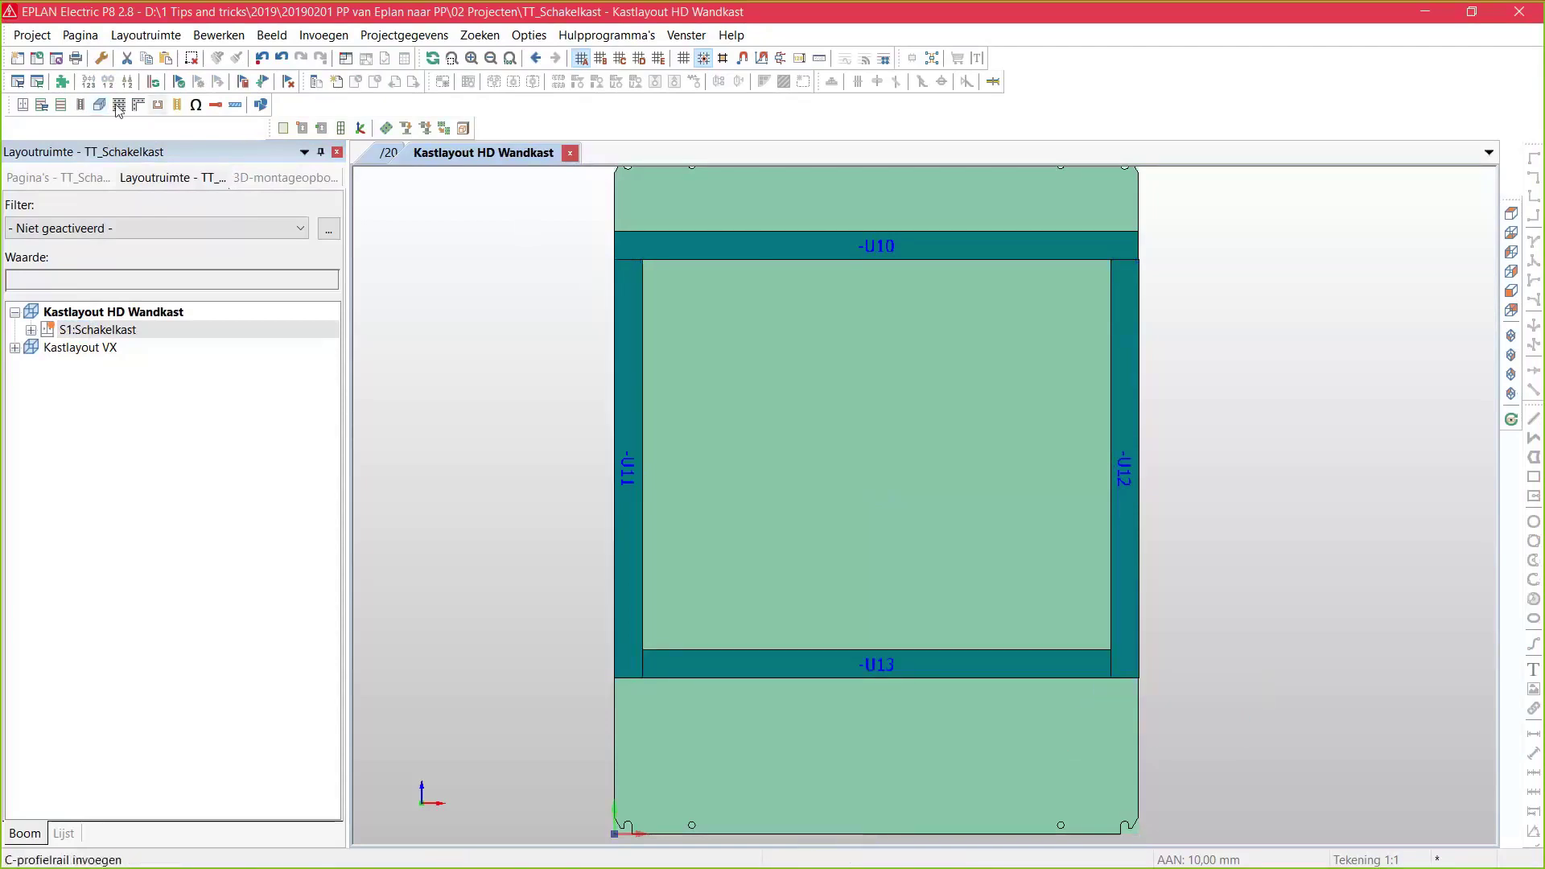
# Insert mounting rail TS 35_15 (35x15) horizontally between the side ducts, midway between the upper and lower wire ducts
pyautogui.click(82, 105)
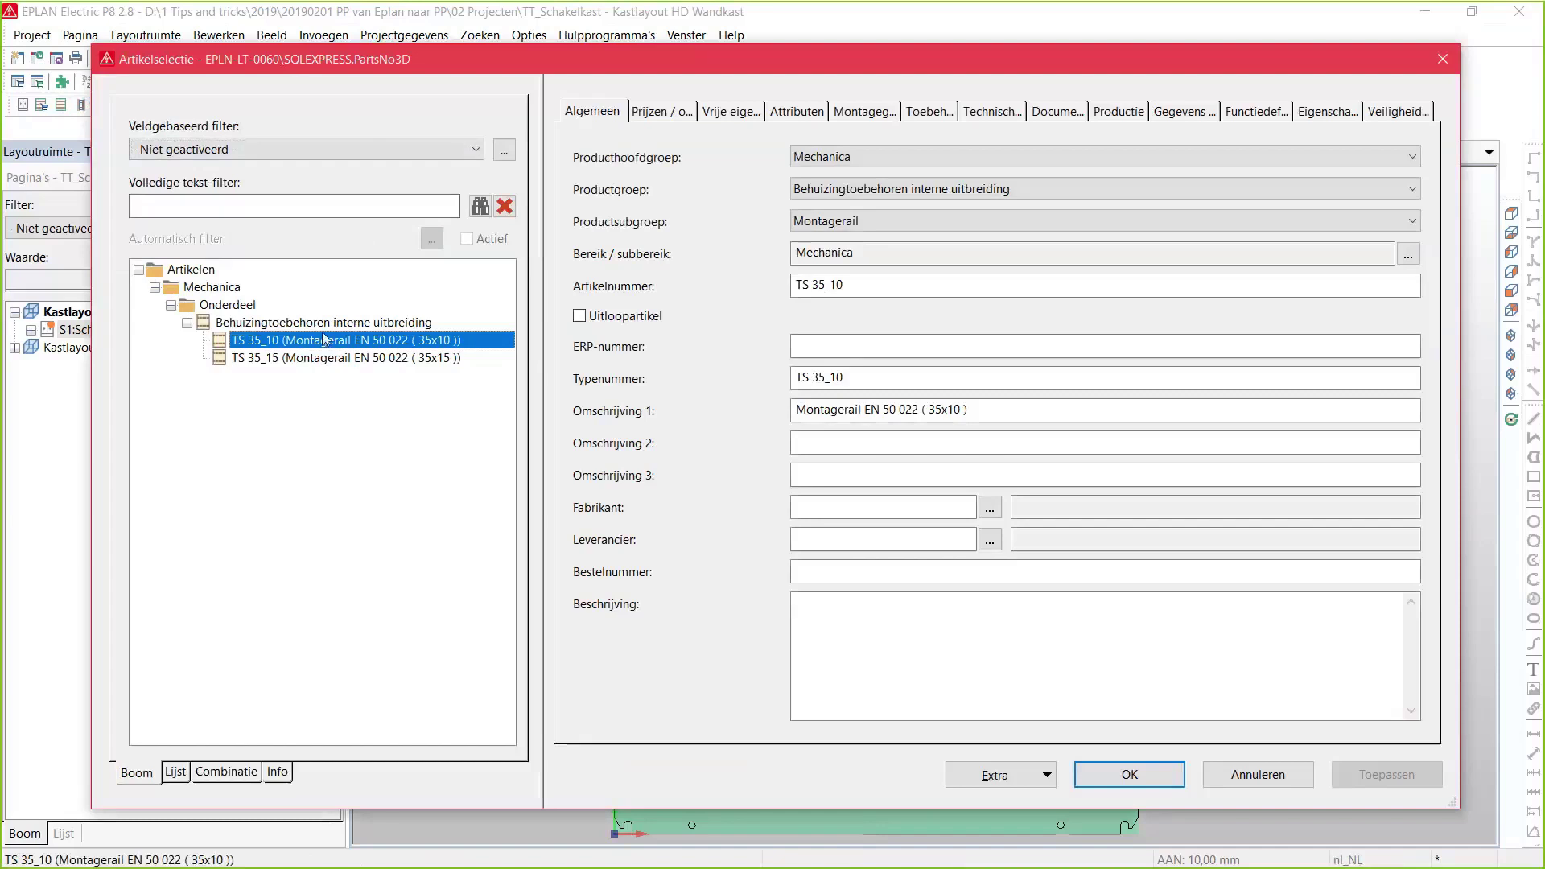
pyautogui.click(331, 357)
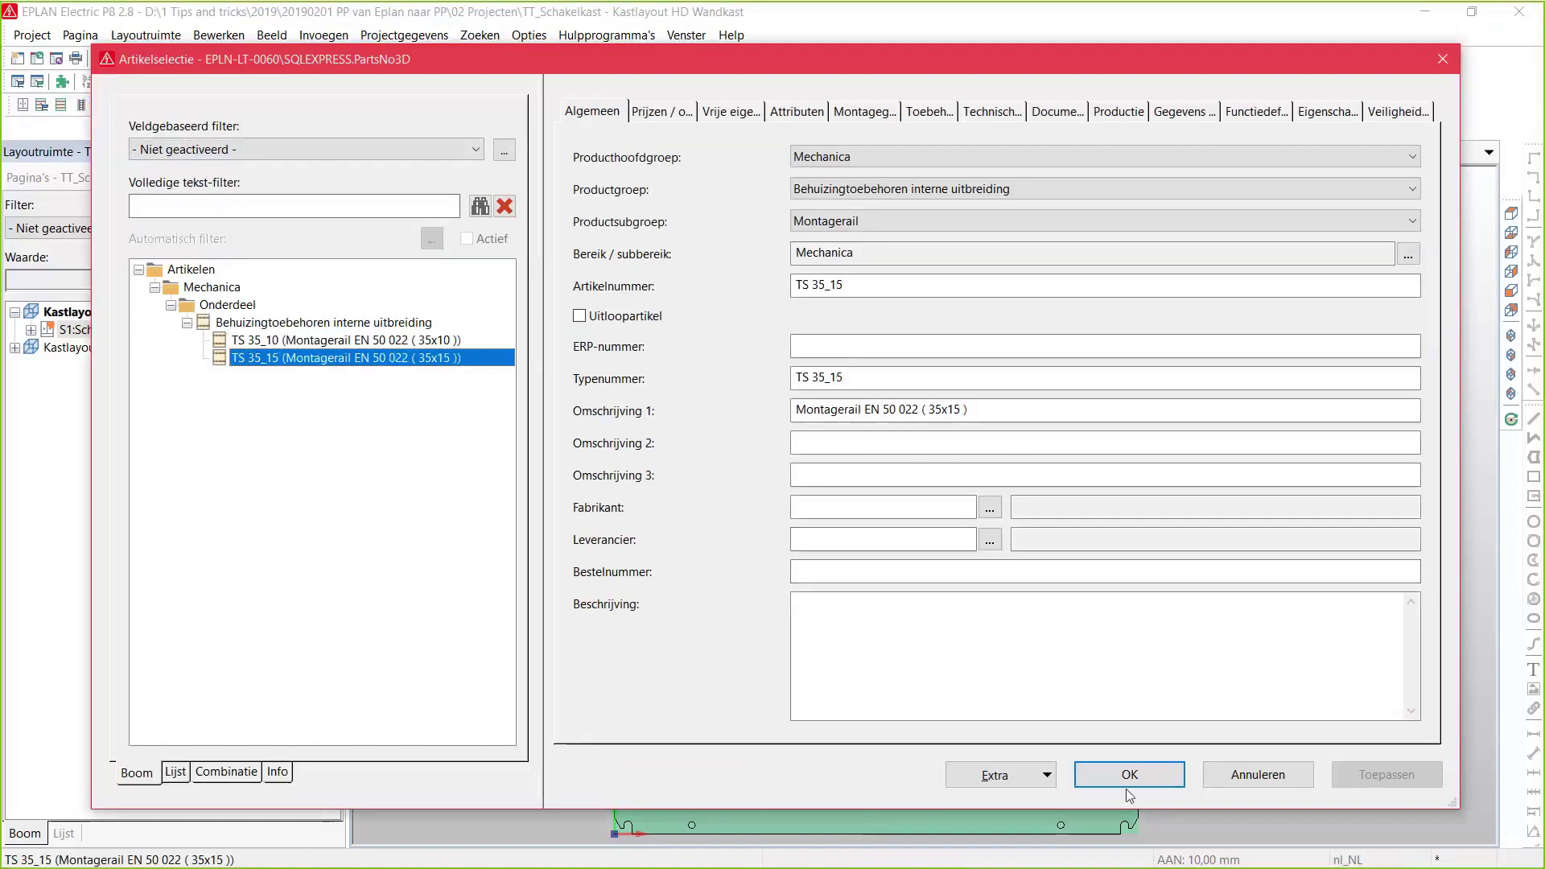
pyautogui.click(1129, 779)
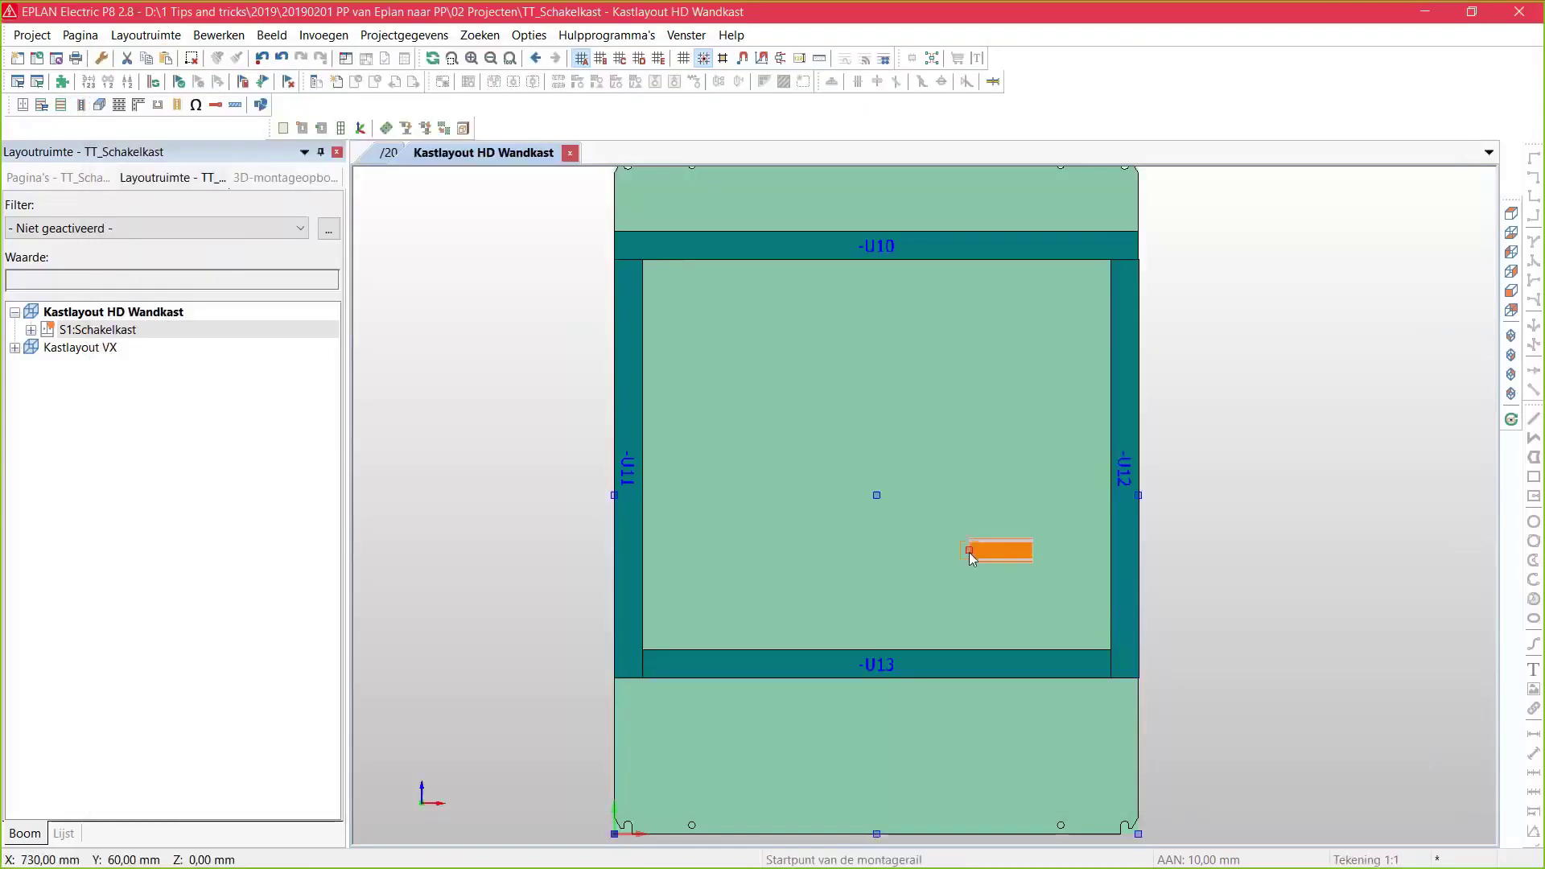
pyautogui.click(941, 662)
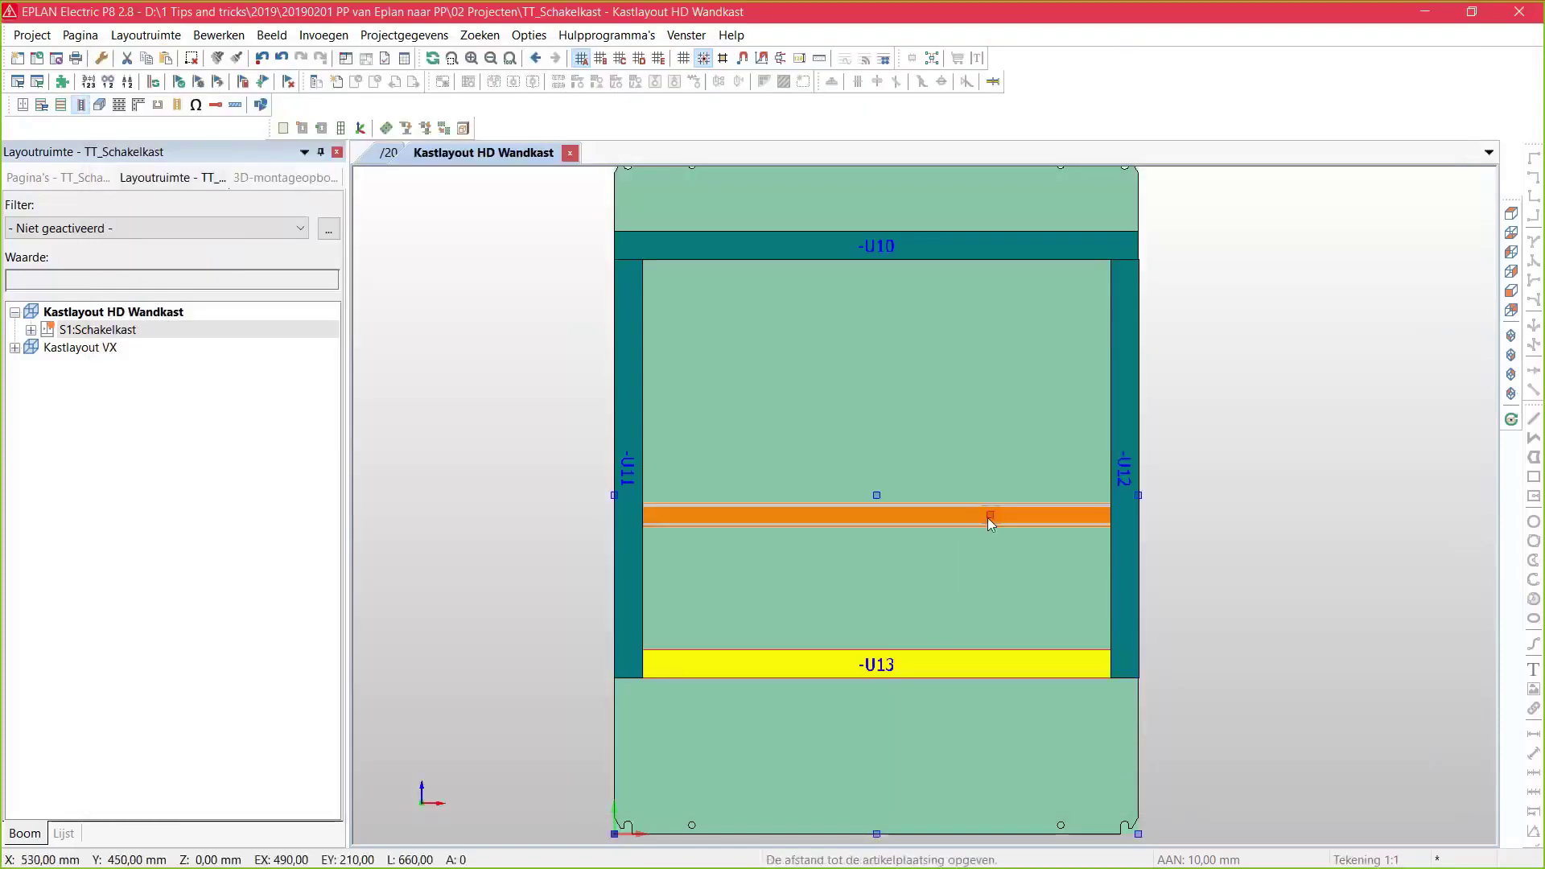
pyautogui.click(987, 518)
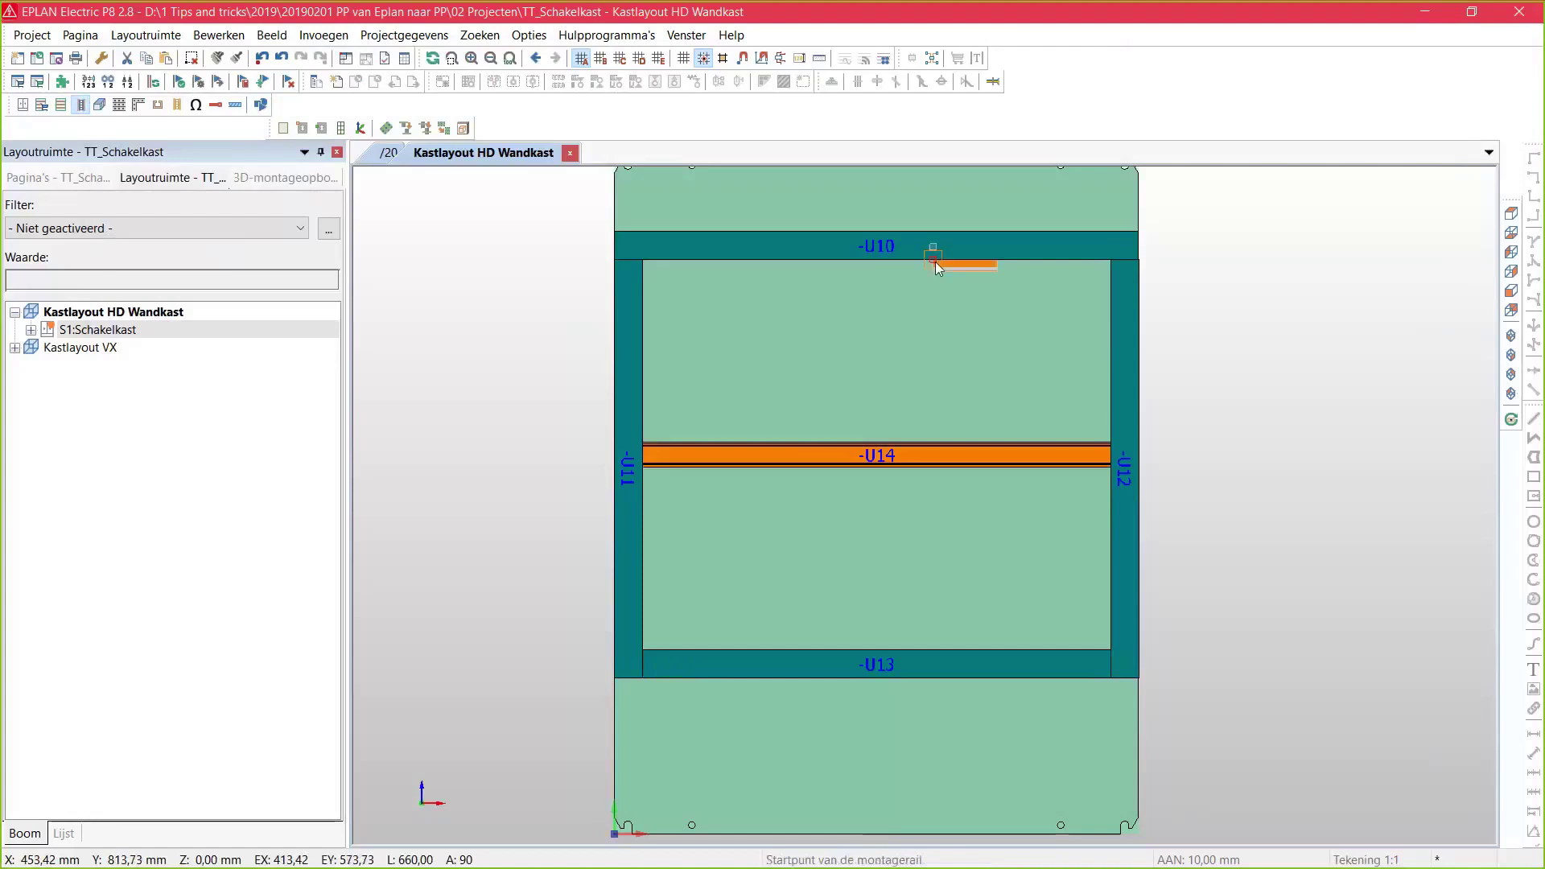
pyautogui.press('Escape')
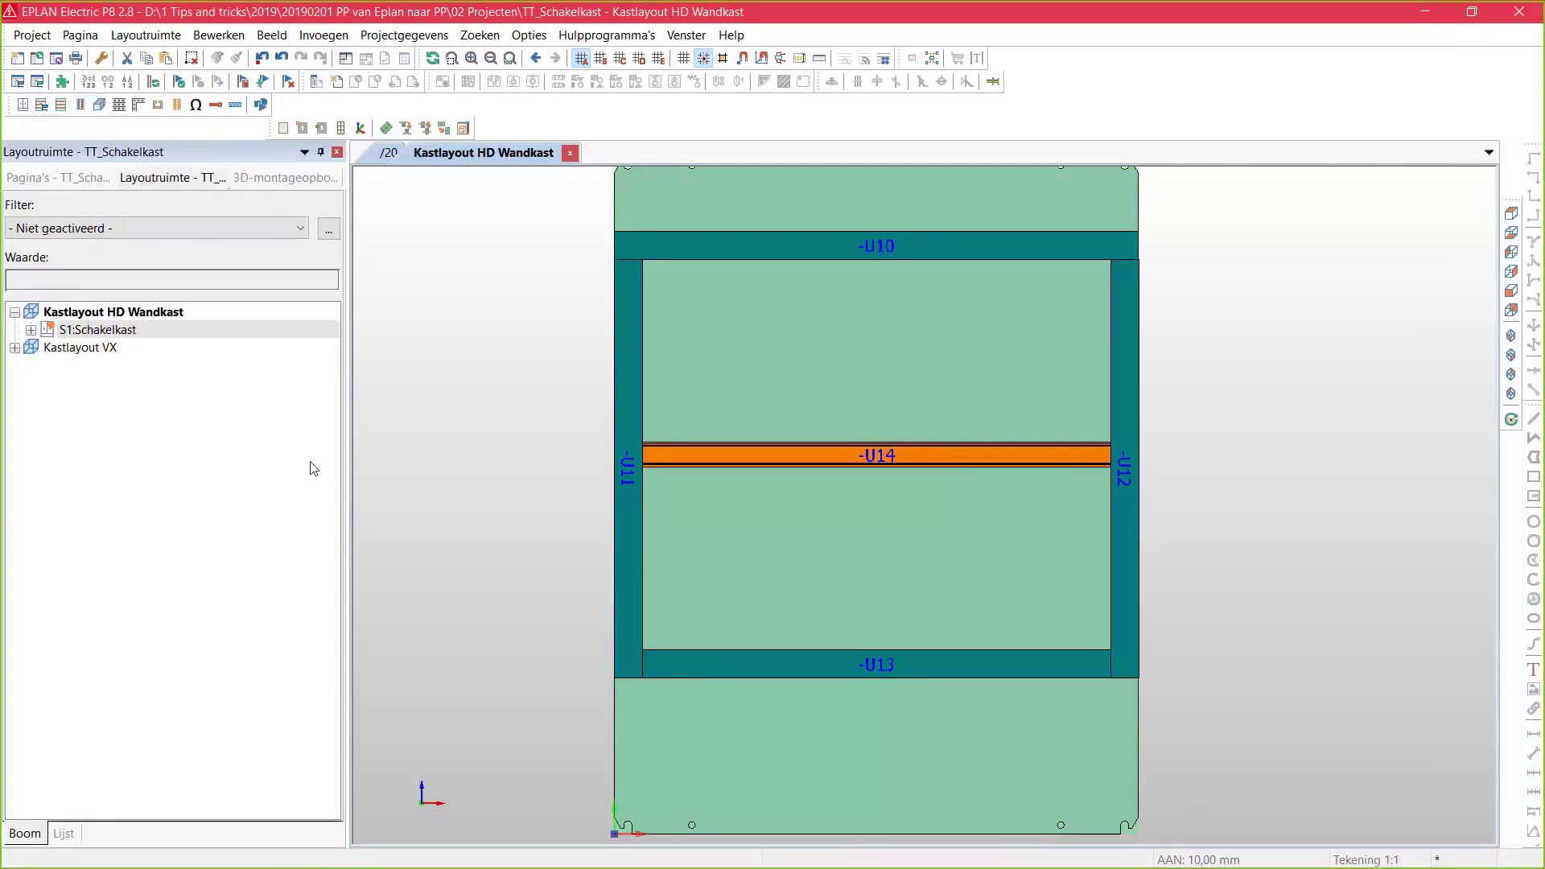
# Examine the part data of the upper horizontal wire duct and close its properties
pyautogui.doubleClick(832, 243)
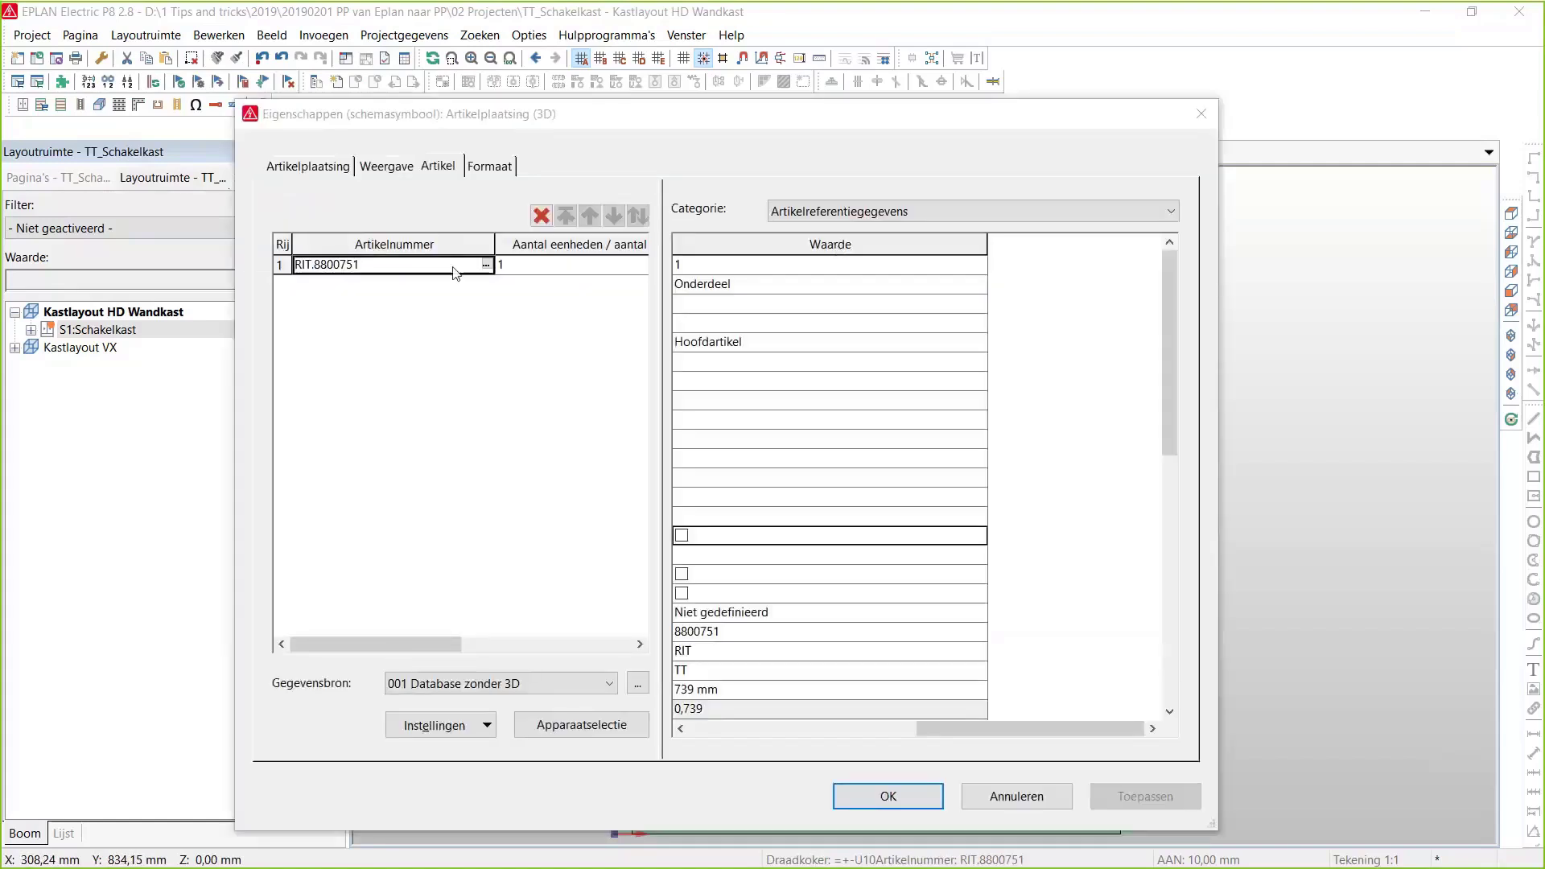
pyautogui.click(1036, 795)
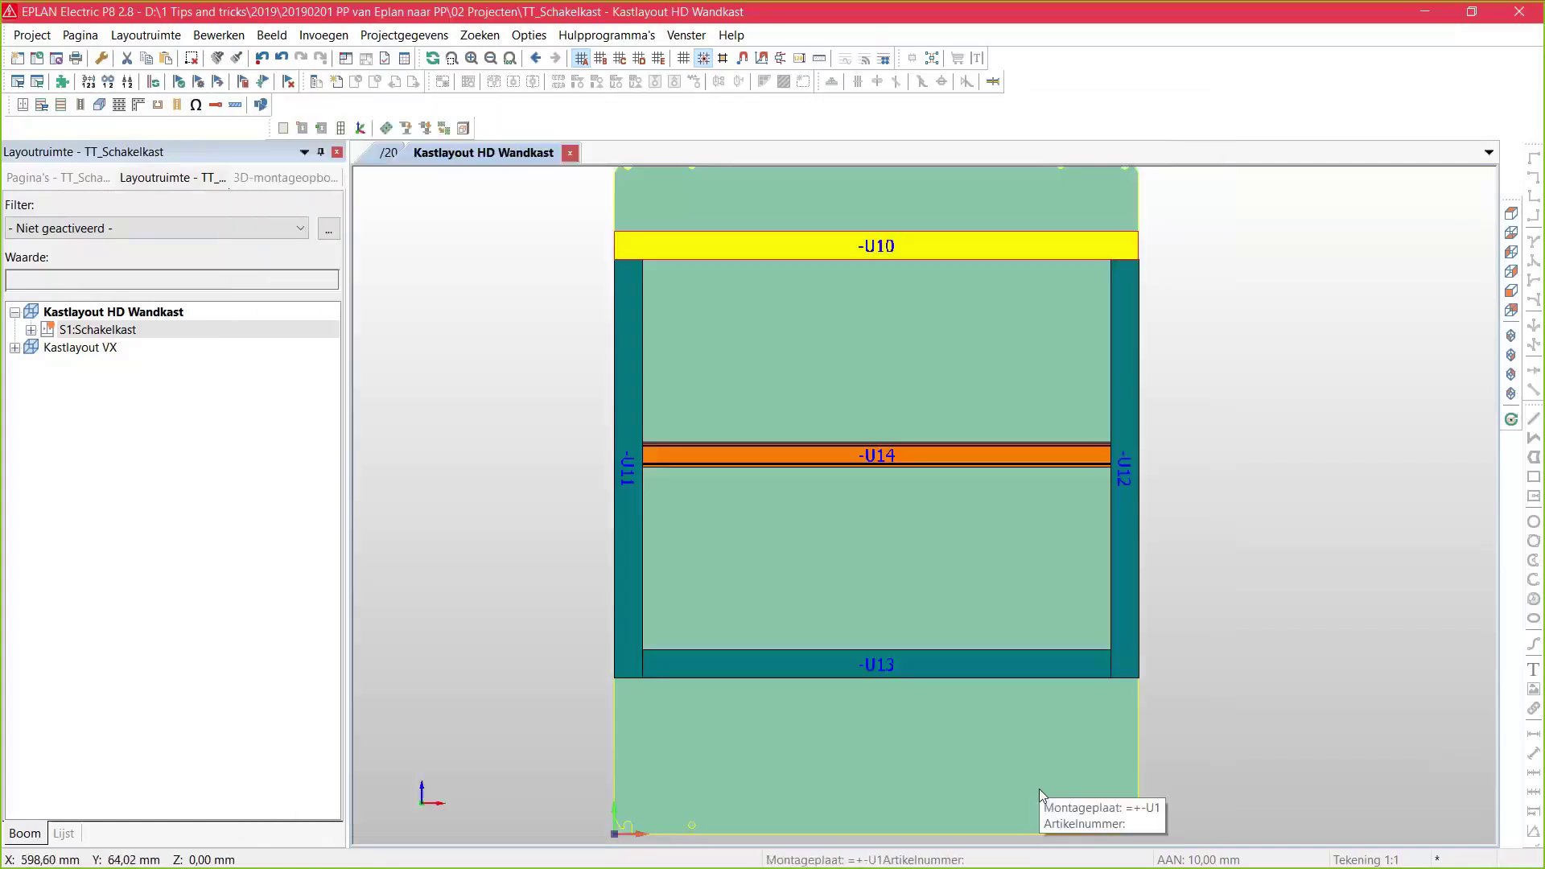
pyautogui.click(477, 388)
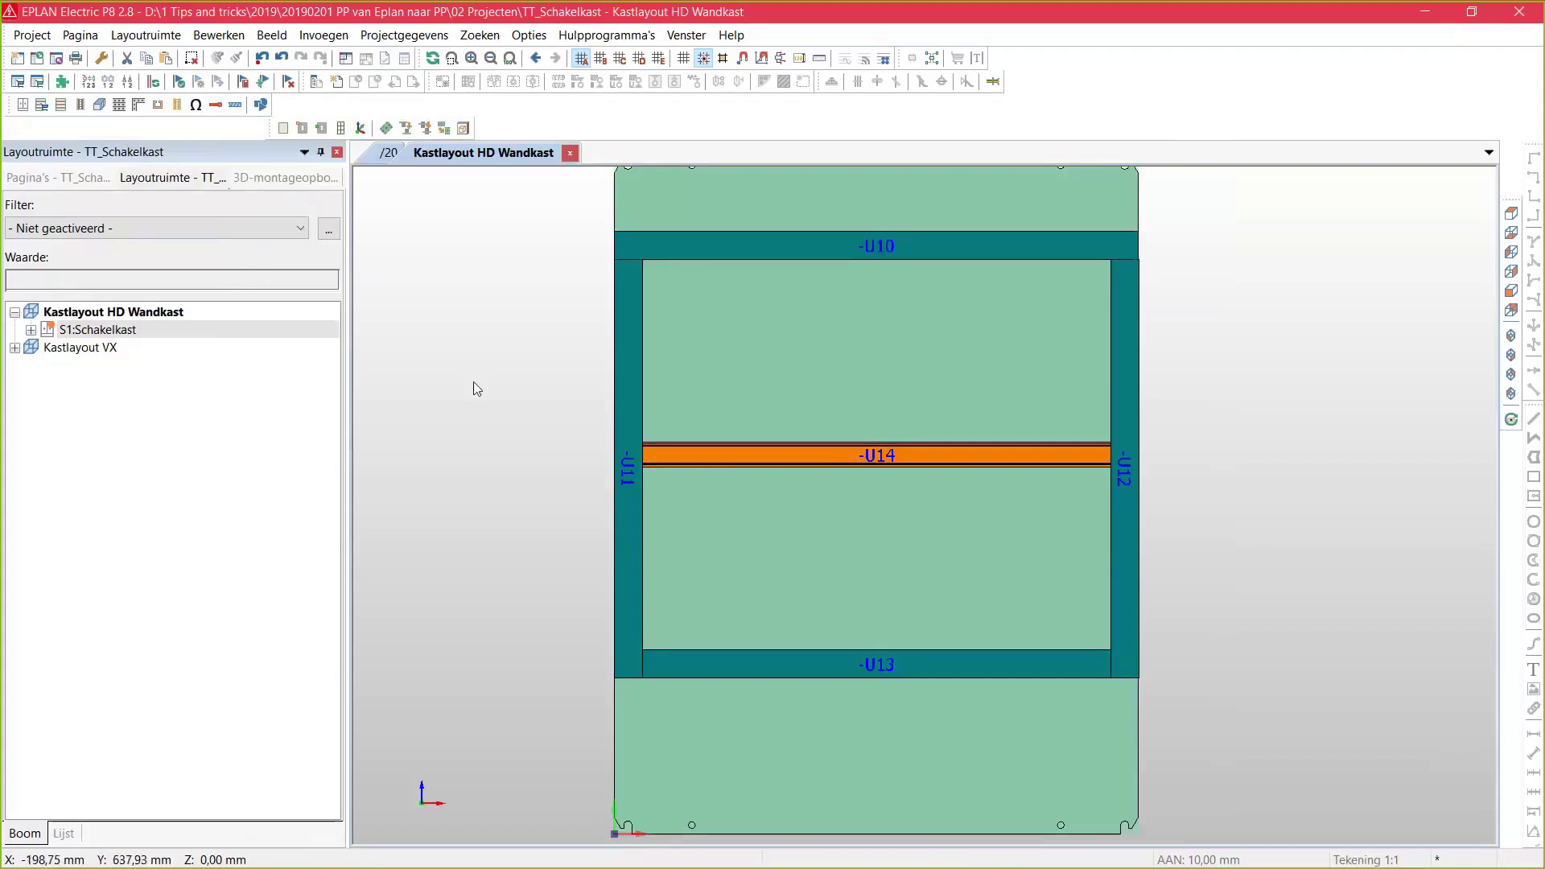
# Place the parts of devices Q0201, Q0205, Q0211 and Q0215 side by side on the mounting rail from the 3D mounting layout
pyautogui.click(293, 179)
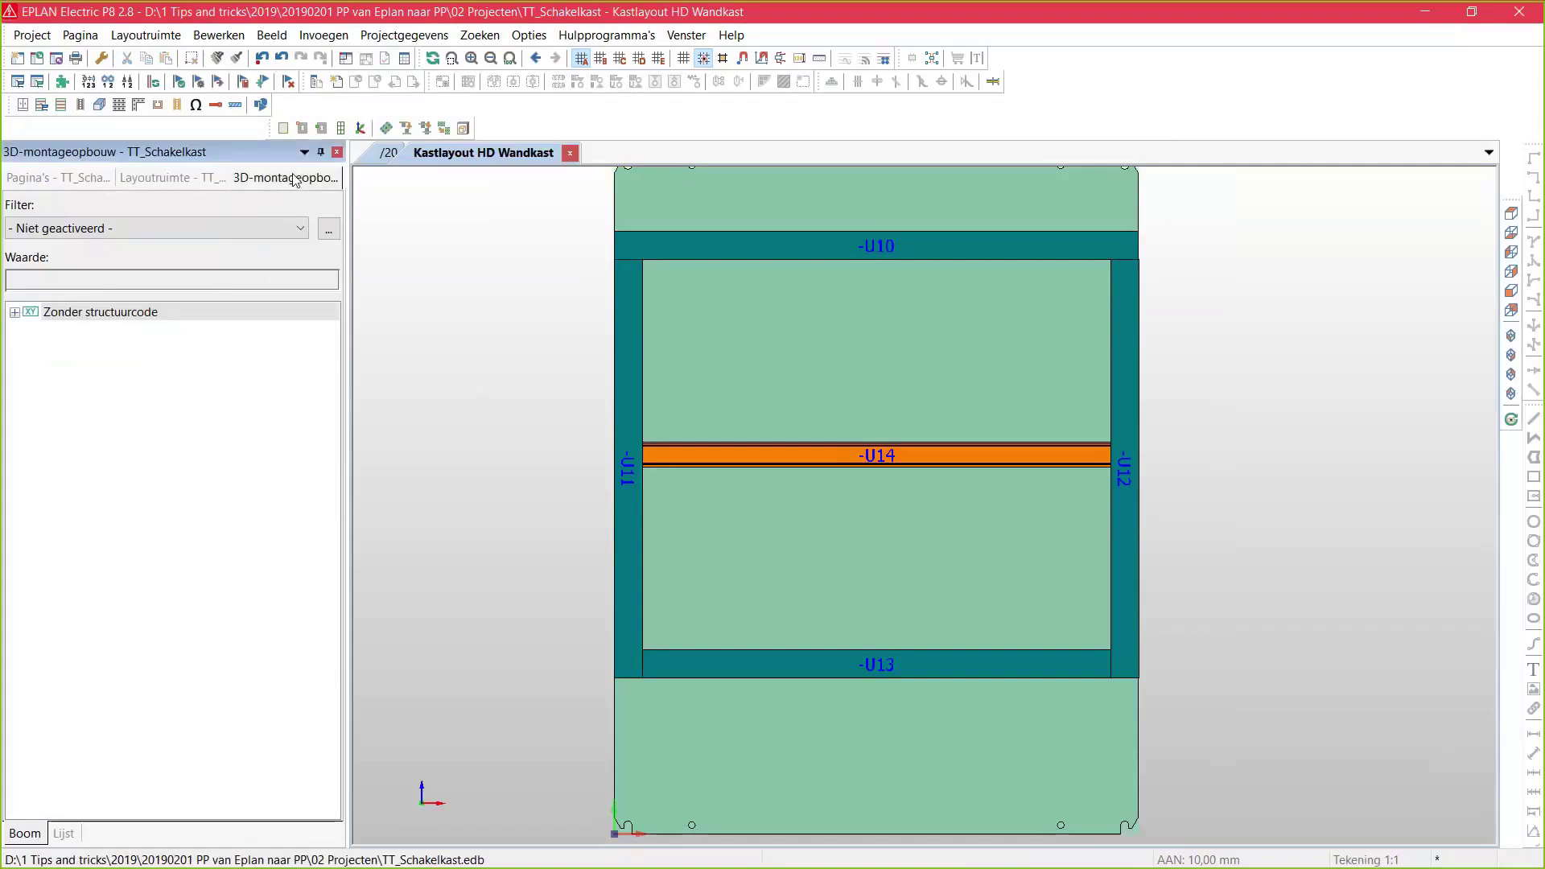
pyautogui.doubleClick(142, 312)
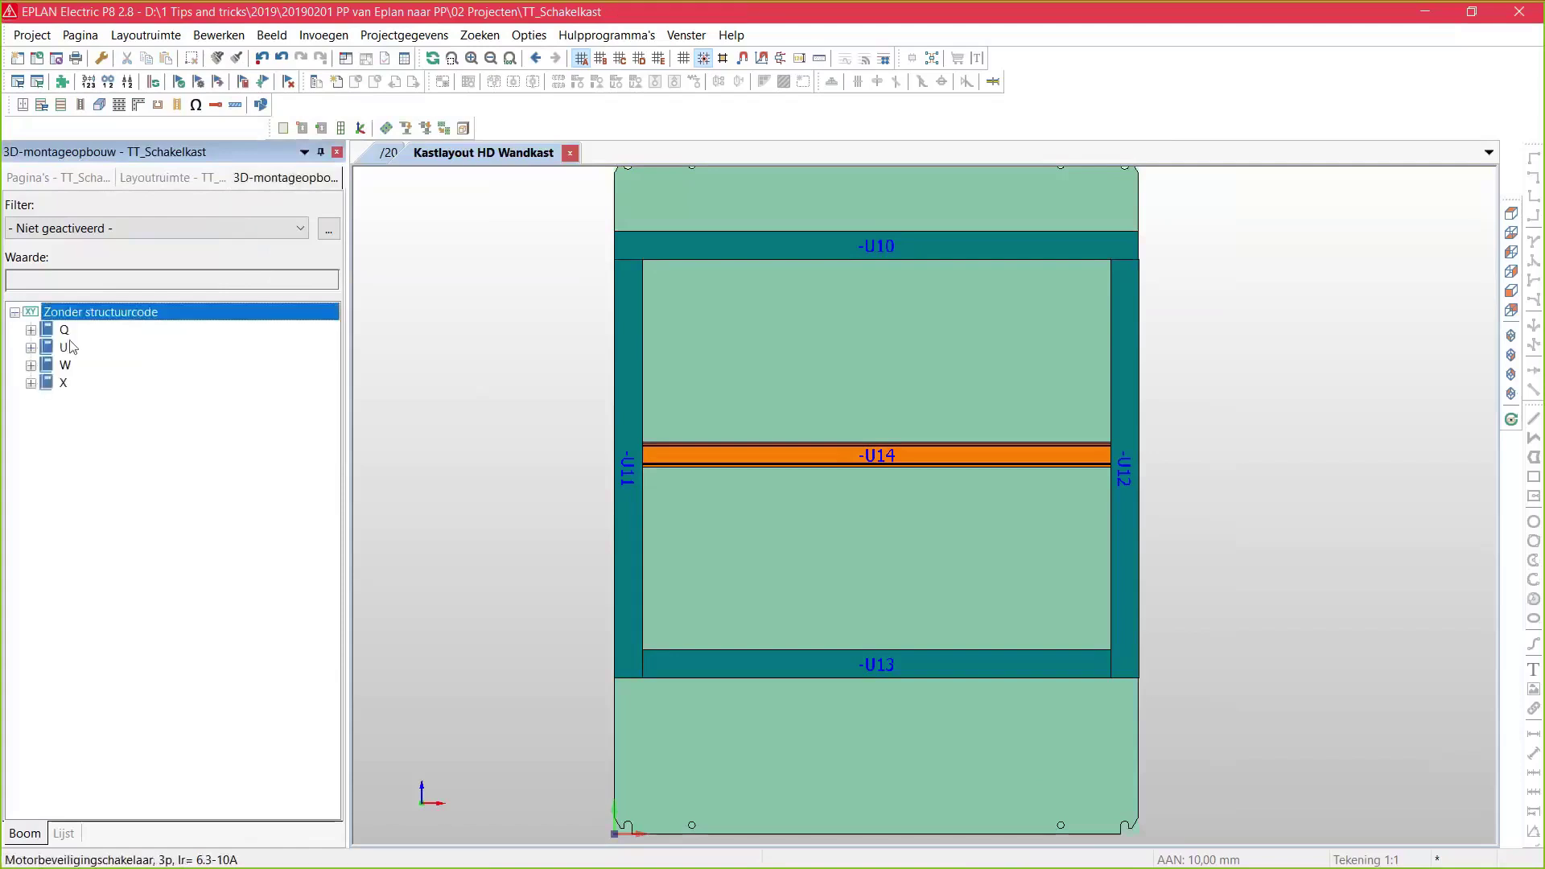
pyautogui.click(36, 330)
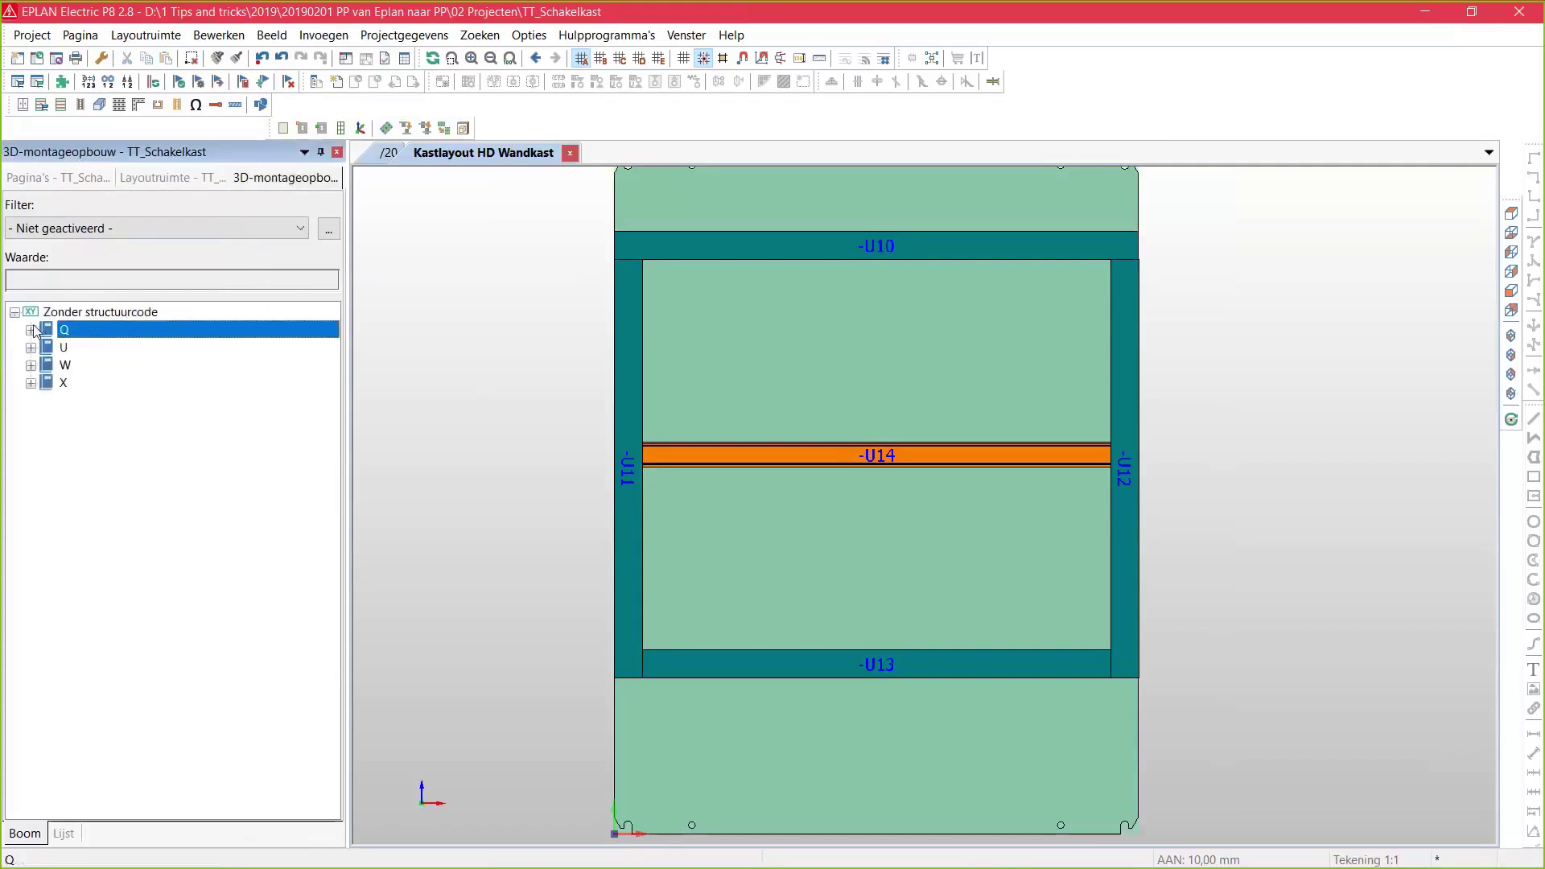
pyautogui.click(30, 331)
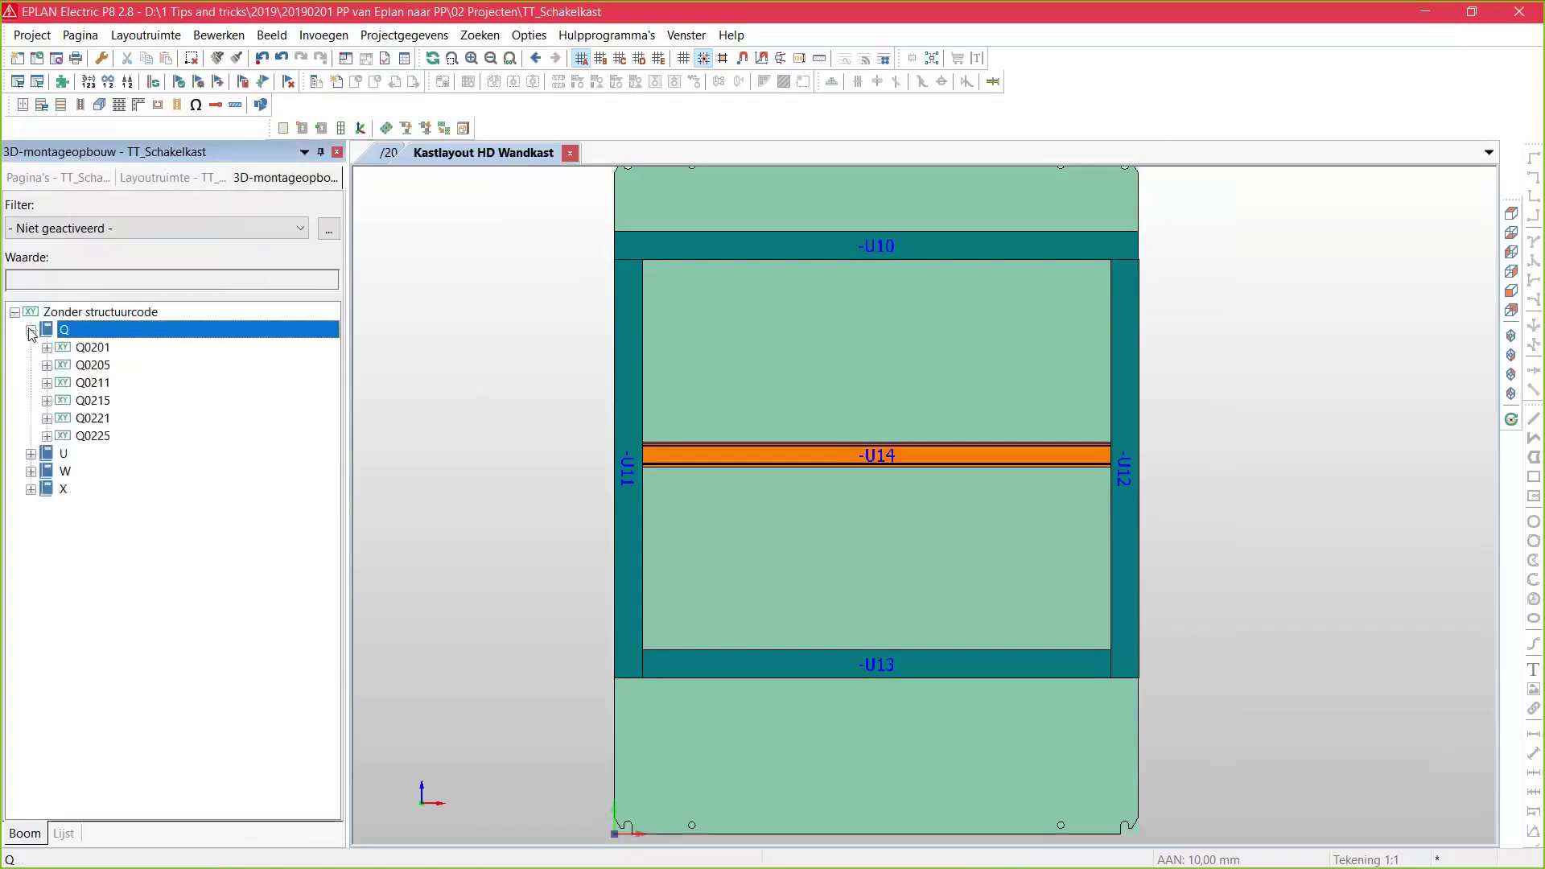
pyautogui.click(47, 347)
pyautogui.click(47, 383)
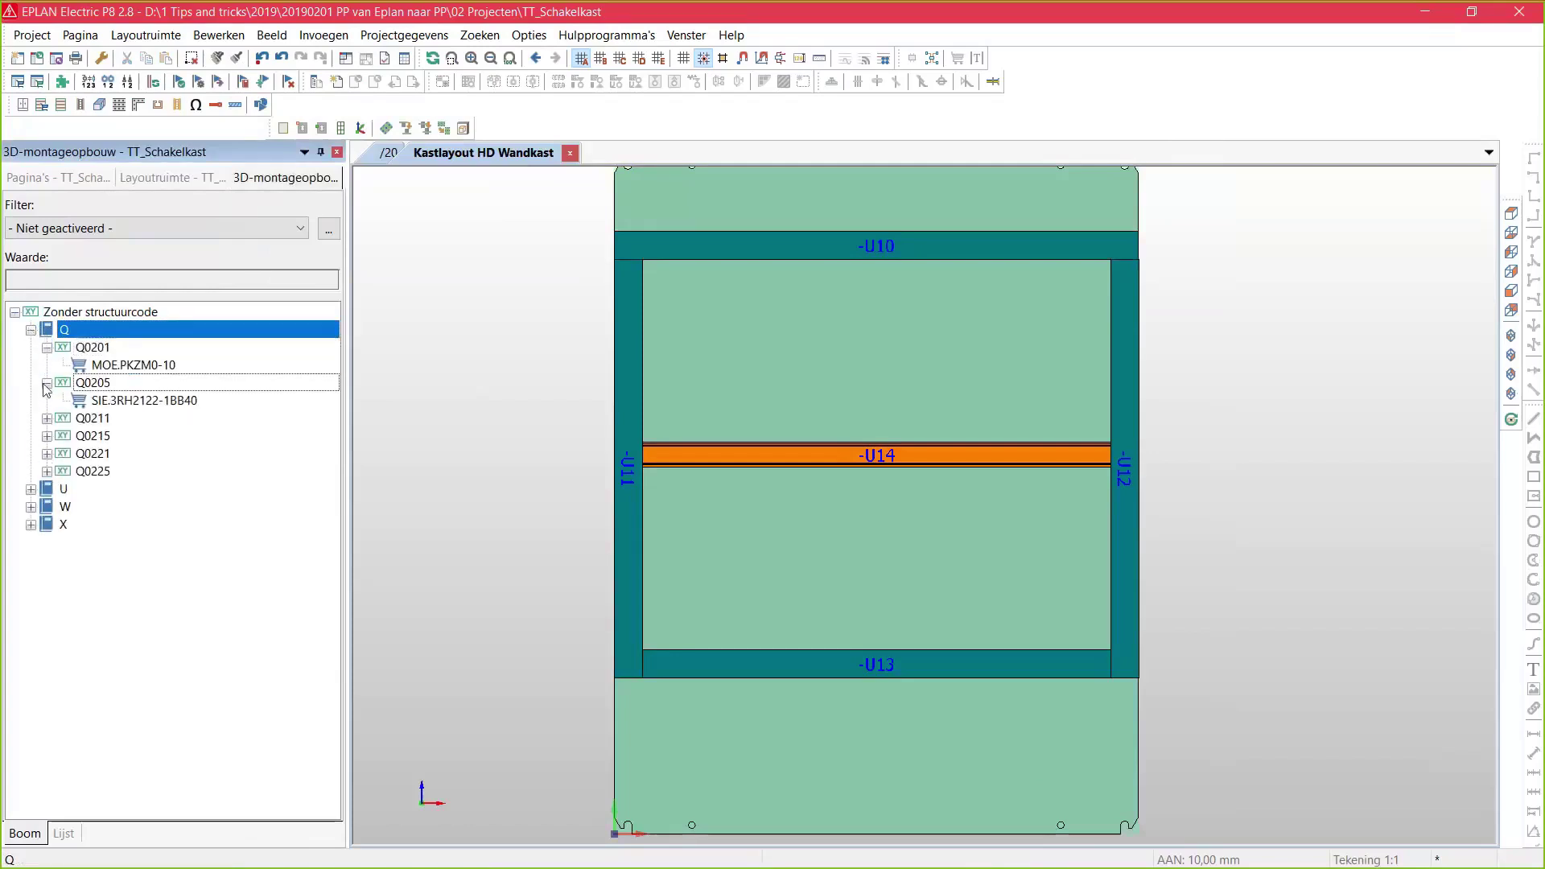
pyautogui.click(47, 418)
pyautogui.click(46, 454)
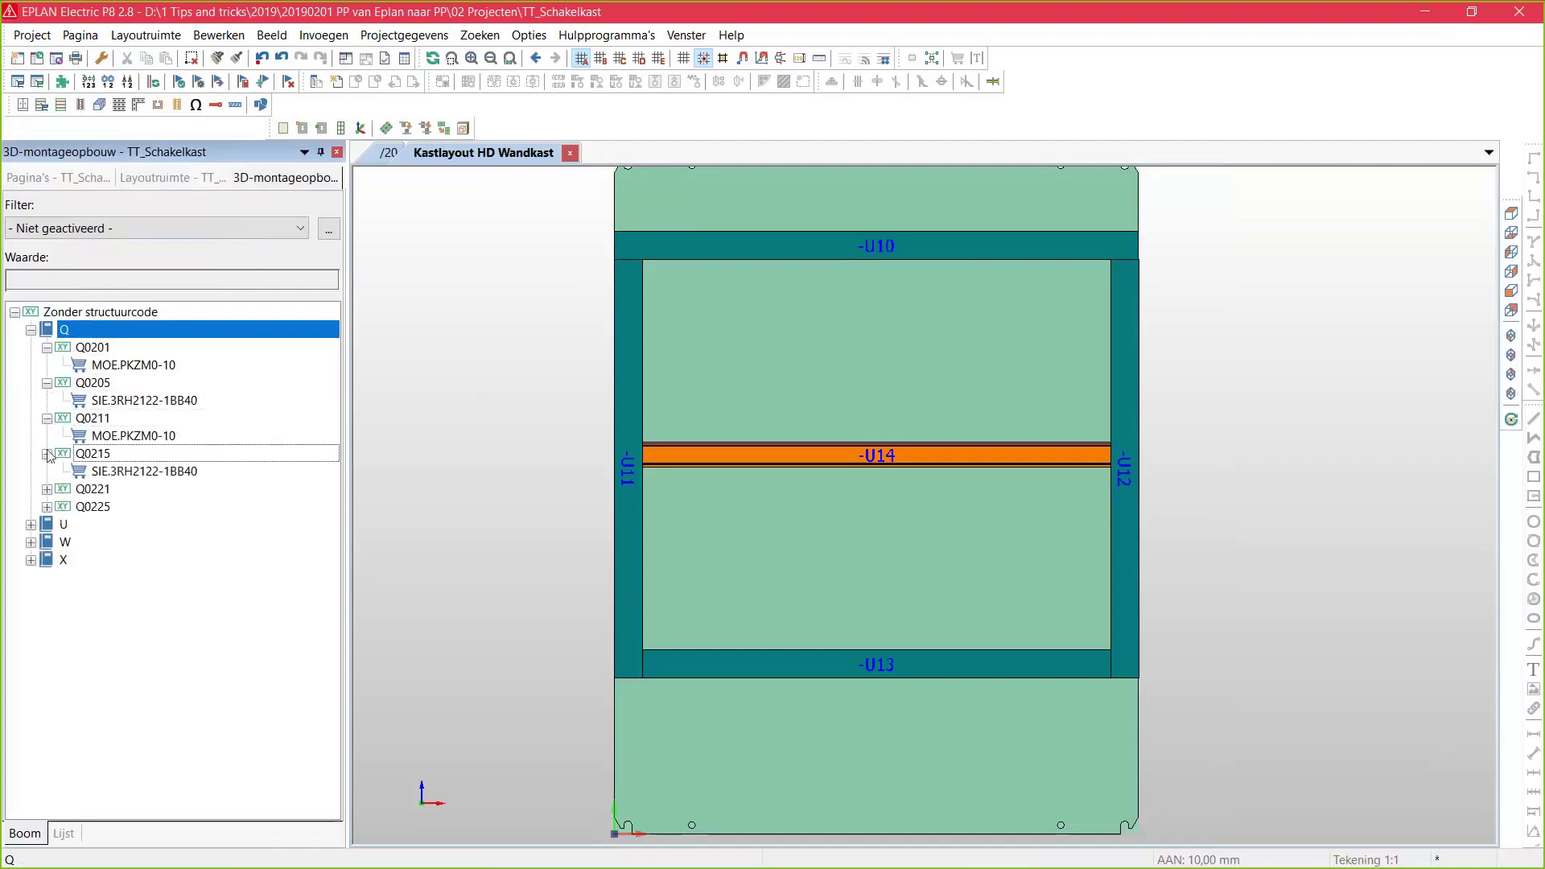
pyautogui.moveTo(129, 365); pyautogui.dragTo(694, 454)
pyautogui.moveTo(153, 403); pyautogui.dragTo(752, 482)
pyautogui.moveTo(133, 435); pyautogui.dragTo(814, 455)
pyautogui.moveTo(133, 477); pyautogui.dragTo(900, 456)
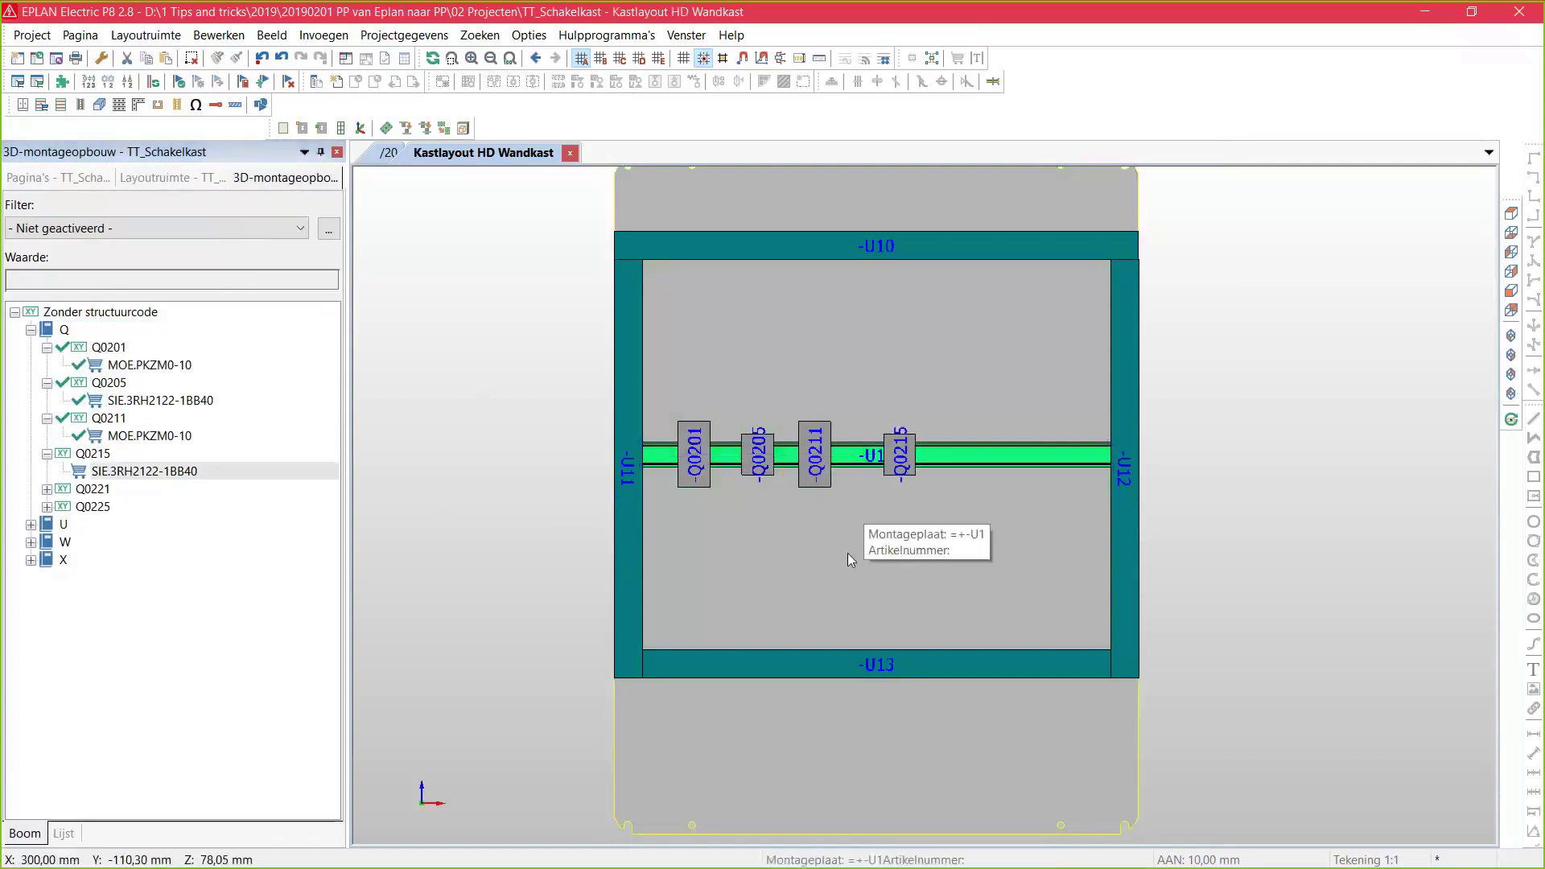
# Examine the mounting data of part MOE.PKZM0-10 on device Q0201, including its width, height and depth, and close the properties
pyautogui.hotkey('shift', 'Left')
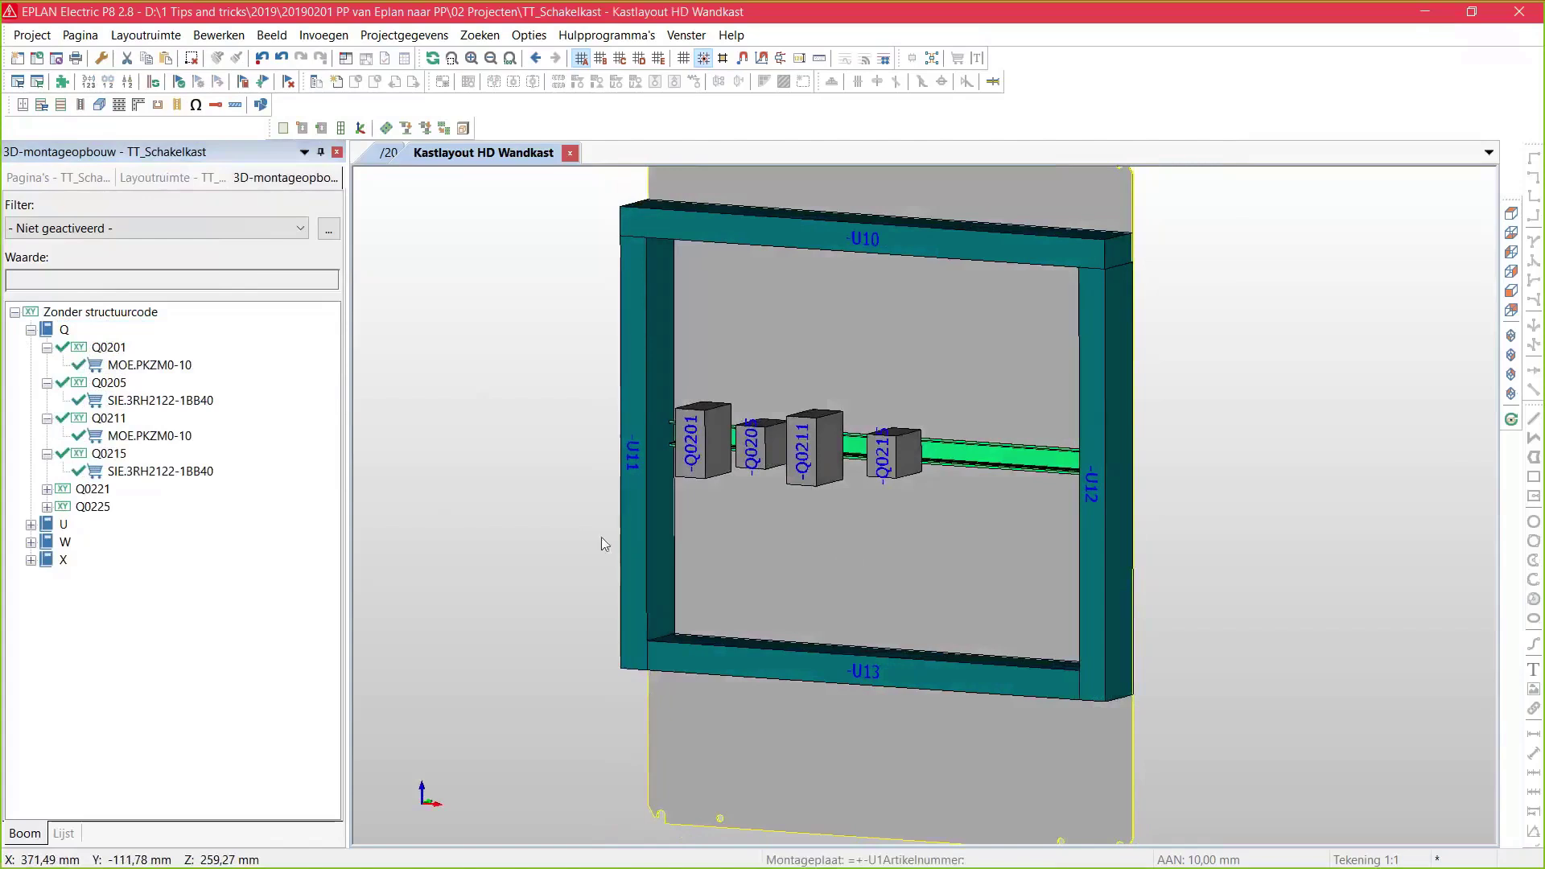
pyautogui.click(709, 435)
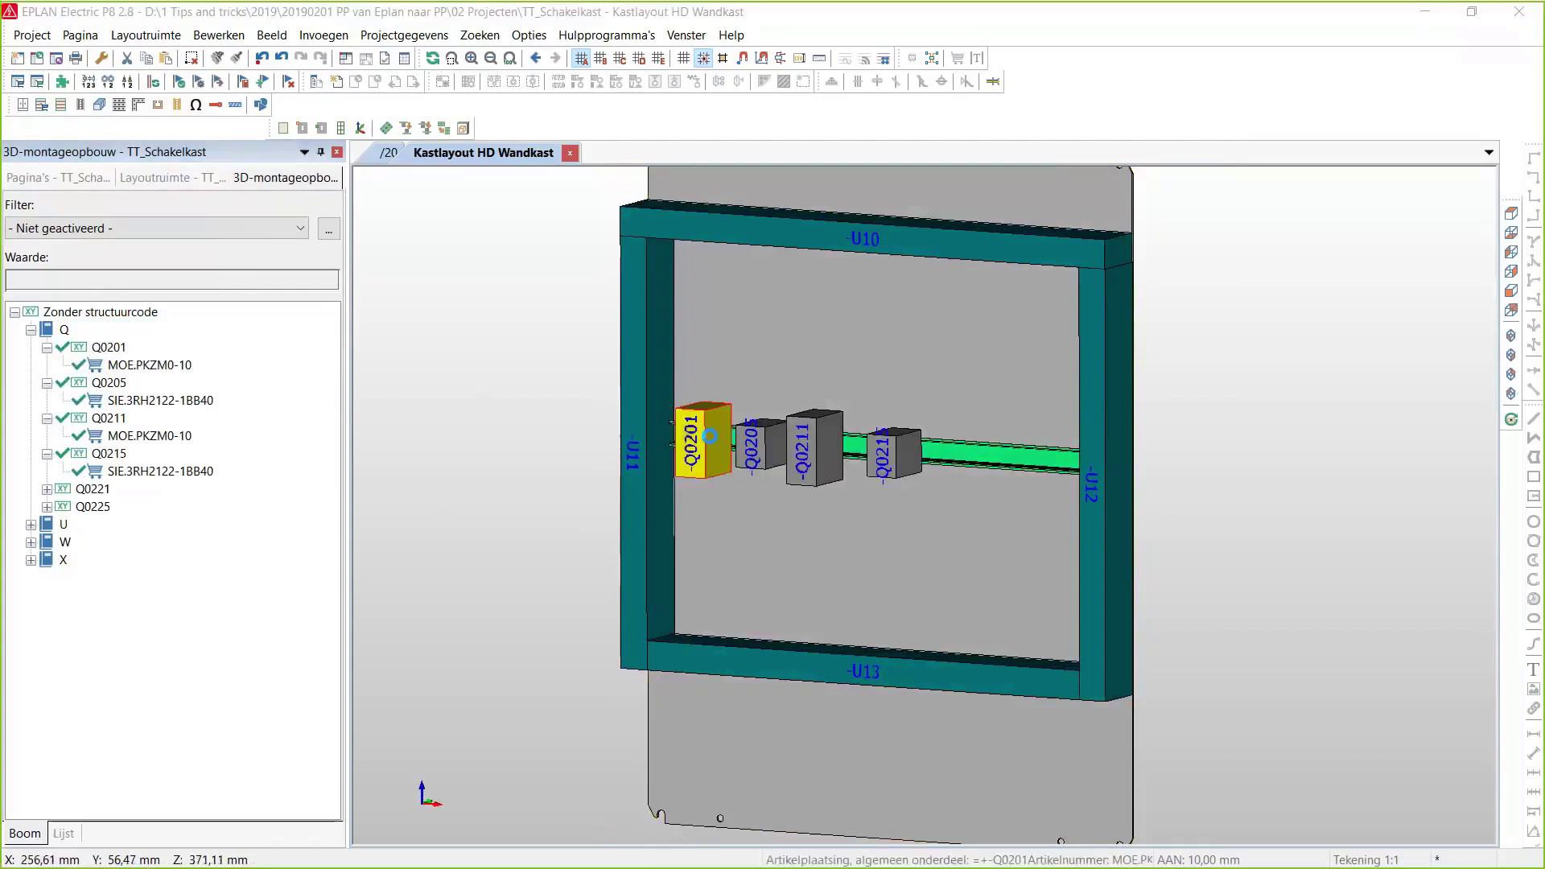
pyautogui.doubleClick(710, 435)
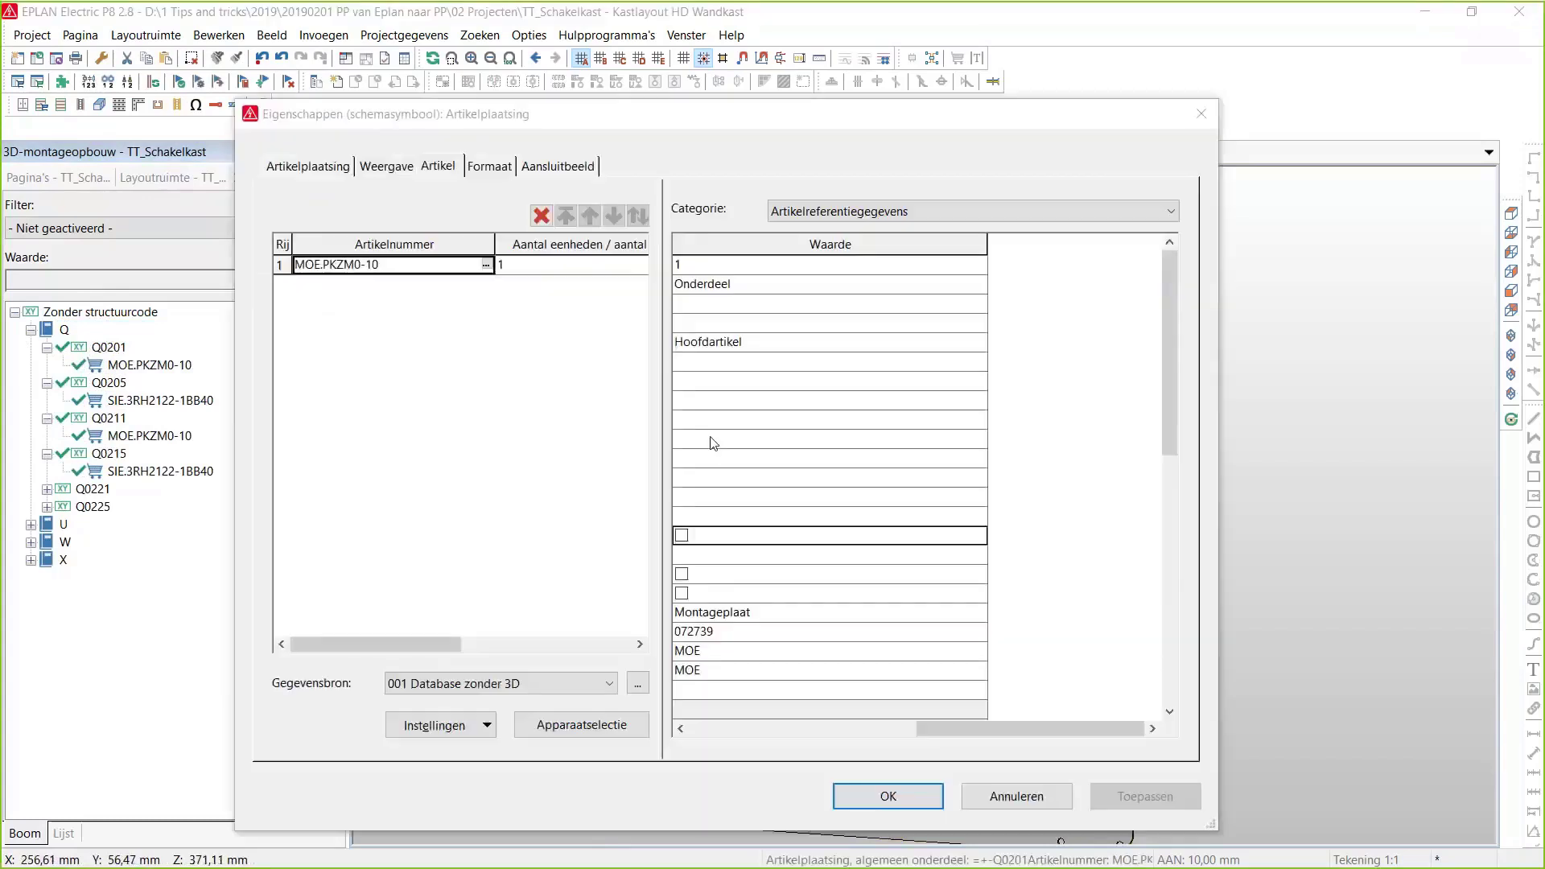
pyautogui.click(487, 264)
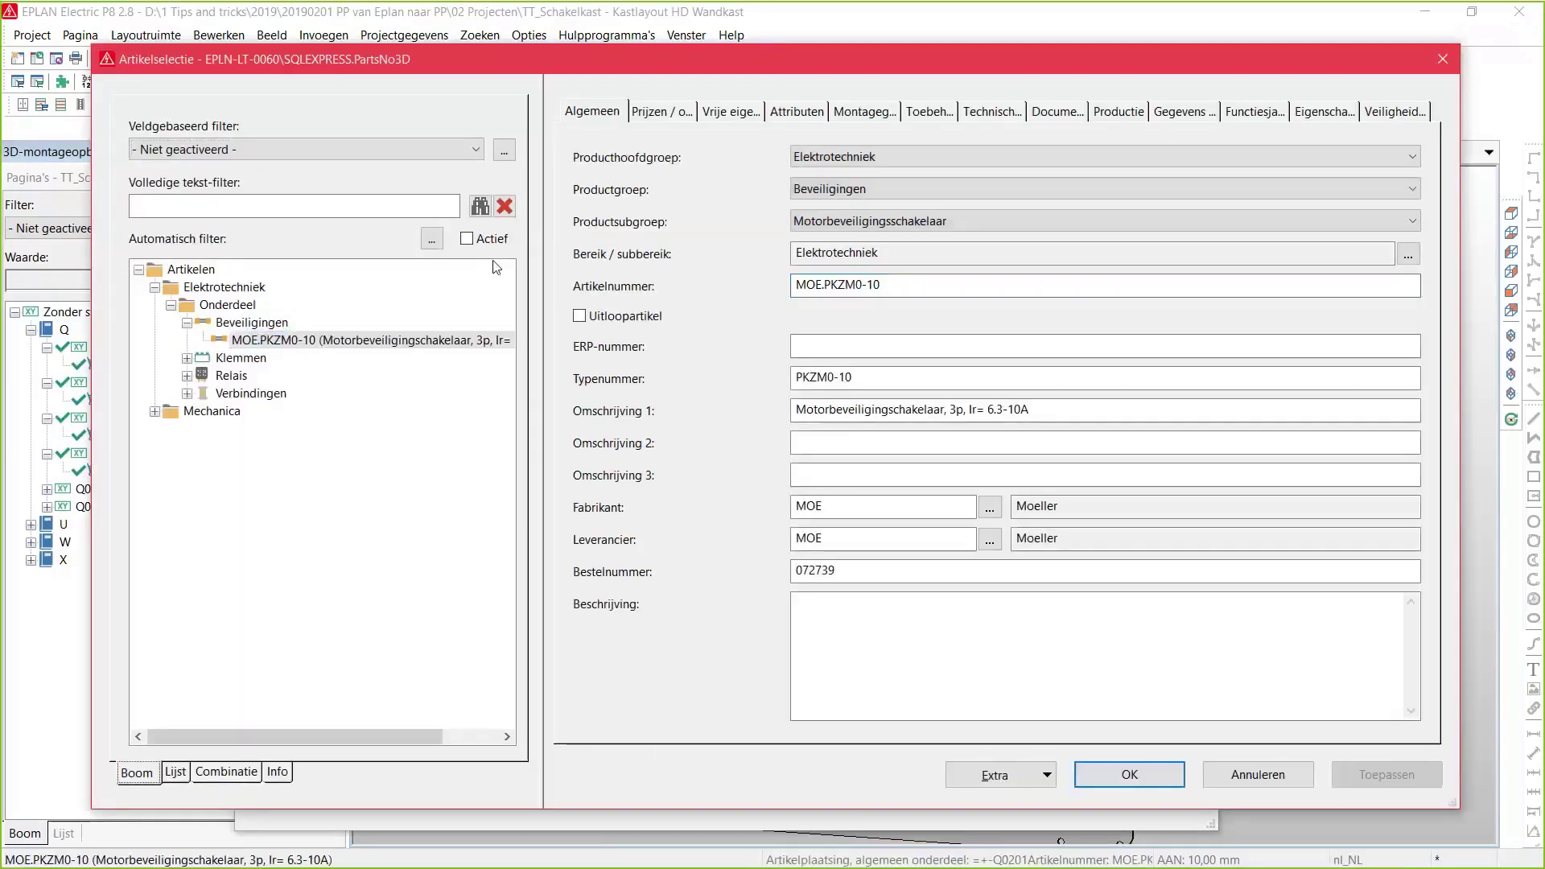
pyautogui.click(863, 111)
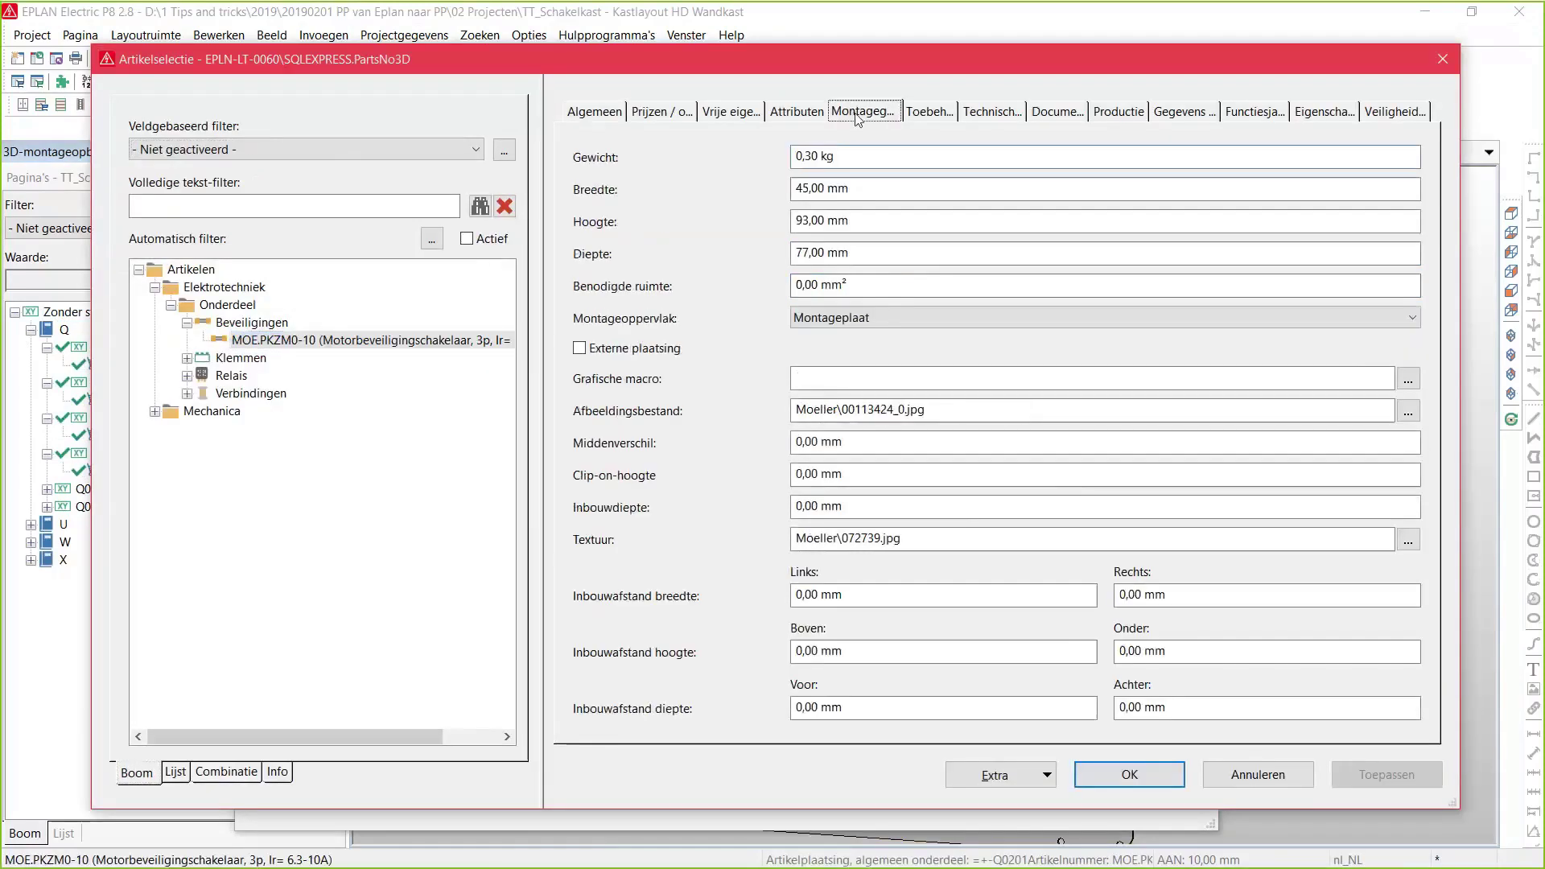
pyautogui.press('Tab')
pyautogui.press('Tab')
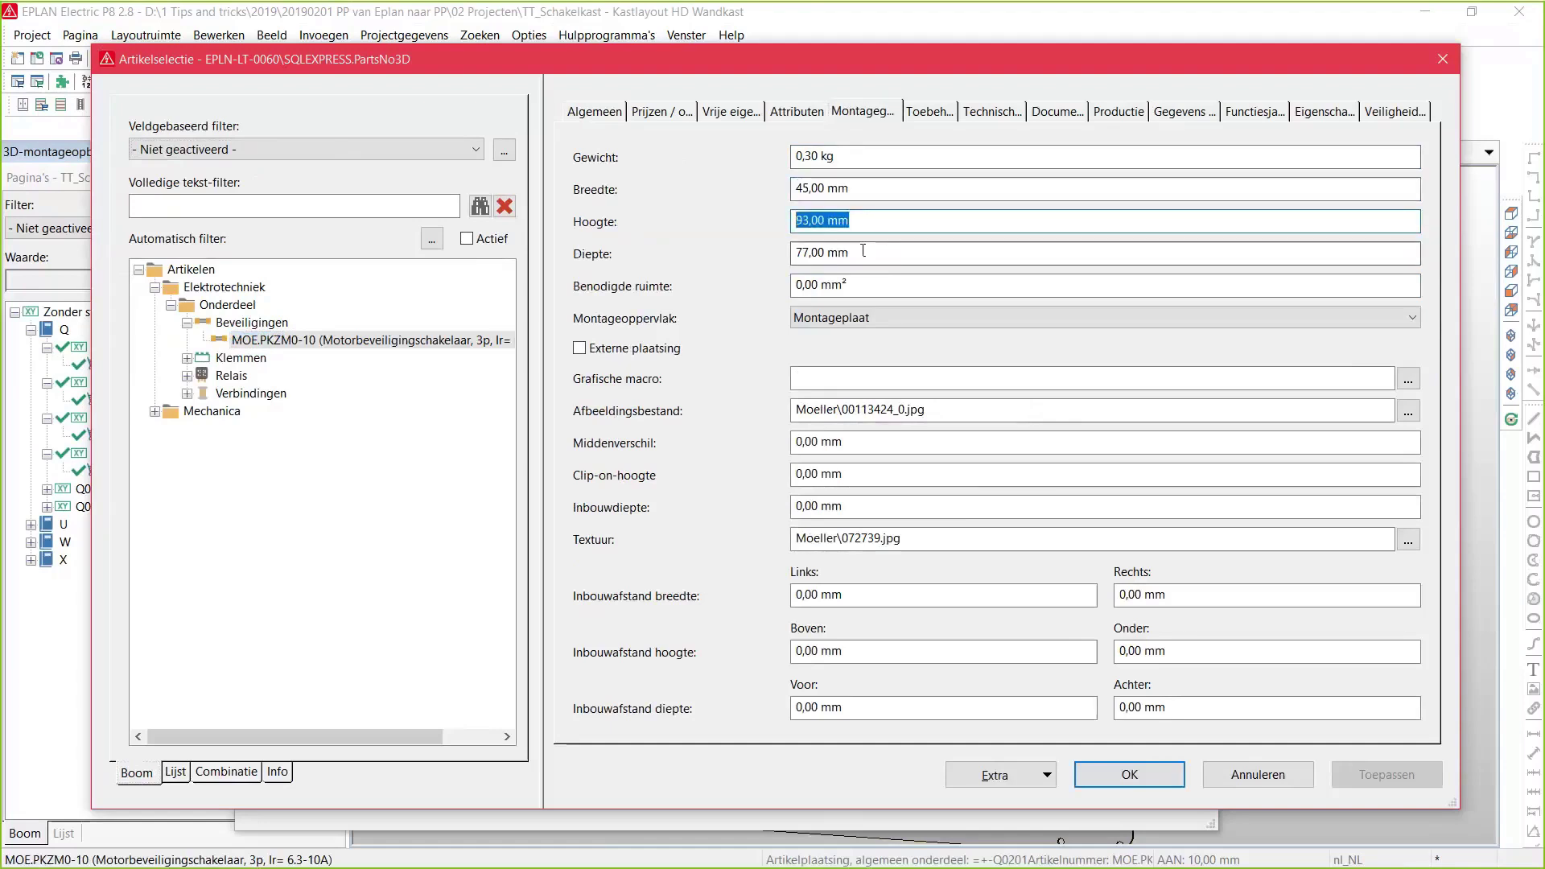
pyautogui.press('Tab')
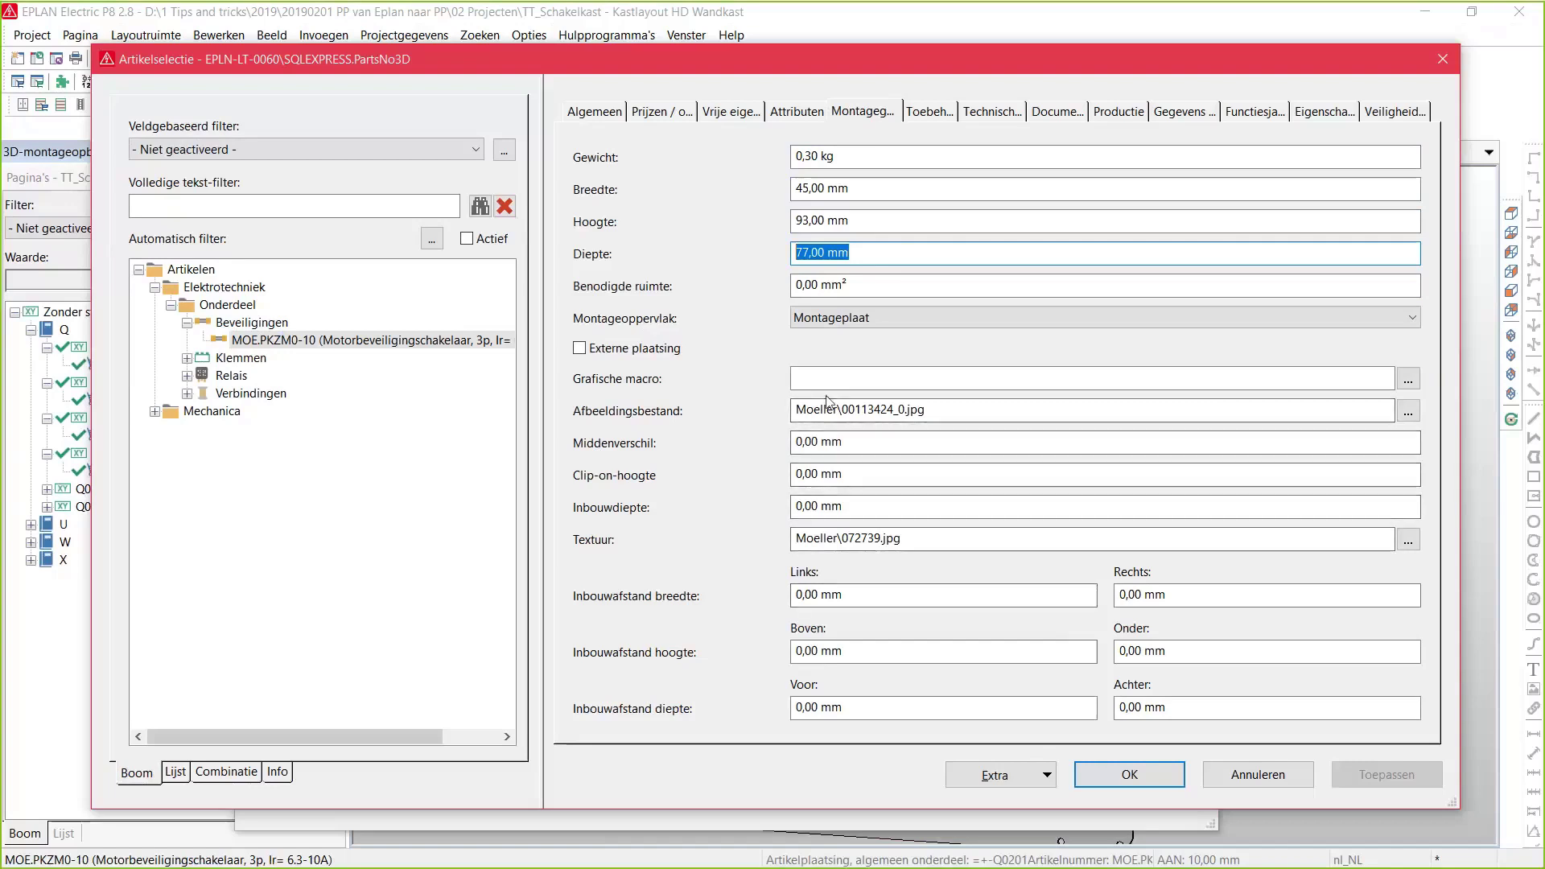
pyautogui.click(1130, 774)
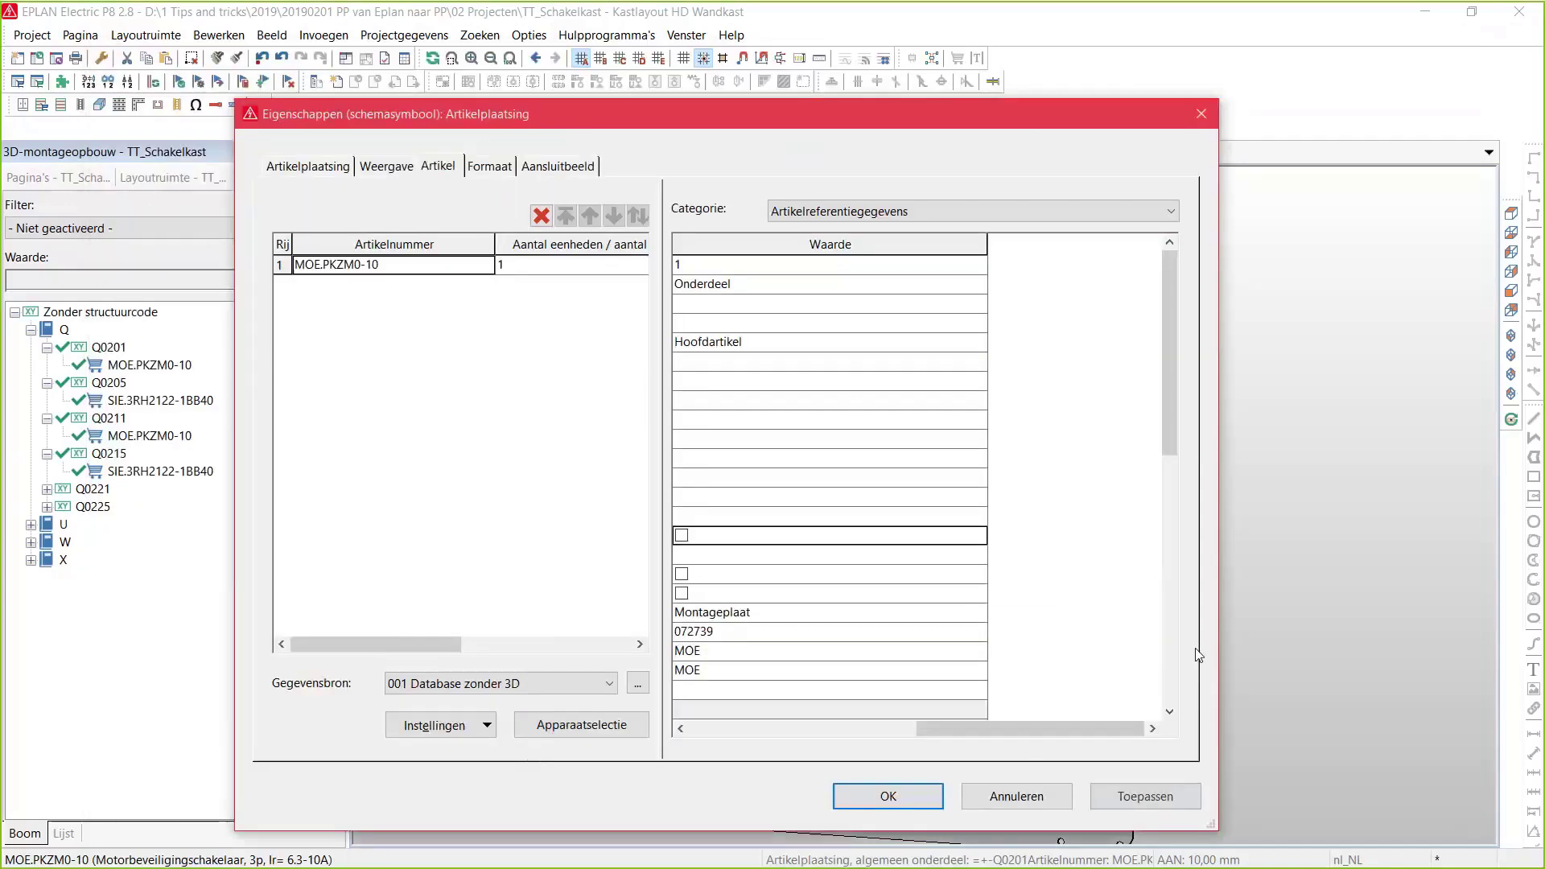
pyautogui.click(1039, 797)
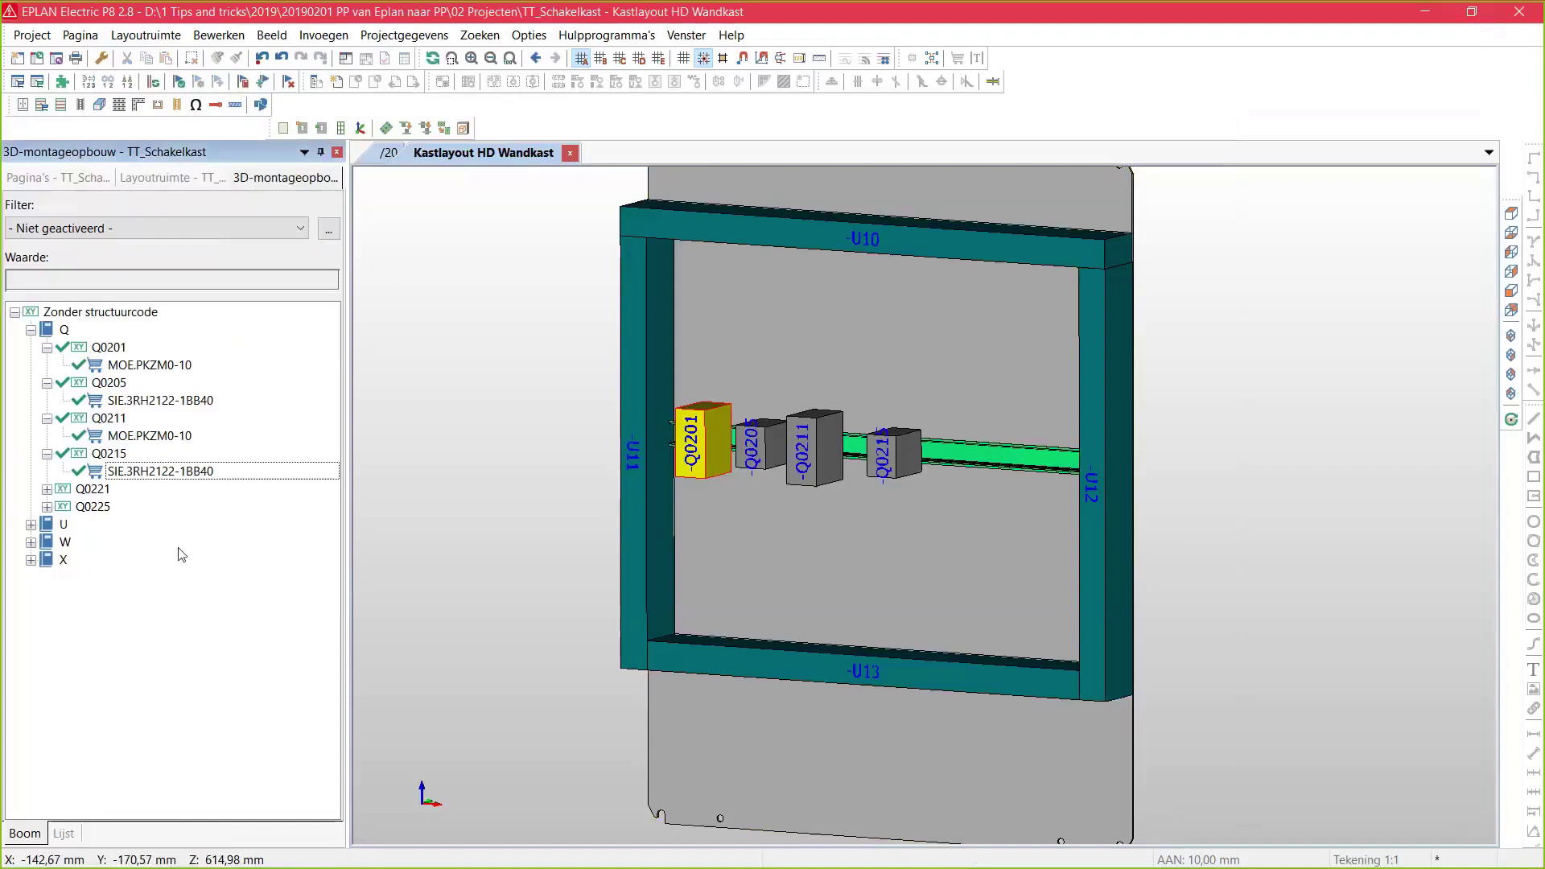
# Open the EPLAN Data Portal beside the layout and search it for 3RH2122
pyautogui.click(241, 560)
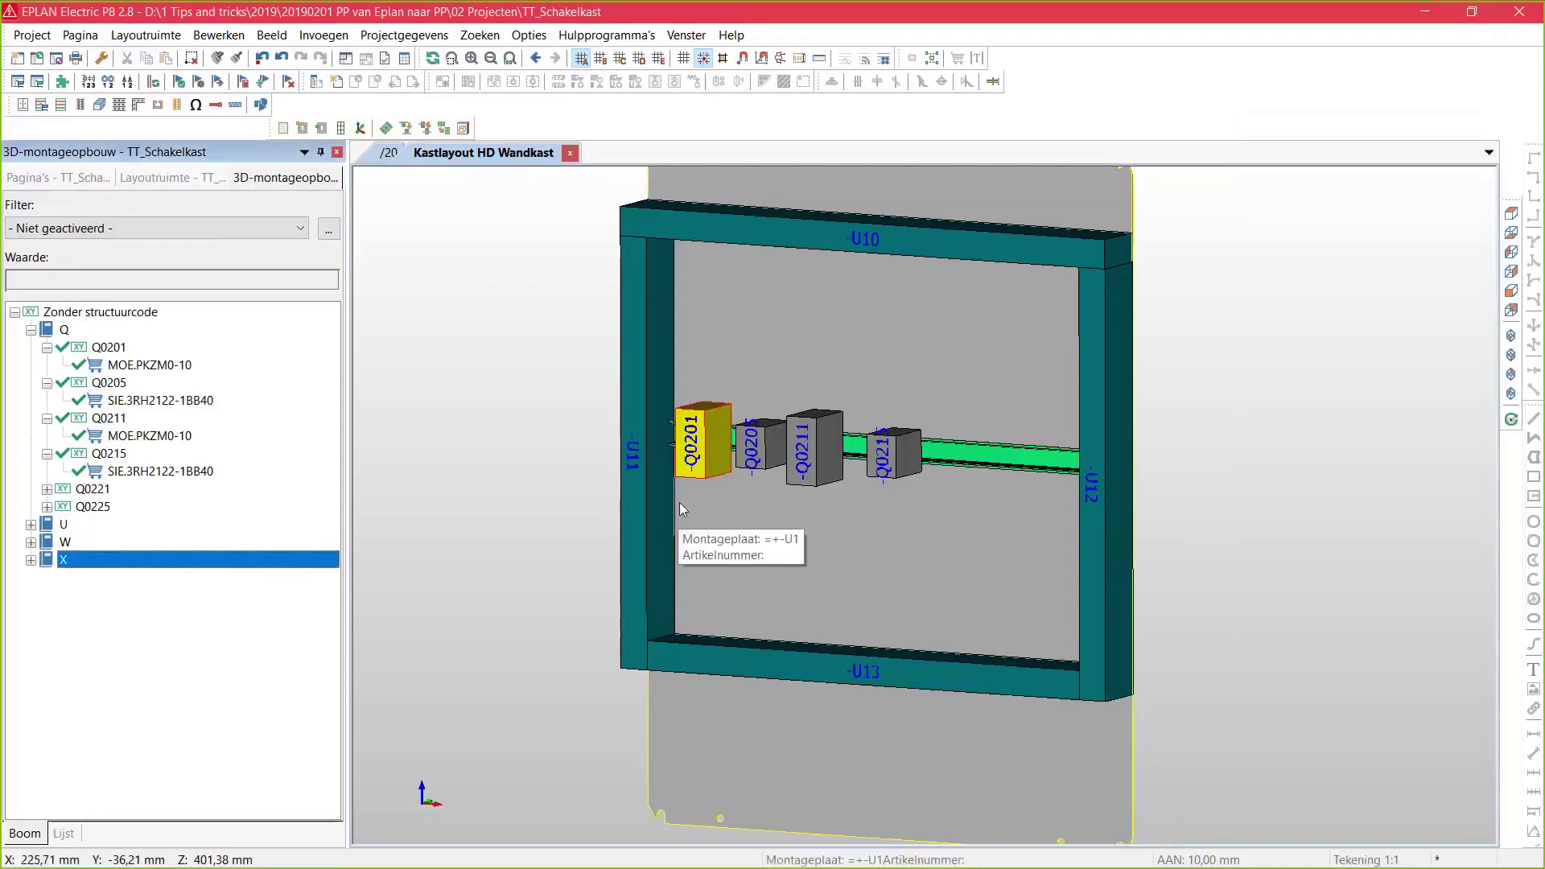
pyautogui.click(607, 34)
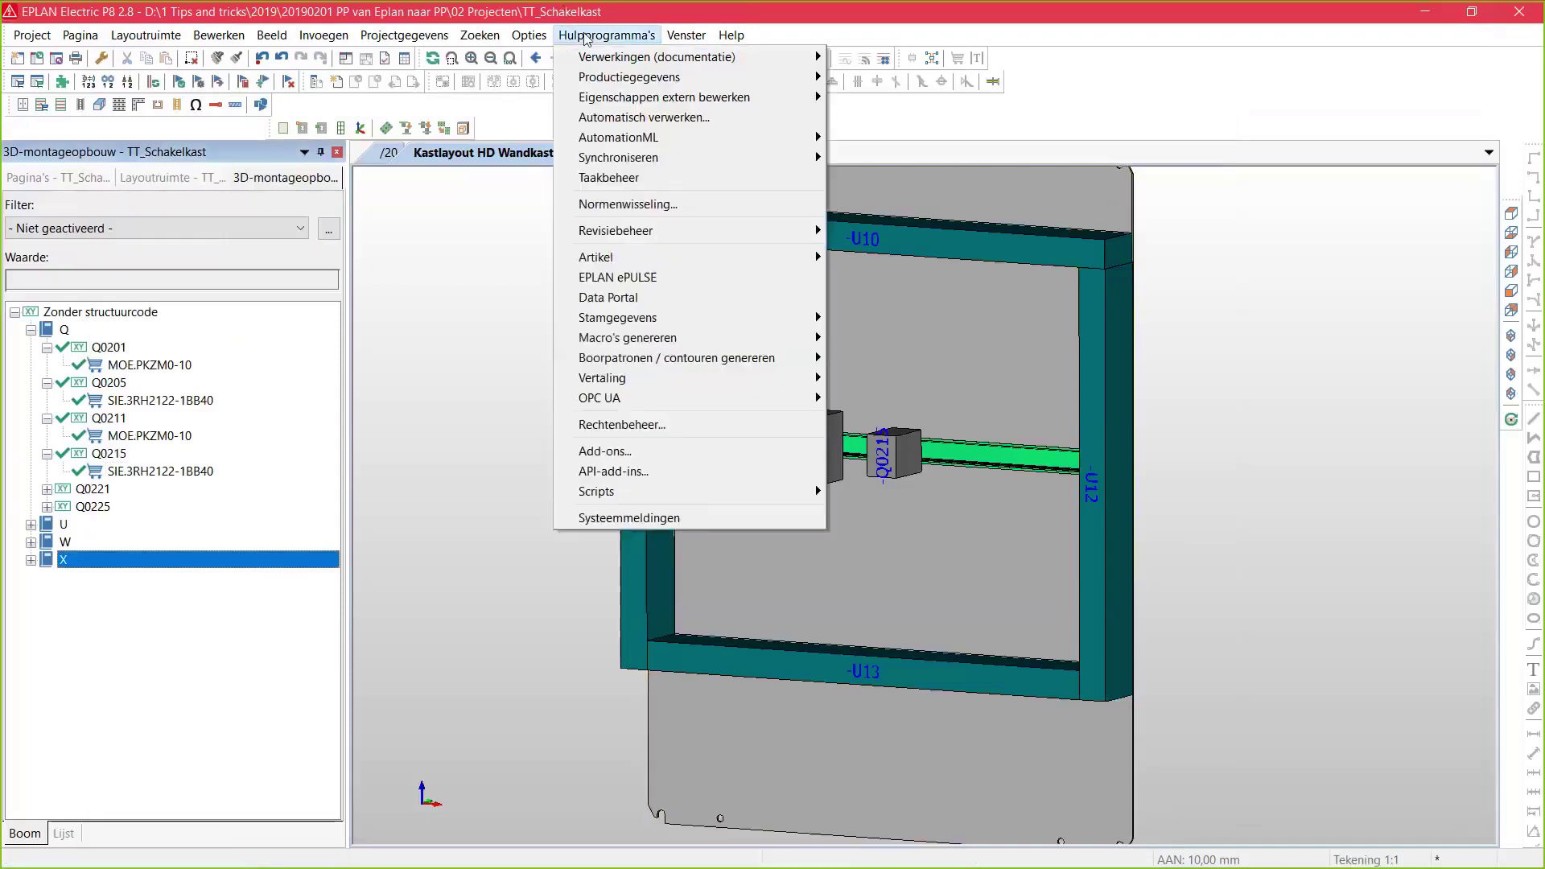
pyautogui.click(668, 297)
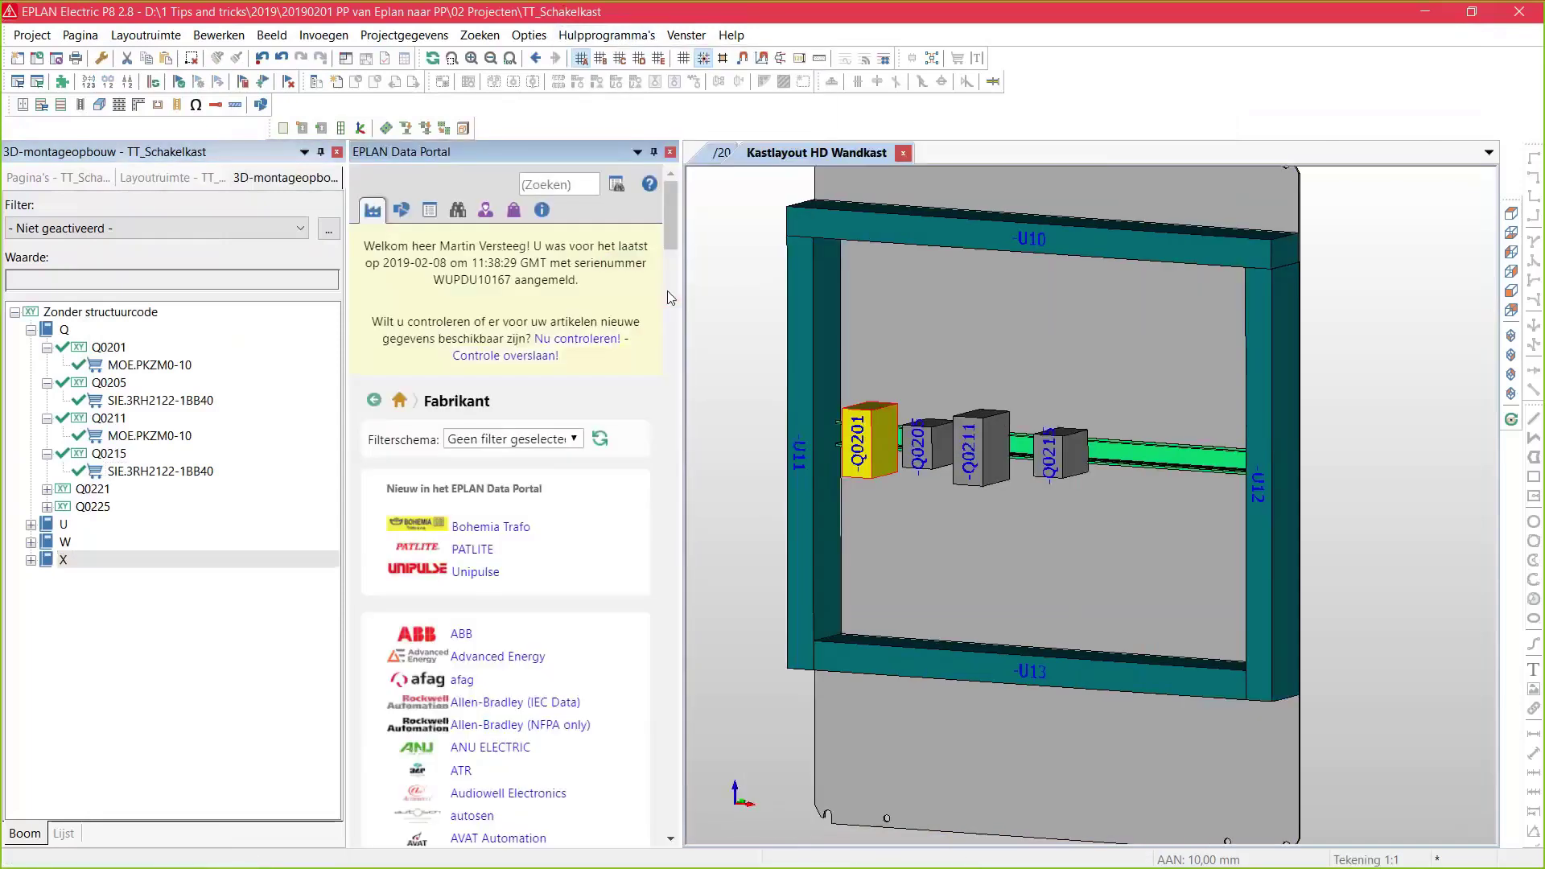
pyautogui.moveTo(683, 395); pyautogui.dragTo(739, 395)
pyautogui.click(148, 400)
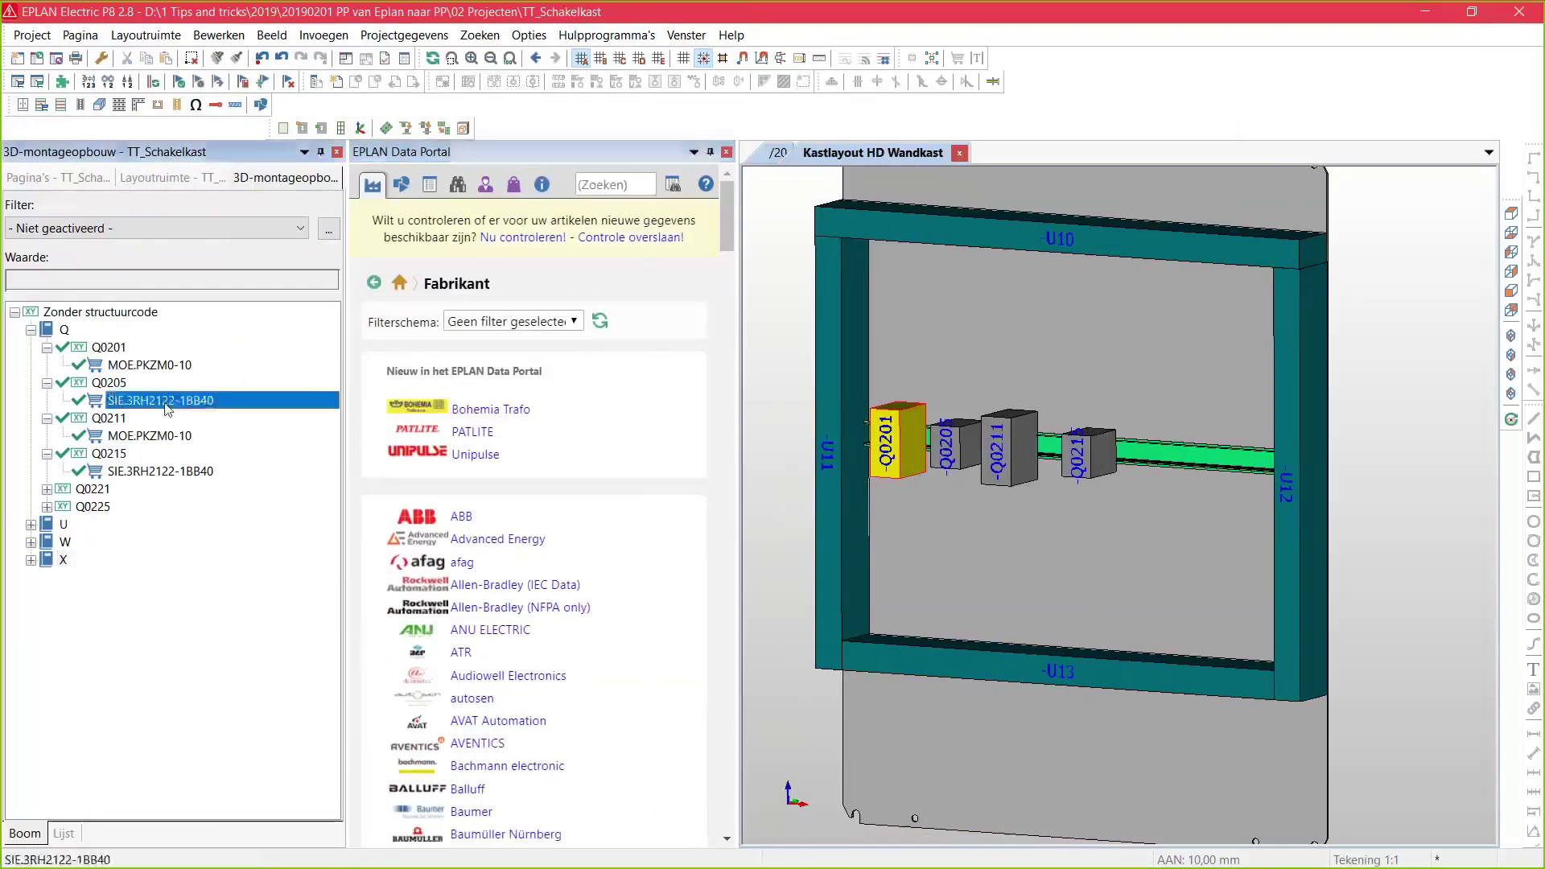
pyautogui.click(618, 186)
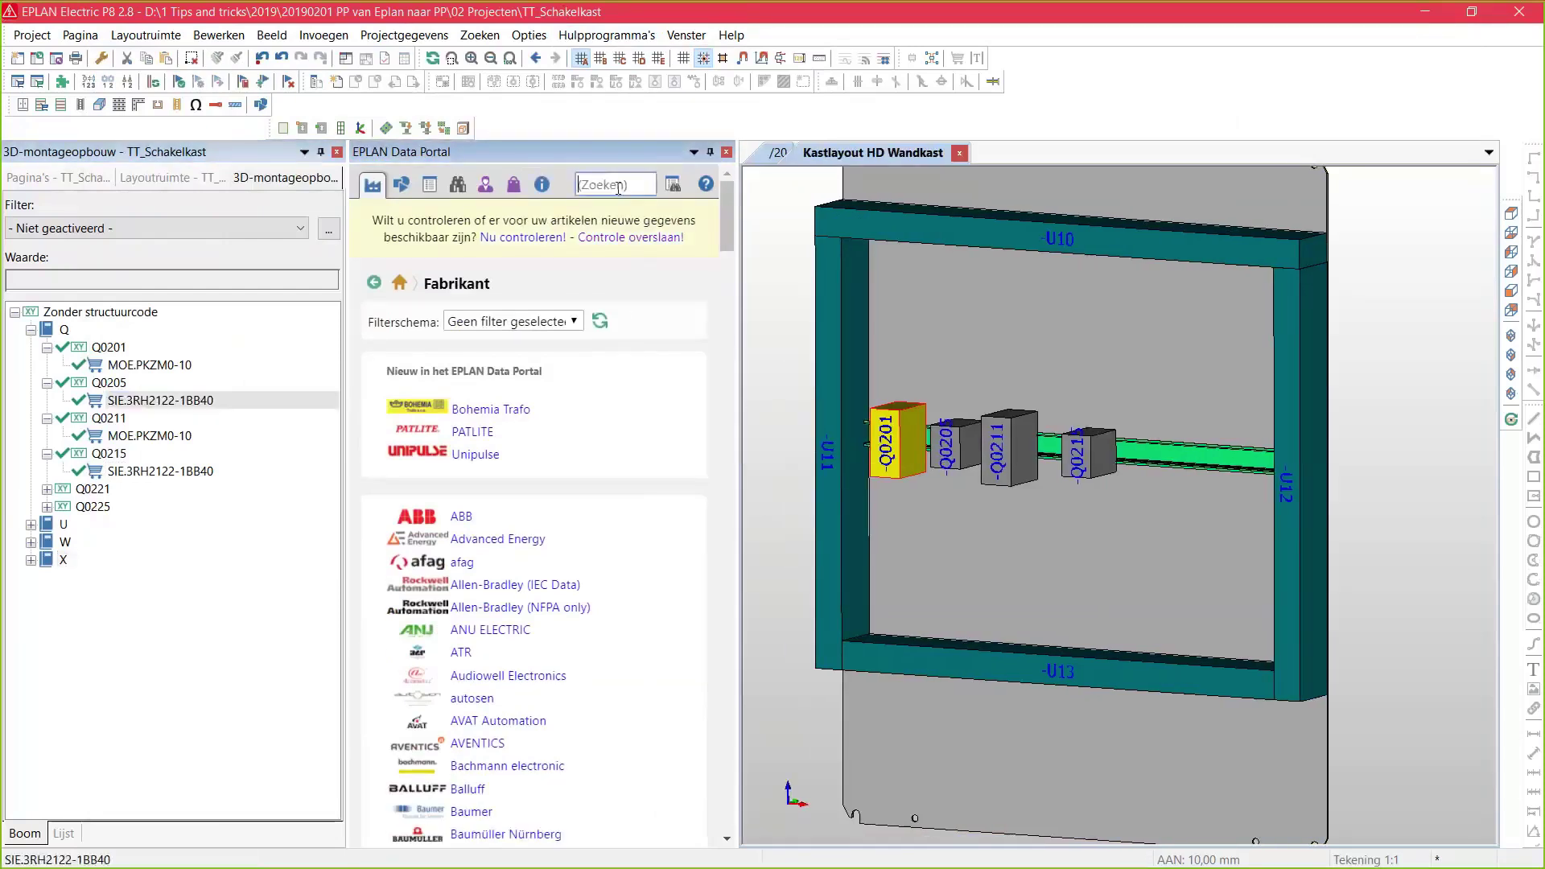
pyautogui.write('3RH2122')
pyautogui.press('Return')
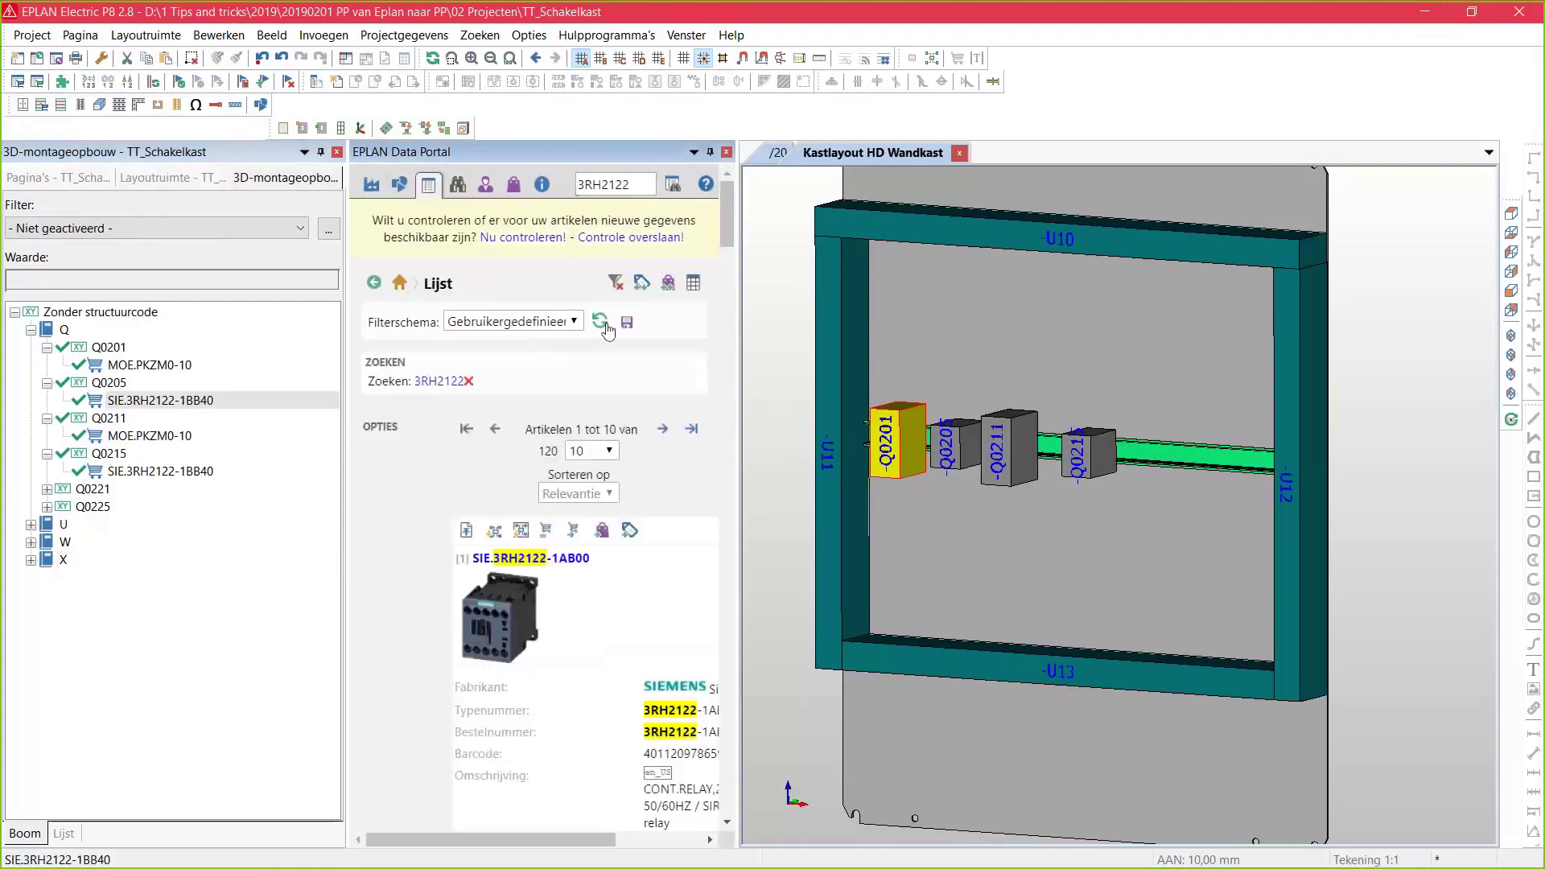
# Filter the 3RH2122 results to parts with the feature Grafische 3D-gegevens
pyautogui.click(600, 322)
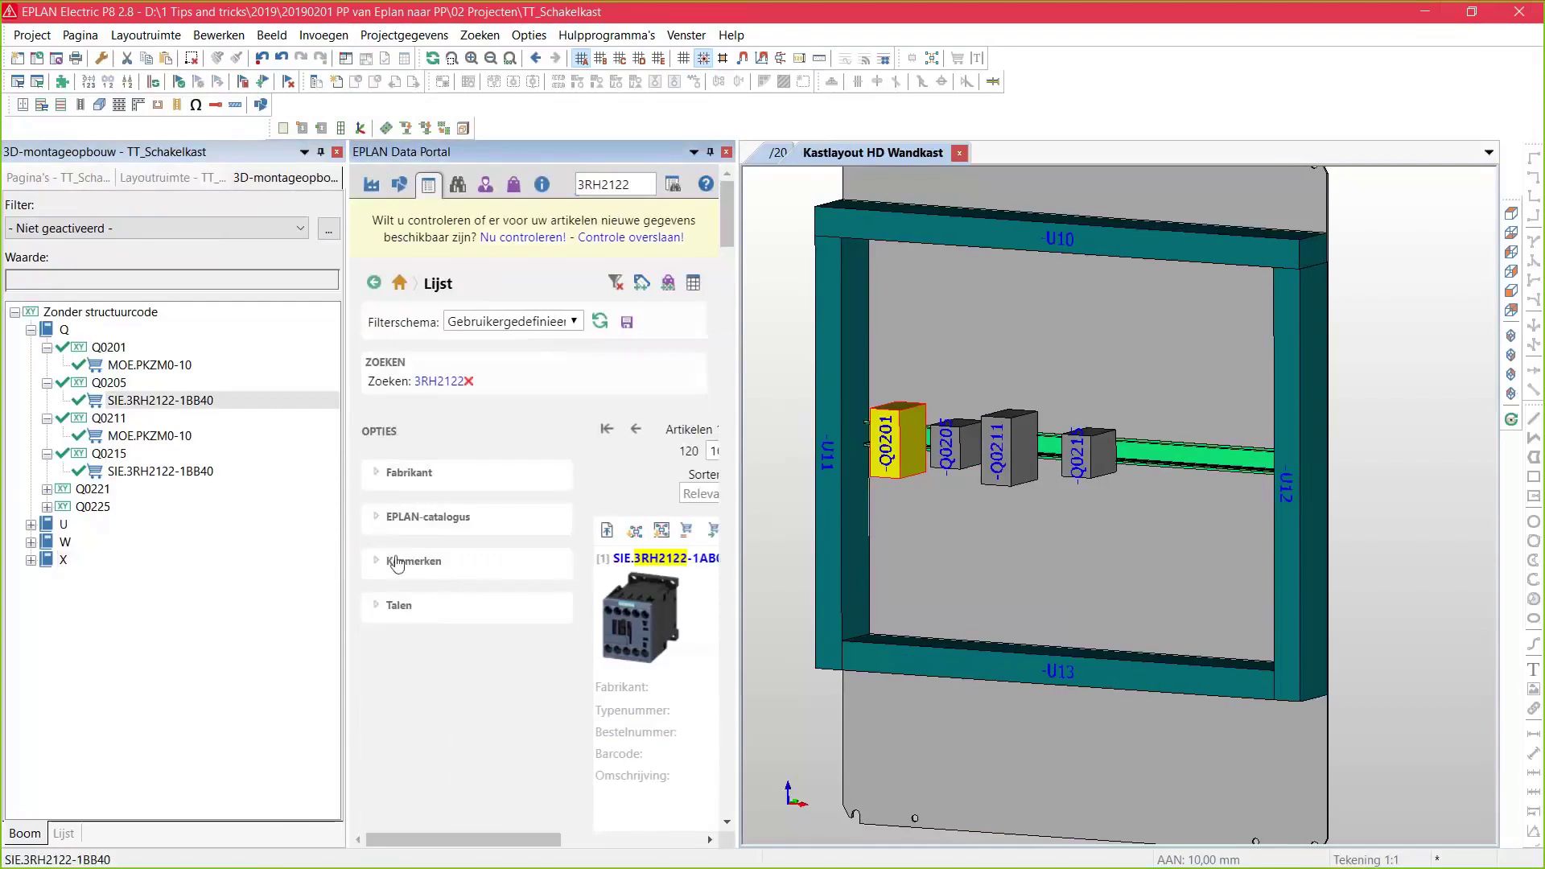
pyautogui.click(397, 563)
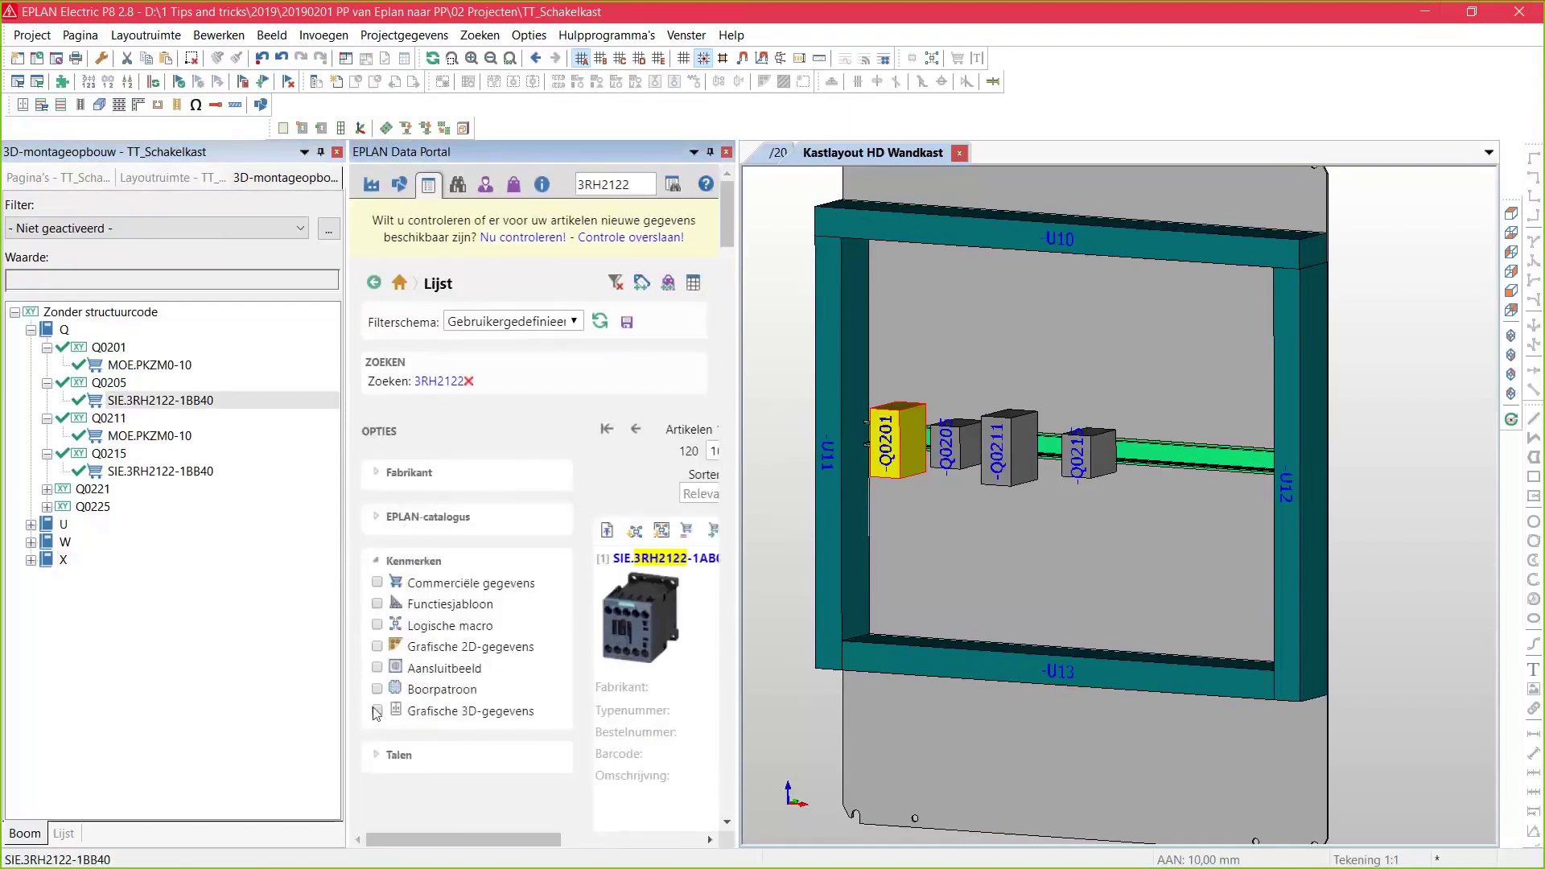
pyautogui.click(377, 711)
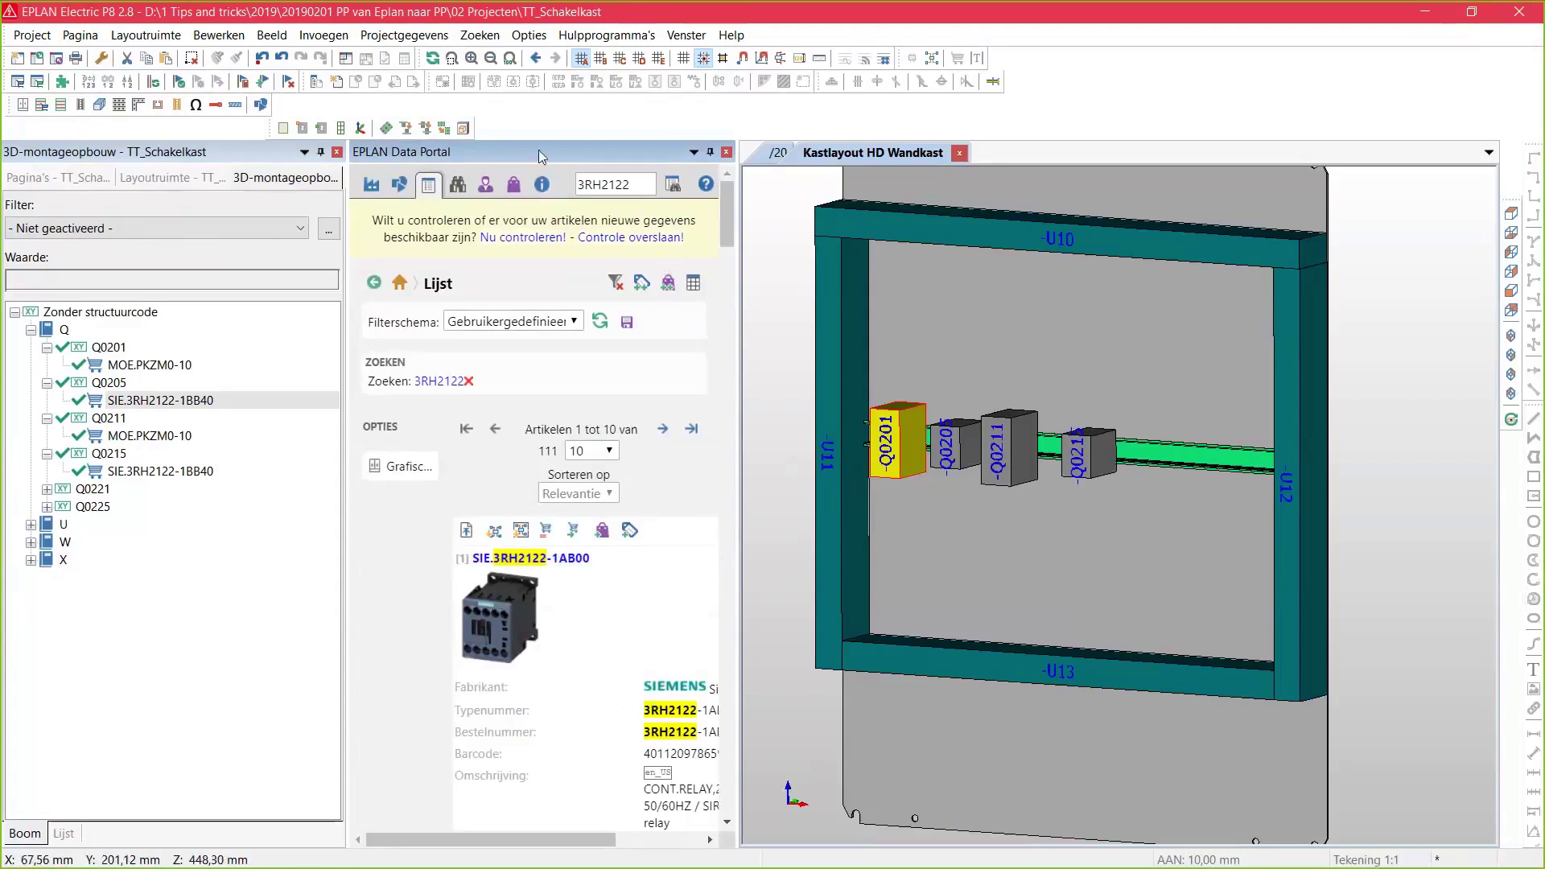
# Dock the Data Portal in the main work area and examine the details and 3D macro preview of SIE.3RH2122-1AB00
pyautogui.moveTo(539, 155); pyautogui.dragTo(932, 497)
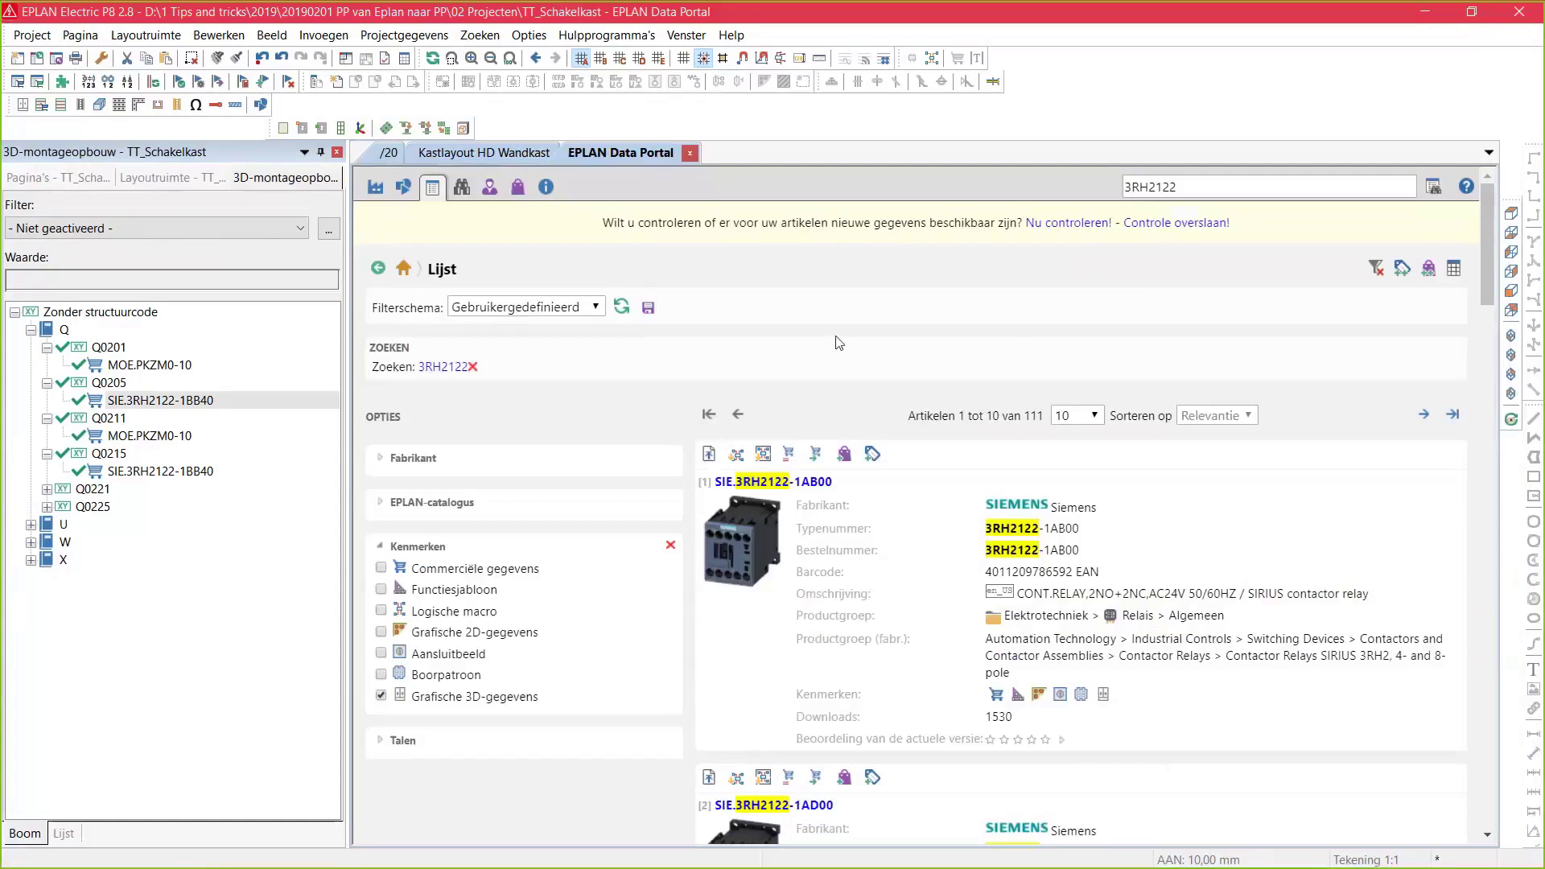
pyautogui.click(815, 483)
pyautogui.scroll(-3, 1384, 346)
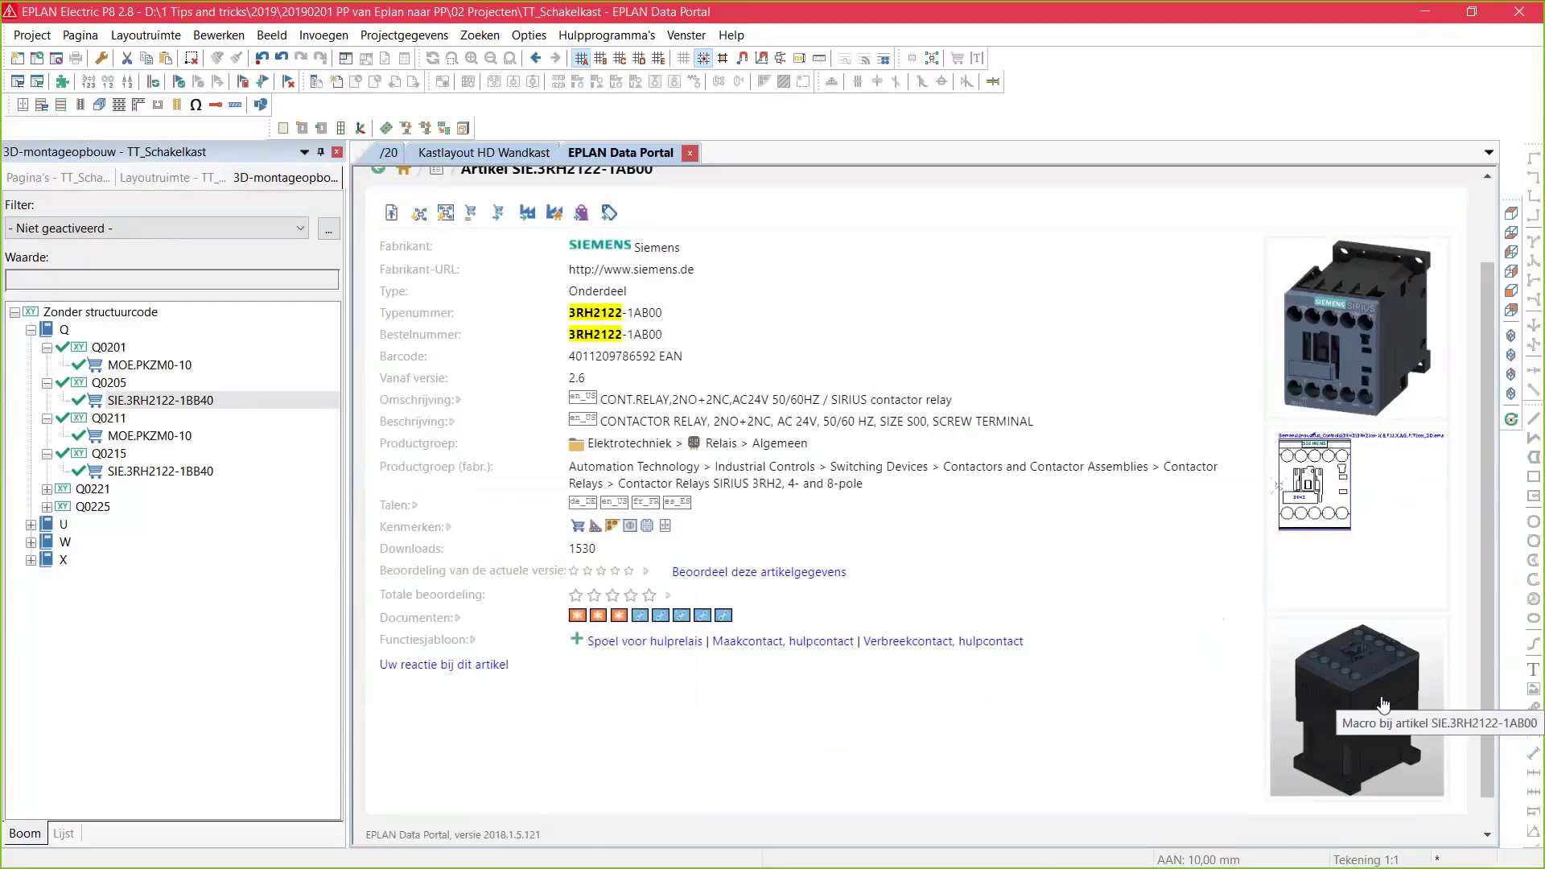
# Compare the portal's 3D macro preview with the placed devices in Kastlayout HD Wandkast and deselect Q0201 in the layout
pyautogui.click(515, 153)
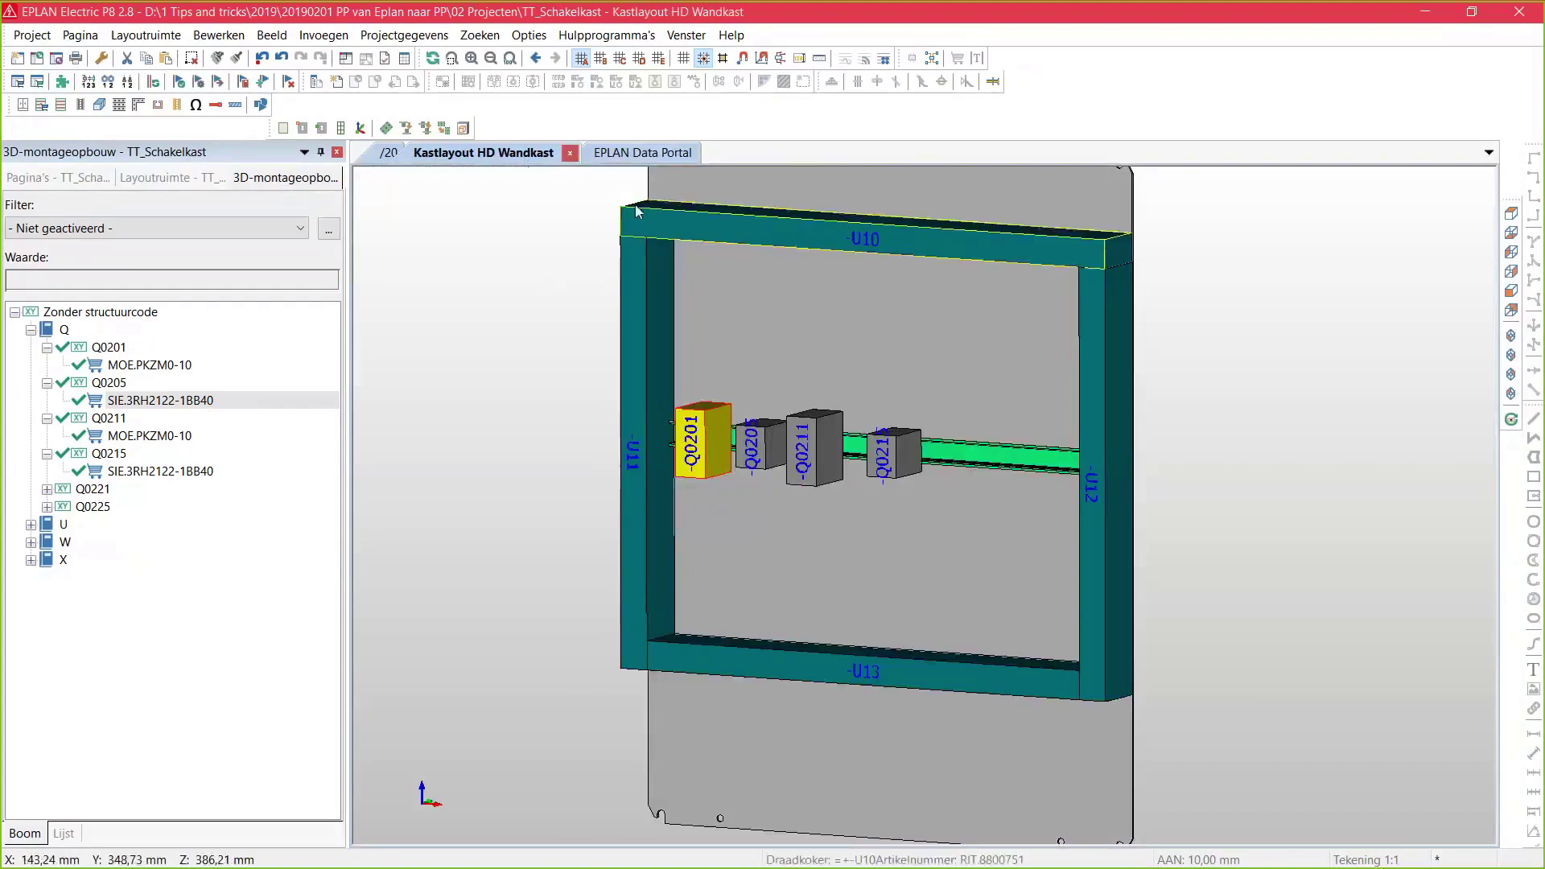
pyautogui.click(642, 154)
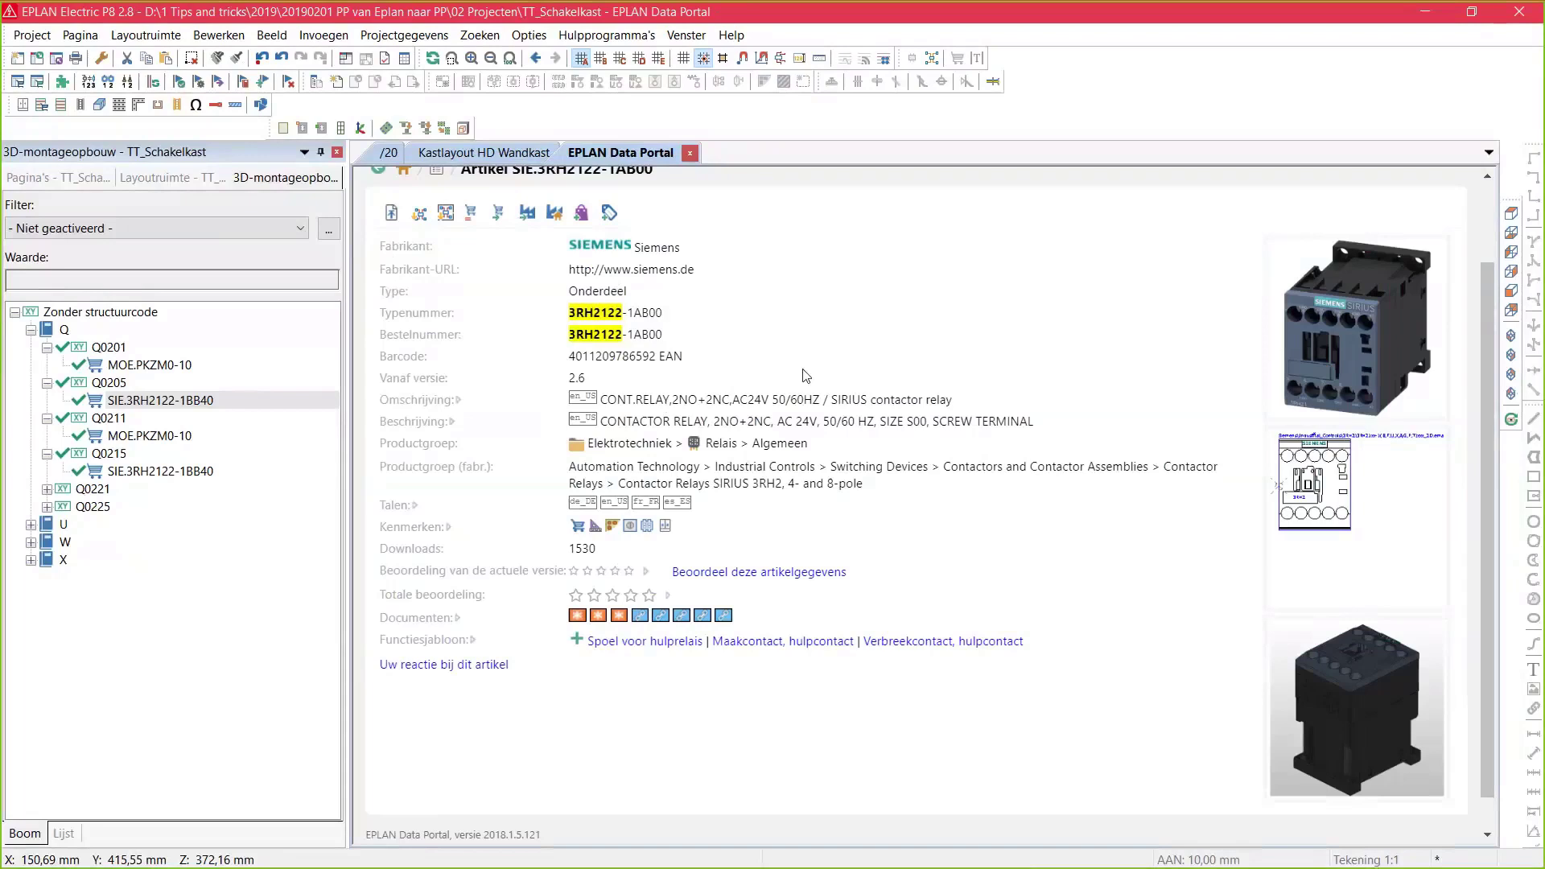
pyautogui.click(519, 152)
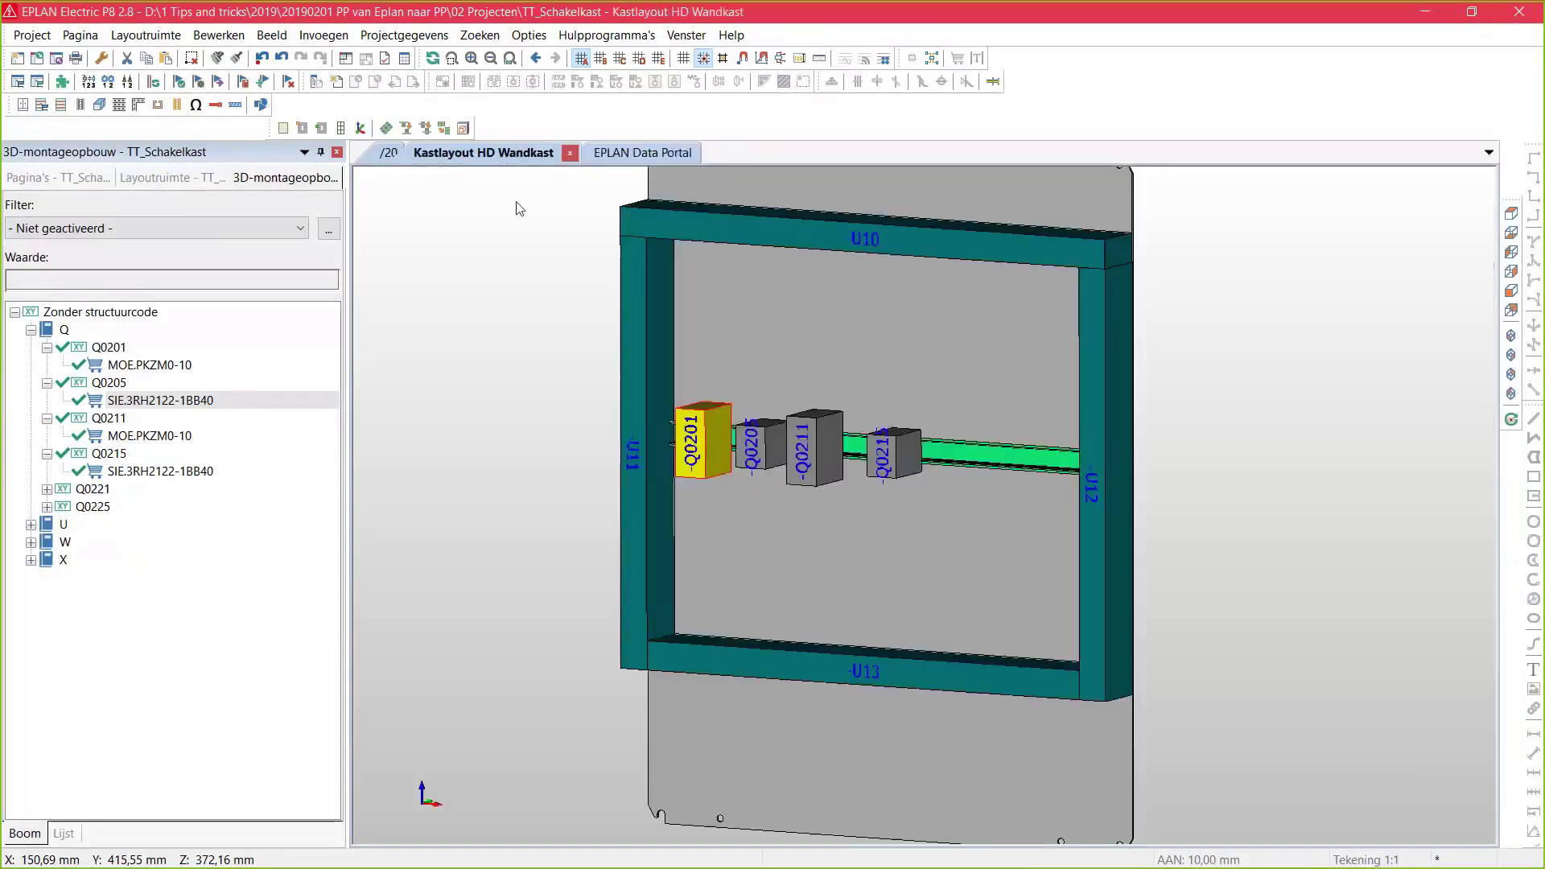
pyautogui.click(531, 249)
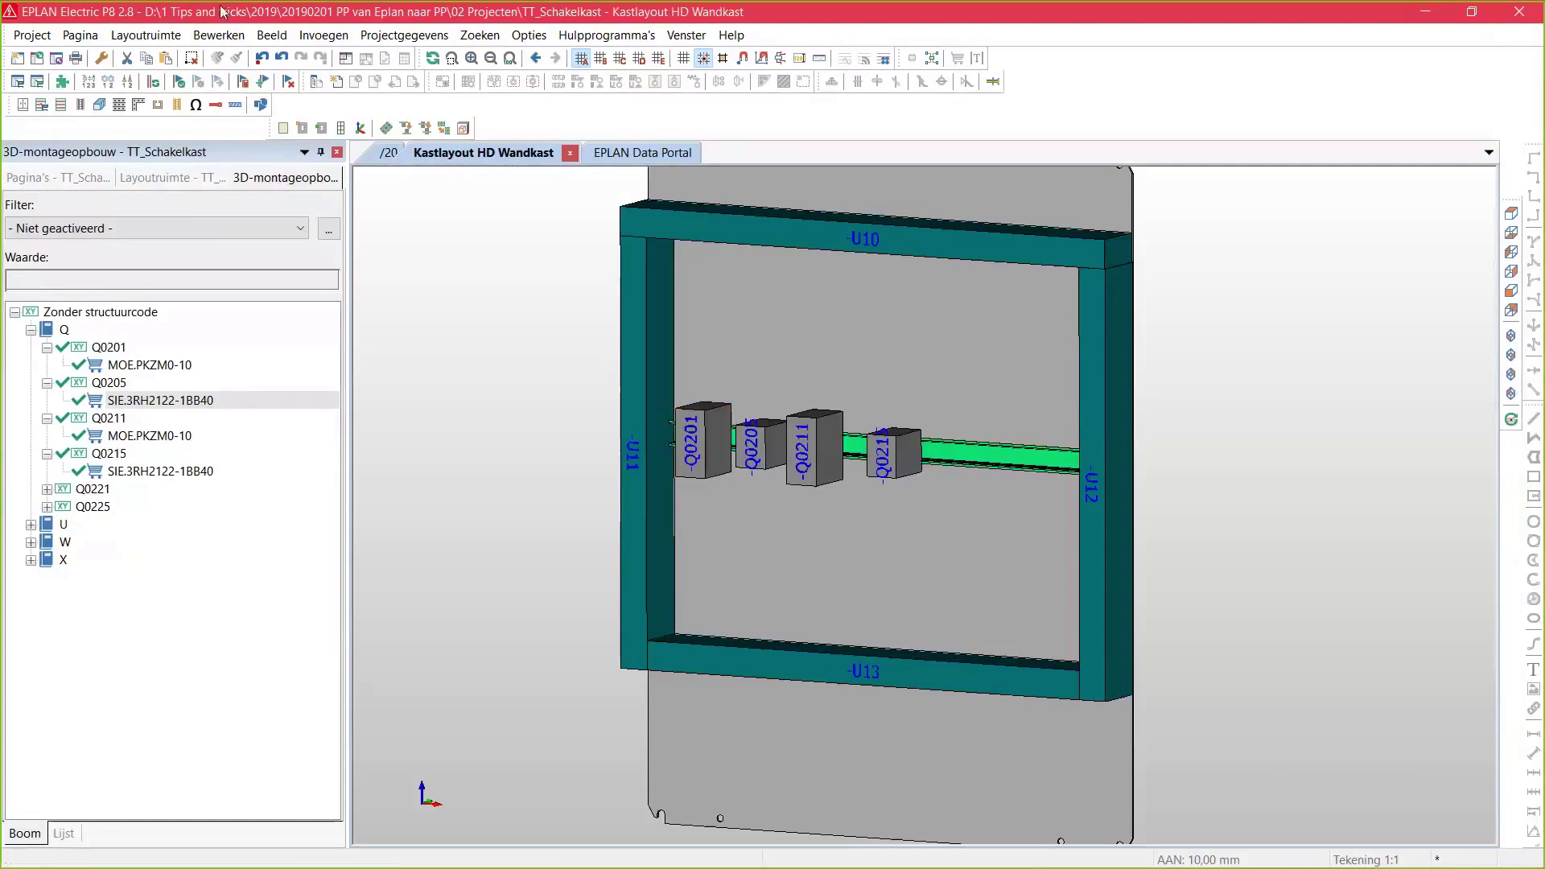
# Create a new page /20.a of type Modelaanzicht (I) <40> in project TT_Schakelkast, keeping the description Motor 1
pyautogui.click(105, 183)
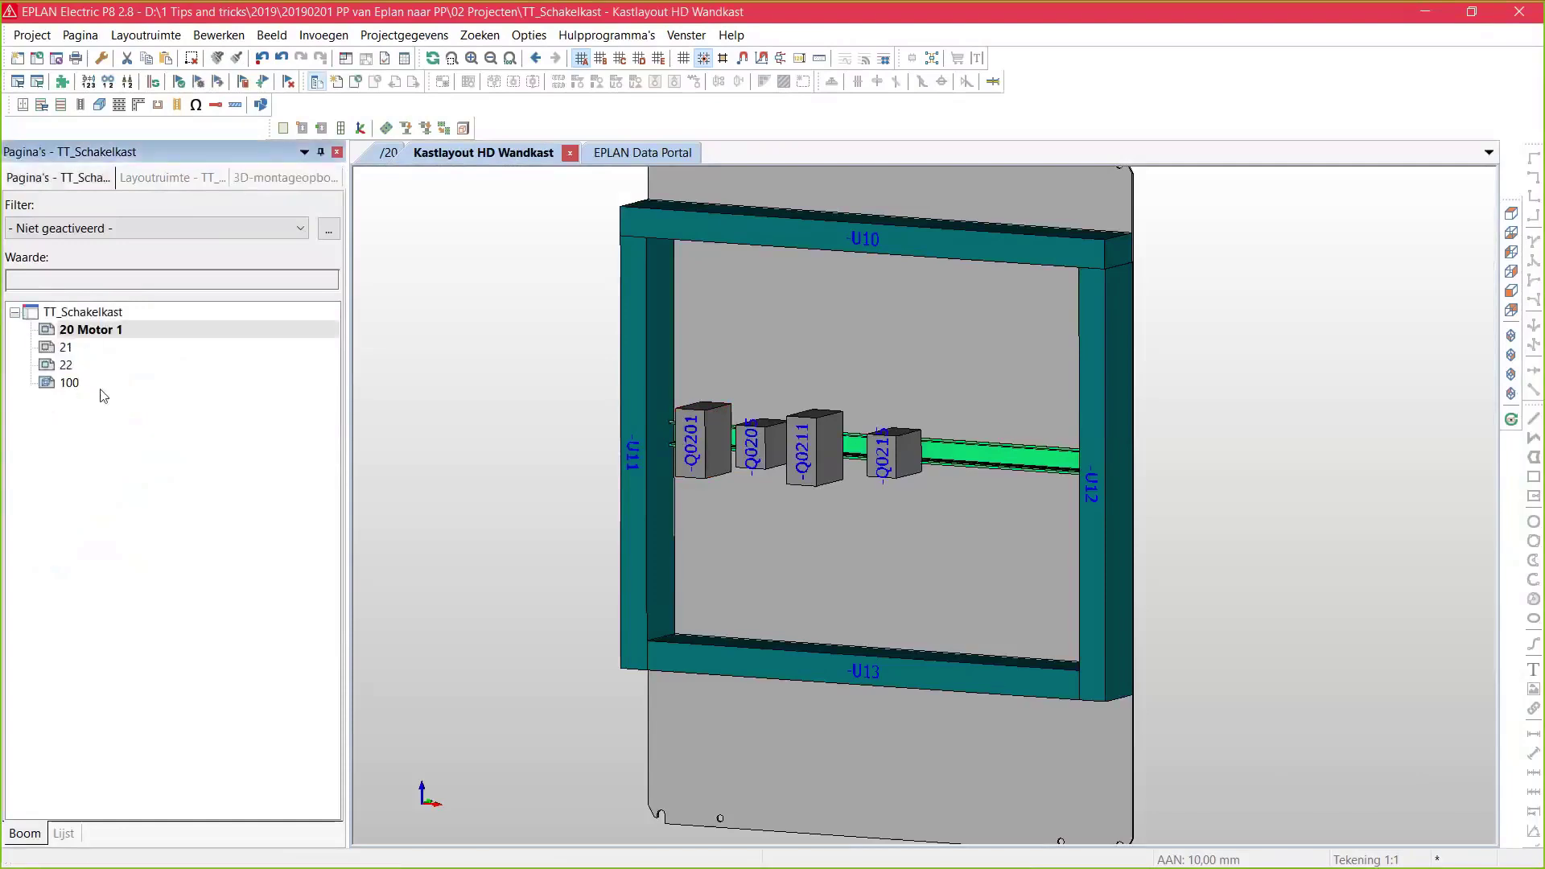
pyautogui.rightClick(119, 417)
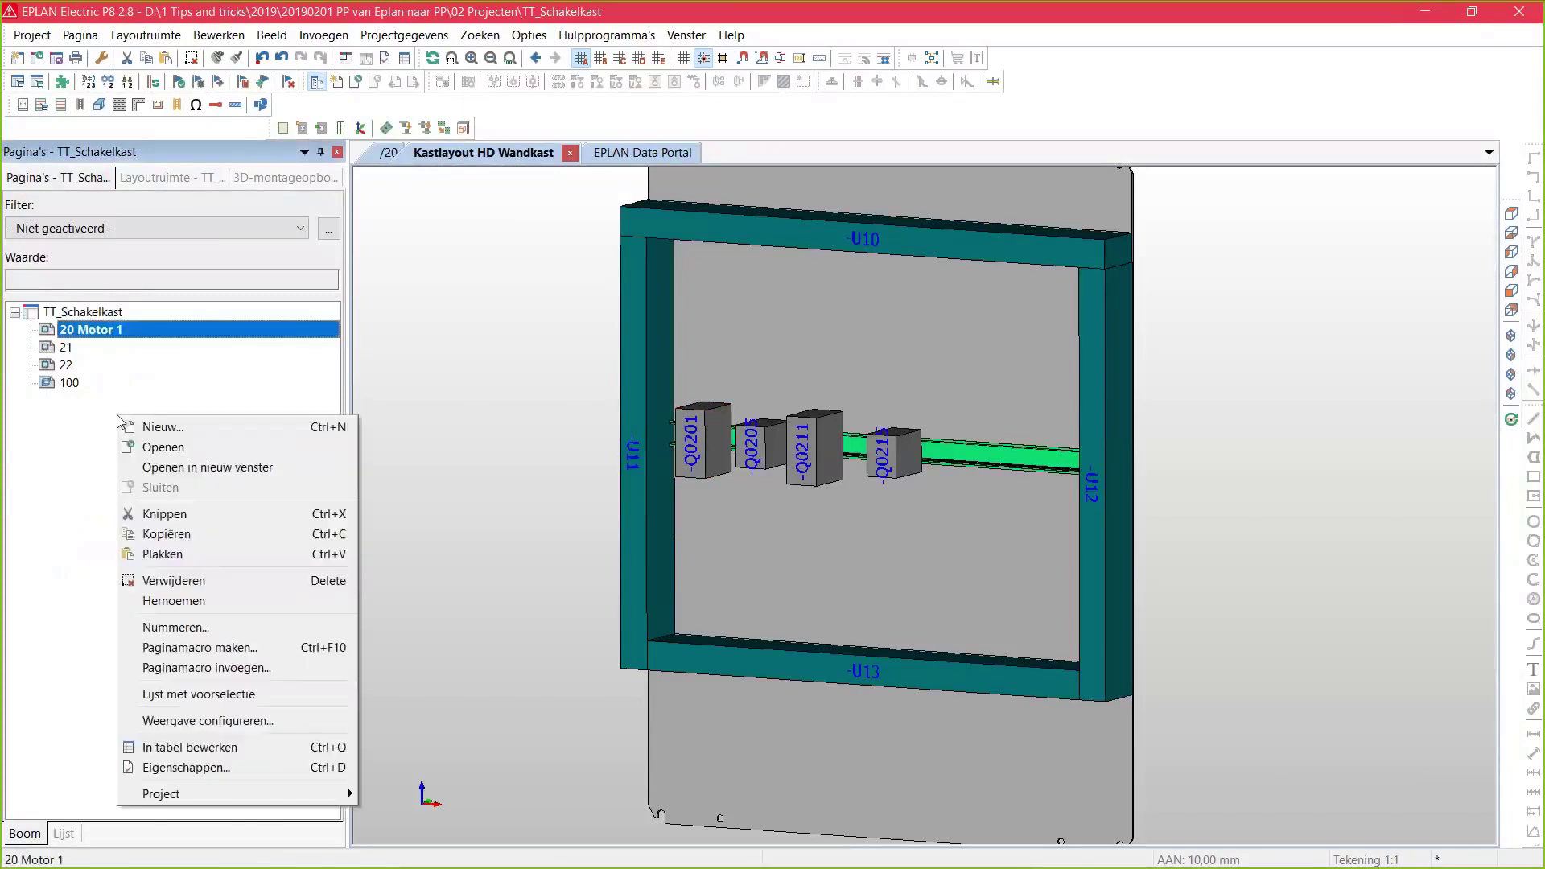
pyautogui.click(165, 426)
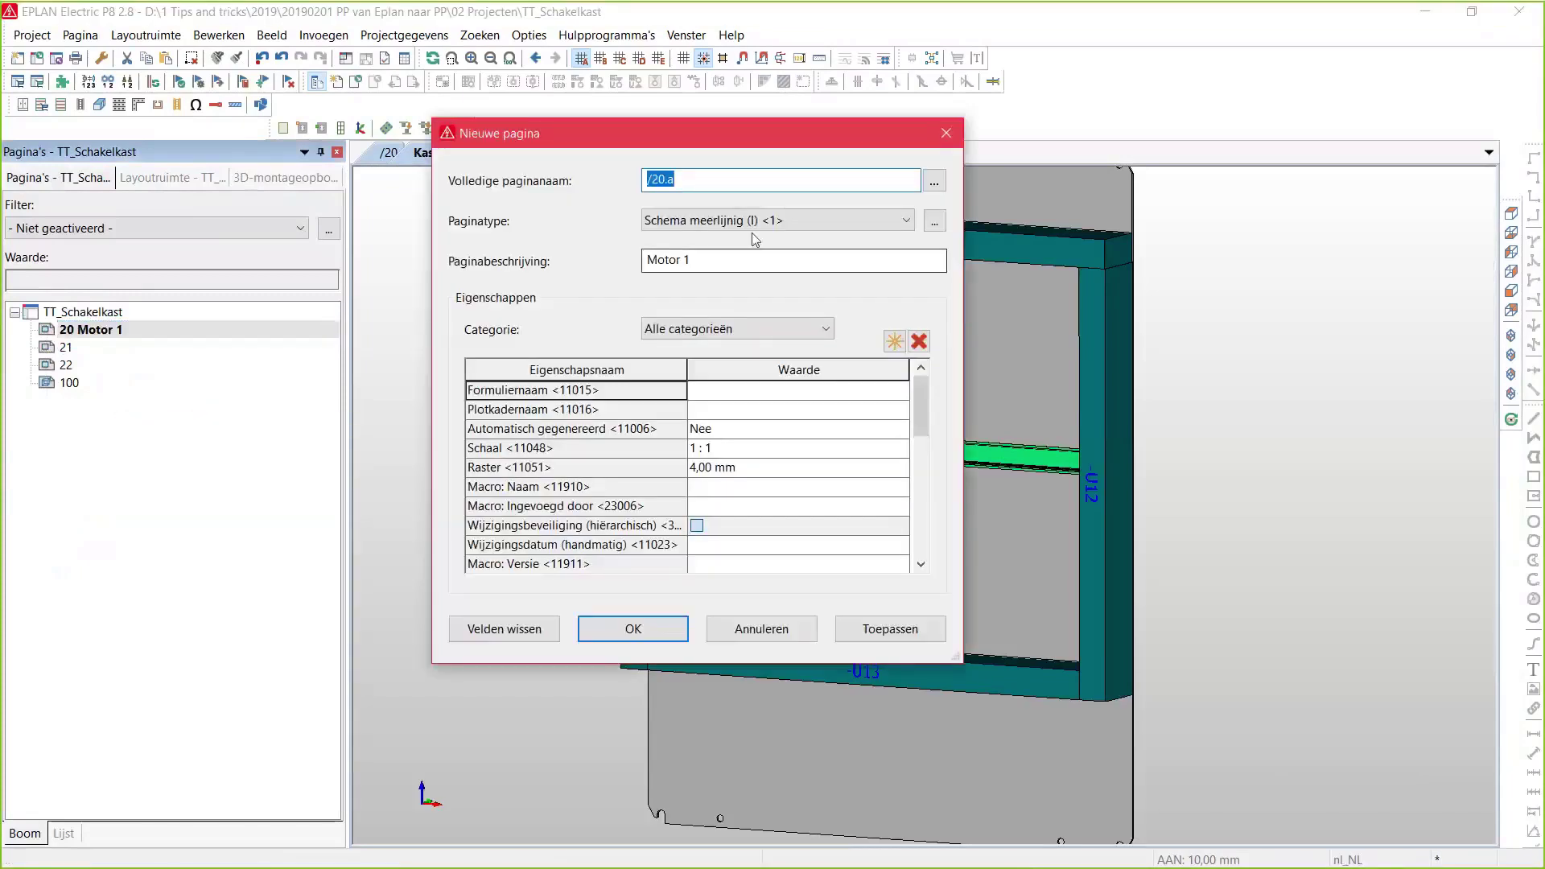
pyautogui.click(772, 220)
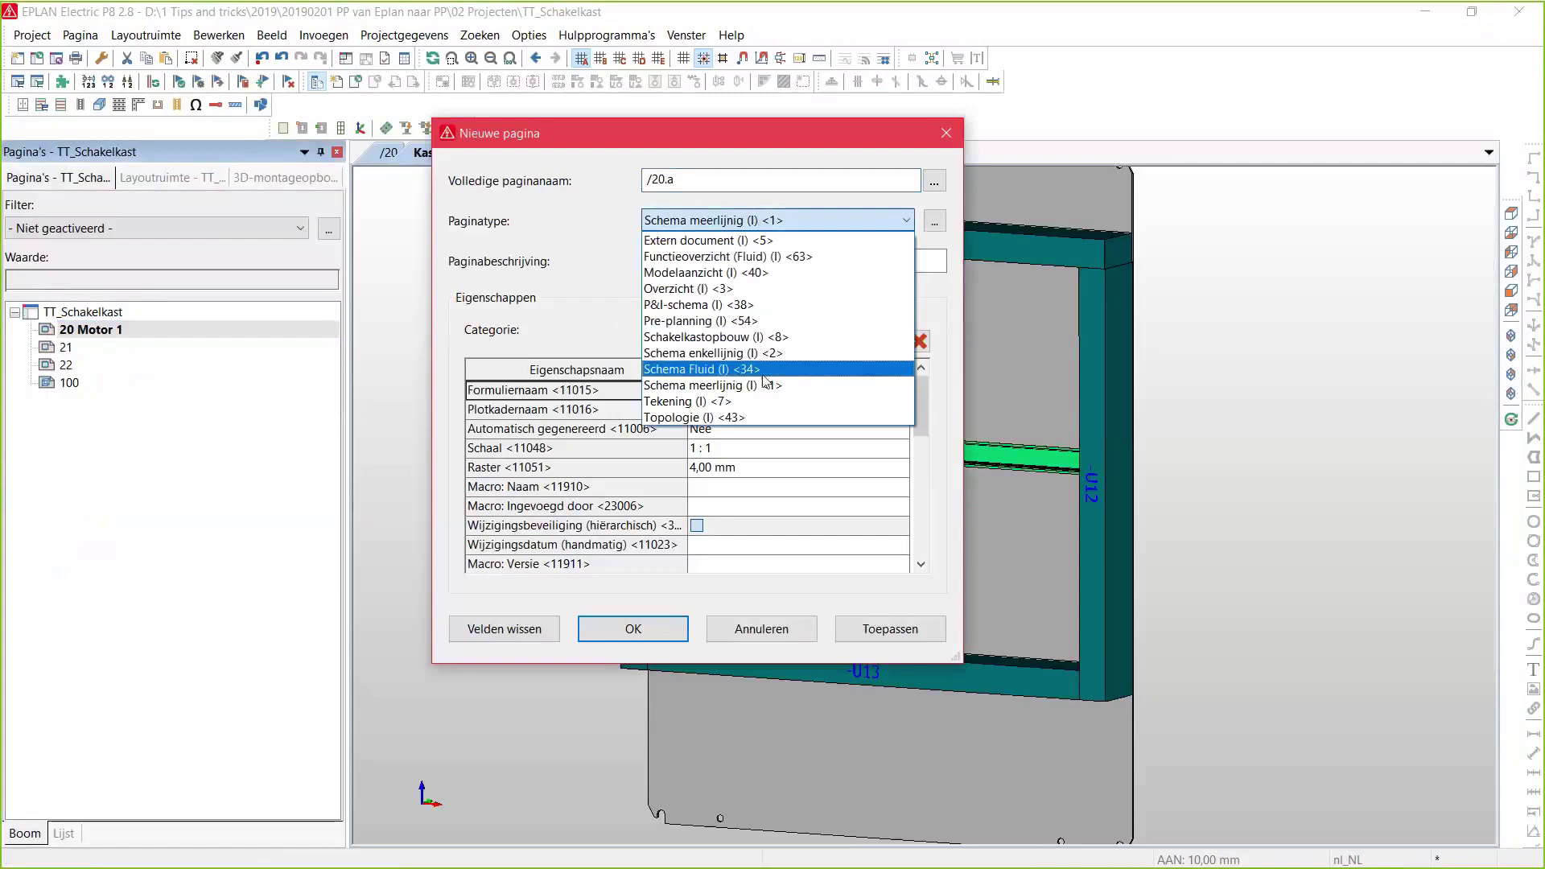
pyautogui.click(724, 272)
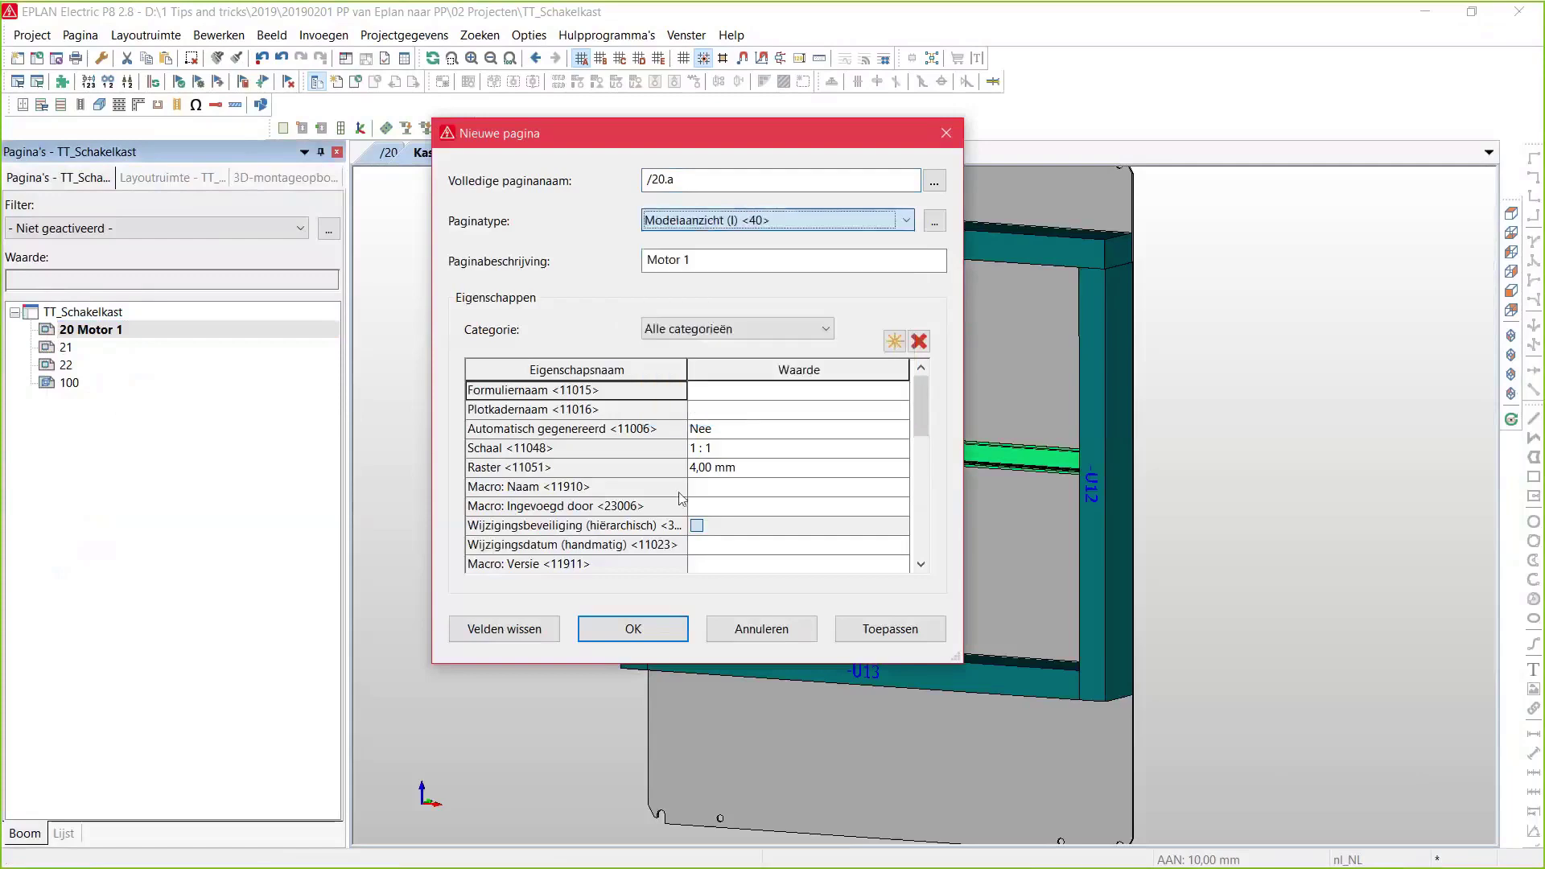
pyautogui.click(637, 628)
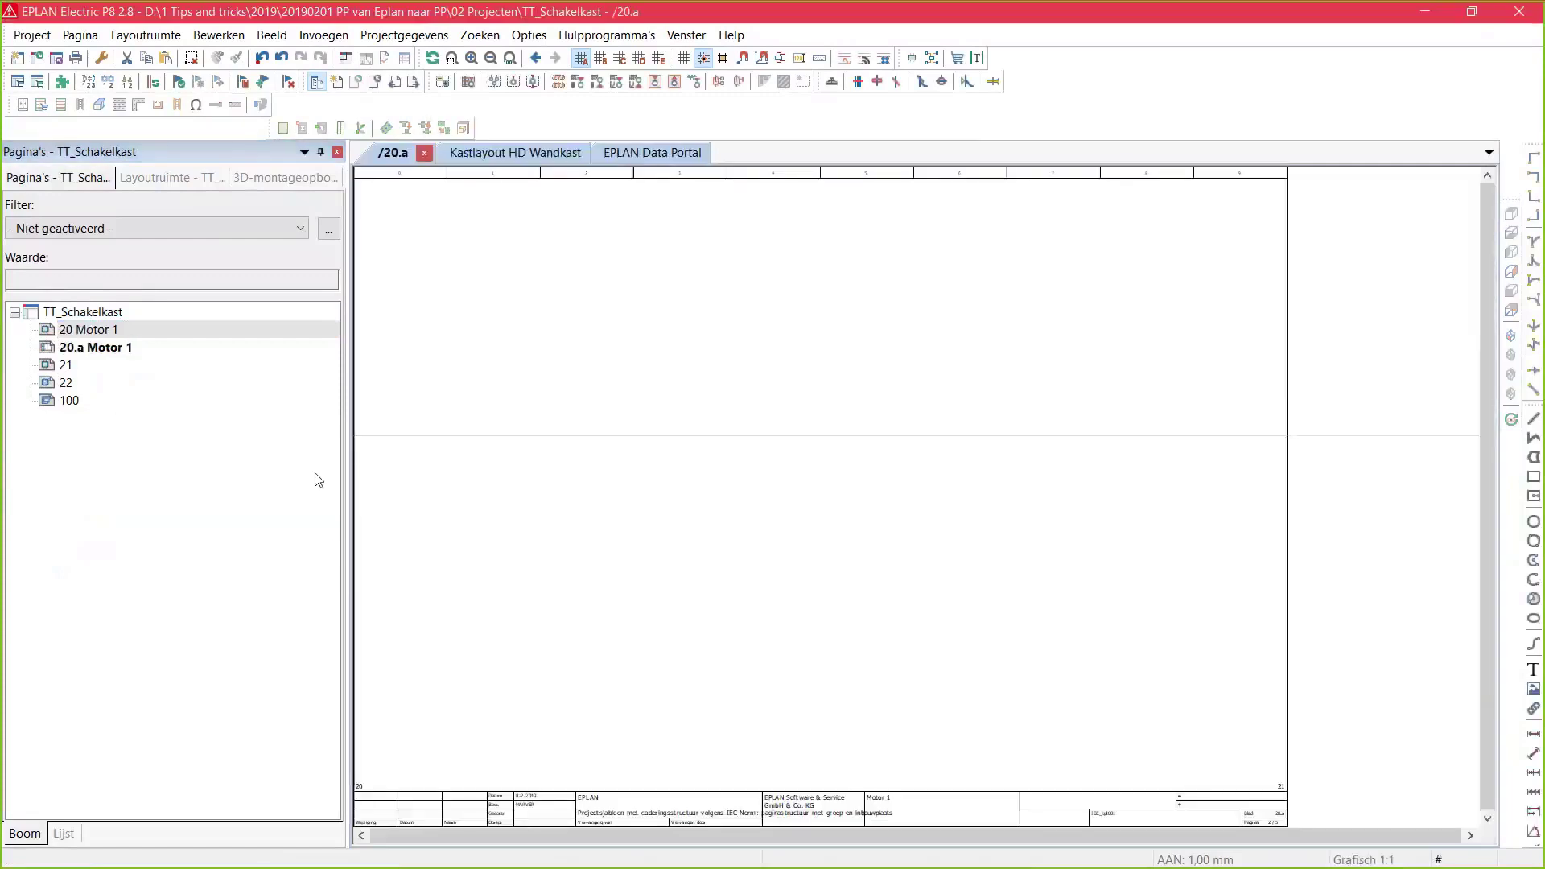
# Rename the new page 20.a to 50
pyautogui.click(121, 346)
pyautogui.rightClick(122, 348)
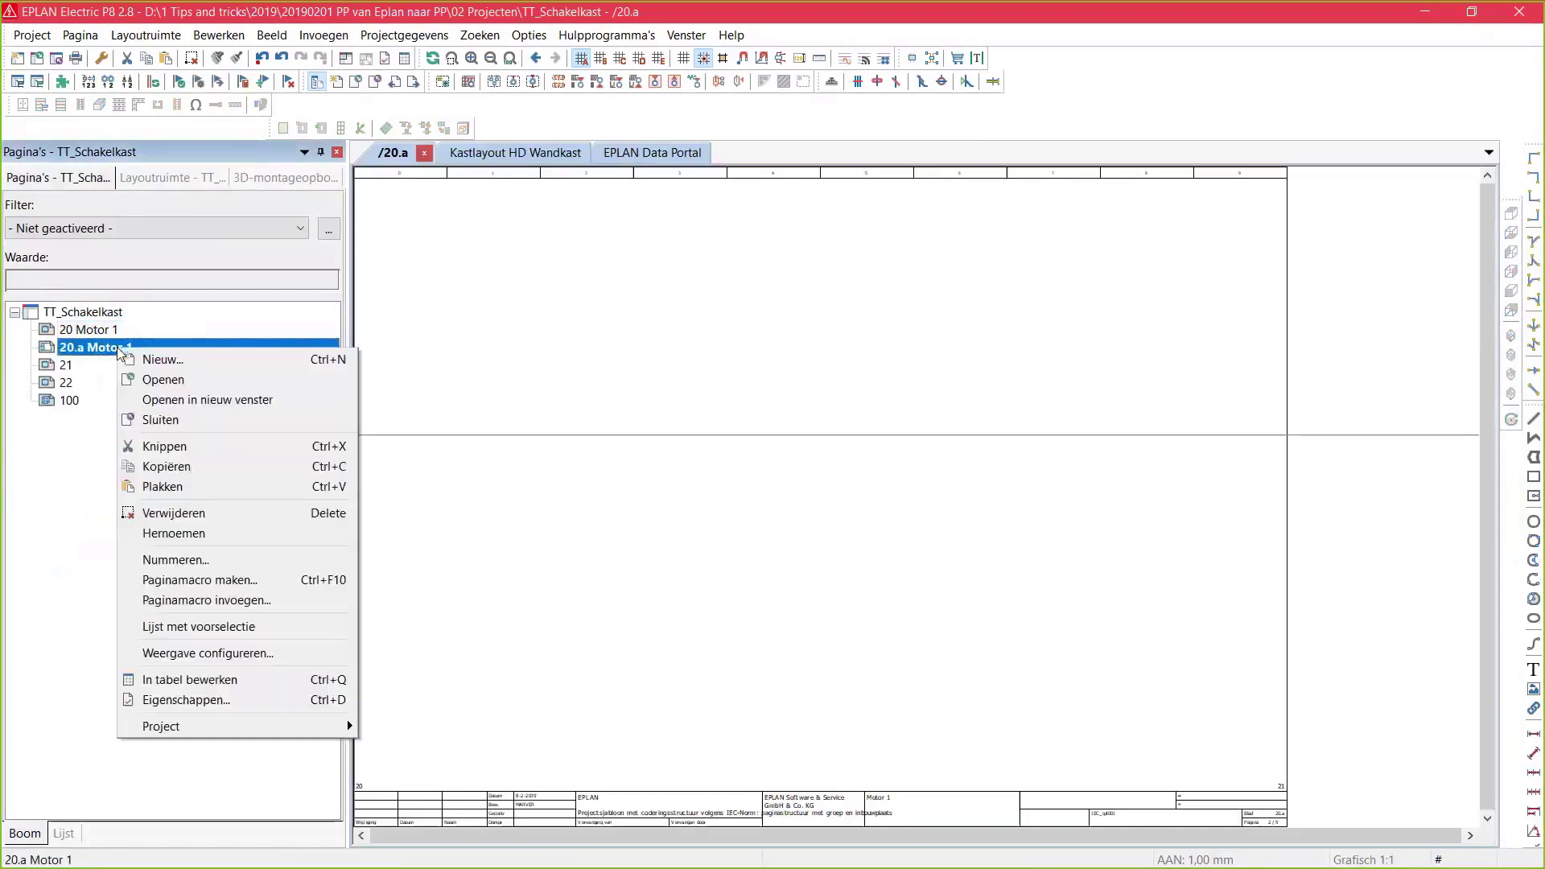
pyautogui.click(220, 534)
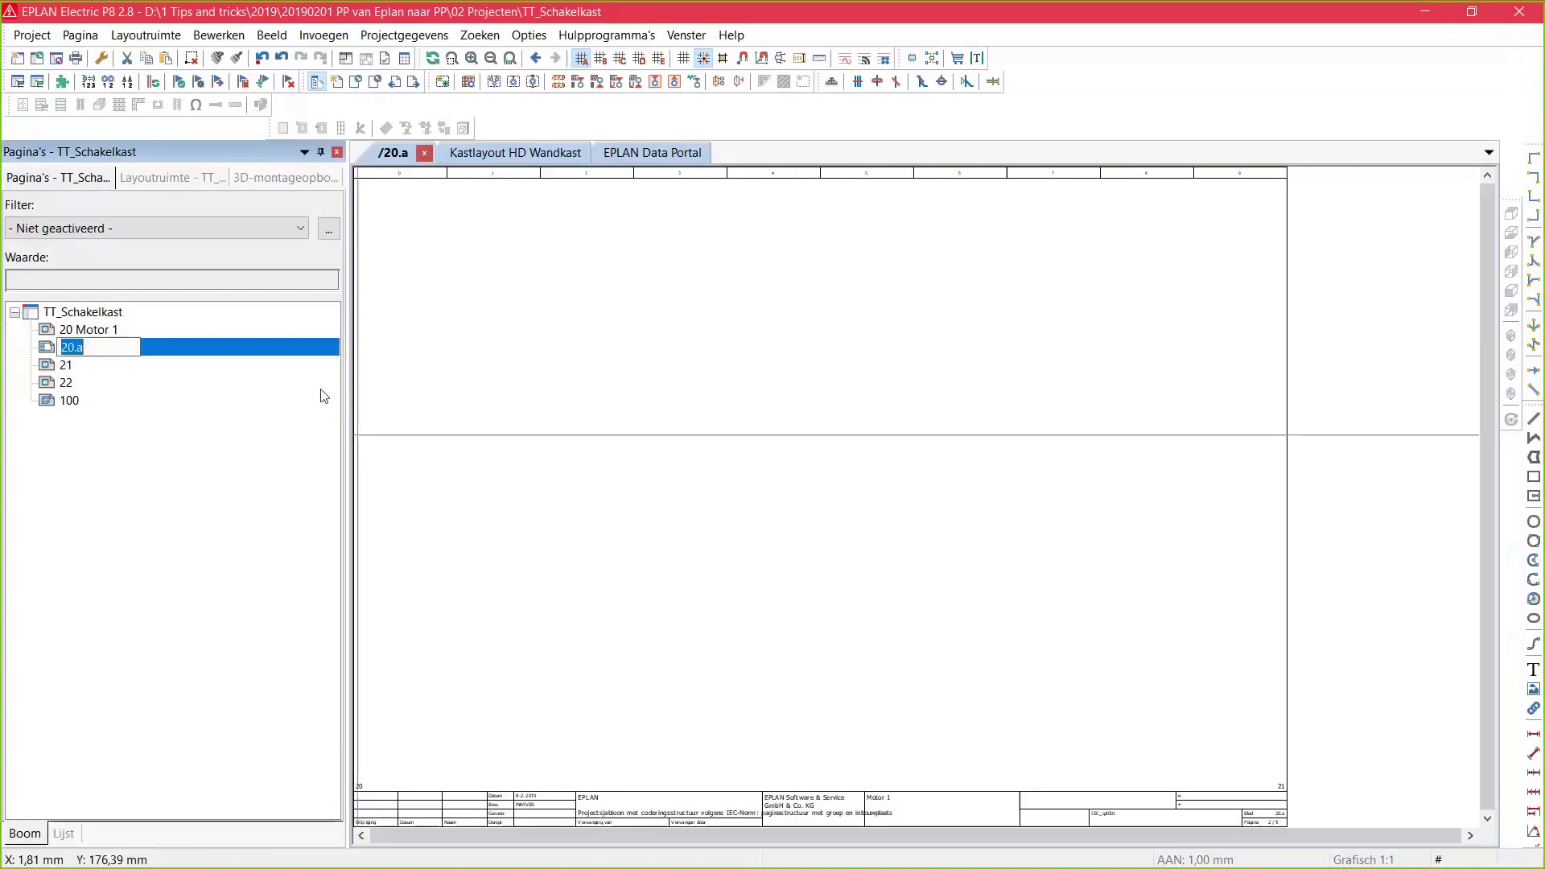
pyautogui.write('50')
pyautogui.press('Return')
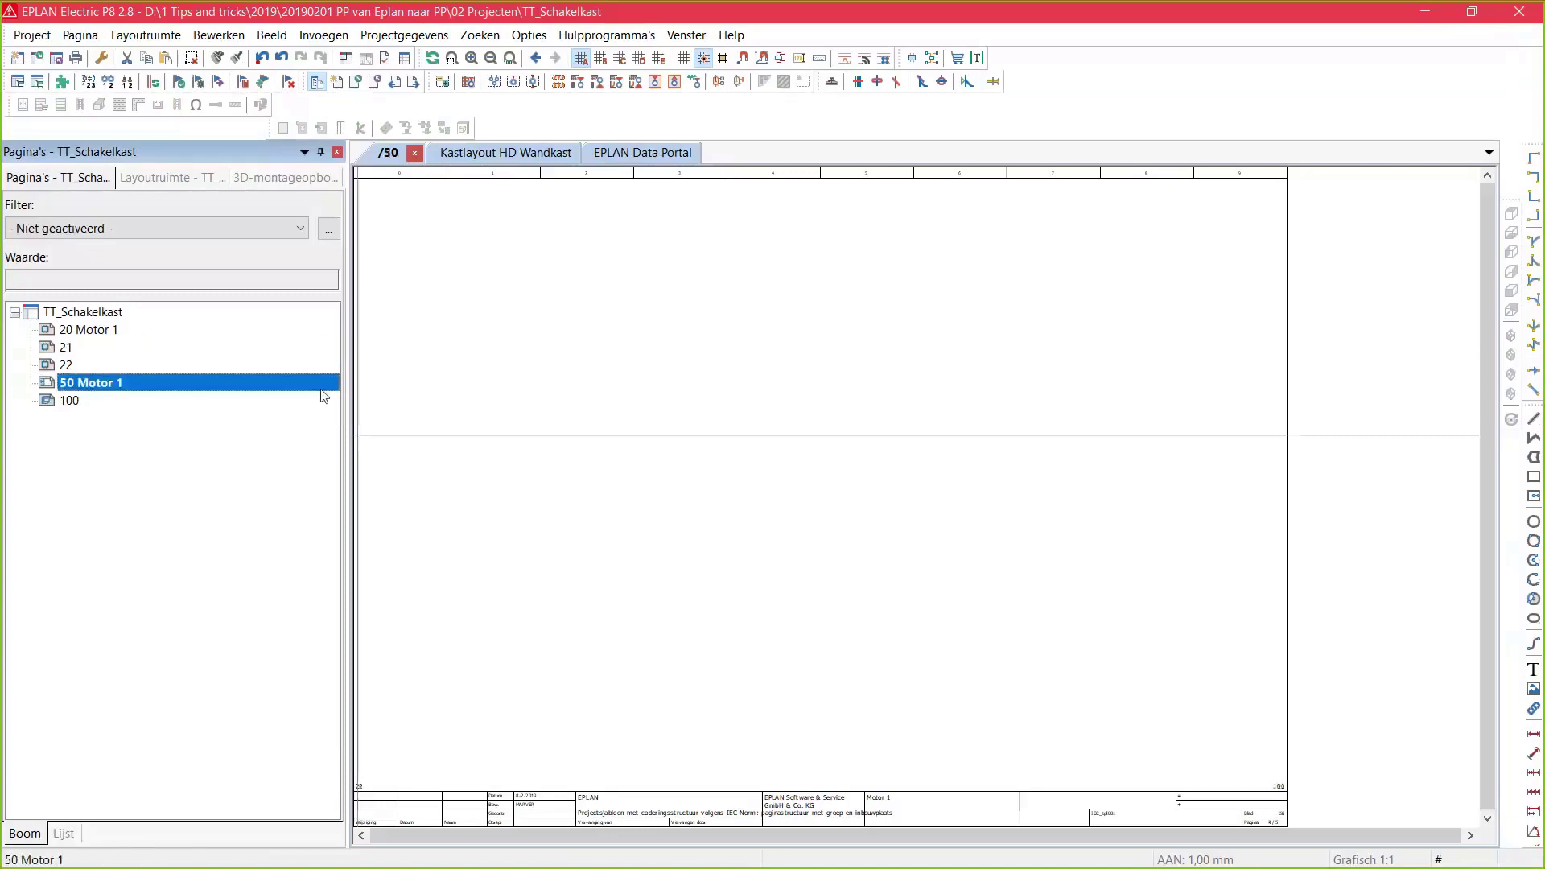
# Draw a model view frame about 133 mm wide and 202 mm high on the upper-left part of page 50
pyautogui.click(379, 214)
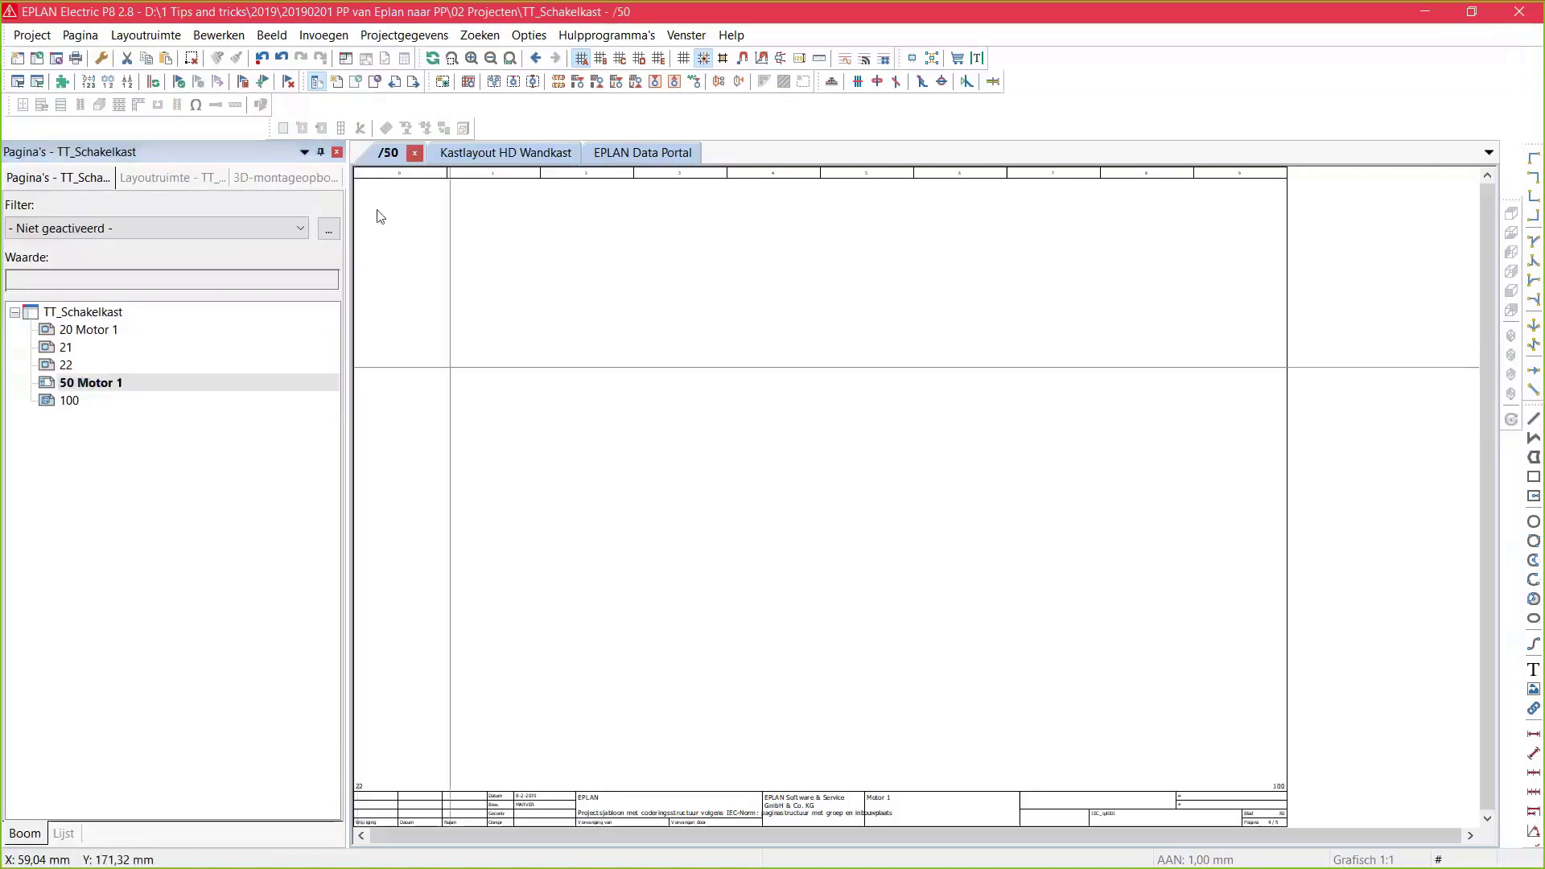
pyautogui.click(310, 39)
pyautogui.moveTo(524, 644)
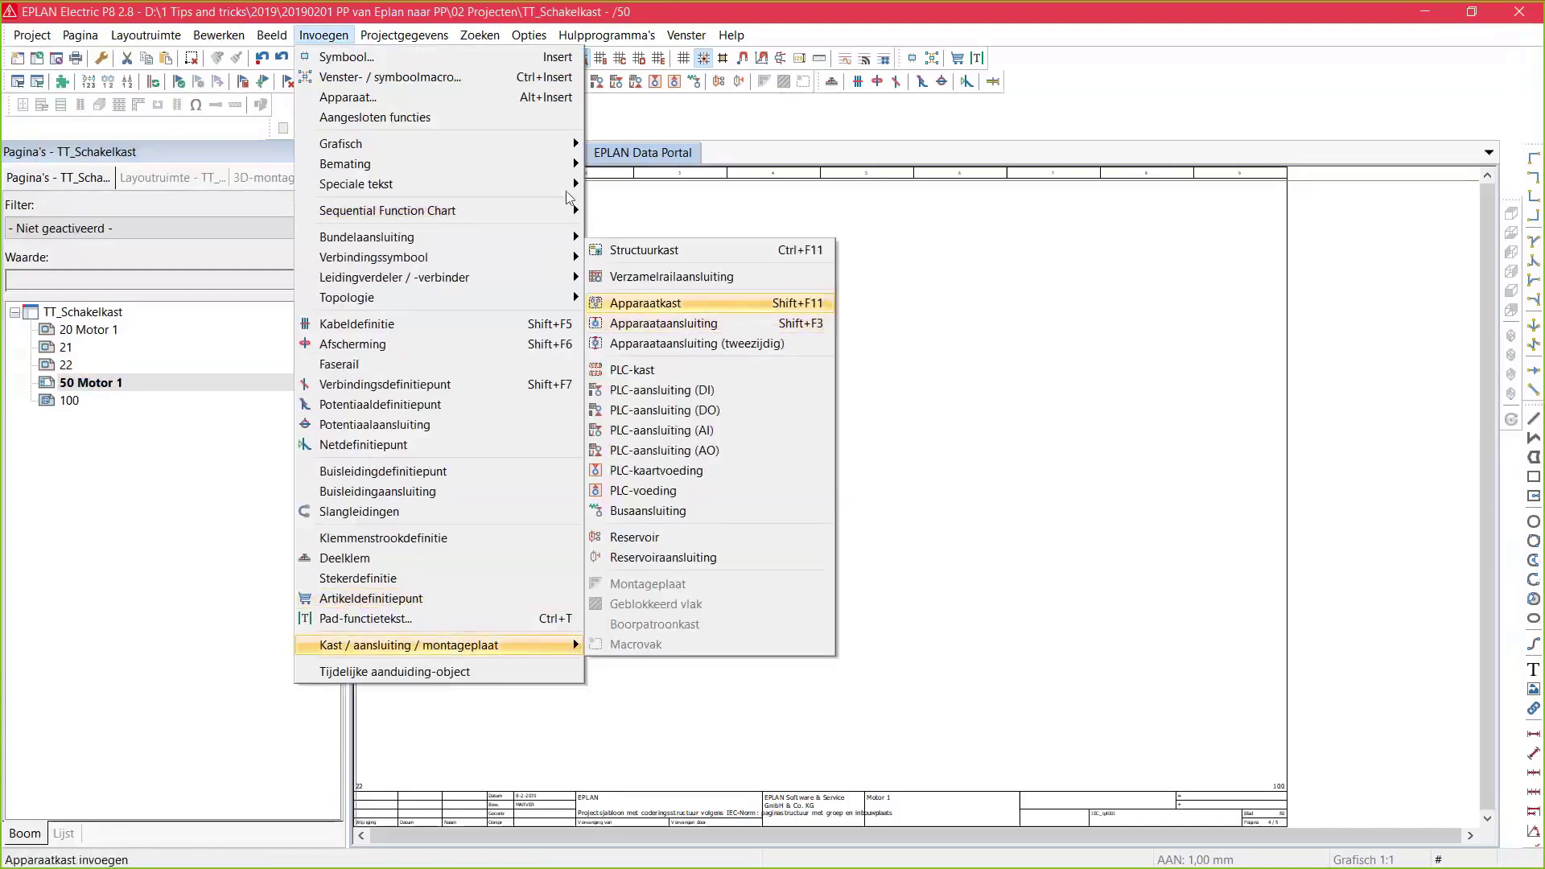
pyautogui.moveTo(555, 144)
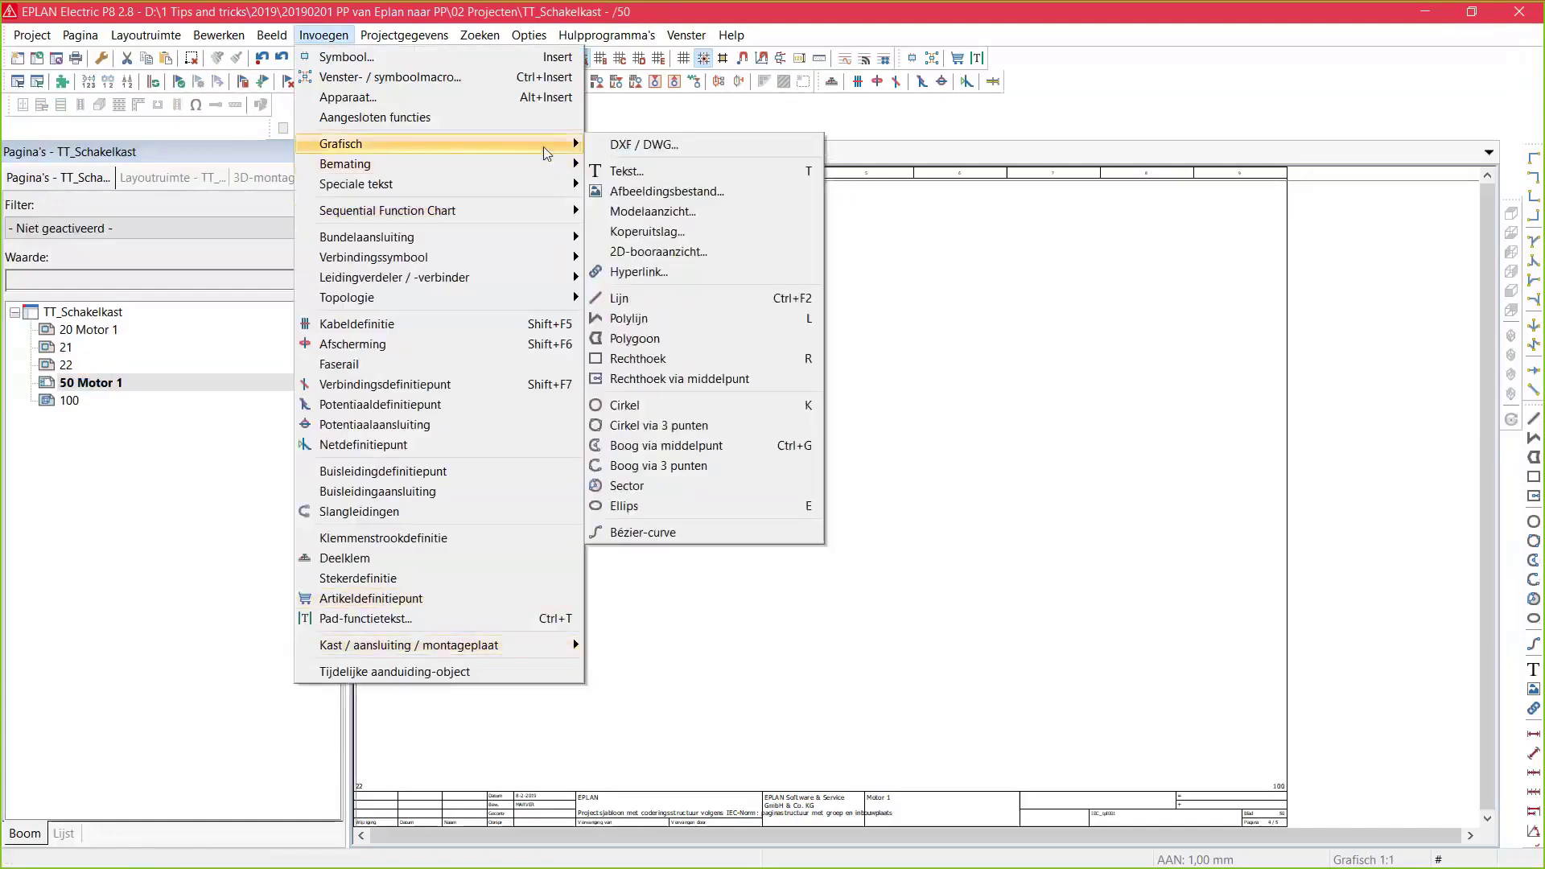
pyautogui.click(653, 212)
pyautogui.click(385, 203)
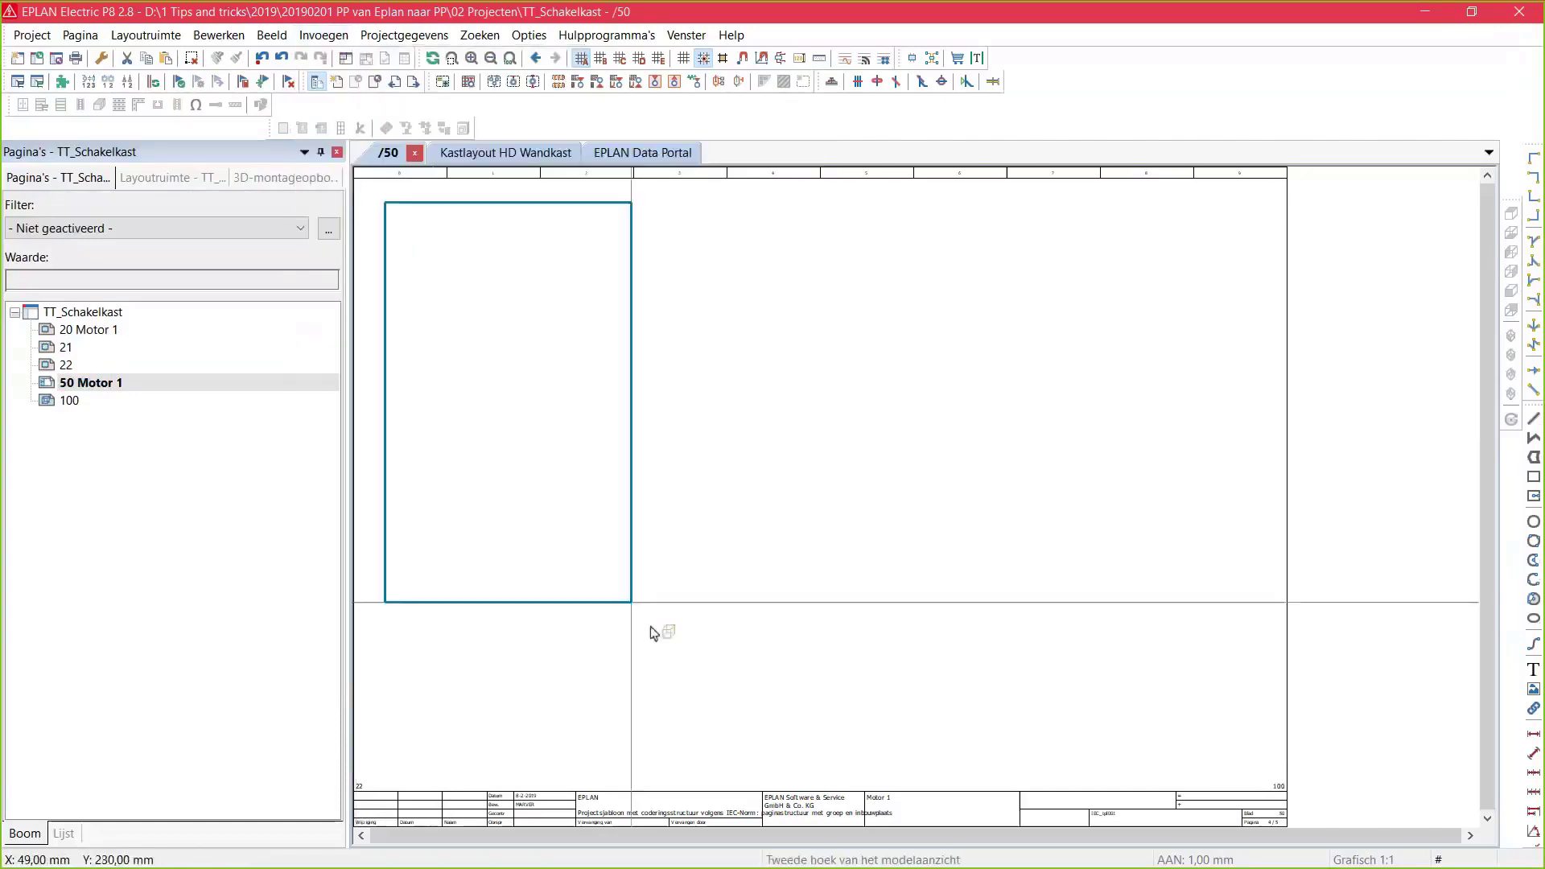
pyautogui.click(757, 764)
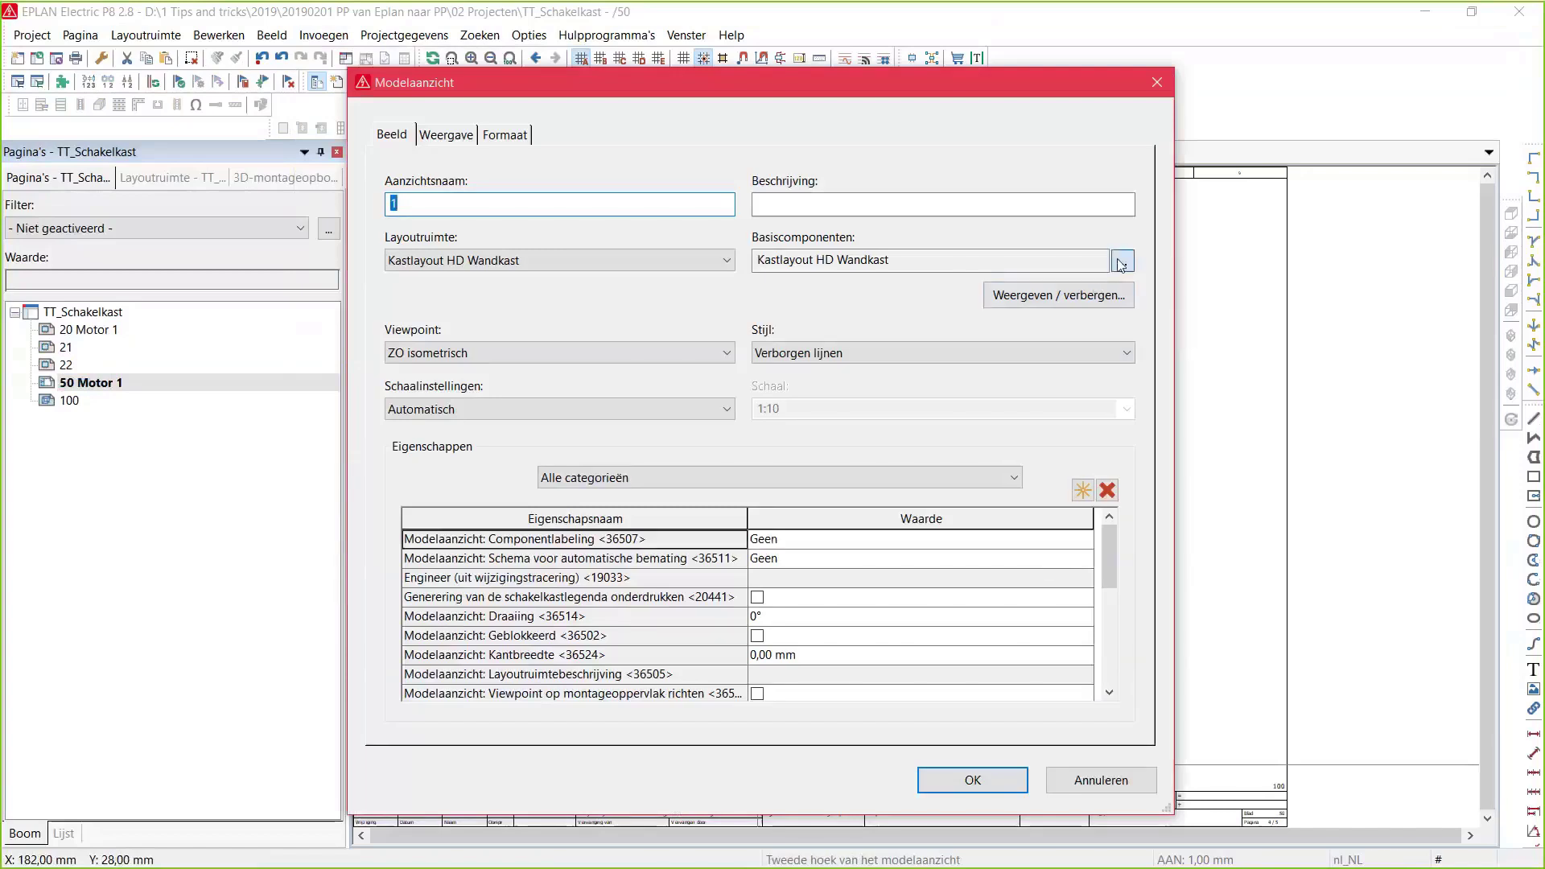
# Set the model view's base component to S1:Montageplaat voorzijde from Kastlayout HD Wandkast
pyautogui.click(1119, 259)
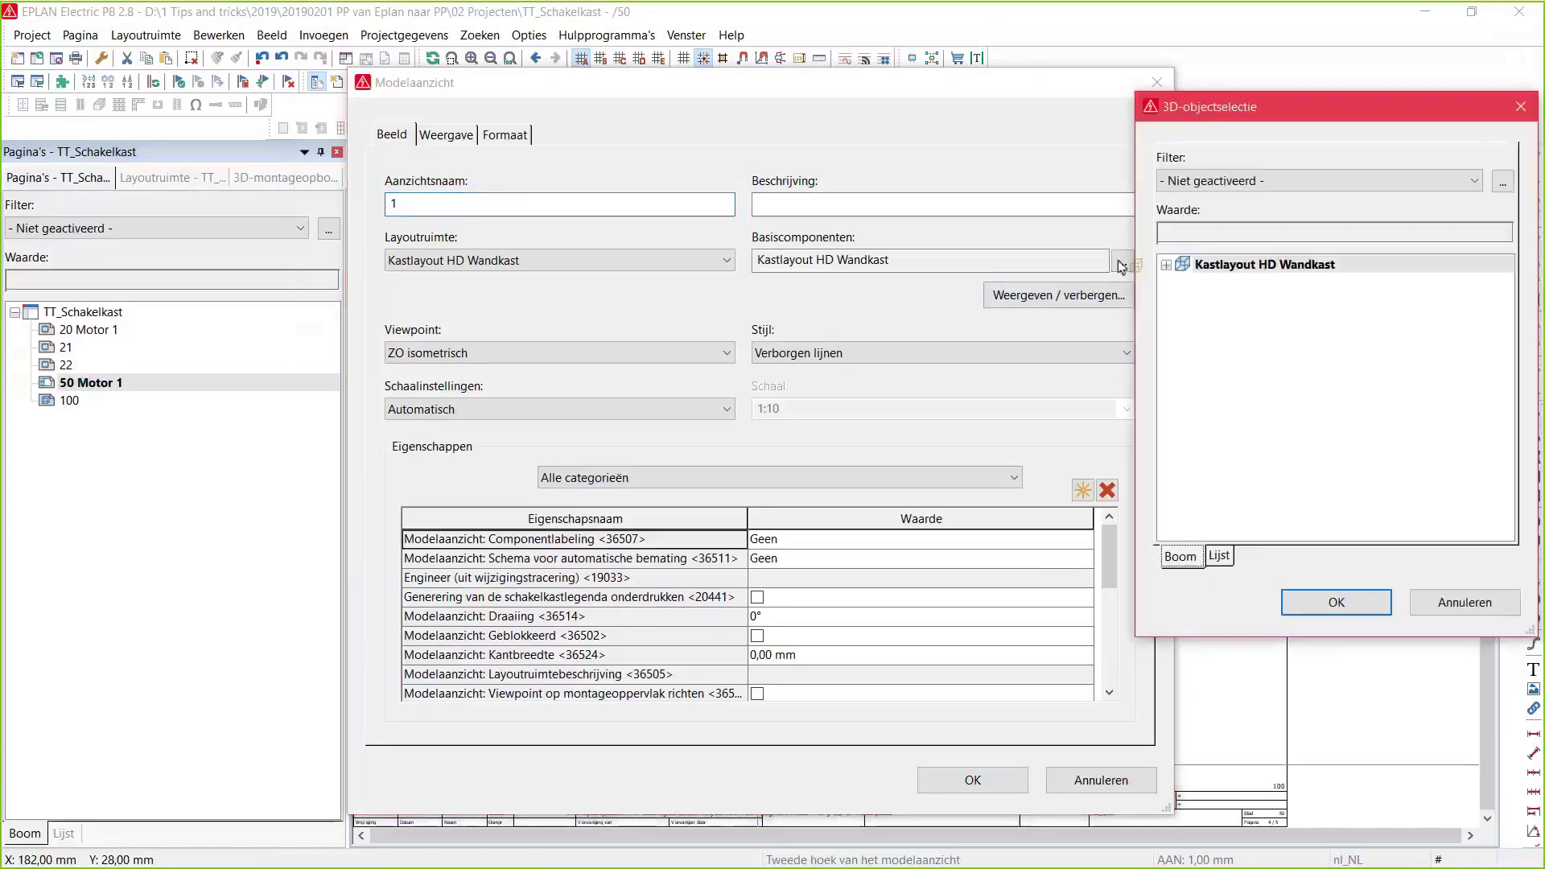
pyautogui.click(1165, 264)
pyautogui.click(1182, 282)
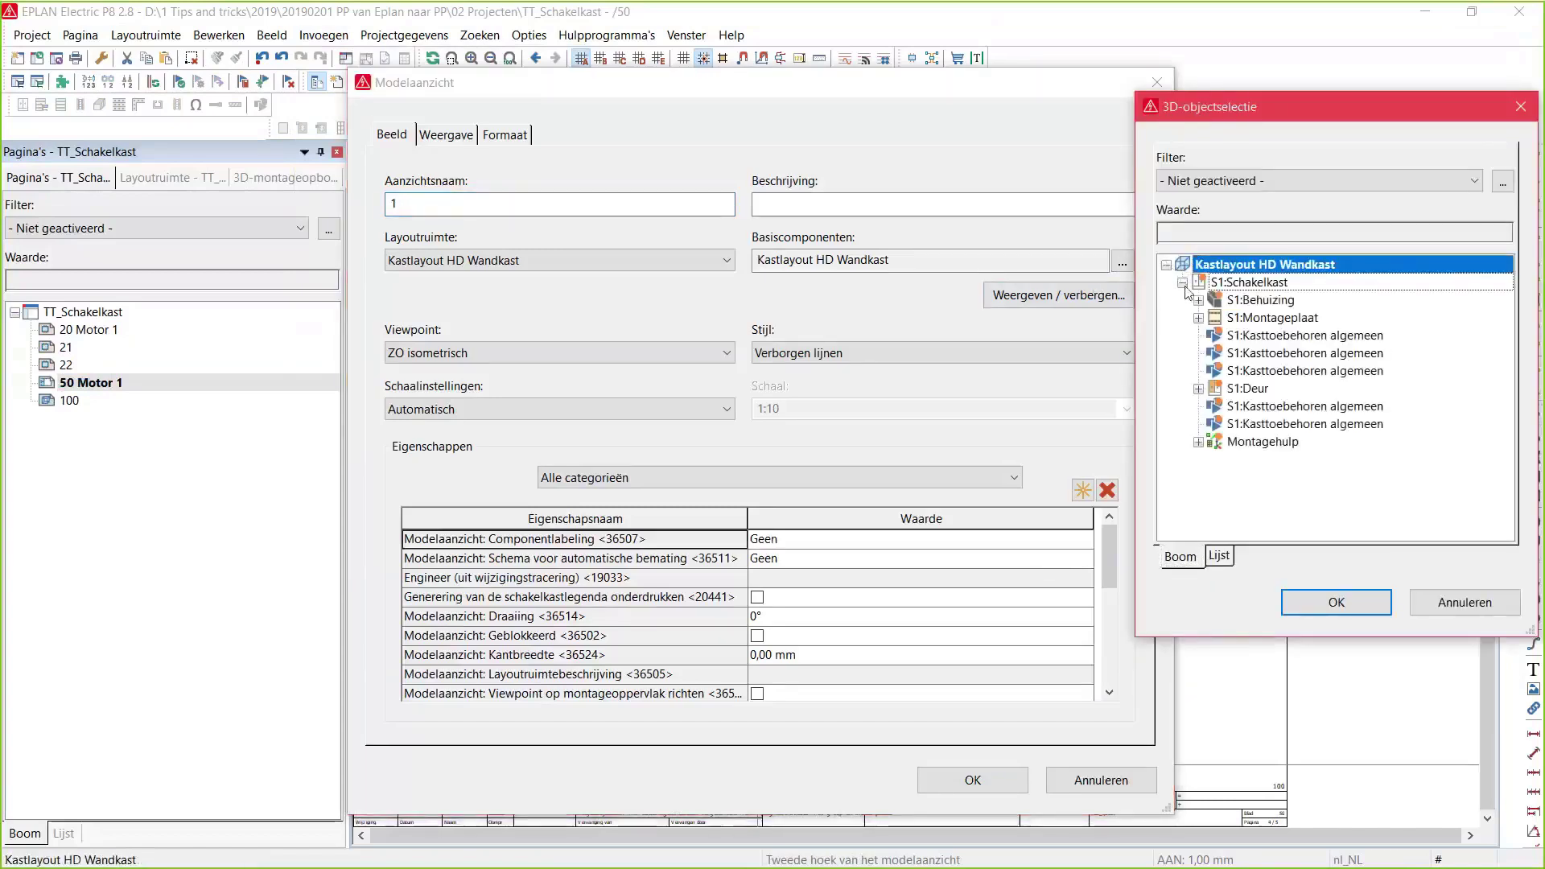
pyautogui.click(1198, 317)
pyautogui.click(1304, 336)
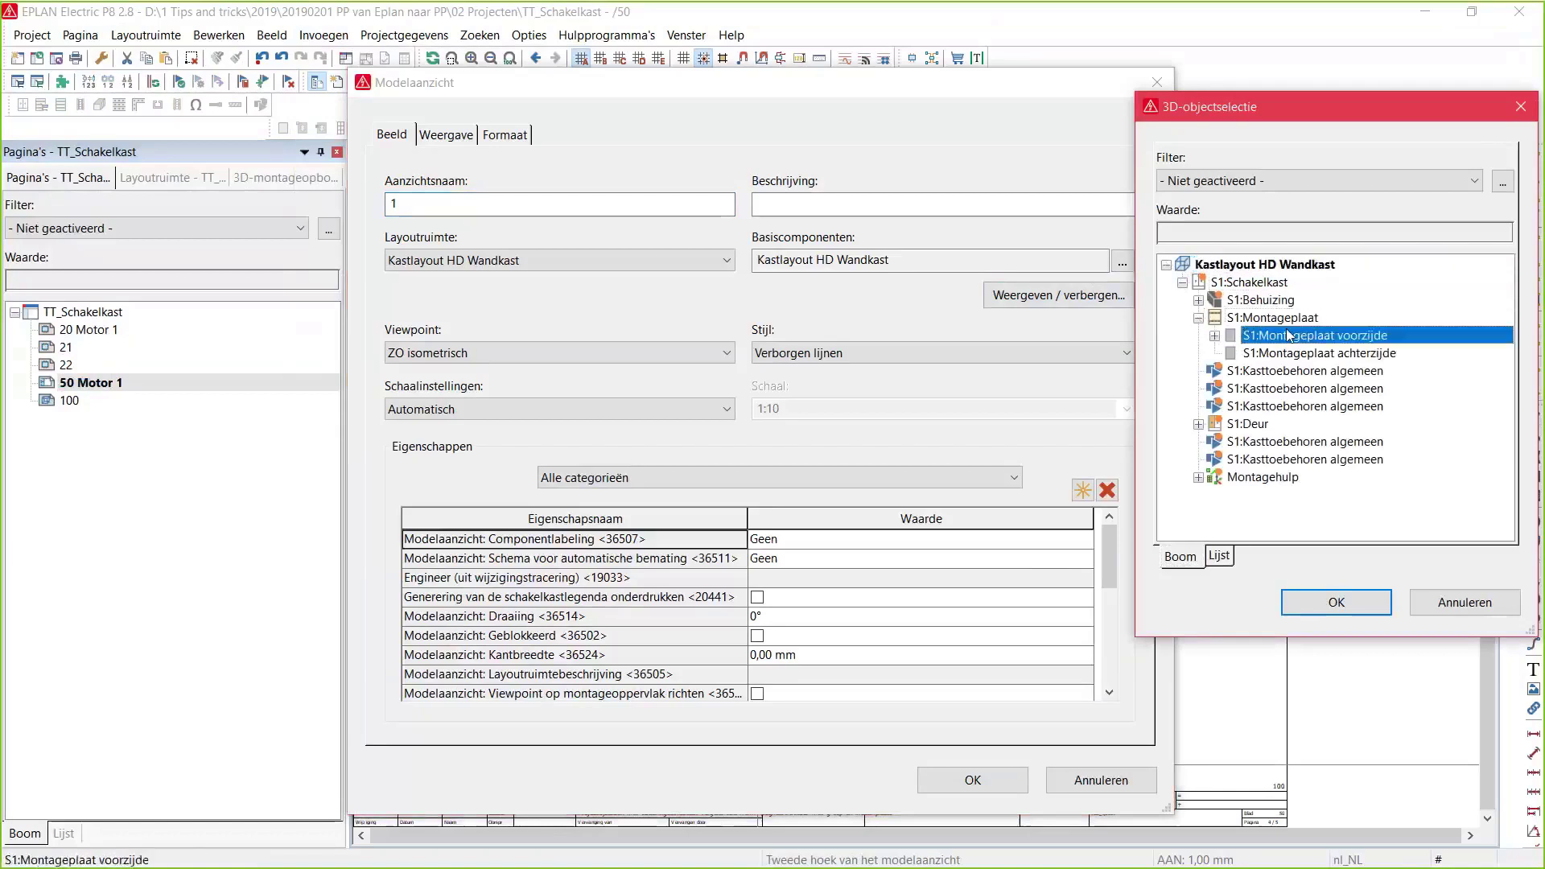
pyautogui.click(1346, 595)
# Choose the Verborgen lijnen style for the model view and generate it on page 50
pyautogui.click(934, 354)
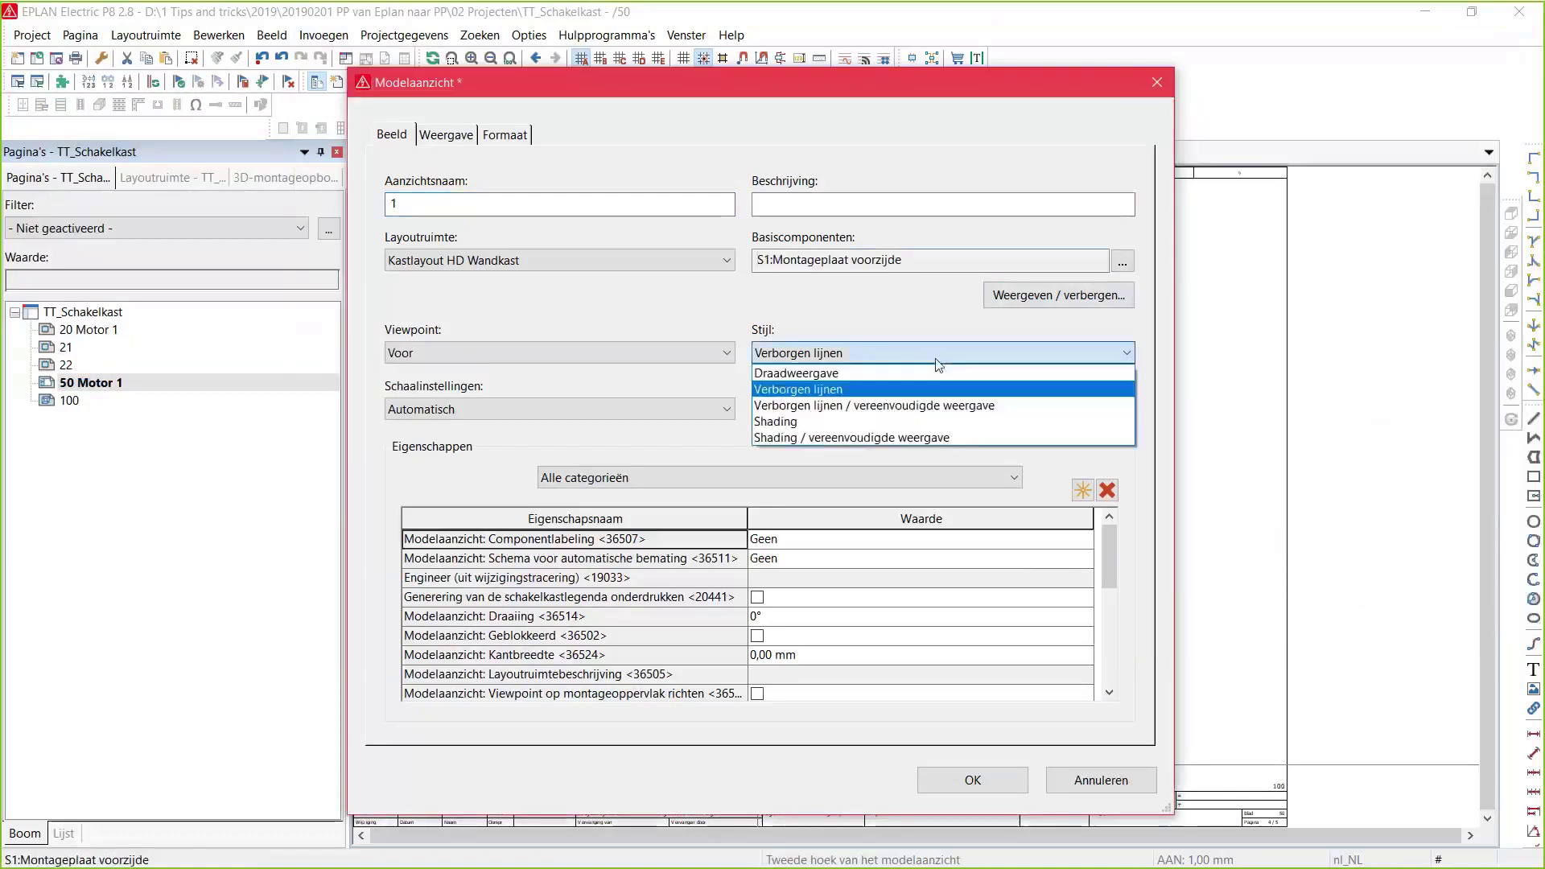
pyautogui.click(936, 389)
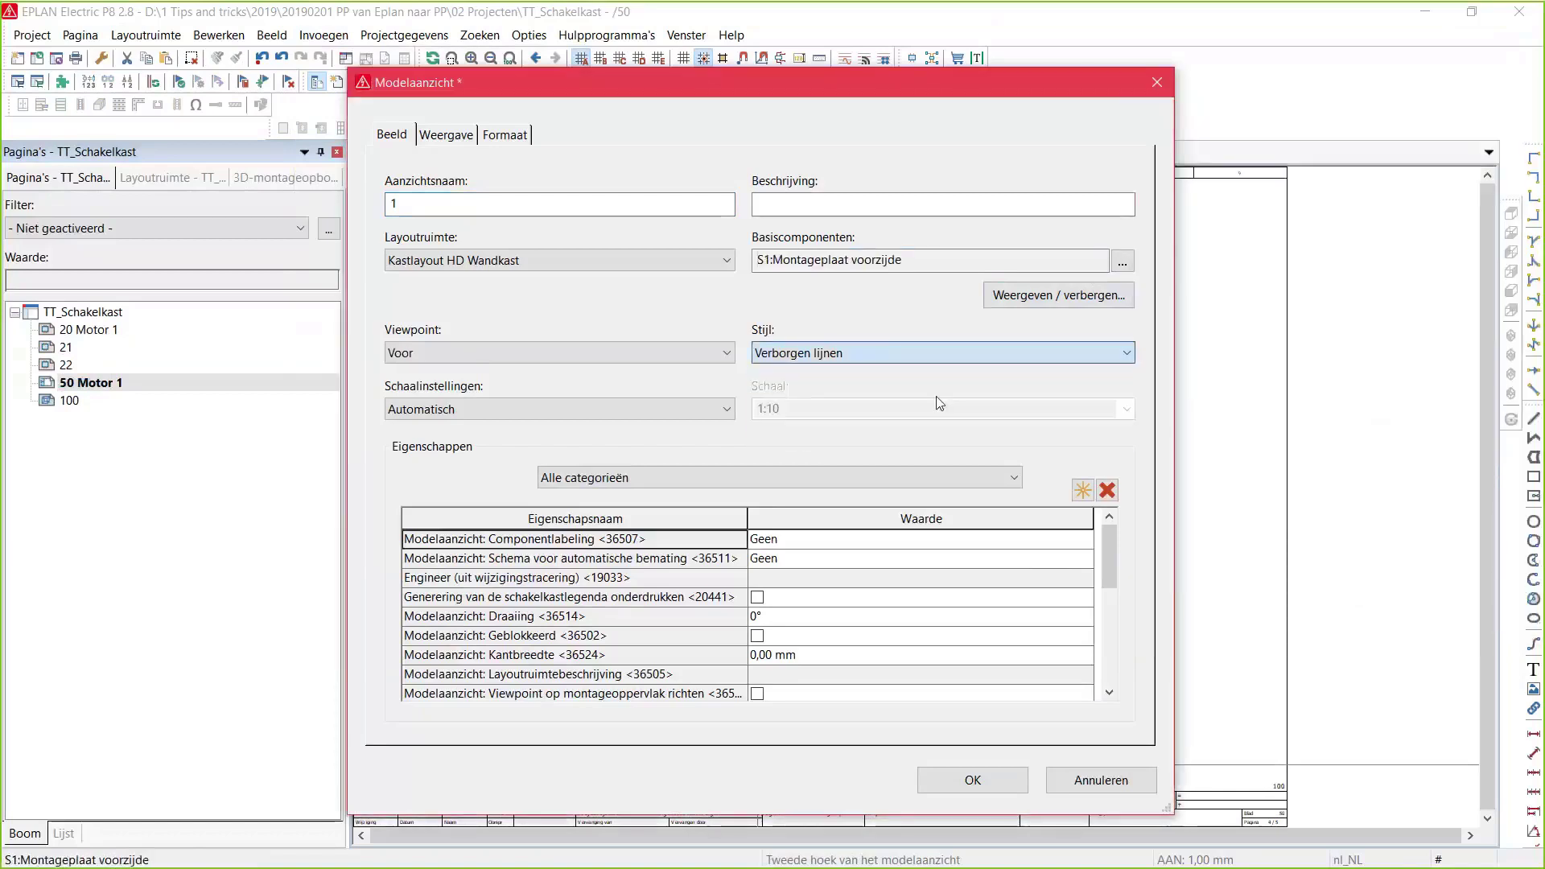
pyautogui.click(973, 779)
pyautogui.click(764, 765)
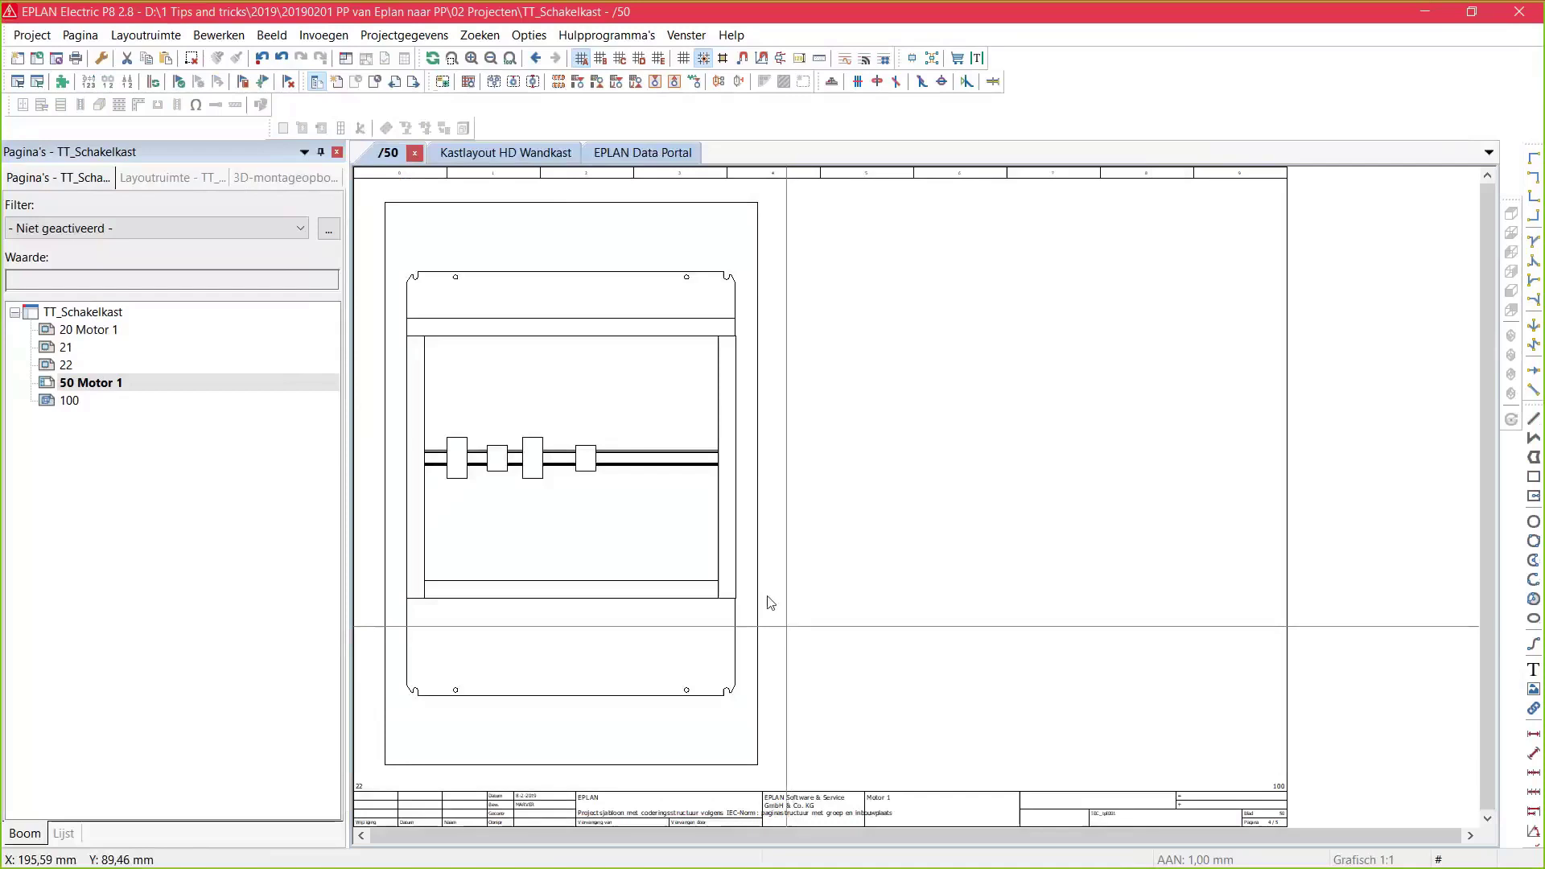
# Open the parts management and select the relay SIE.3RH2122-1BB40 under Elektrotechniek, Onderdeel, Relais
pyautogui.click(595, 36)
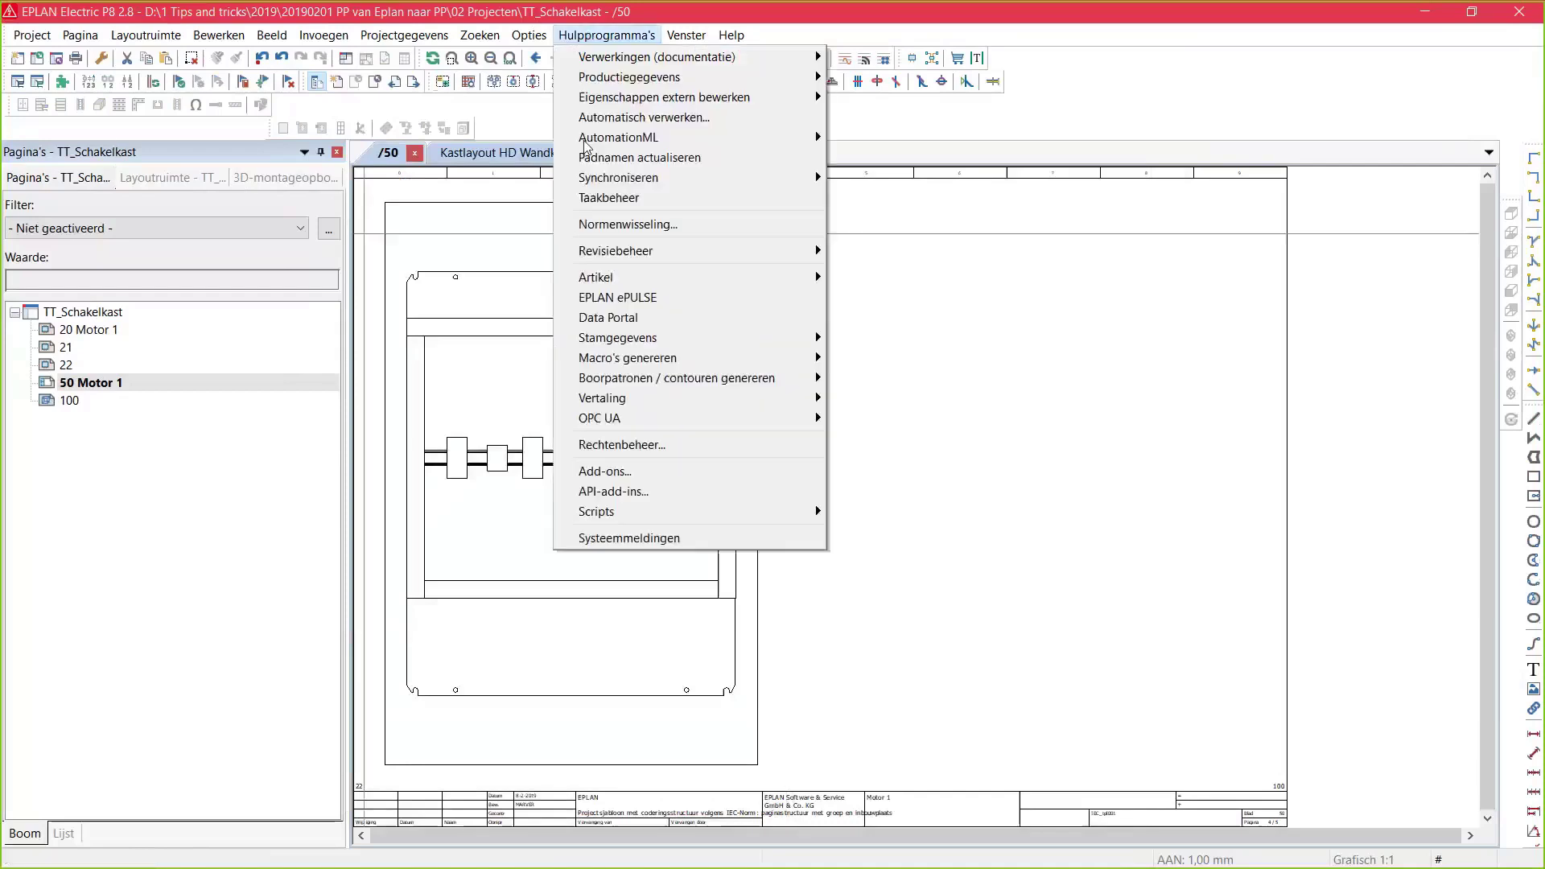
pyautogui.moveTo(648, 277)
pyautogui.click(896, 283)
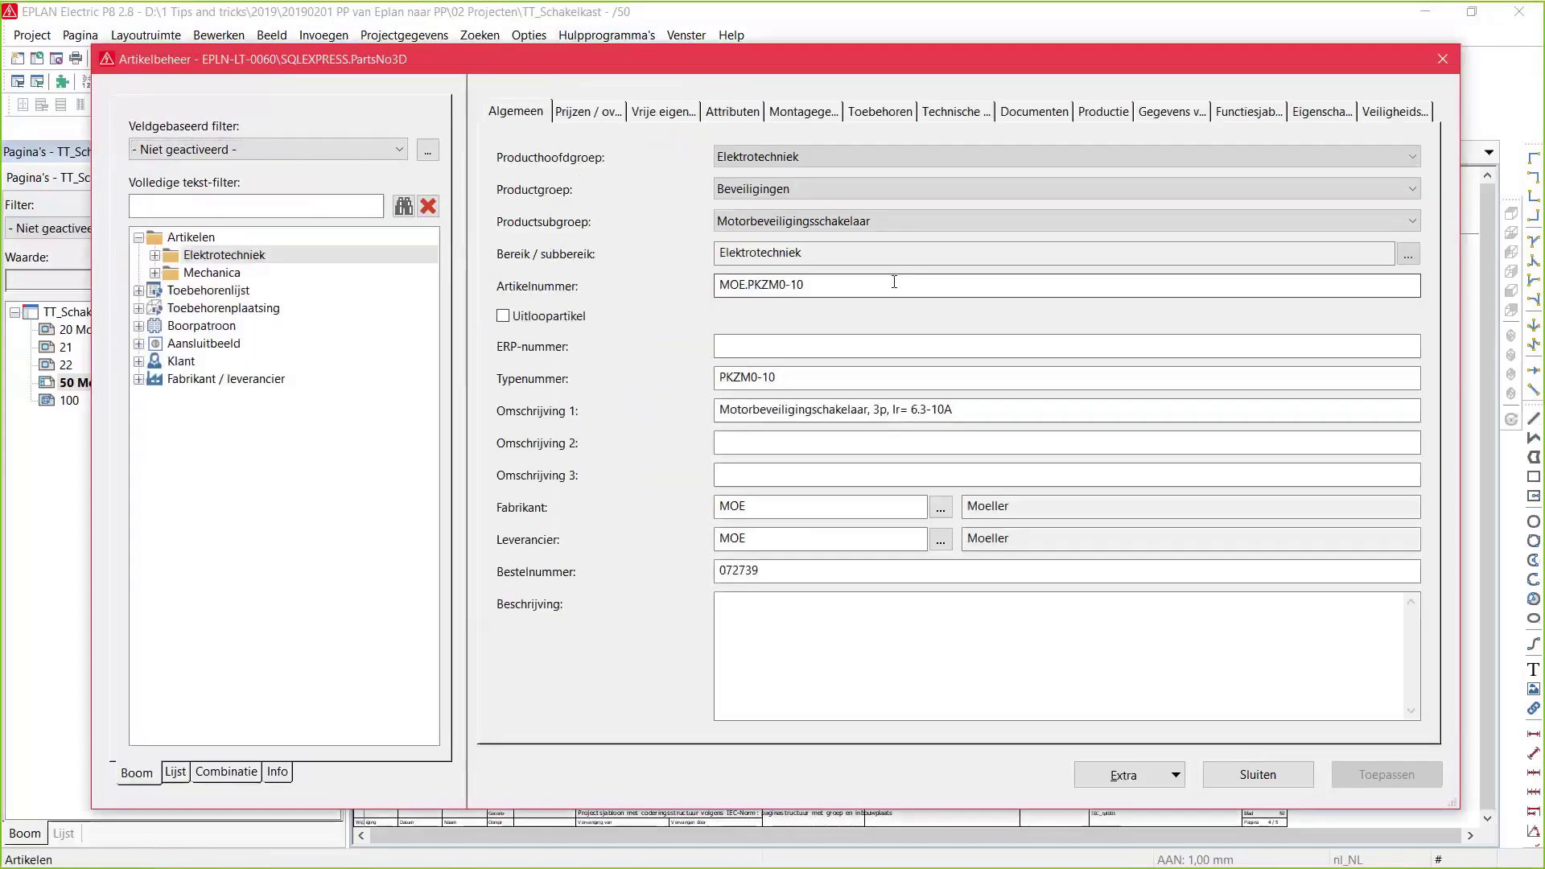
pyautogui.doubleClick(224, 254)
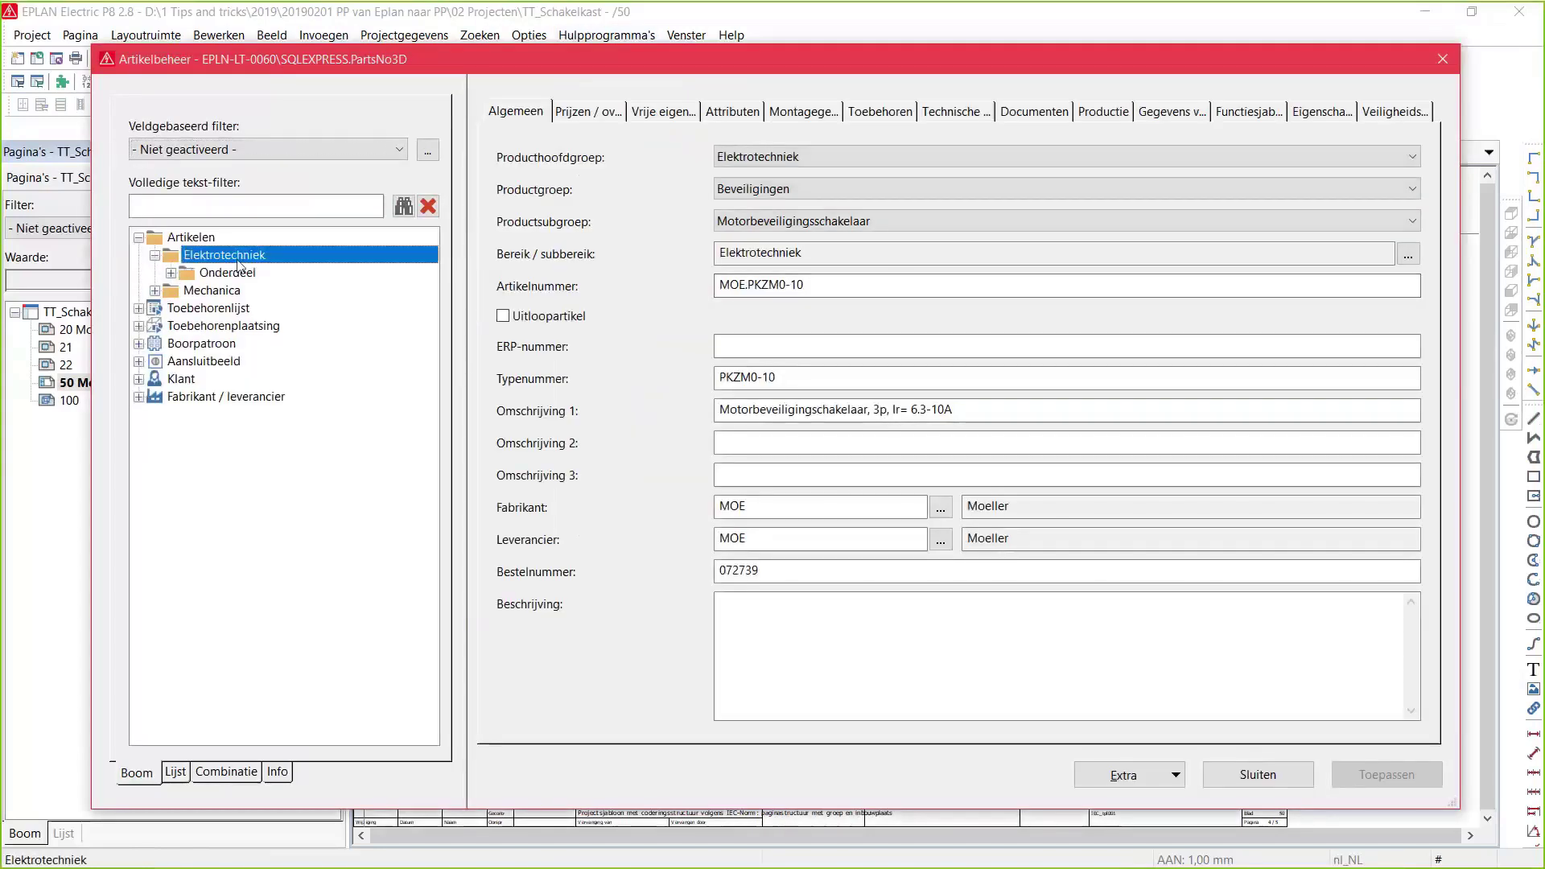
pyautogui.click(239, 273)
pyautogui.doubleClick(239, 273)
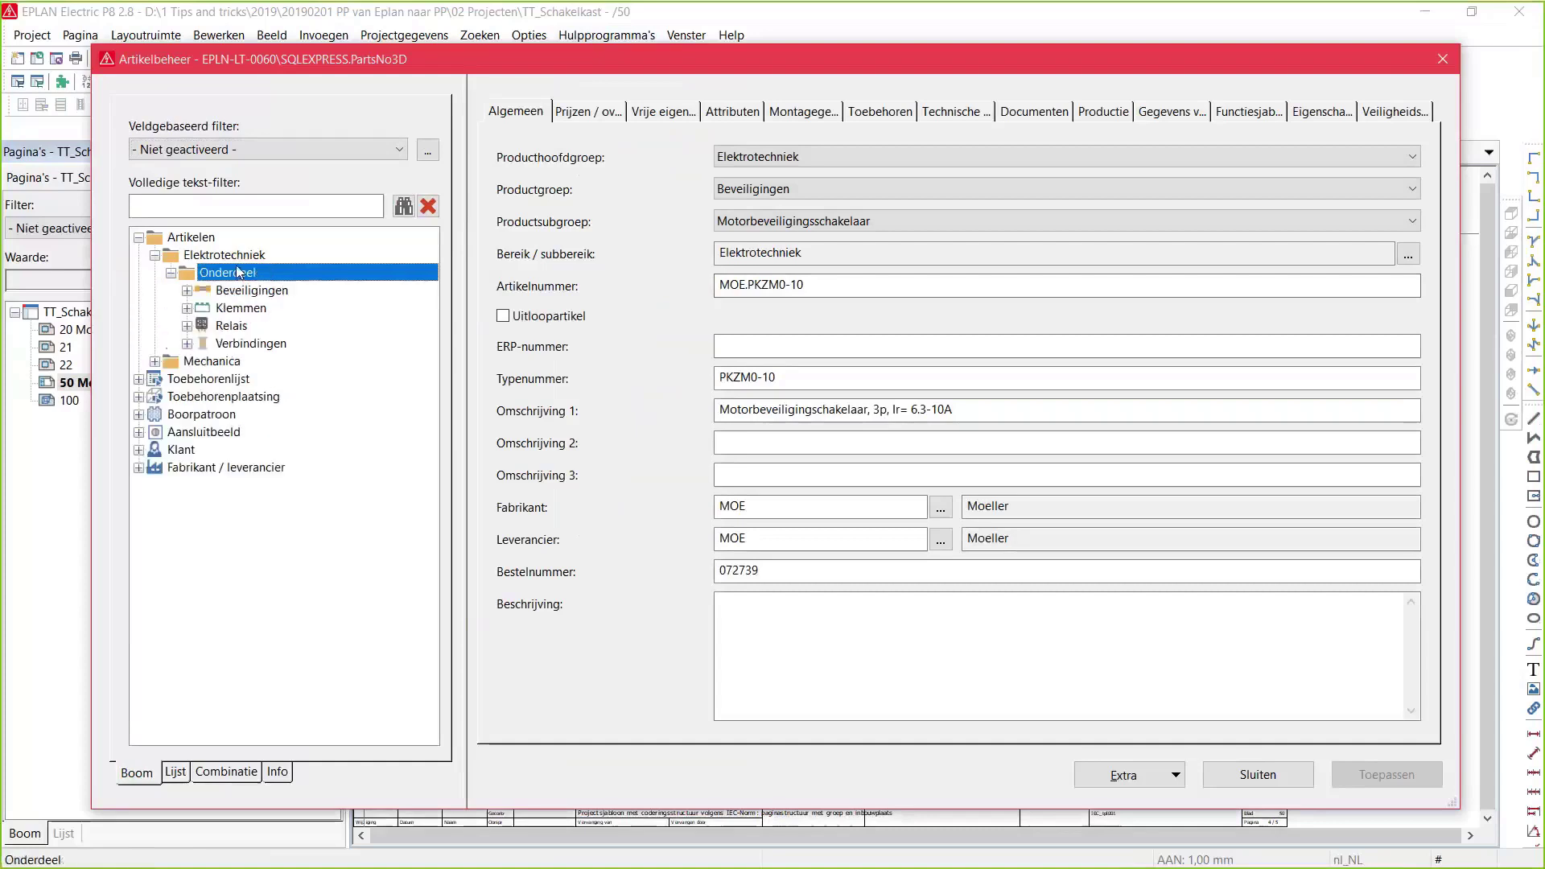
pyautogui.doubleClick(233, 326)
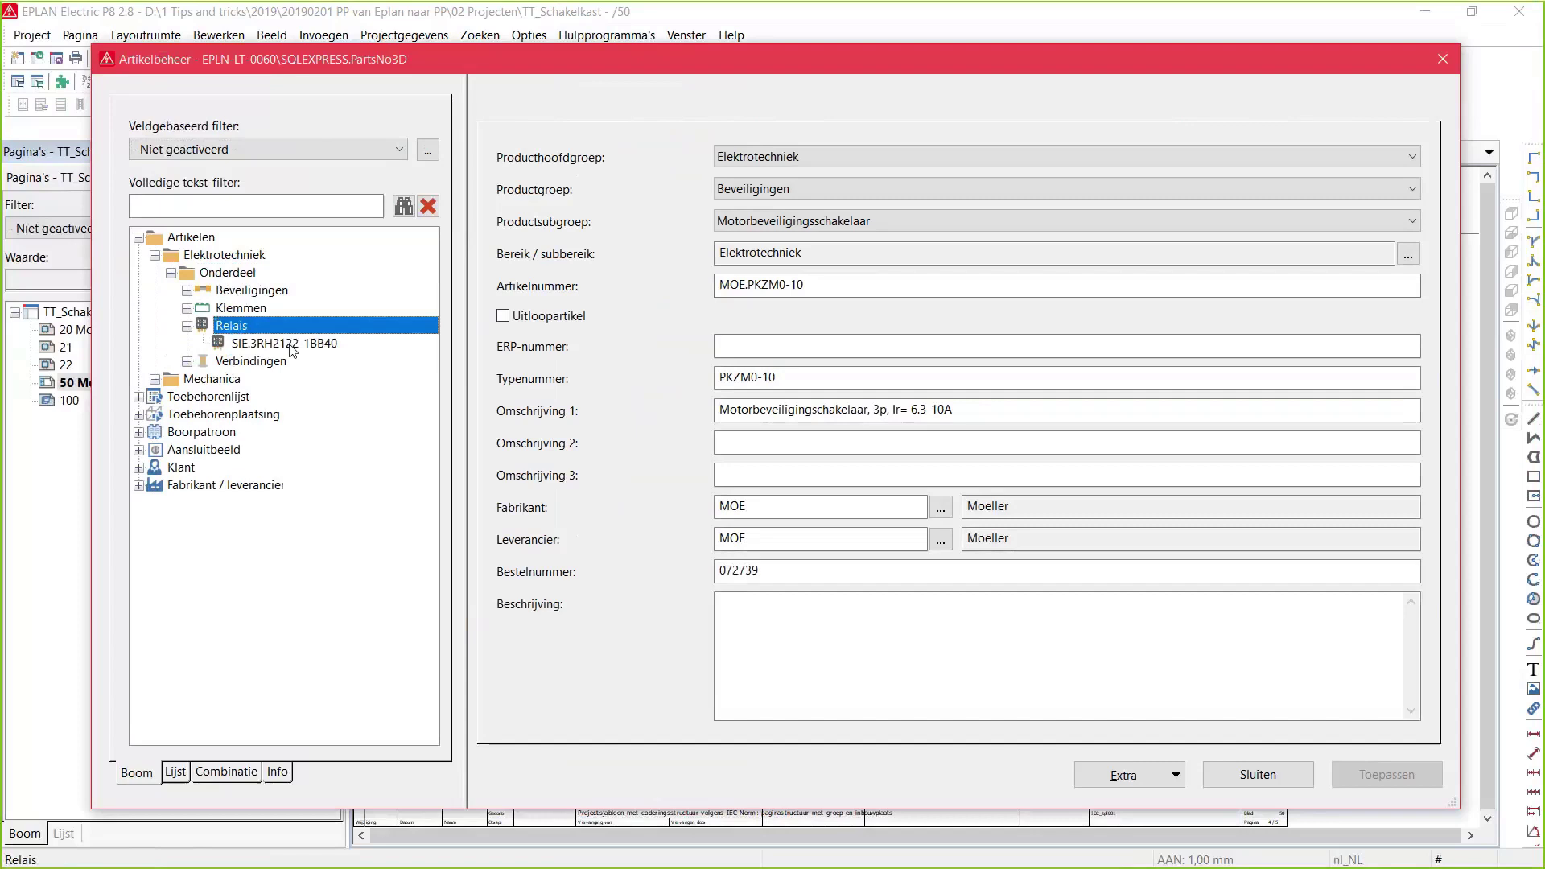
pyautogui.click(290, 345)
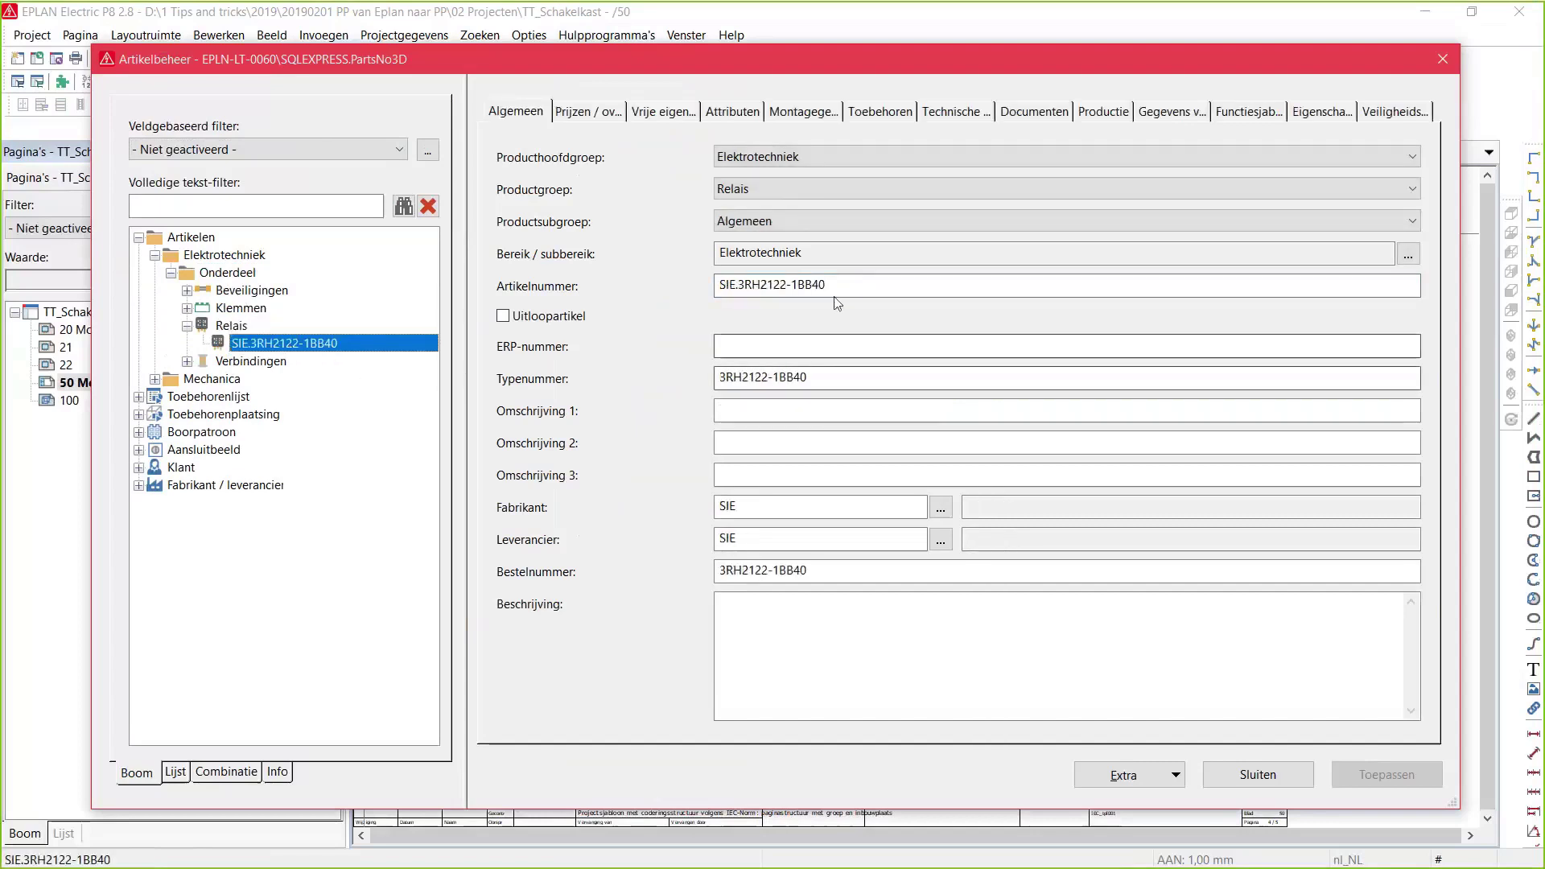
# Assign SIE.3RH2122-1HB40_3D.ema from the TT folder as the relay's graphic macro, save it, and check the macro in its technical data
pyautogui.click(801, 111)
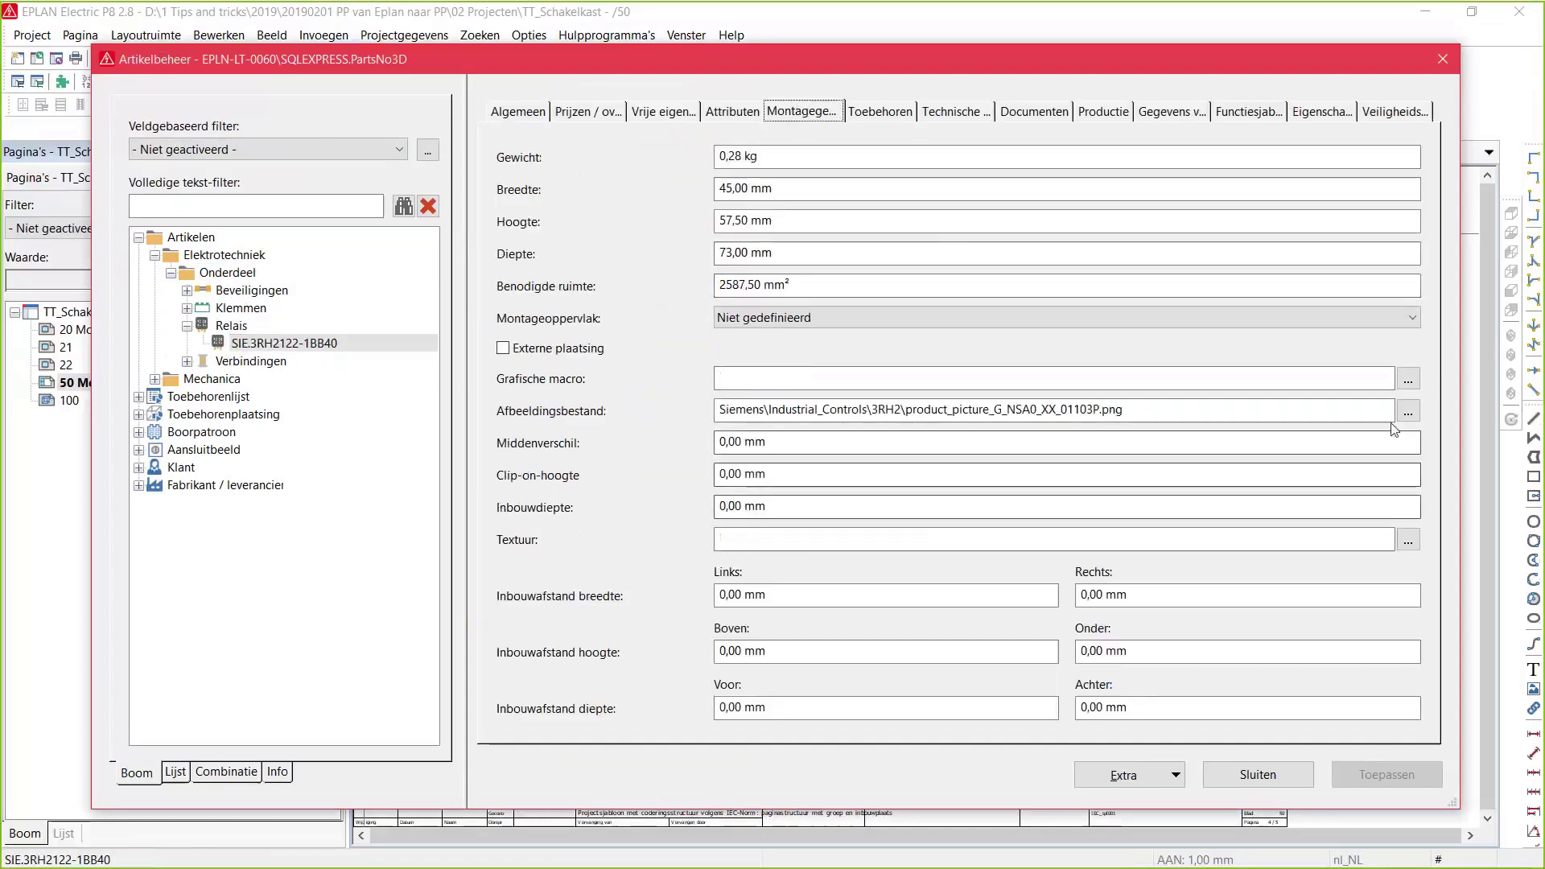
pyautogui.click(1407, 378)
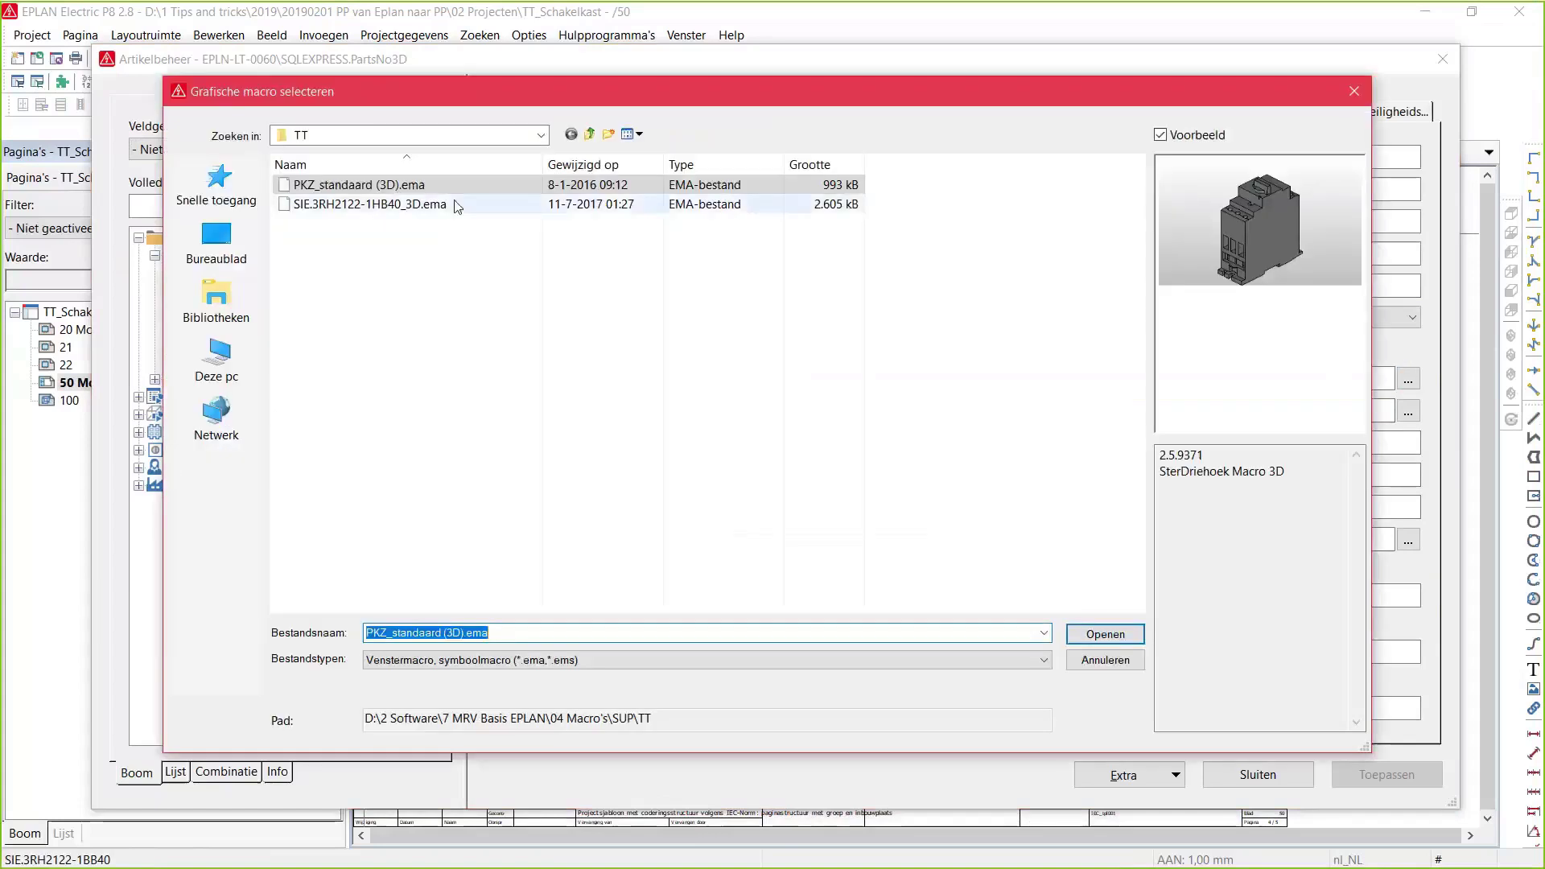
pyautogui.click(434, 205)
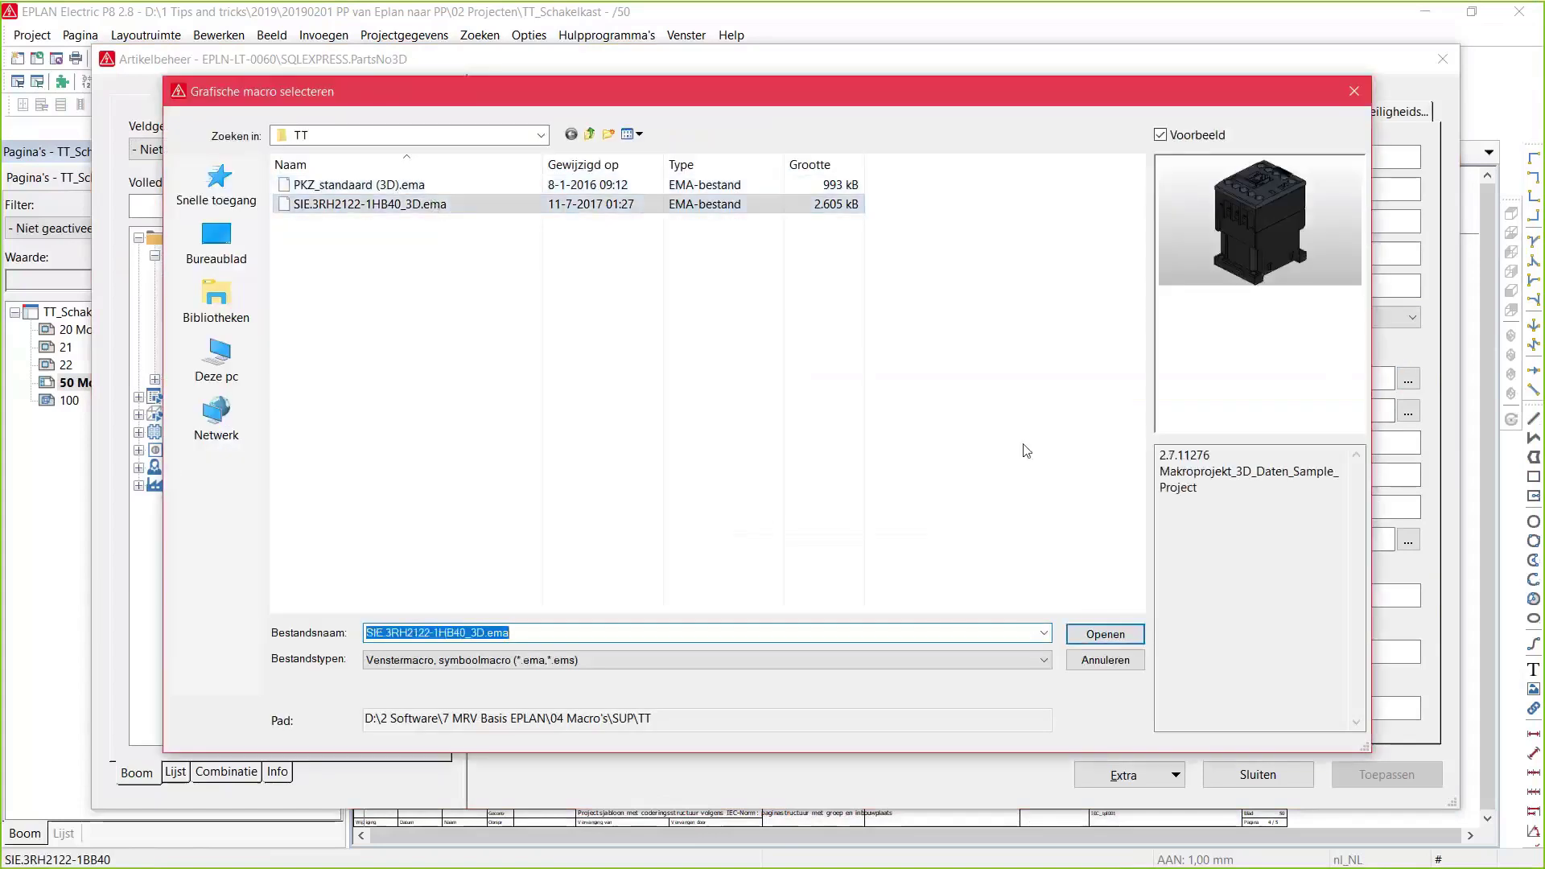
pyautogui.click(1114, 637)
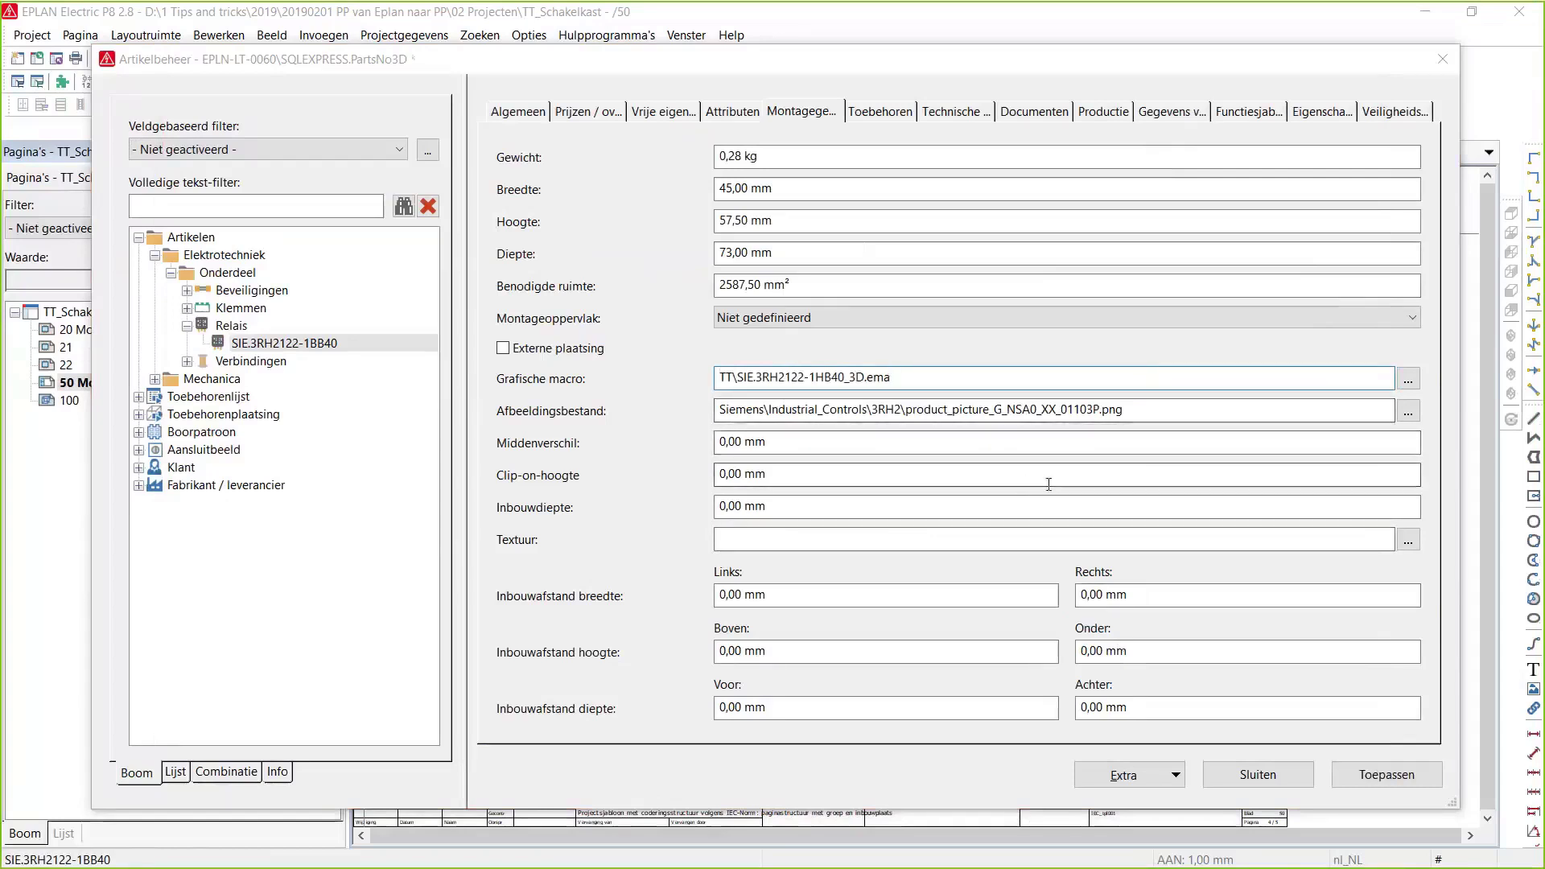
pyautogui.click(1393, 774)
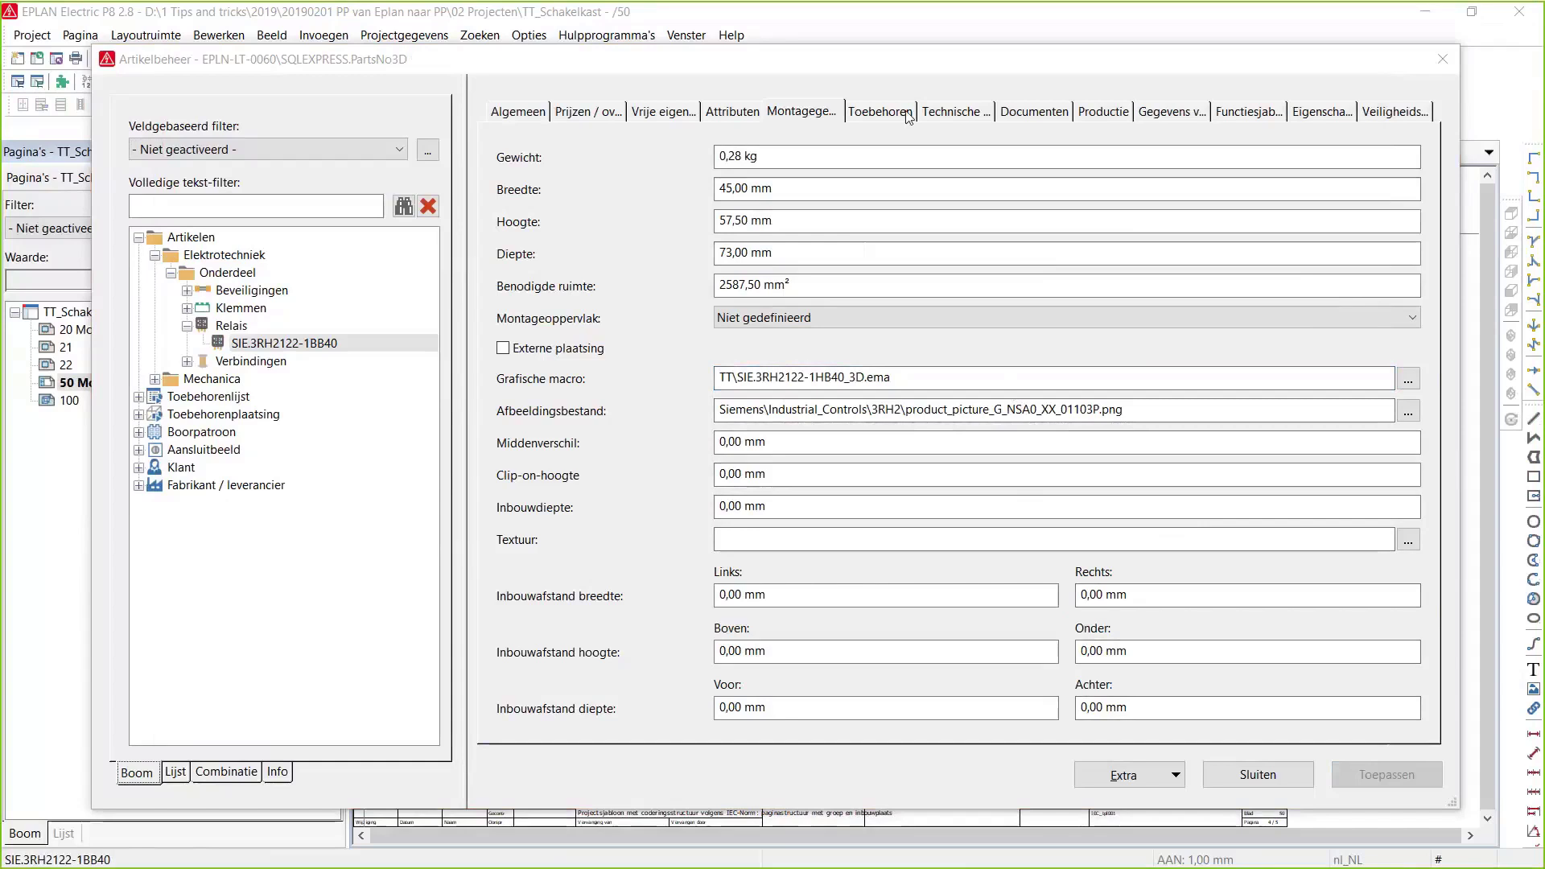
pyautogui.click(953, 112)
pyautogui.click(1096, 487)
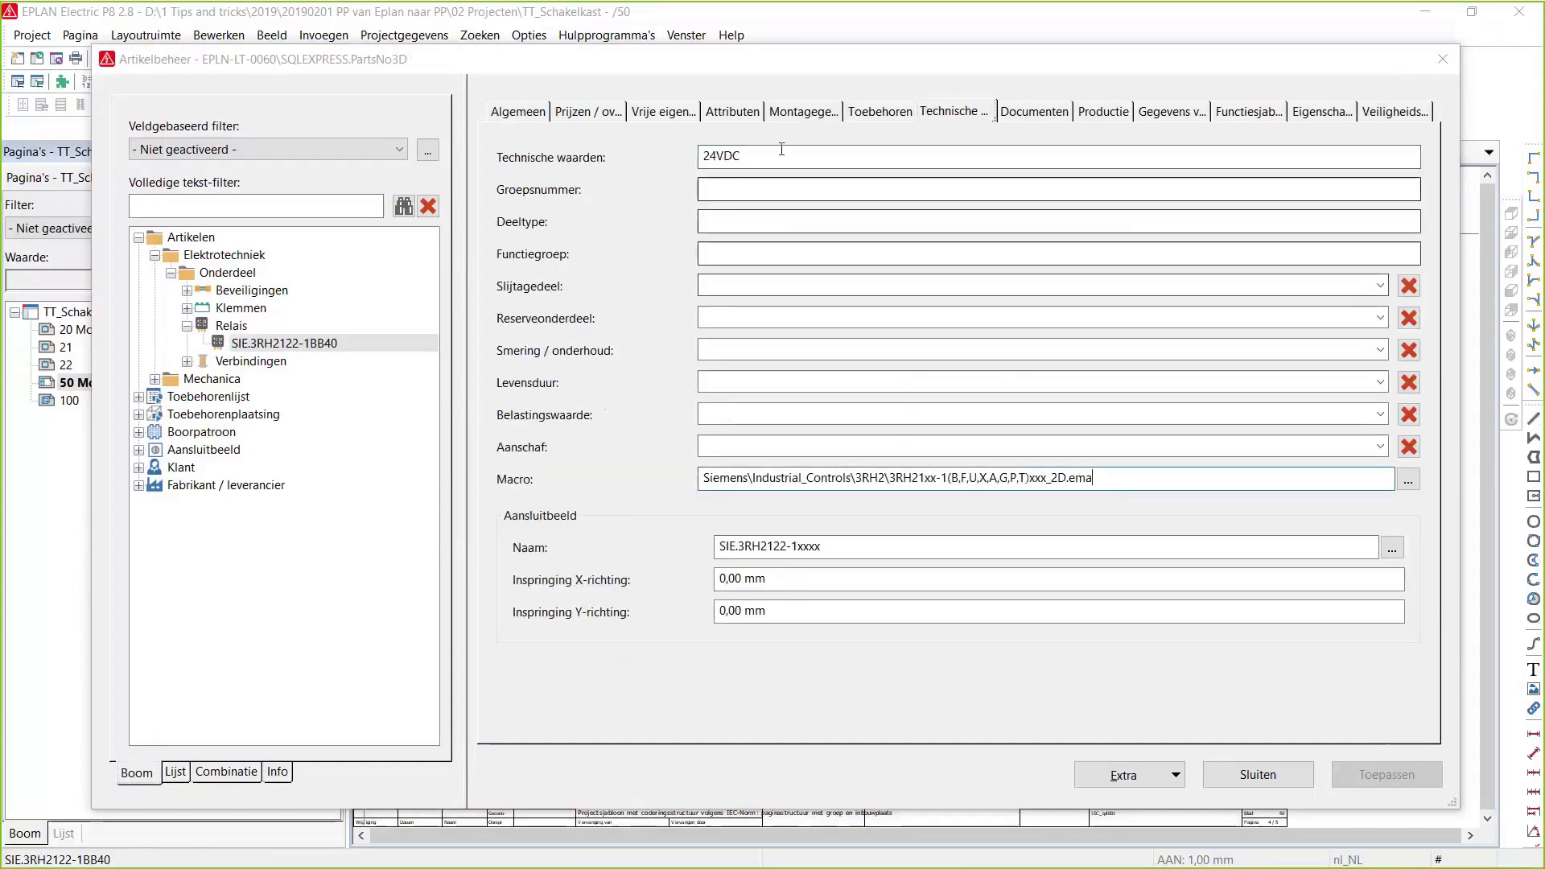
pyautogui.click(803, 112)
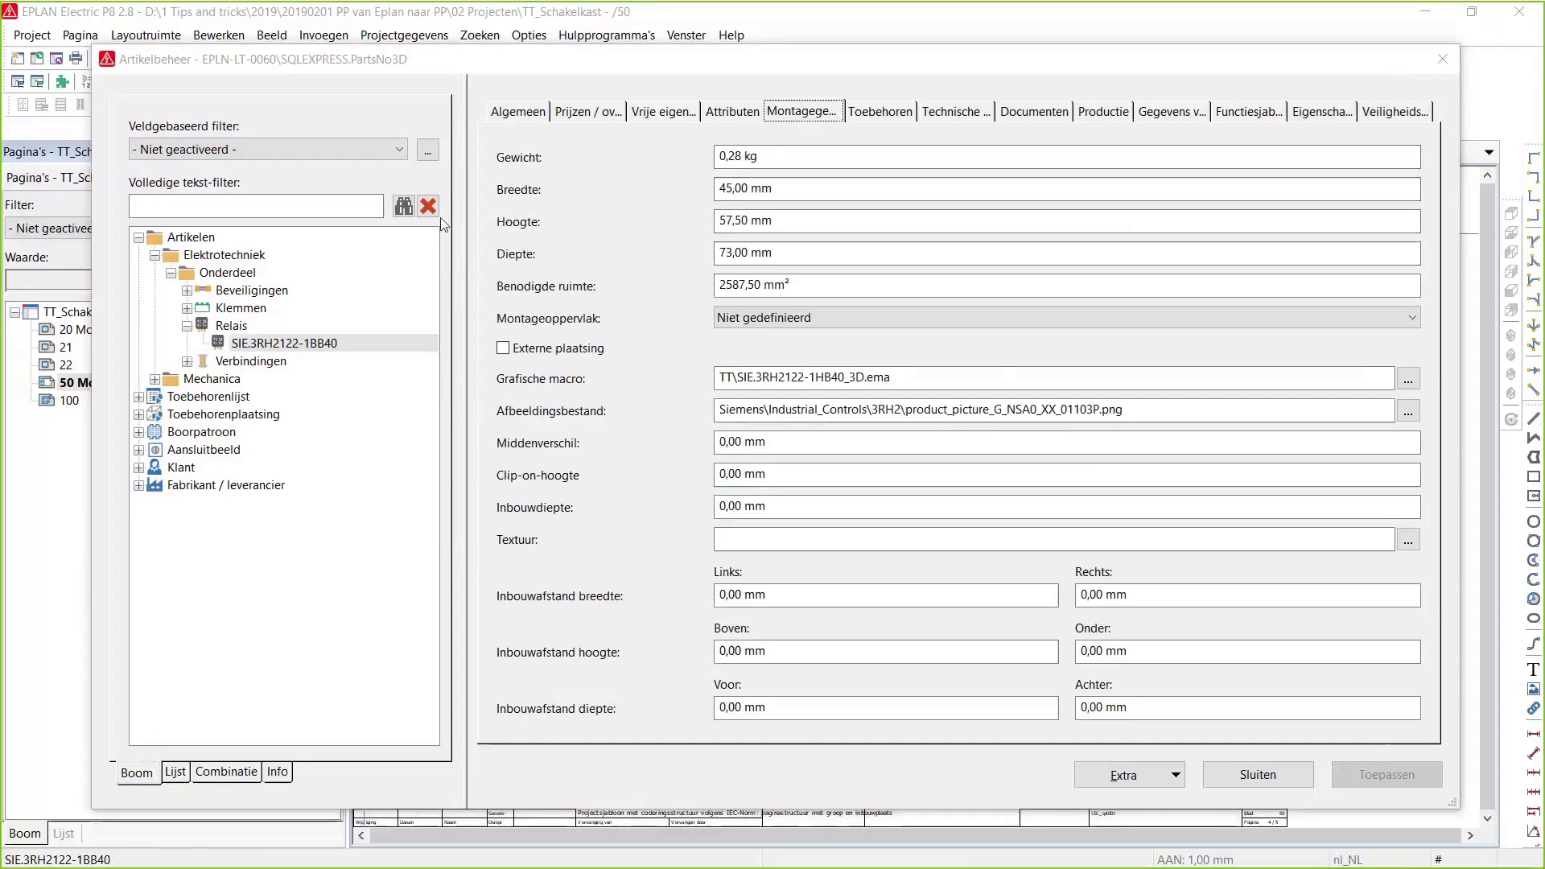
# Assign PKZ_standaard (3D).ema as the graphic macro of MOE.PKZM0-10 under Beveiligingen, save it, and synchronise the parts database to the project
pyautogui.doubleClick(253, 294)
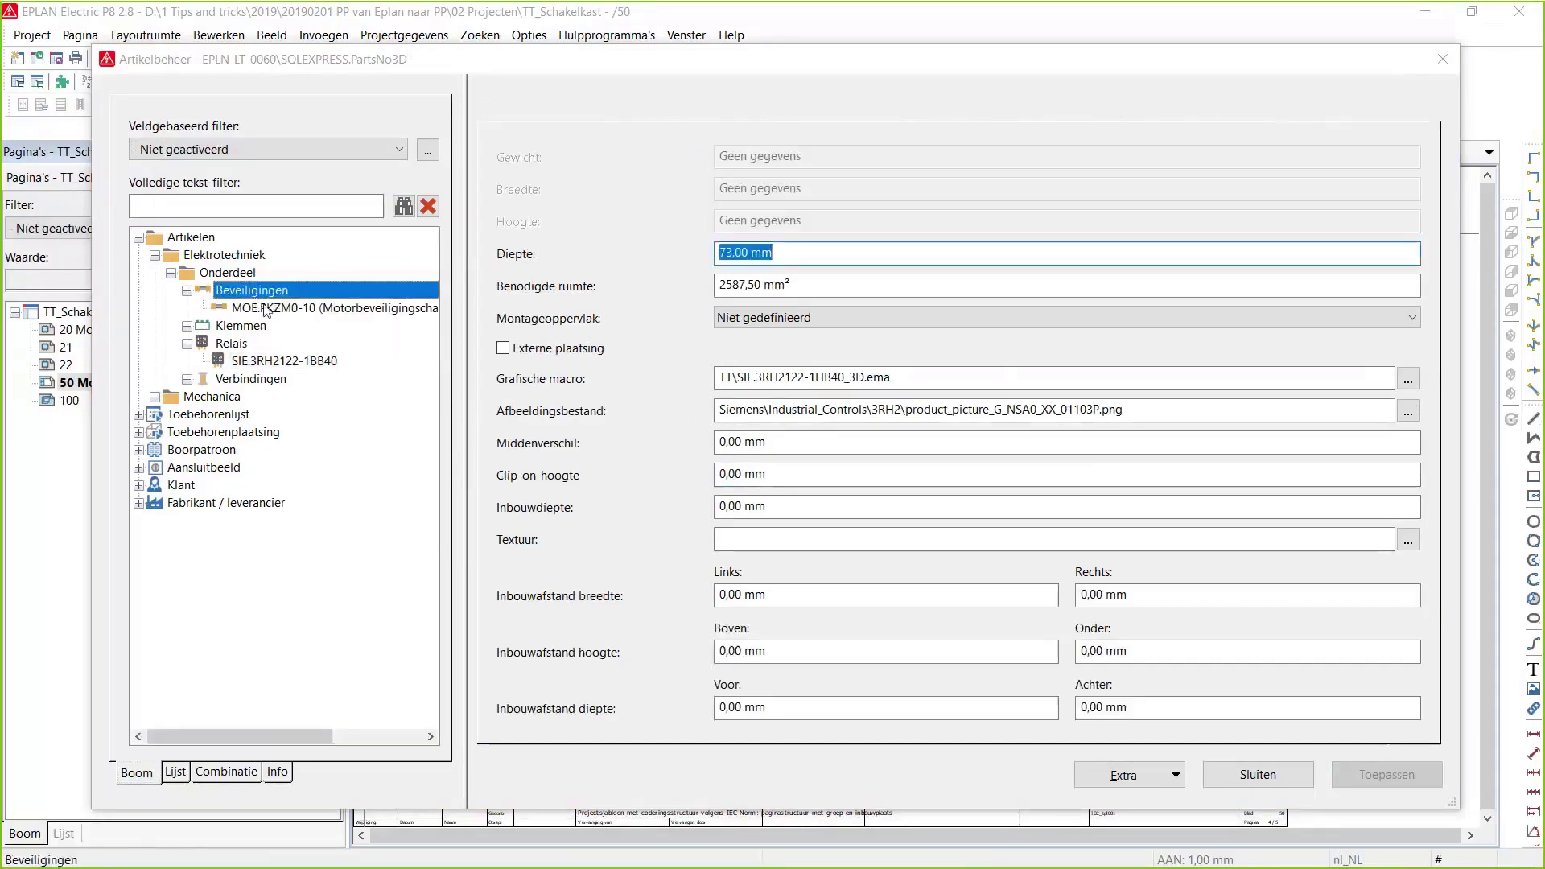
pyautogui.click(266, 309)
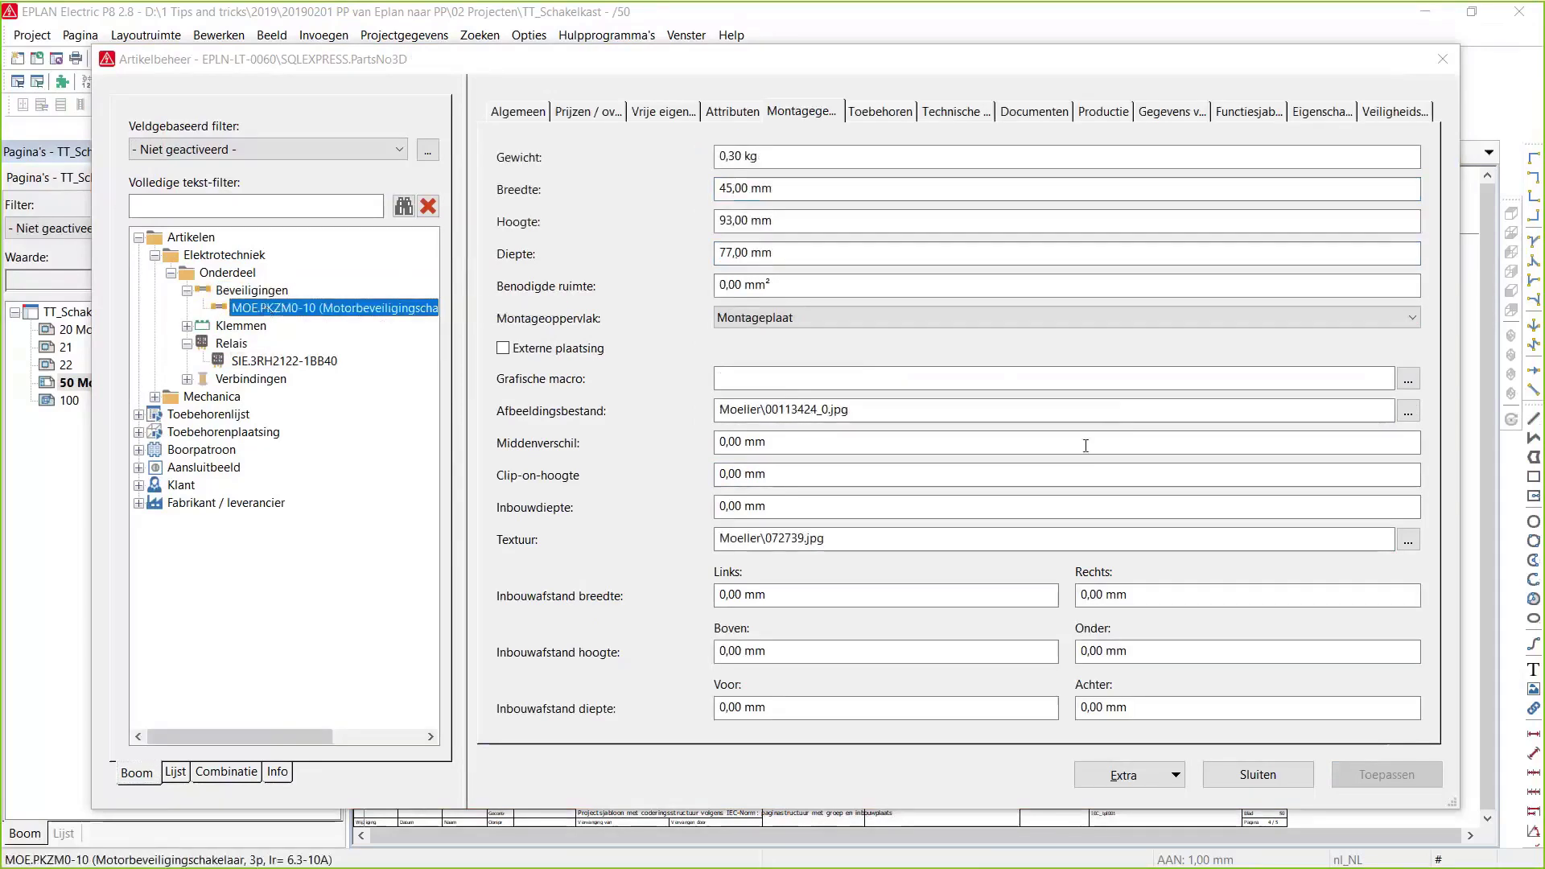
pyautogui.click(1407, 378)
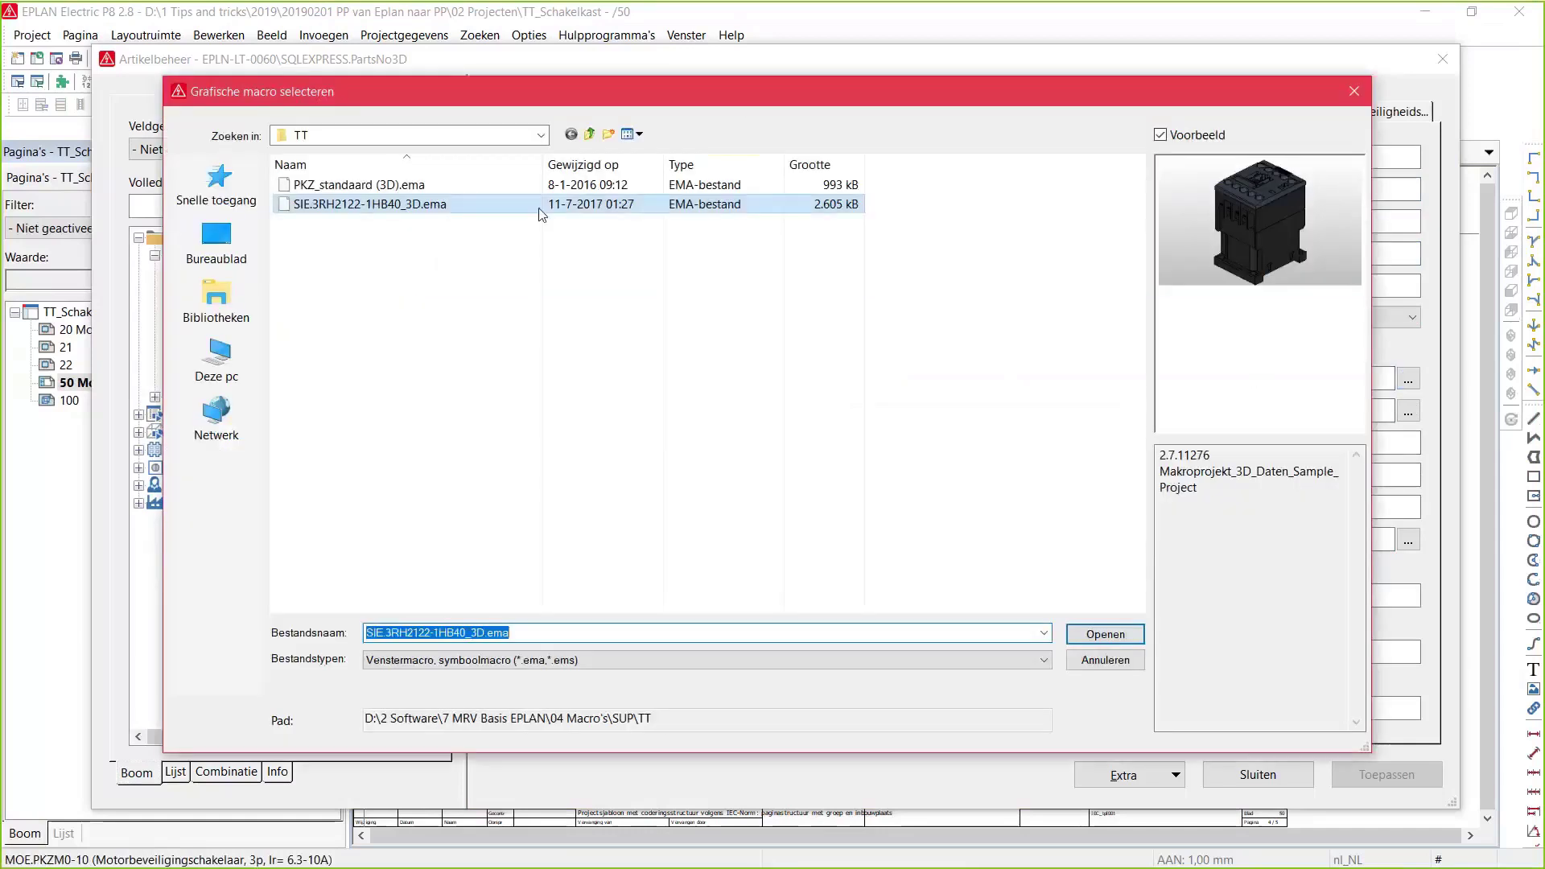
pyautogui.click(537, 185)
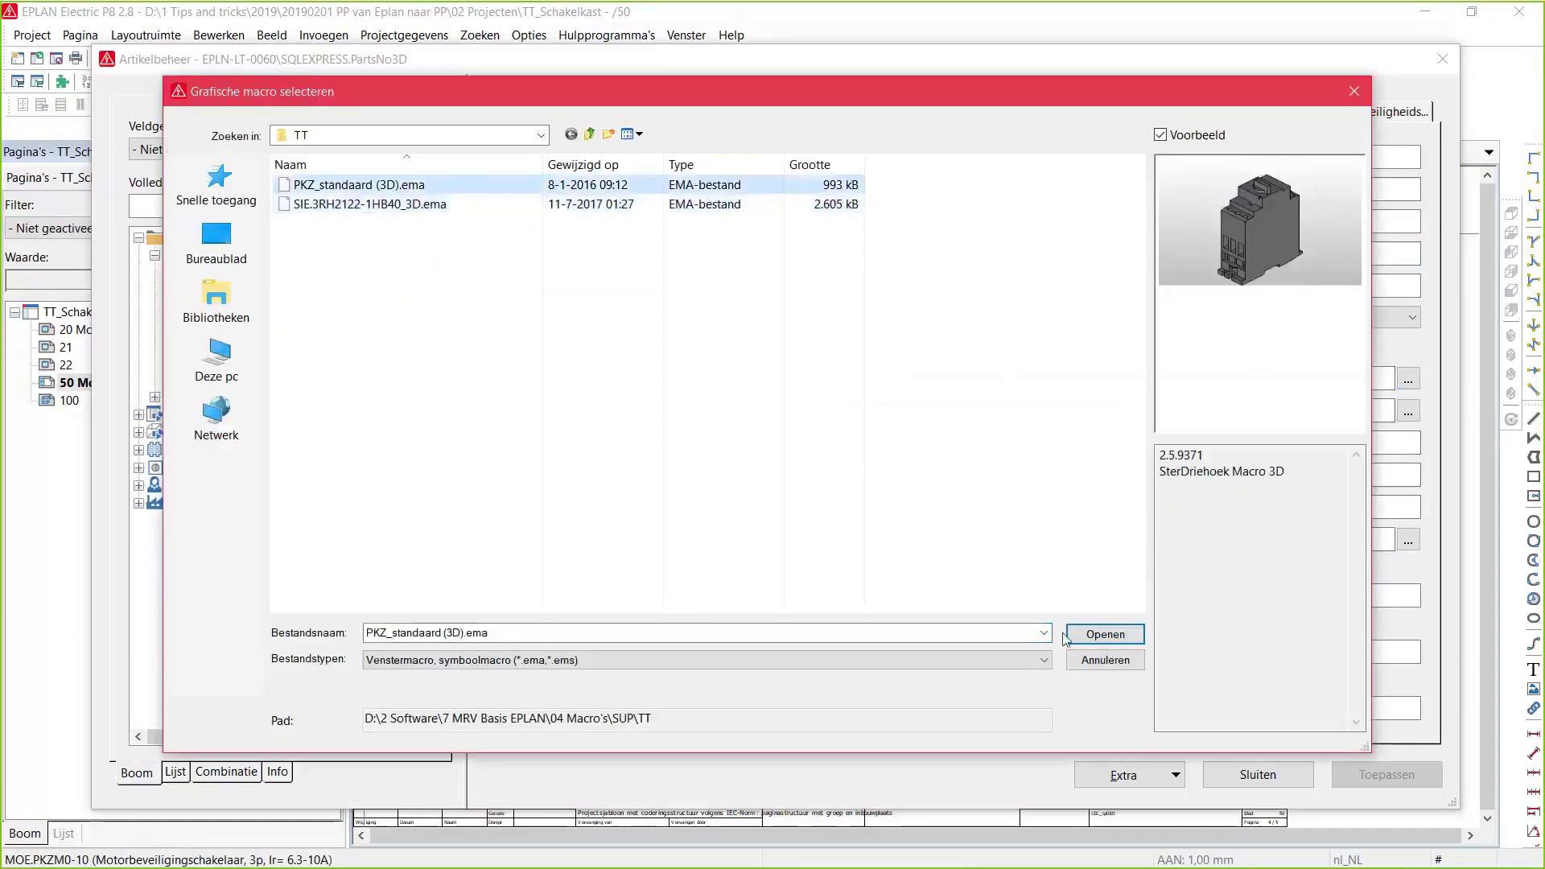
pyautogui.click(1105, 635)
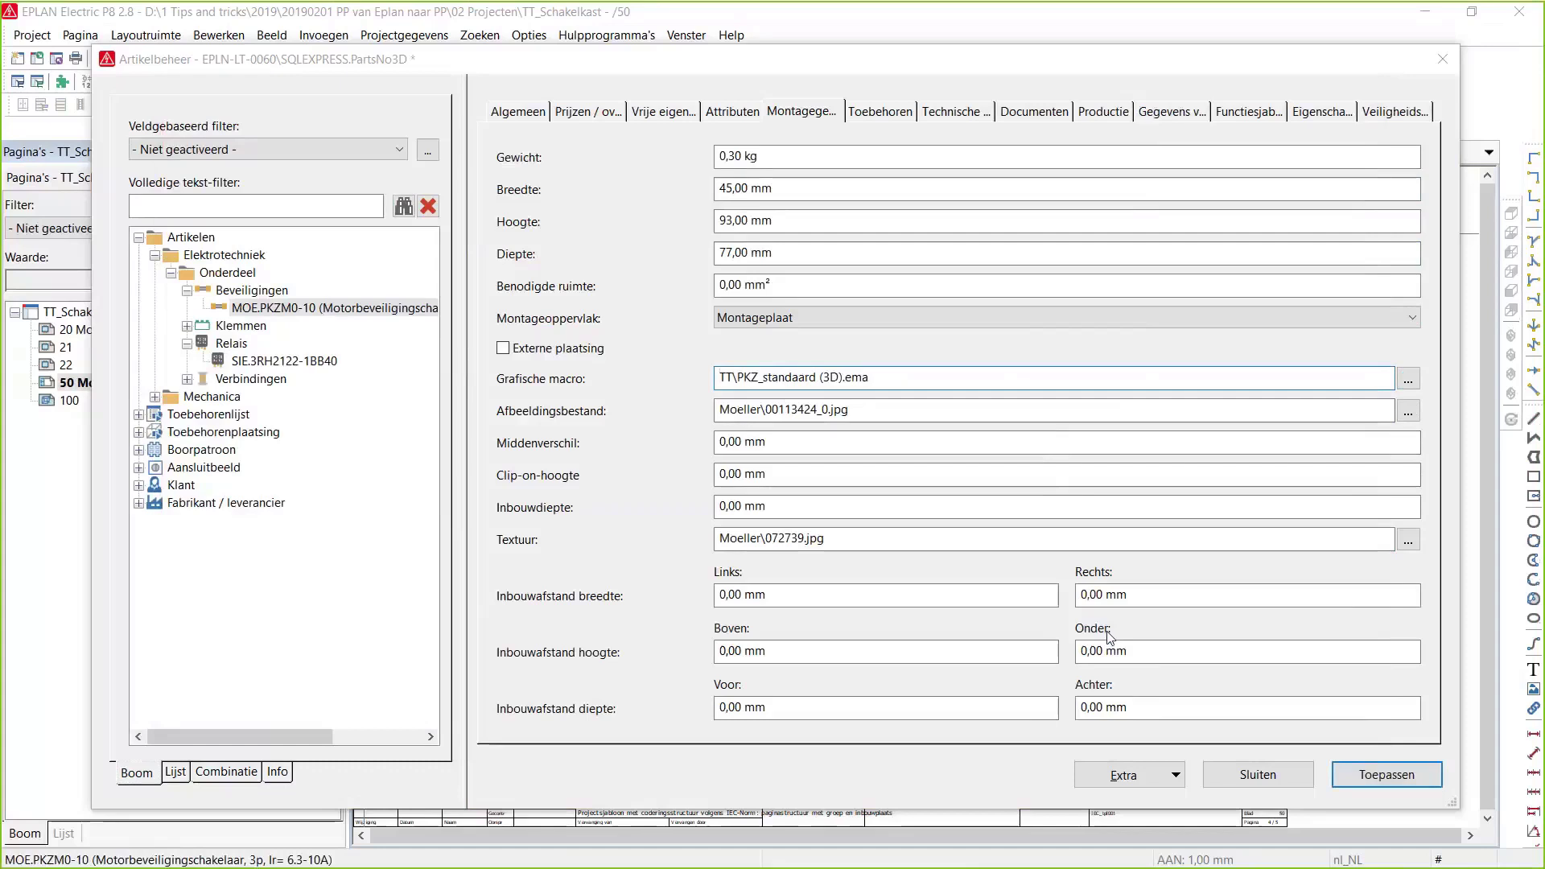
pyautogui.click(1386, 773)
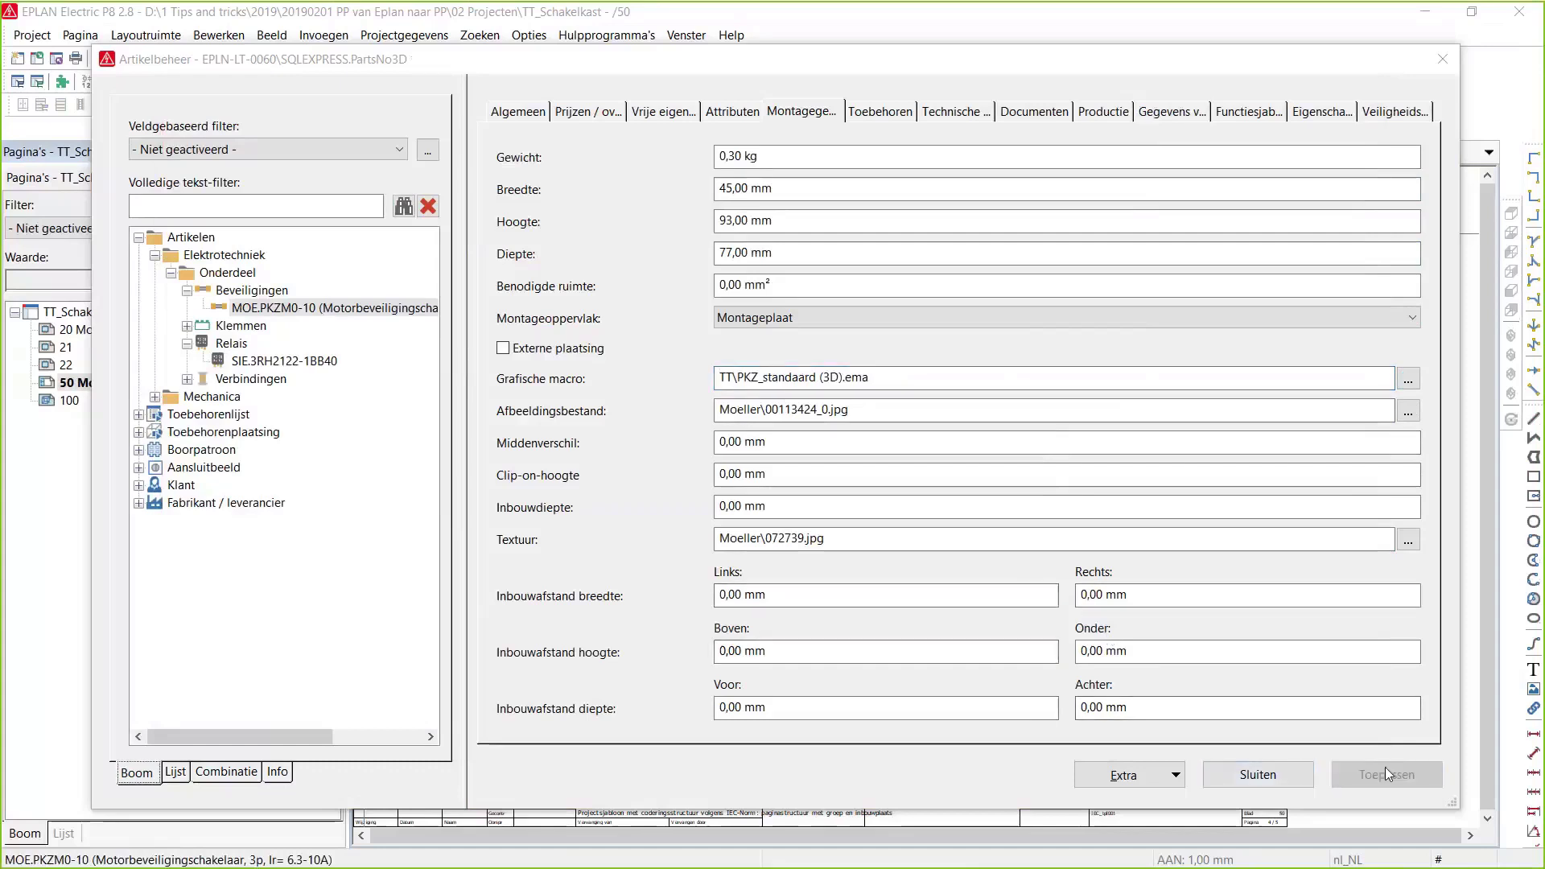
pyautogui.click(1272, 780)
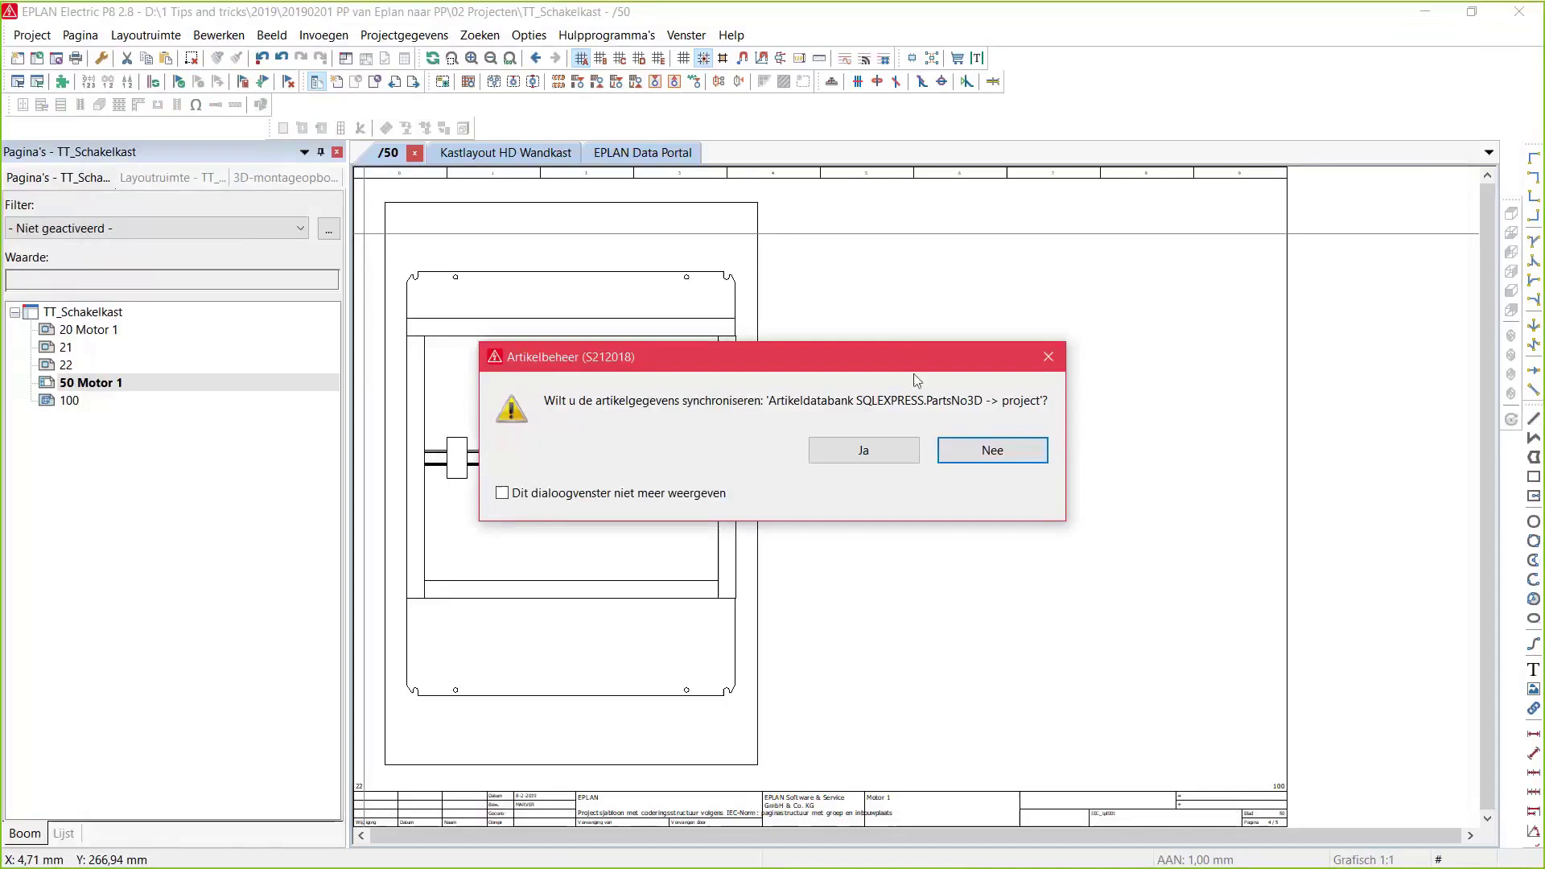
pyautogui.click(907, 451)
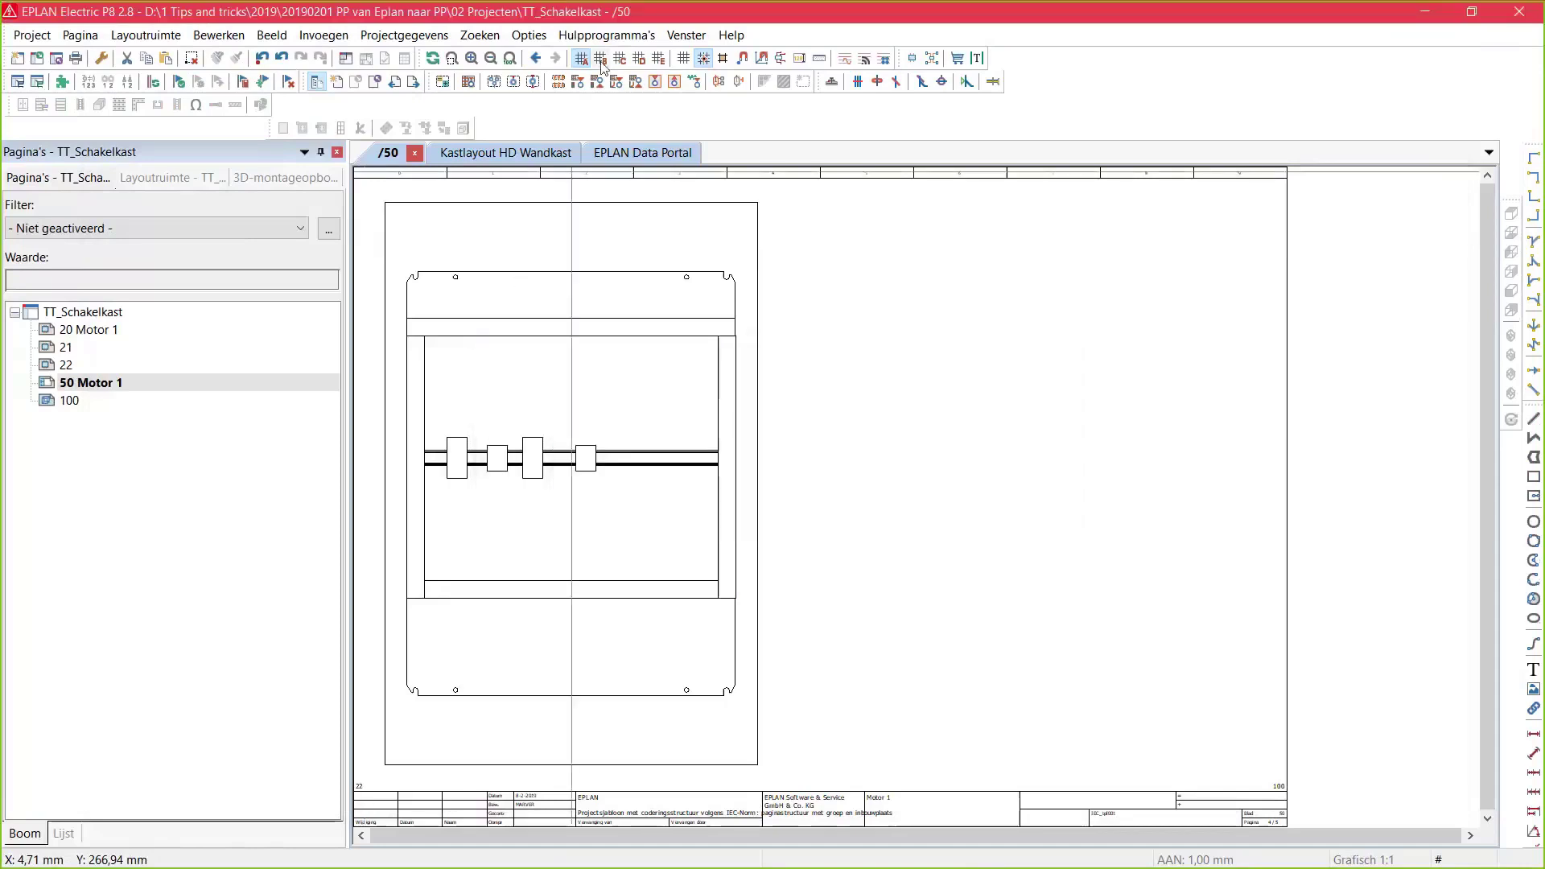
# Update the current project's parts data, and complete the project with the missing parts data
pyautogui.click(607, 35)
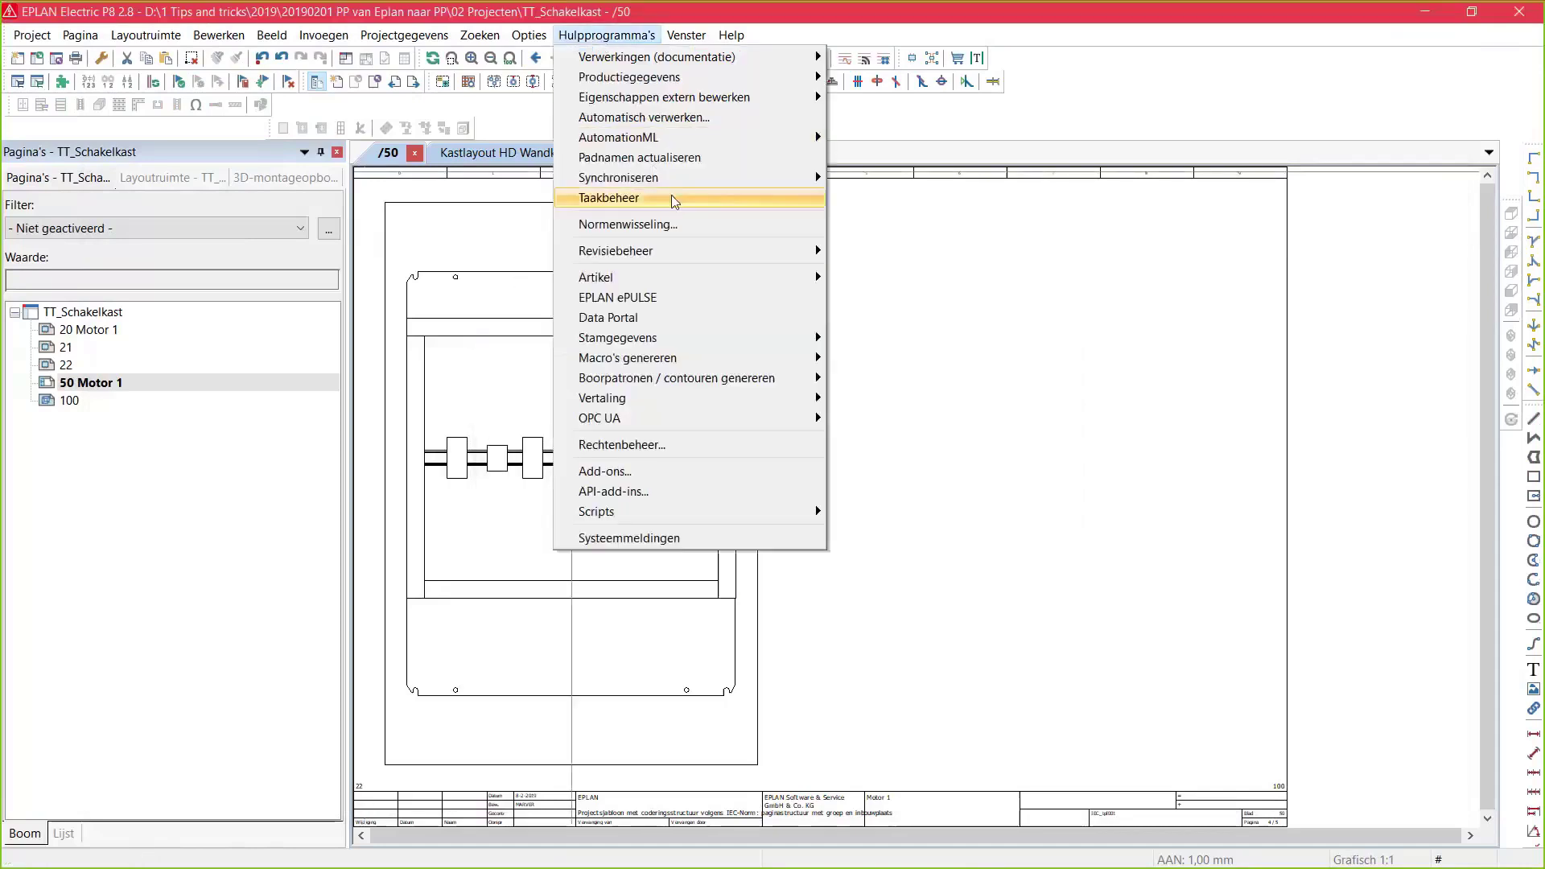
pyautogui.moveTo(737, 278)
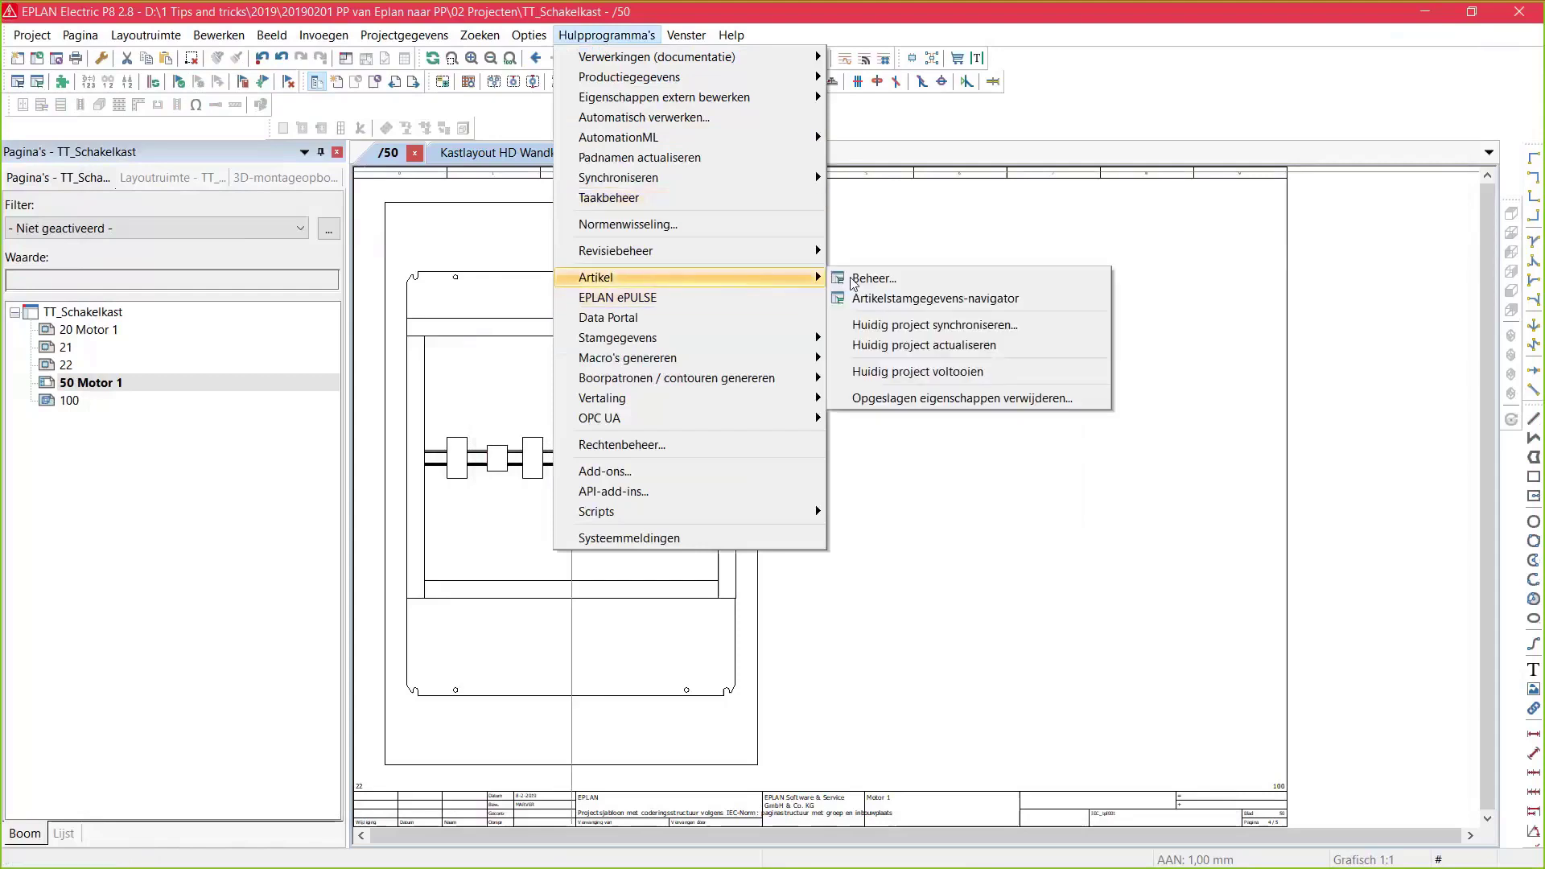
pyautogui.click(922, 346)
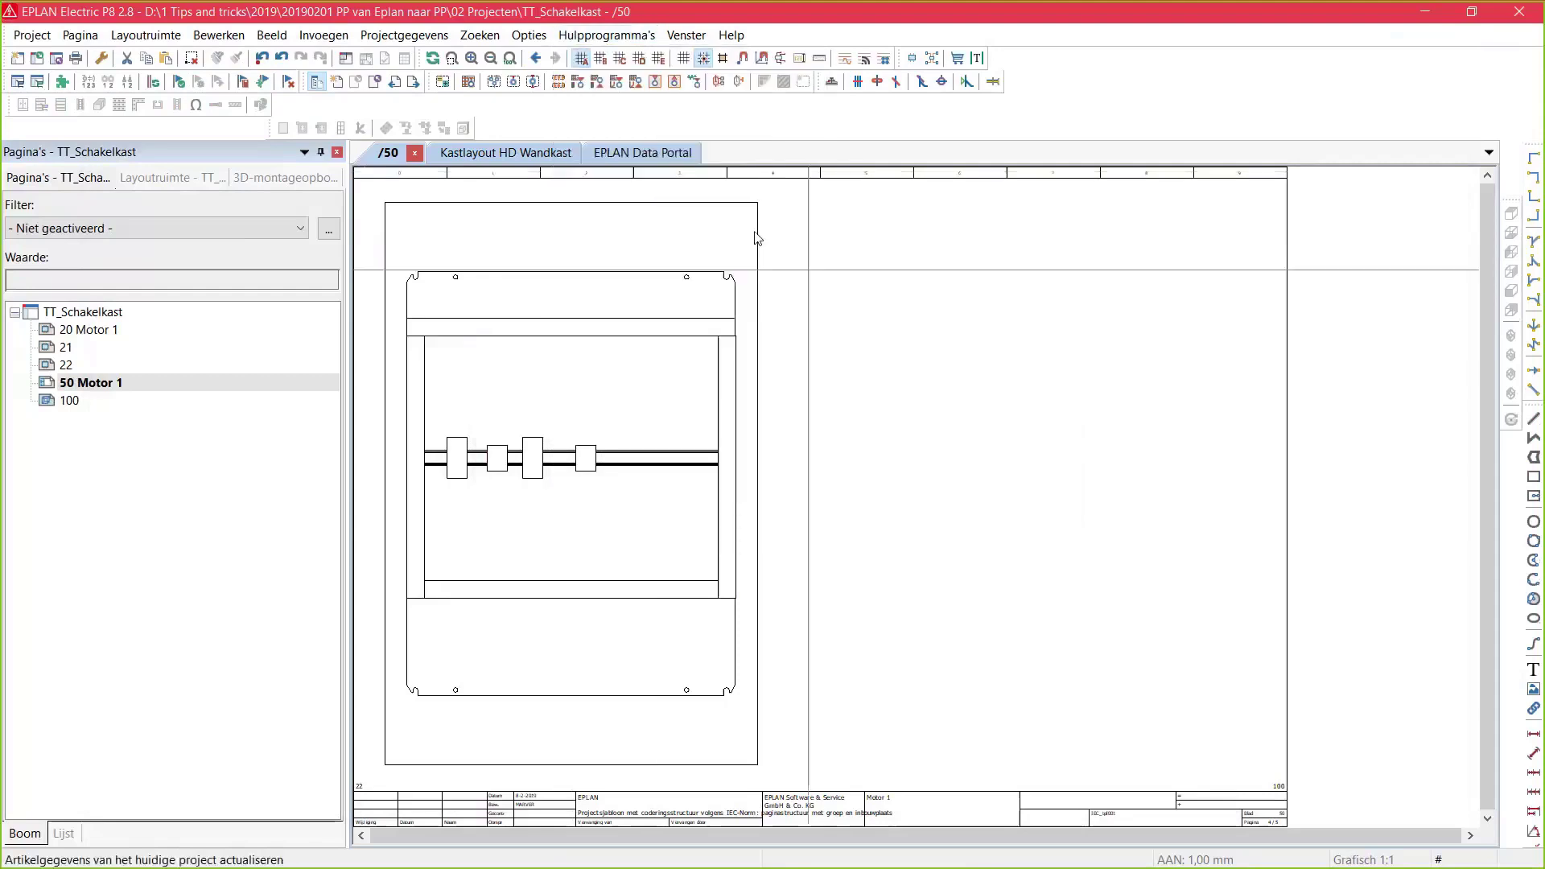
pyautogui.click(618, 35)
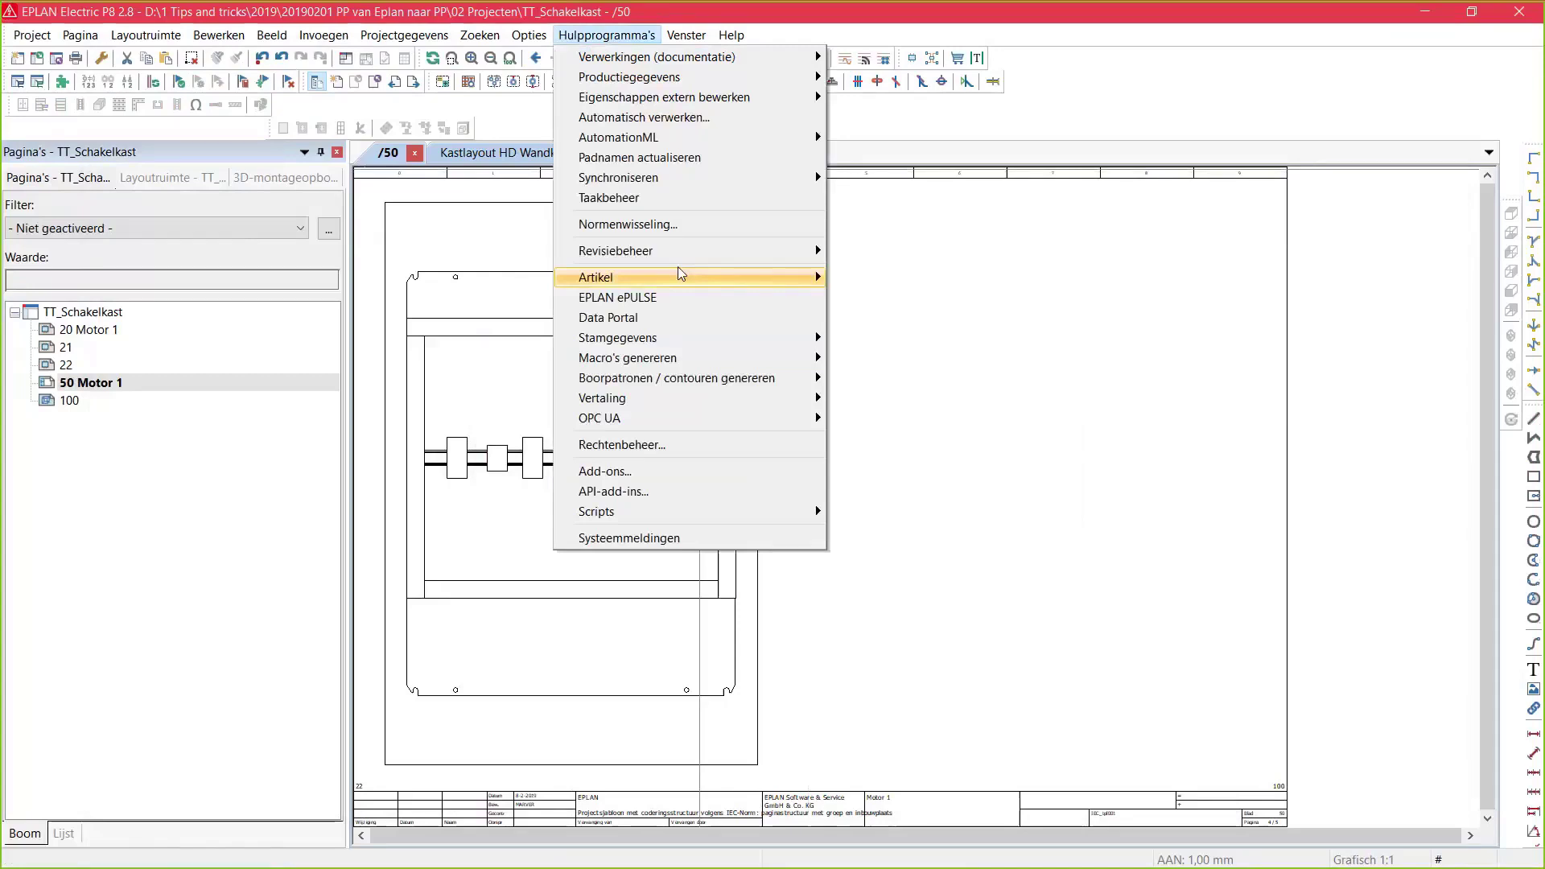
pyautogui.moveTo(681, 274)
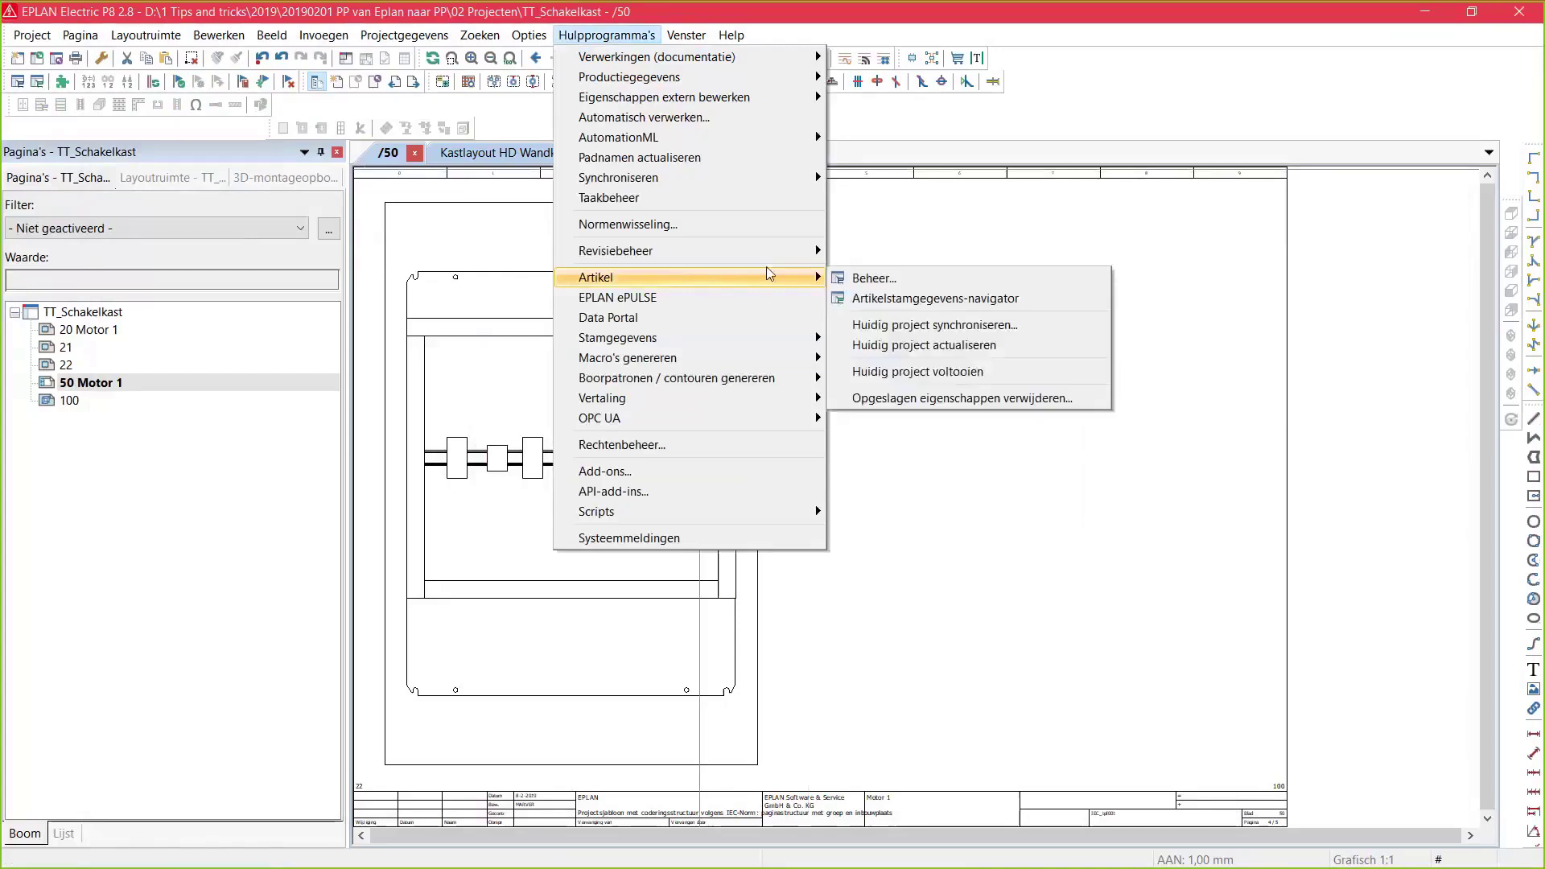
pyautogui.click(893, 371)
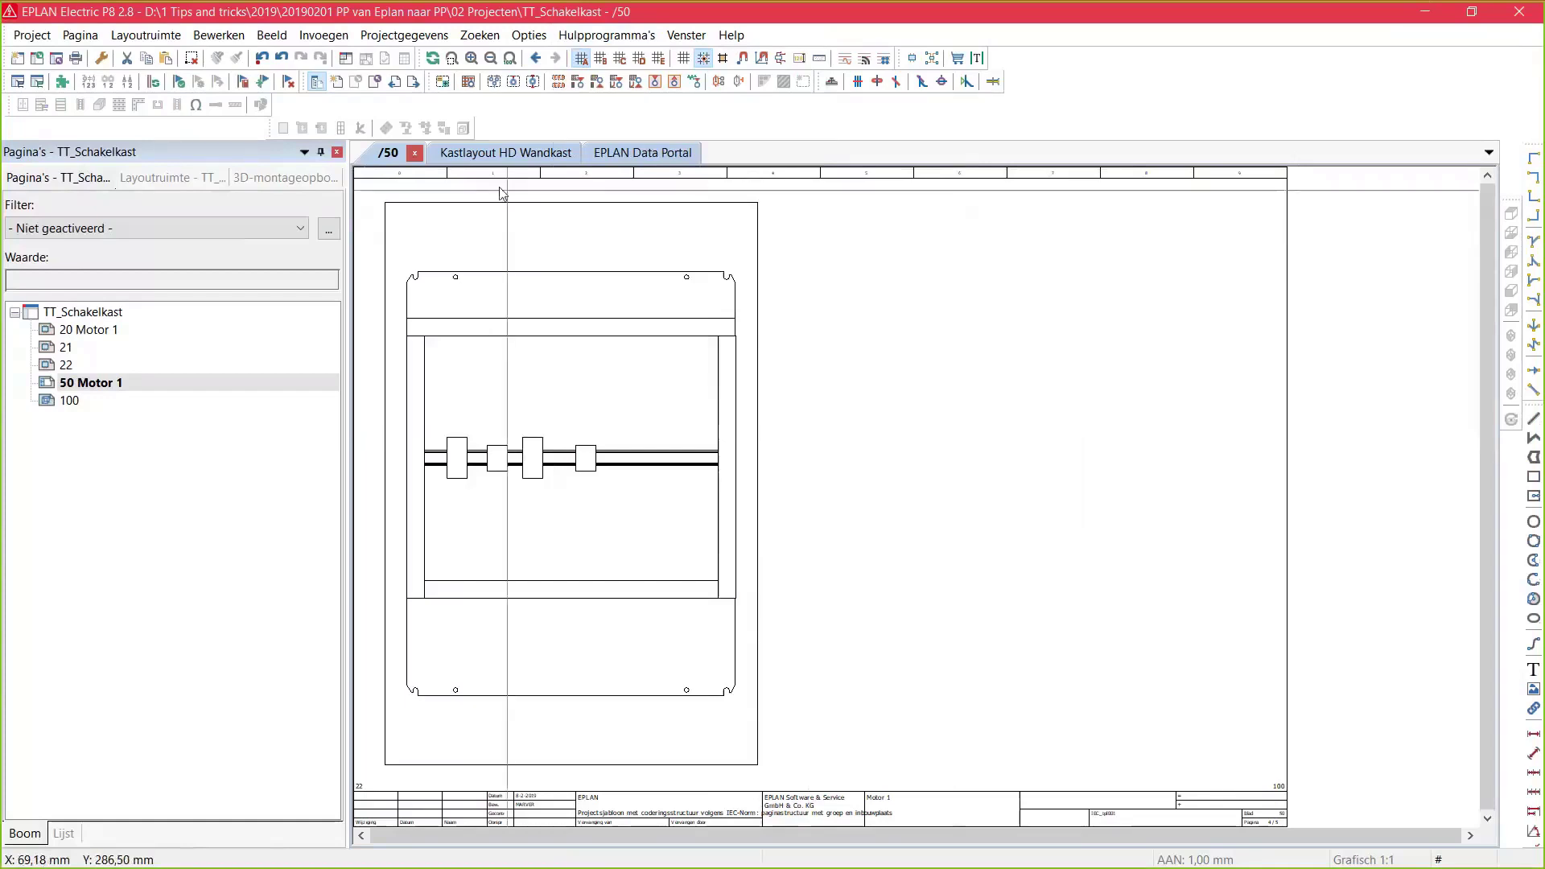
# Update the part placement of -Q0201 in Kastlayout HD Wandkast, accepting the new dimensions for MOE.PKZM0-10
pyautogui.click(460, 155)
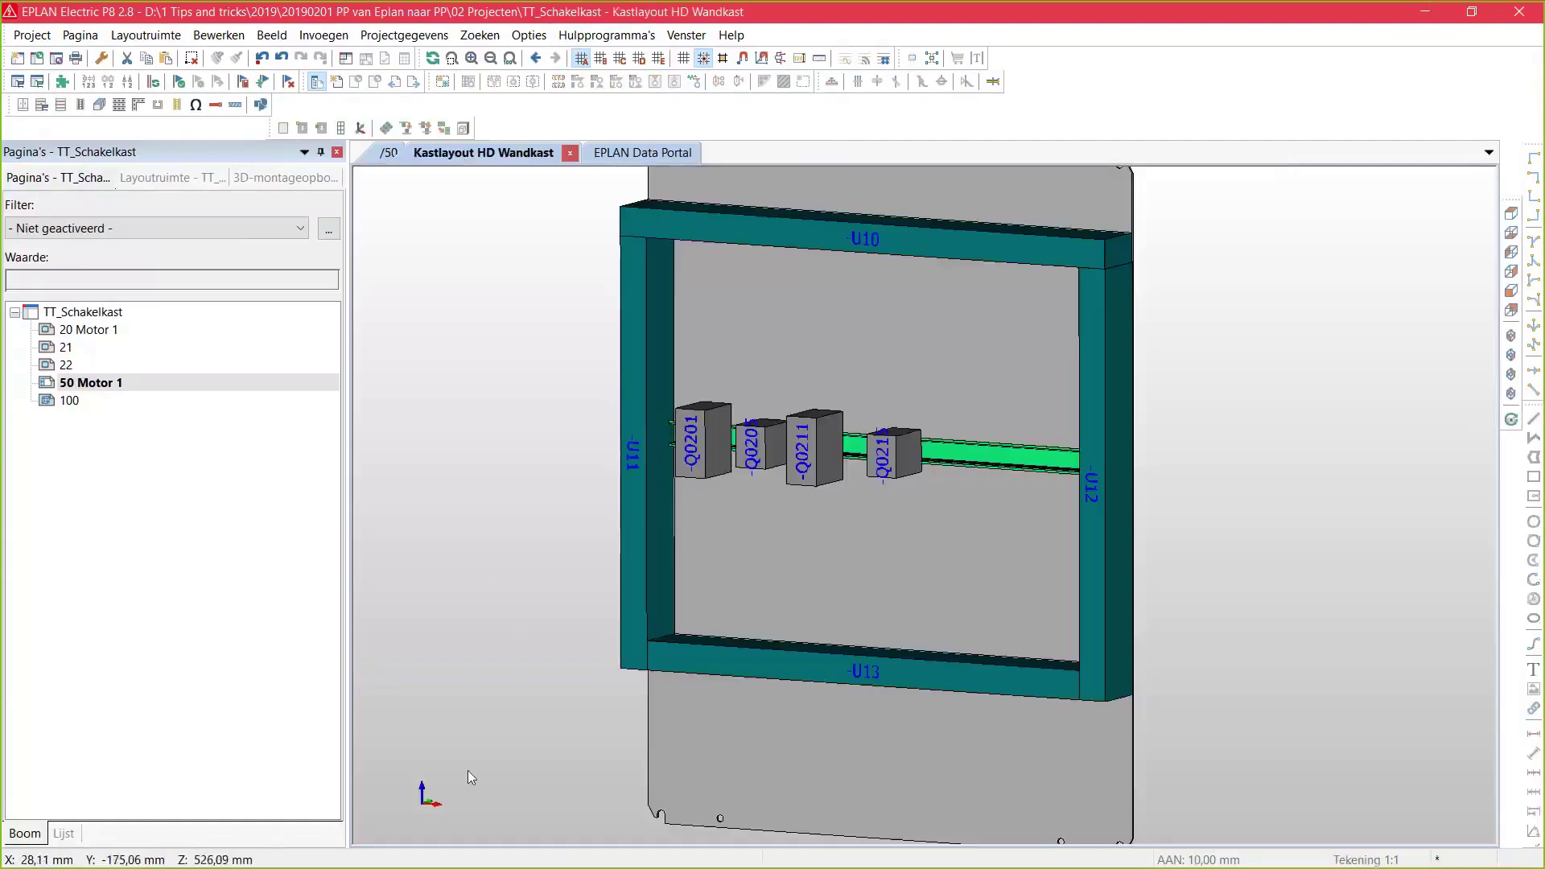
pyautogui.rightClick(691, 449)
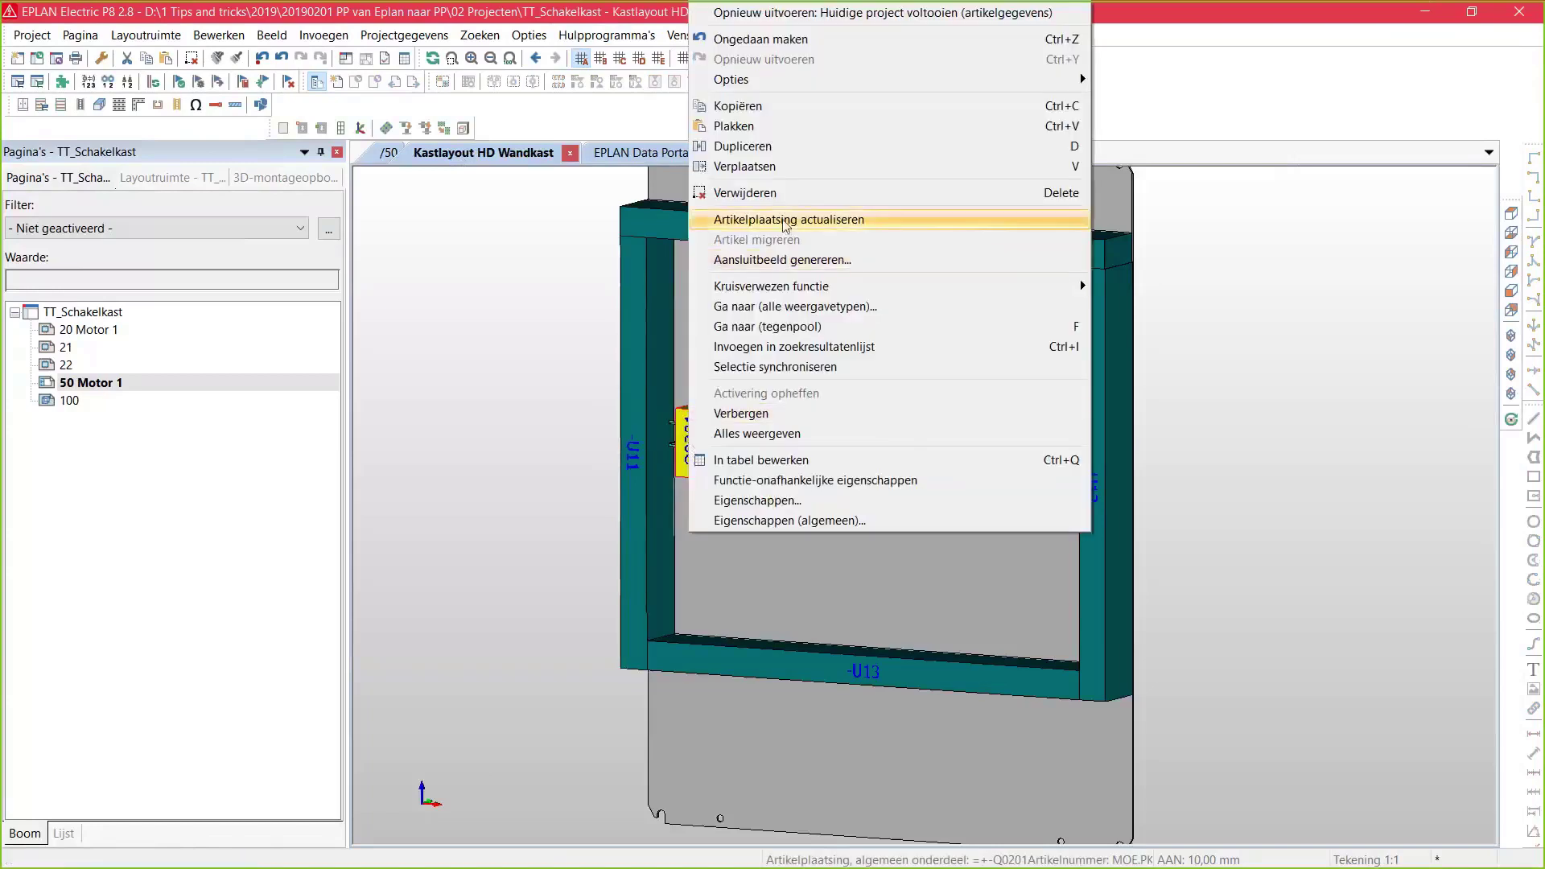
pyautogui.click(784, 221)
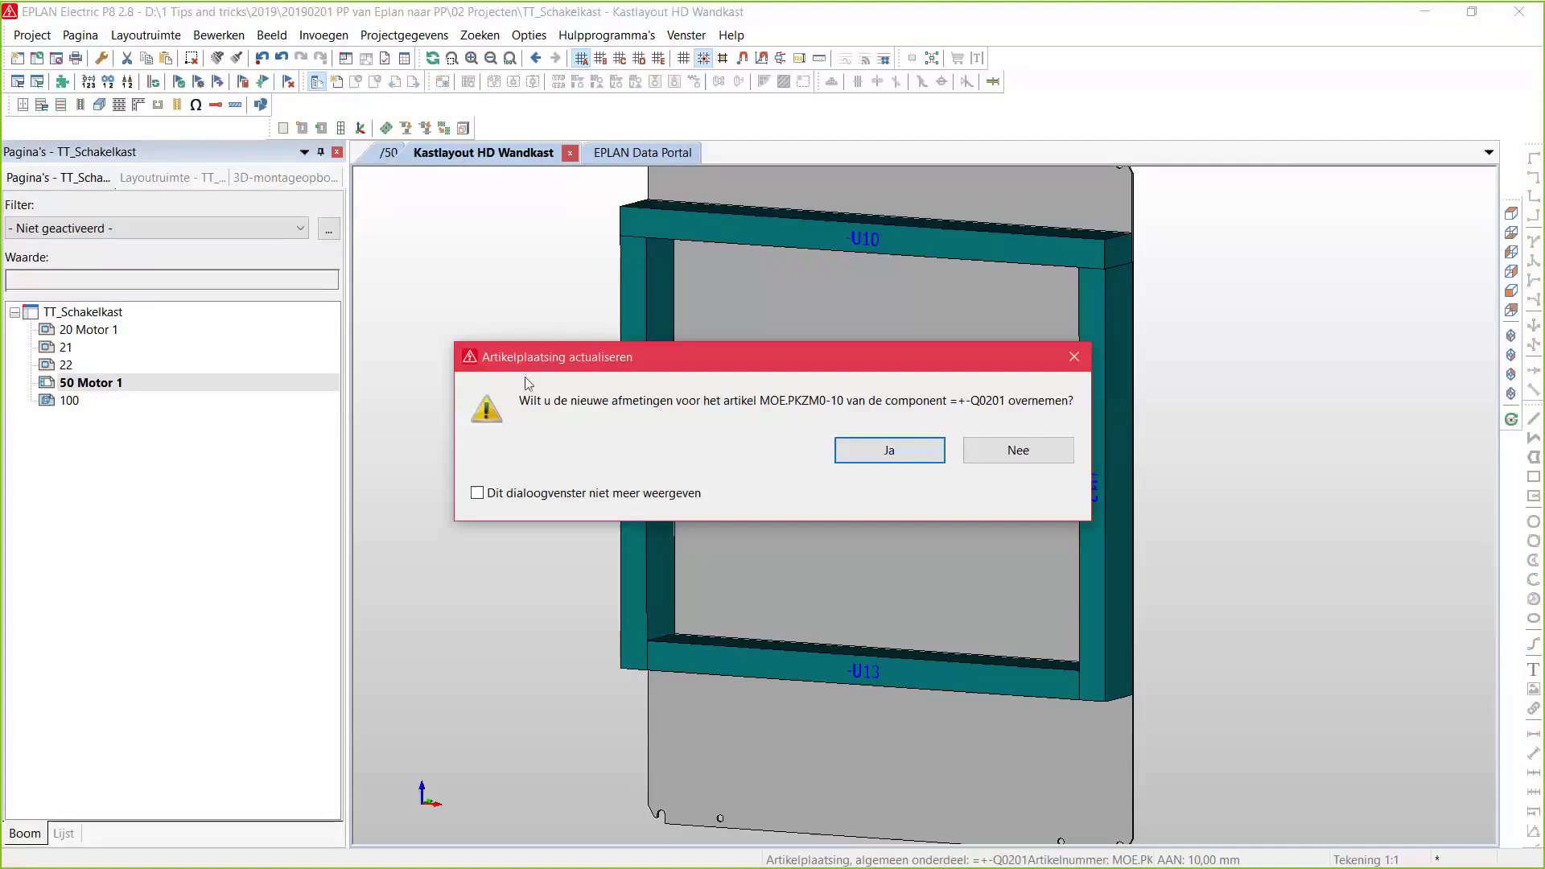
pyautogui.click(841, 455)
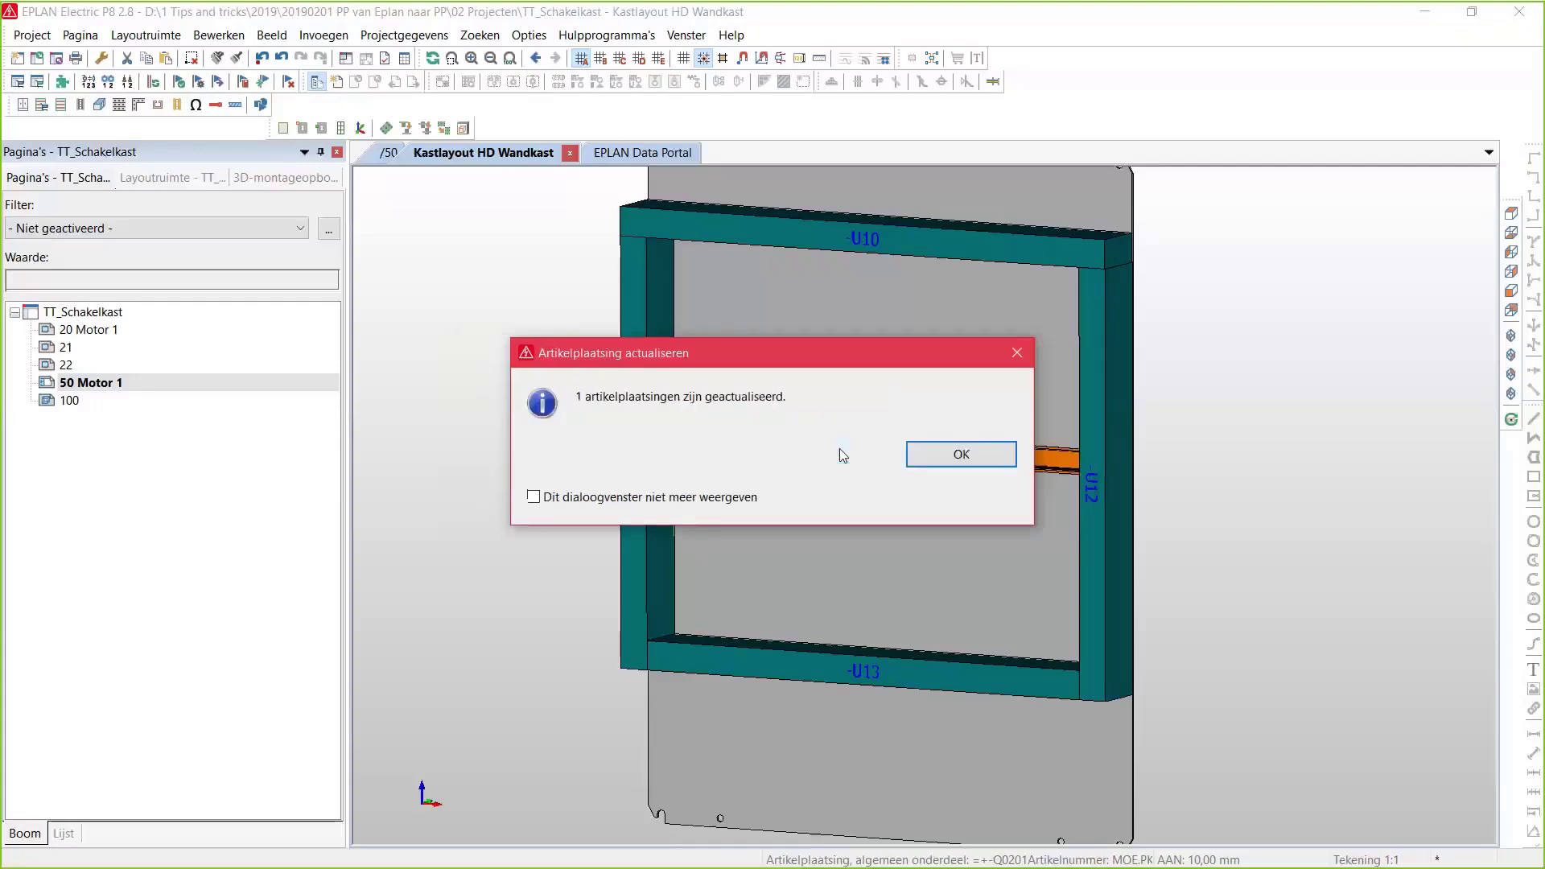
pyautogui.click(925, 453)
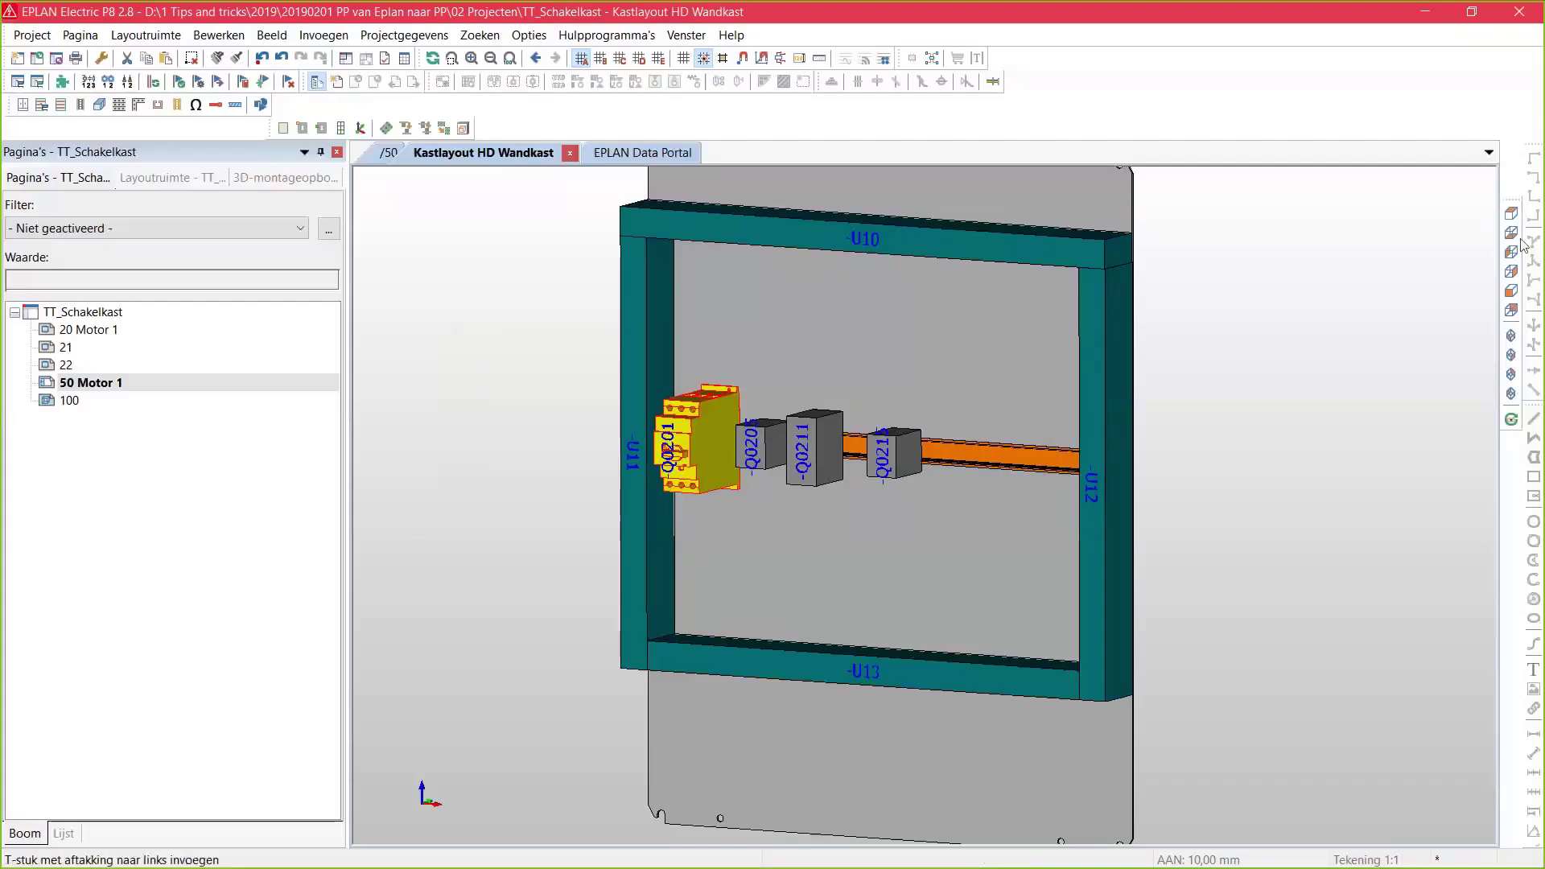
# Update the part placements of -Q0205, -Q0211 and -Q0215 together from the front view, accepting the new dimensions for all
pyautogui.click(1516, 301)
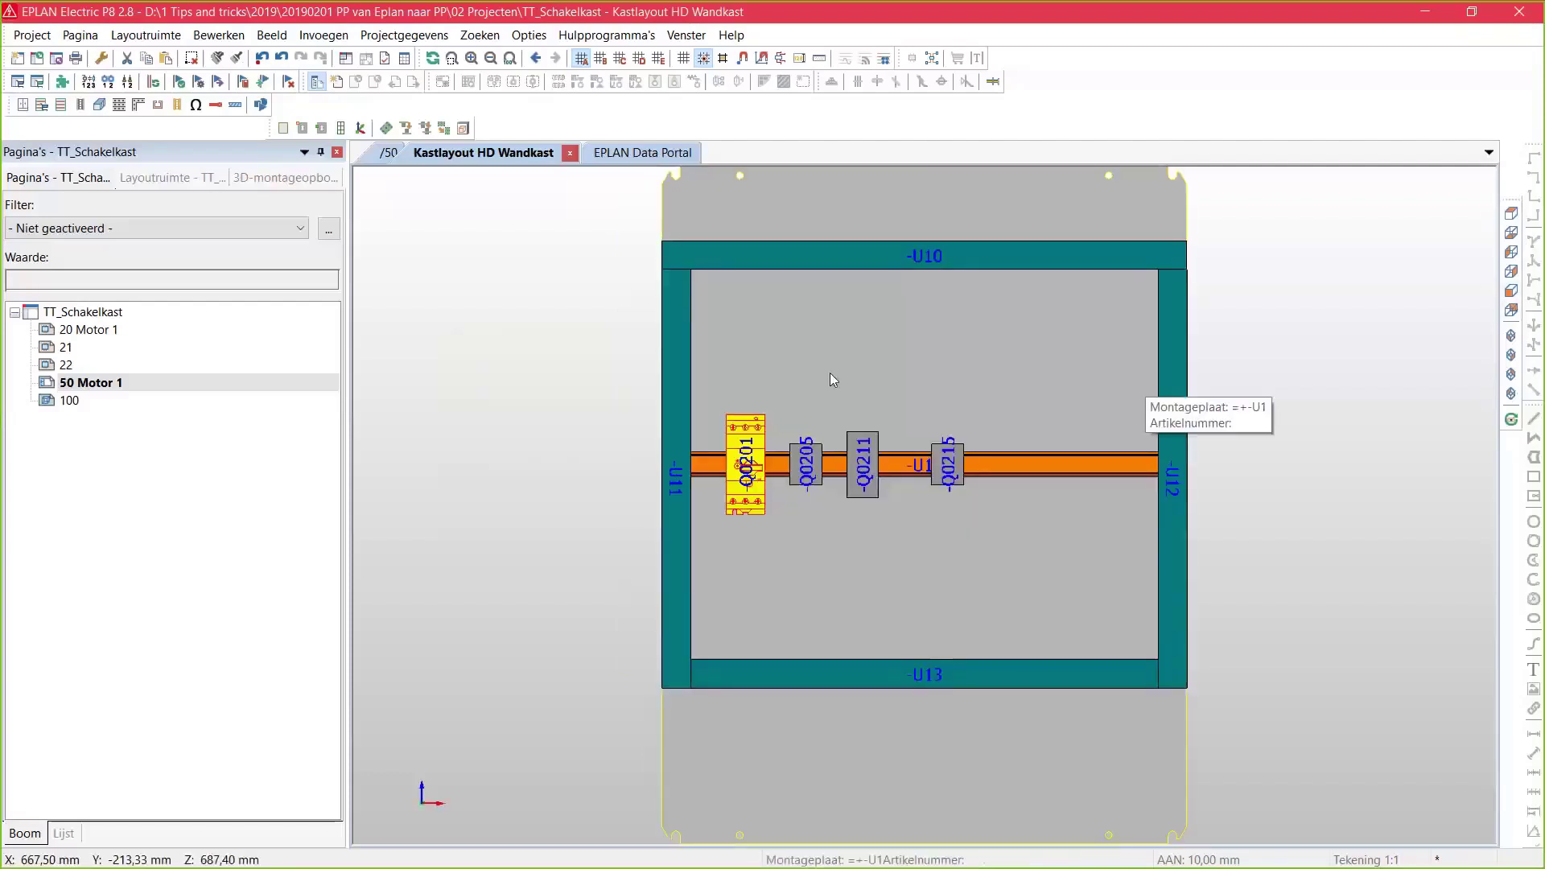
pyautogui.moveTo(783, 383); pyautogui.dragTo(974, 576)
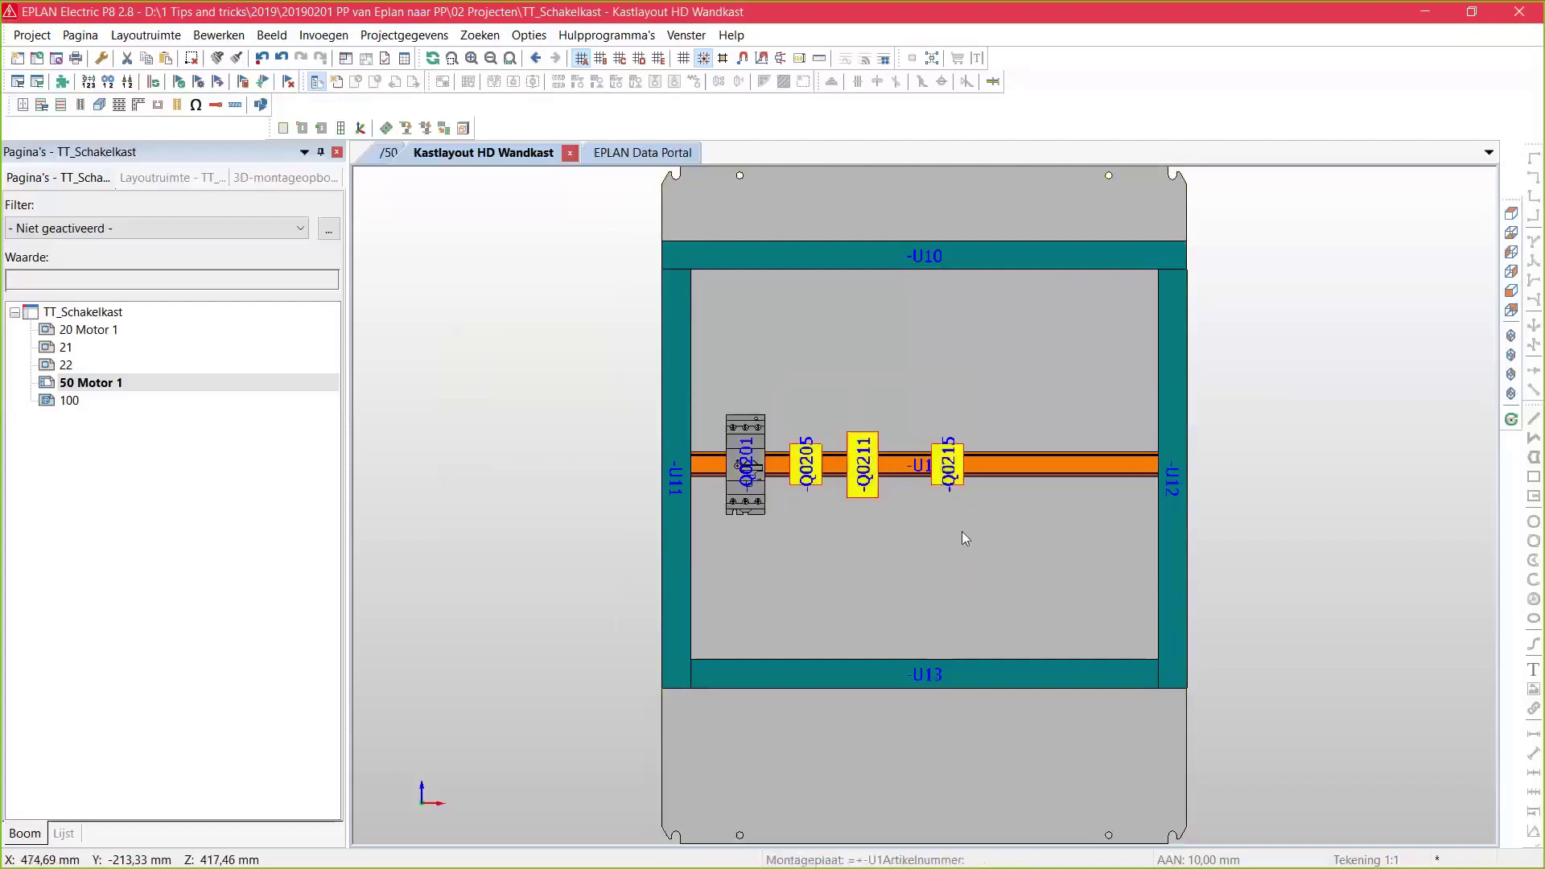
pyautogui.rightClick(946, 471)
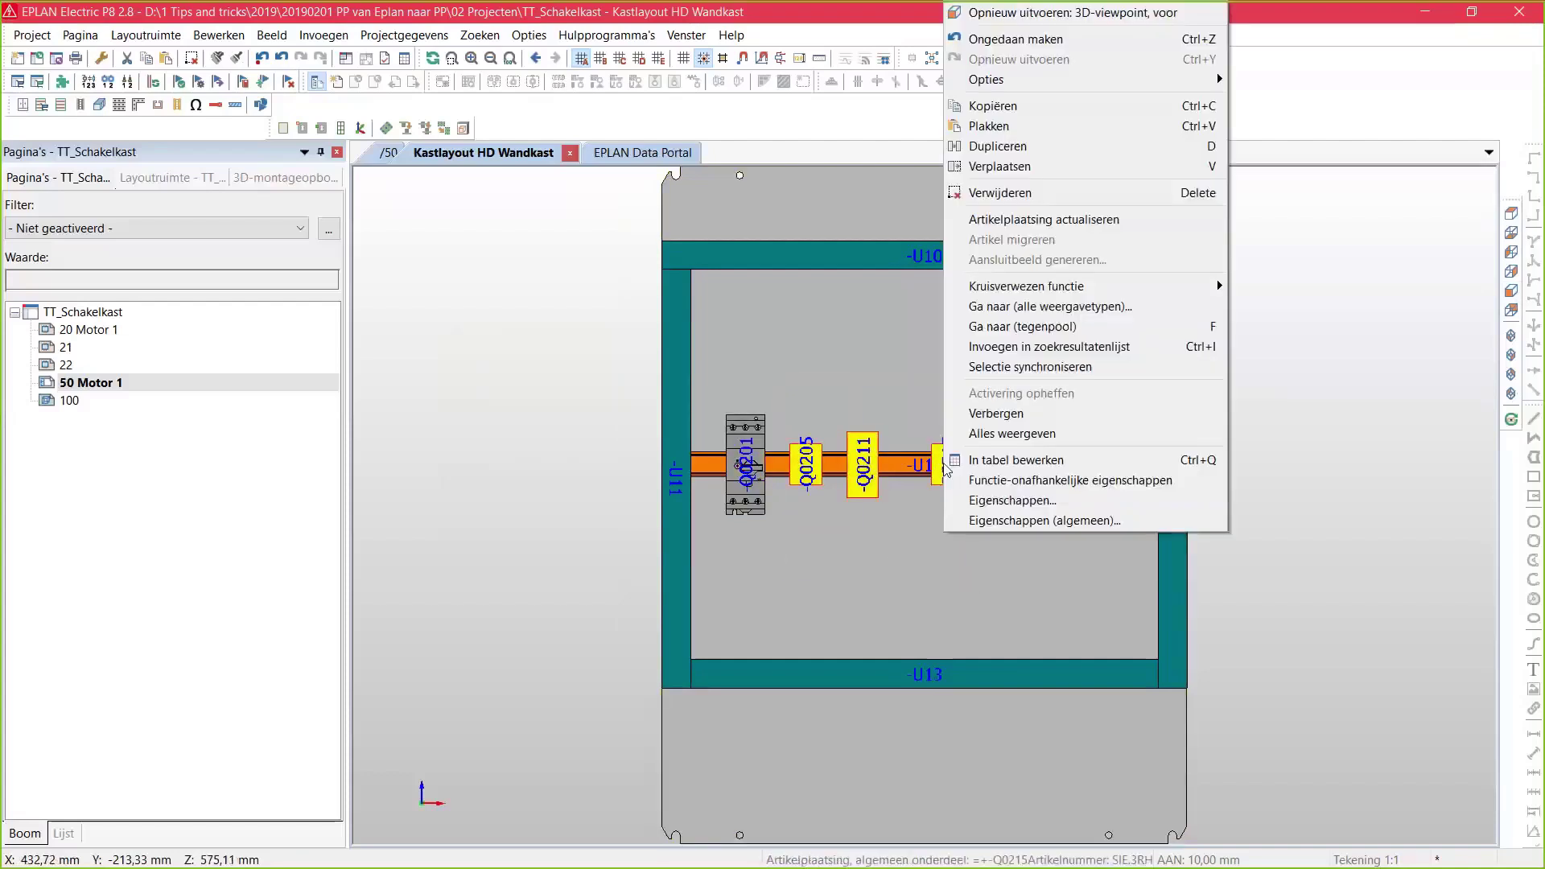
pyautogui.click(1059, 218)
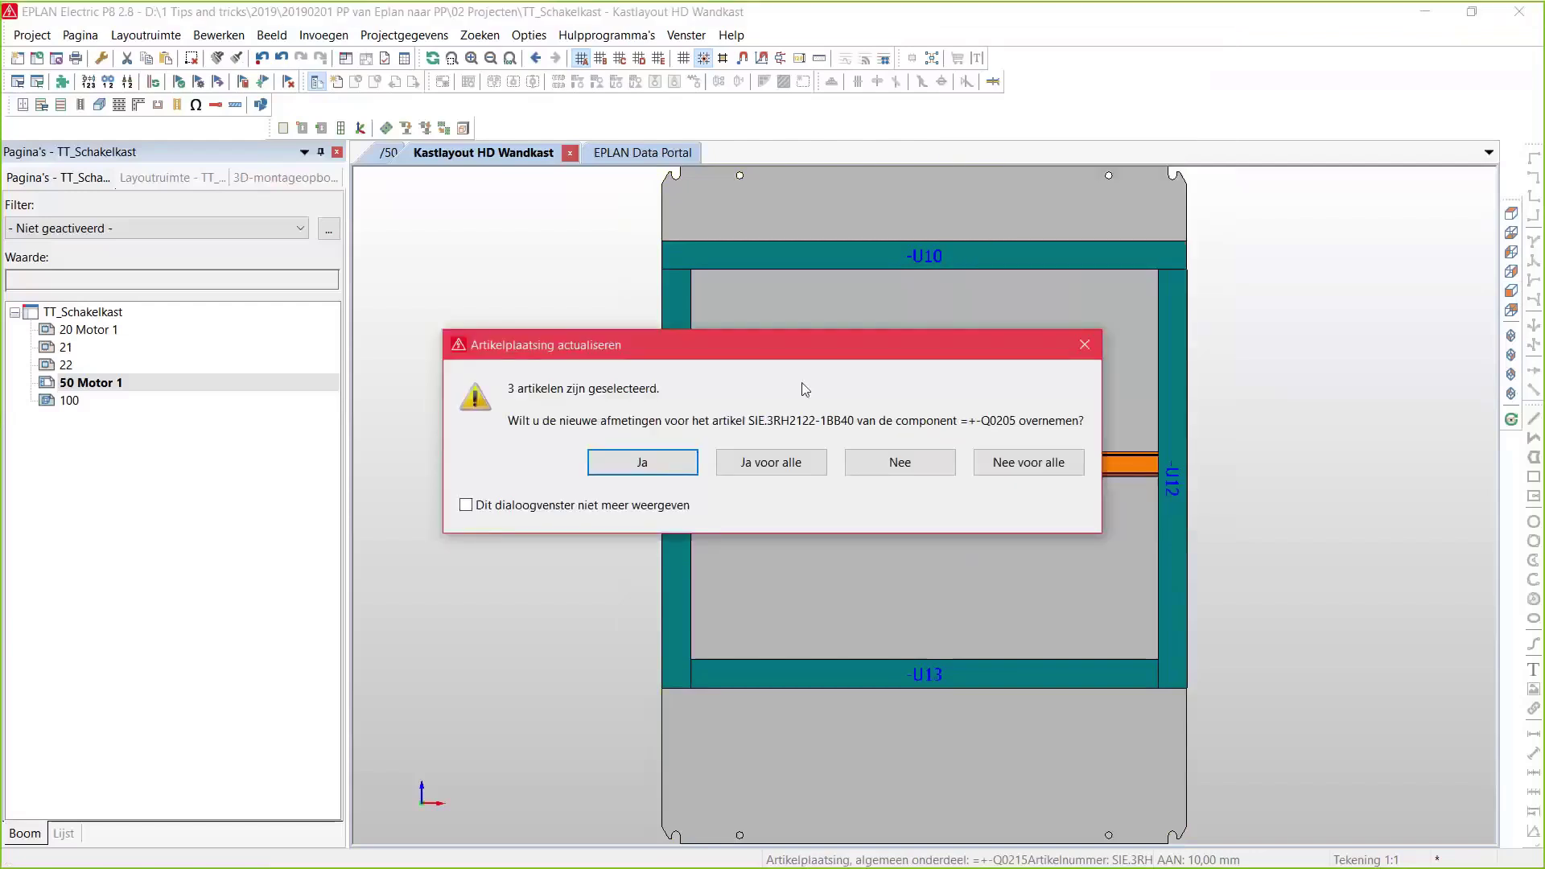
pyautogui.click(770, 466)
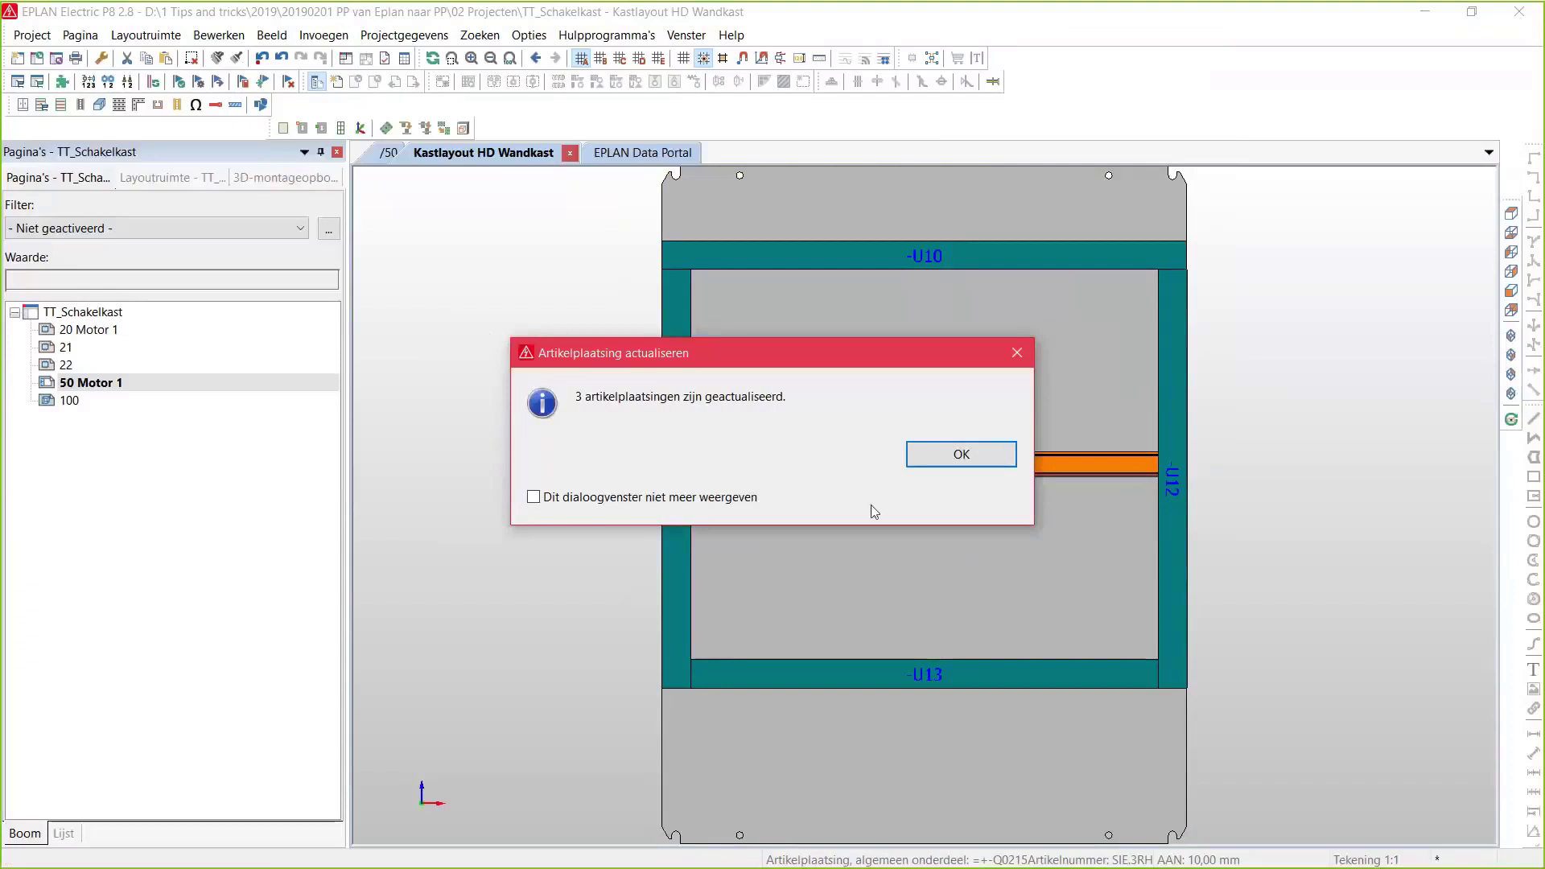
pyautogui.click(966, 457)
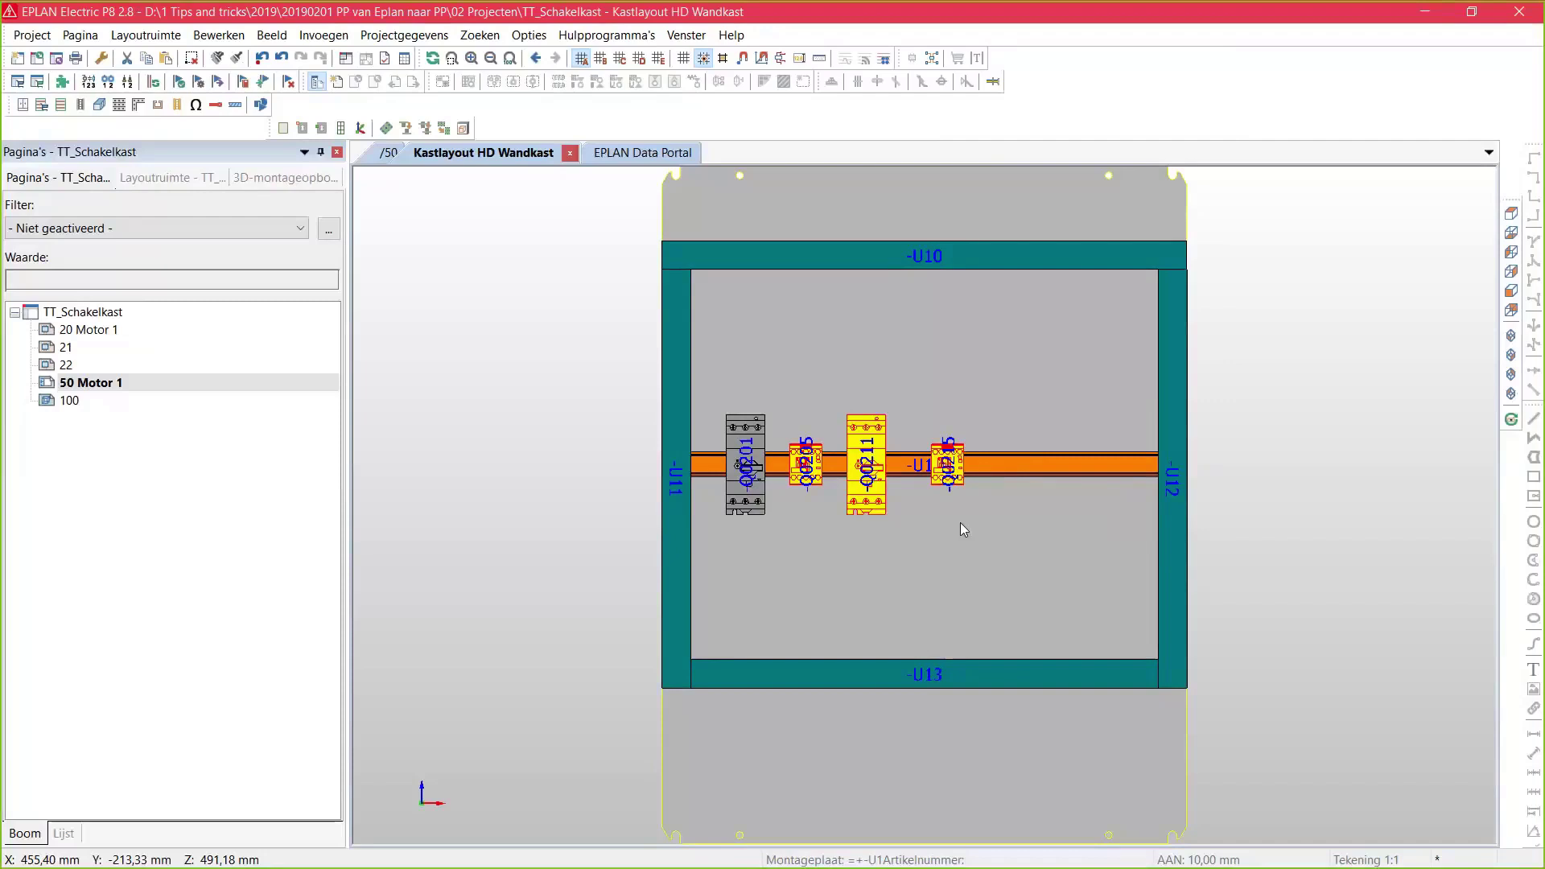
# Show the connection point designations (Aansluitcodes) in the 3D layout and examine relay -Q0205 up close
pyautogui.press('Left')
pyautogui.press('Left')
pyautogui.scroll(5, 951, 519)
pyautogui.press('Right')
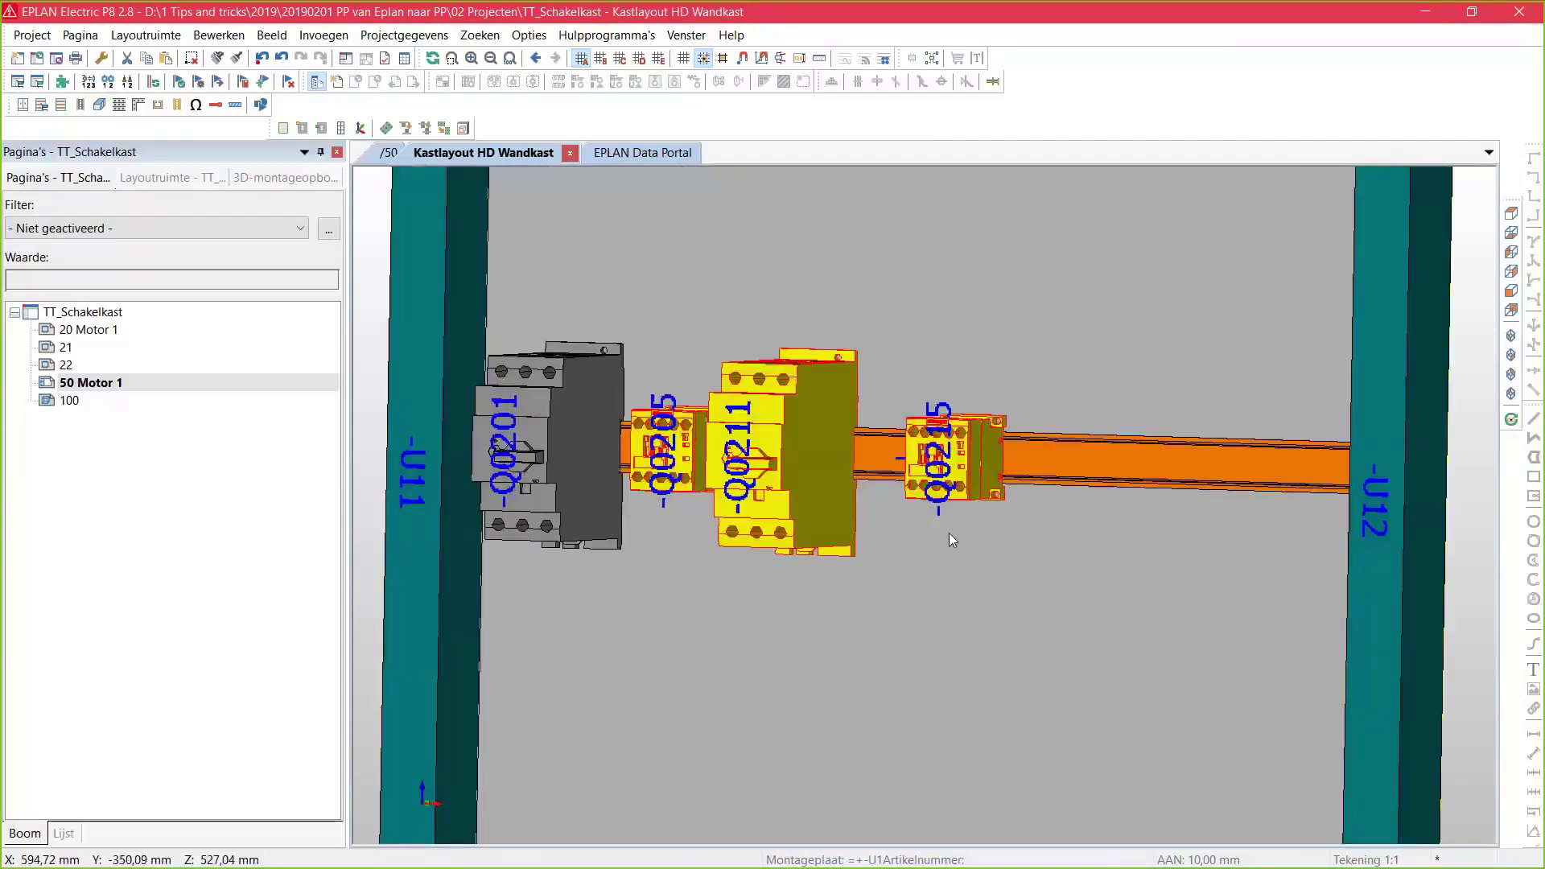
pyautogui.press('Right')
pyautogui.click(272, 35)
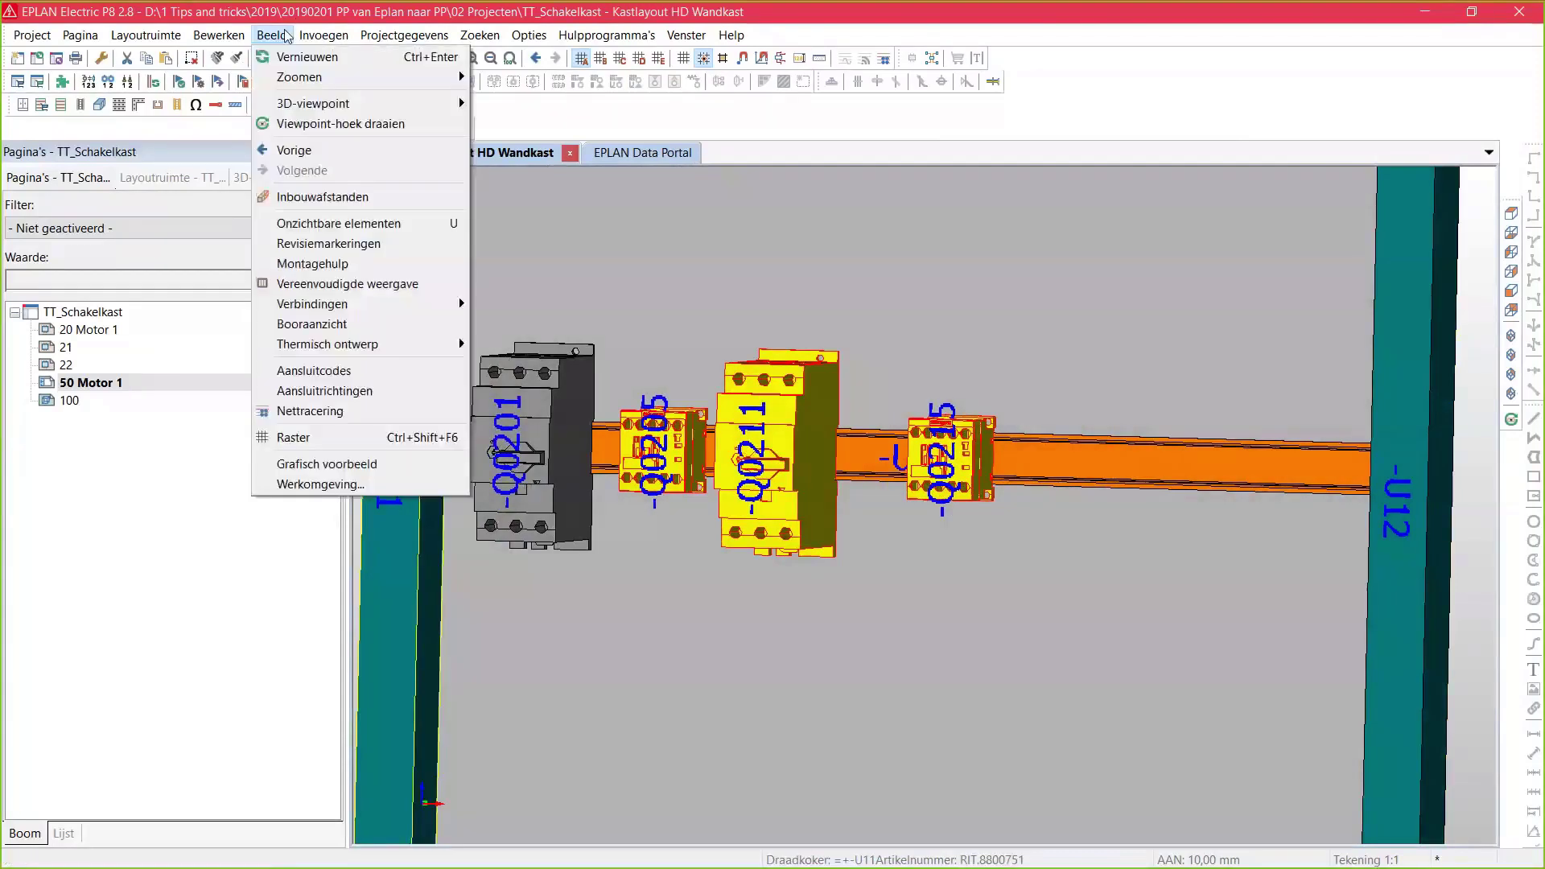
pyautogui.click(304, 369)
pyautogui.scroll(4, 654, 447)
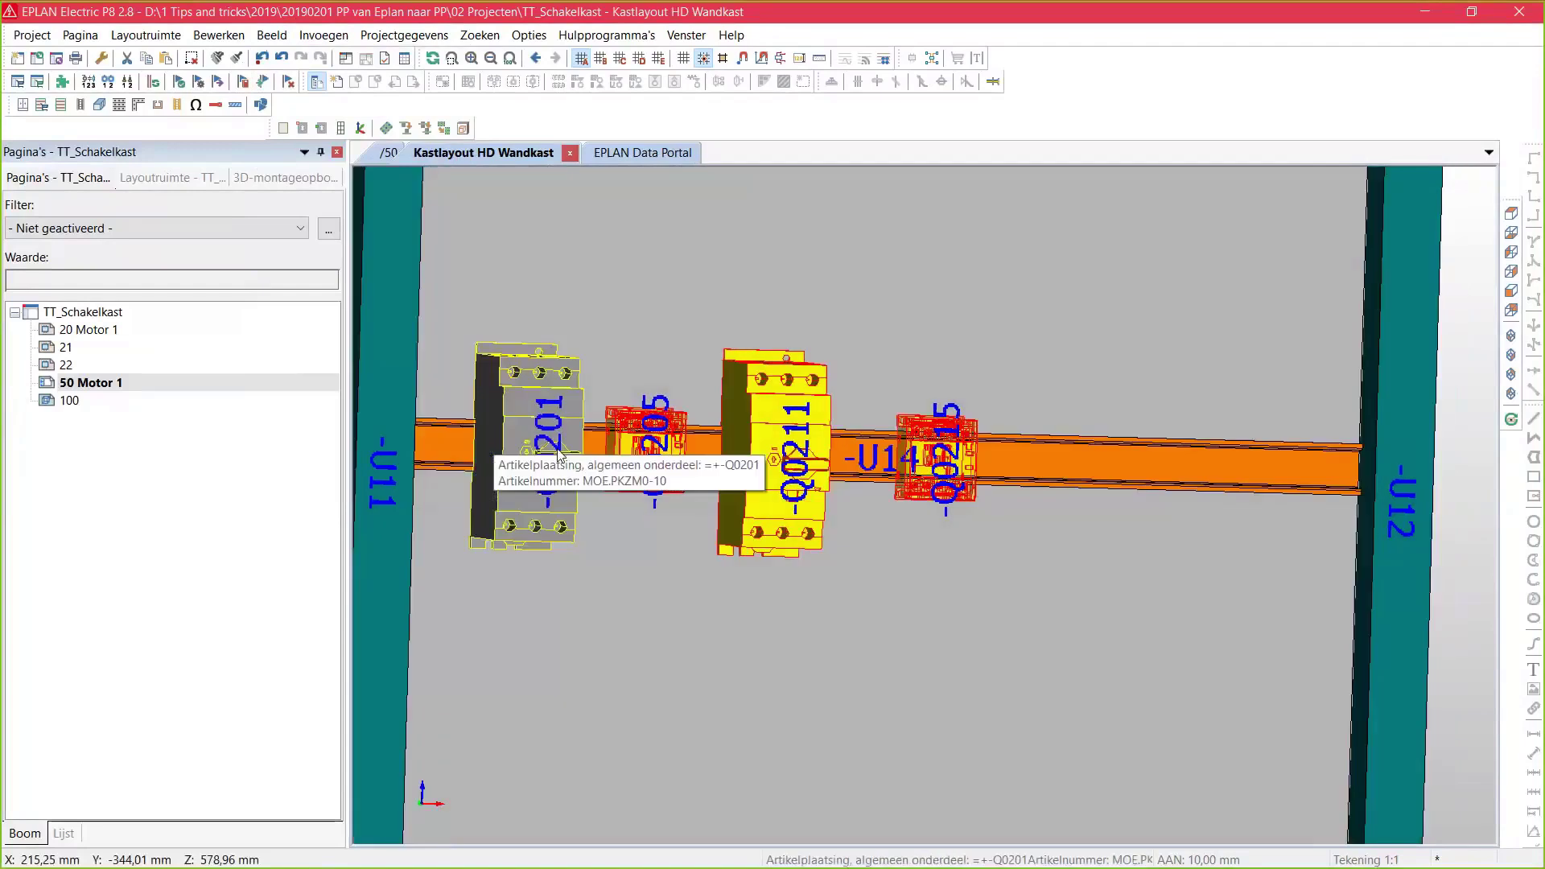
pyautogui.scroll(3, 654, 447)
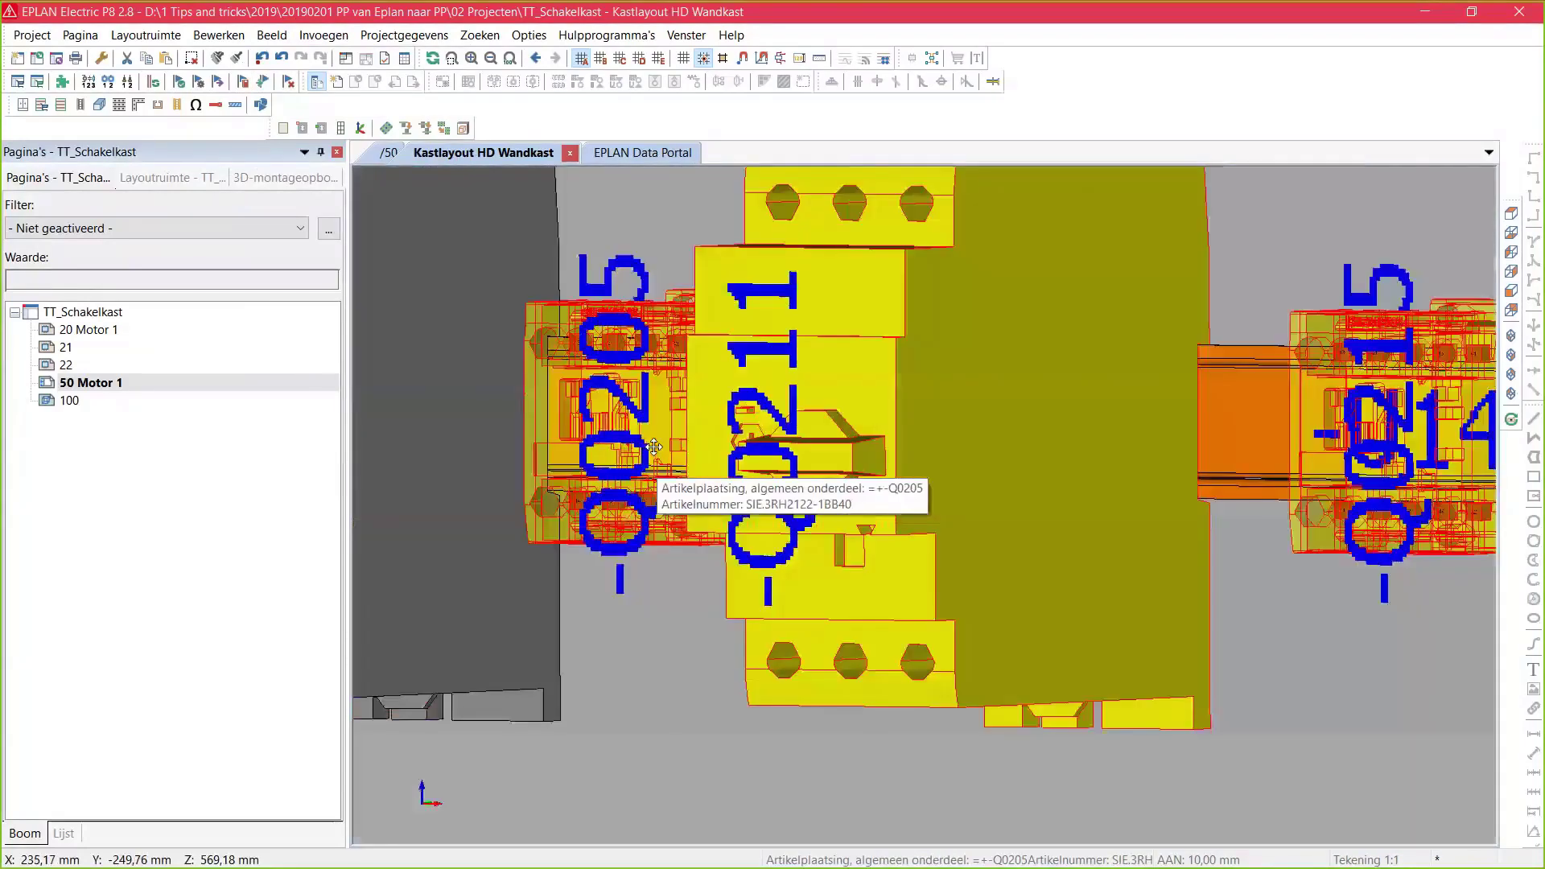
pyautogui.scroll(2, 654, 448)
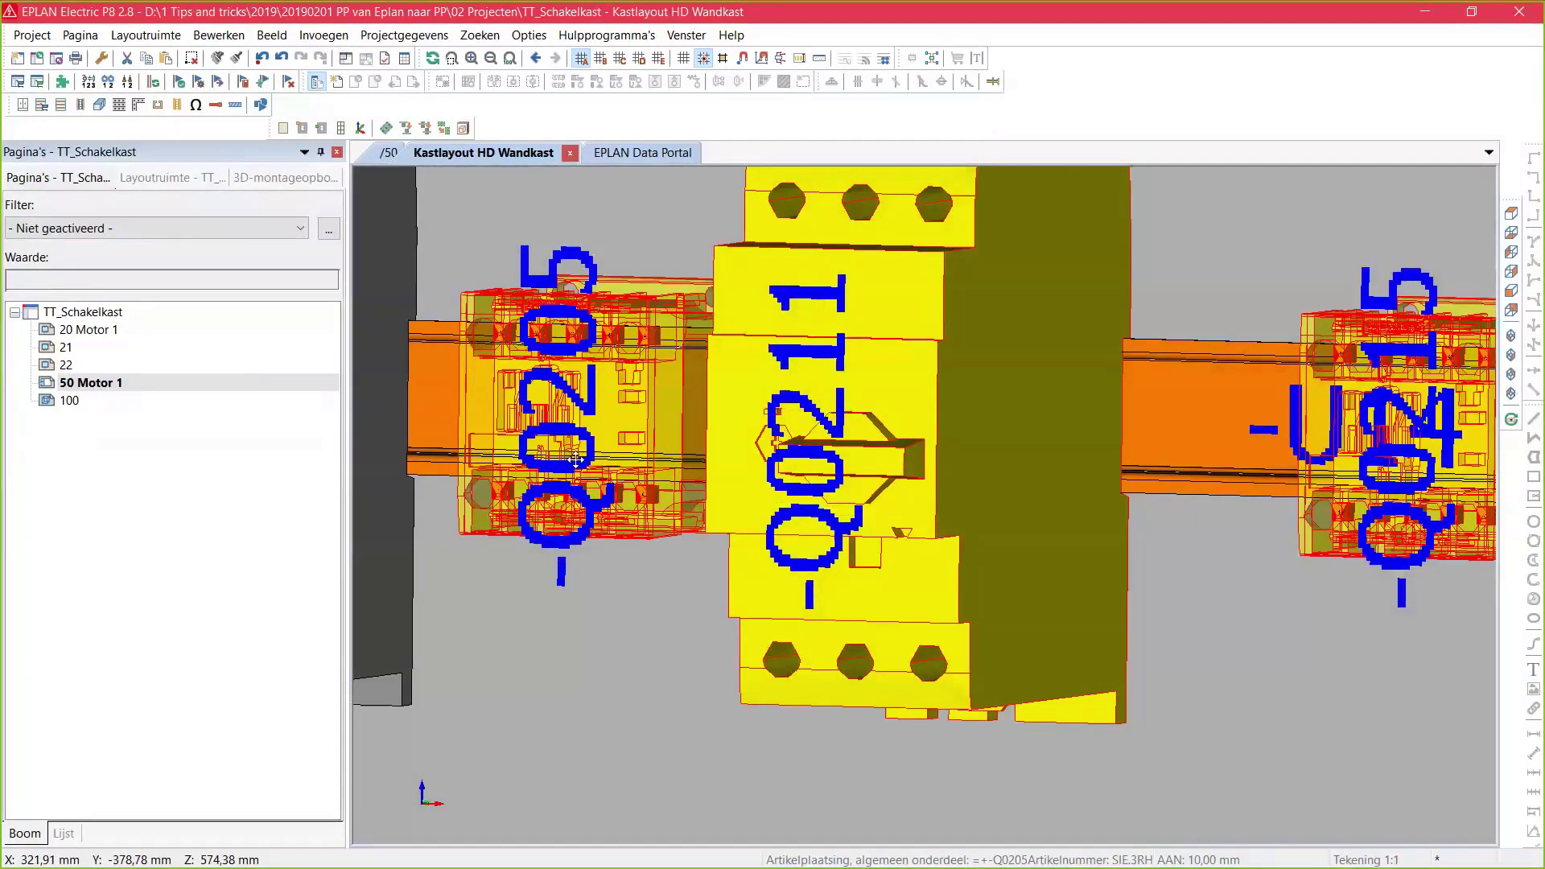
# Compare -Q0211 with the neighbouring relays, return the layout to the full front view, and clear the selection
pyautogui.click(868, 404)
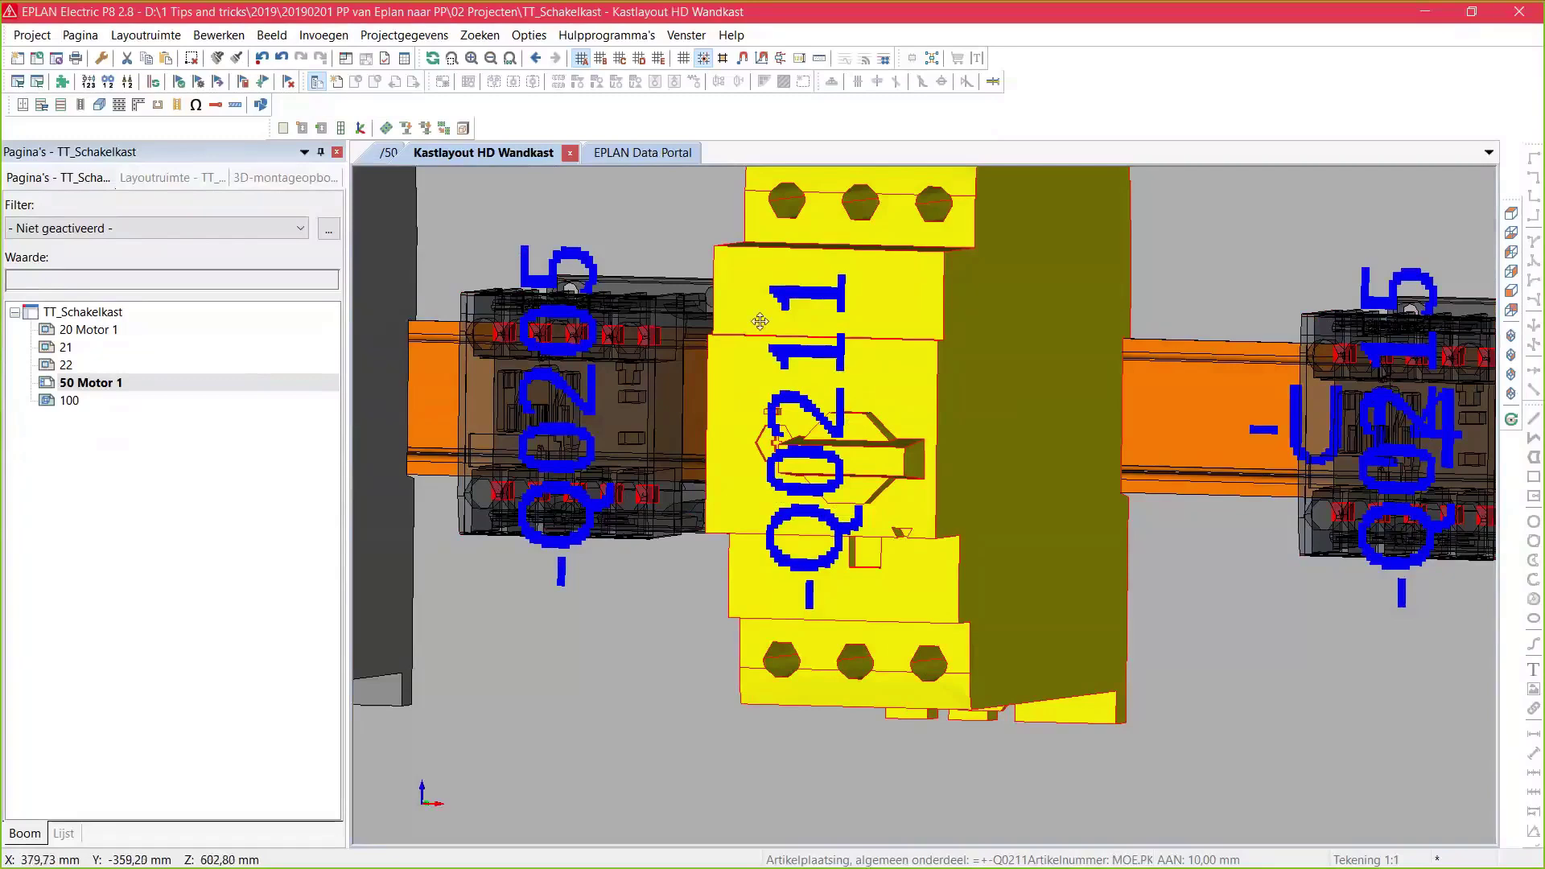
pyautogui.click(1164, 549)
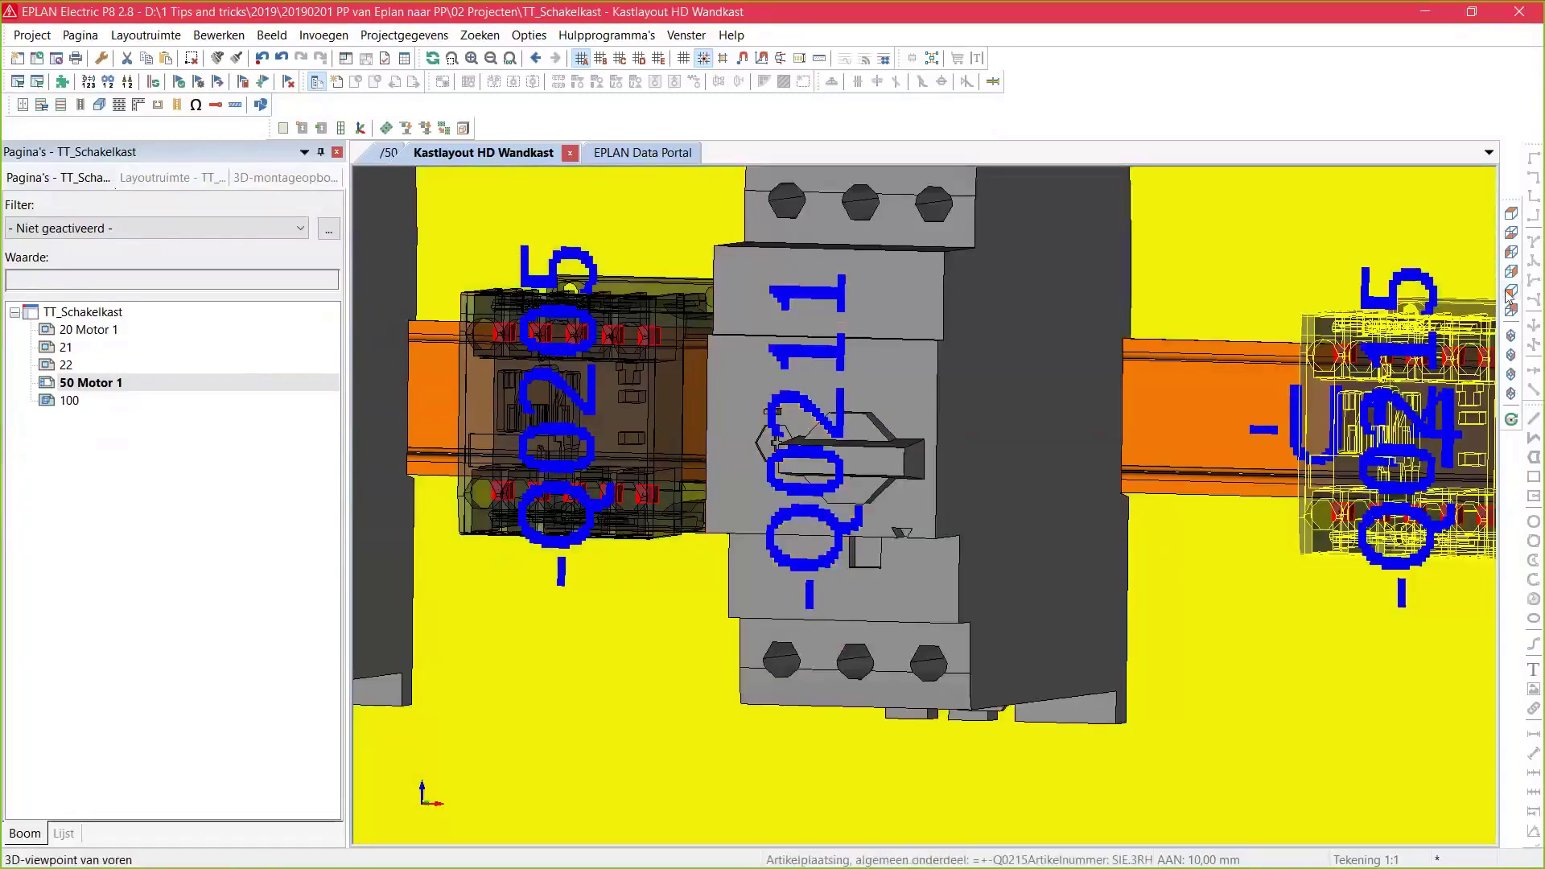
pyautogui.press('Home')
pyautogui.click(1300, 420)
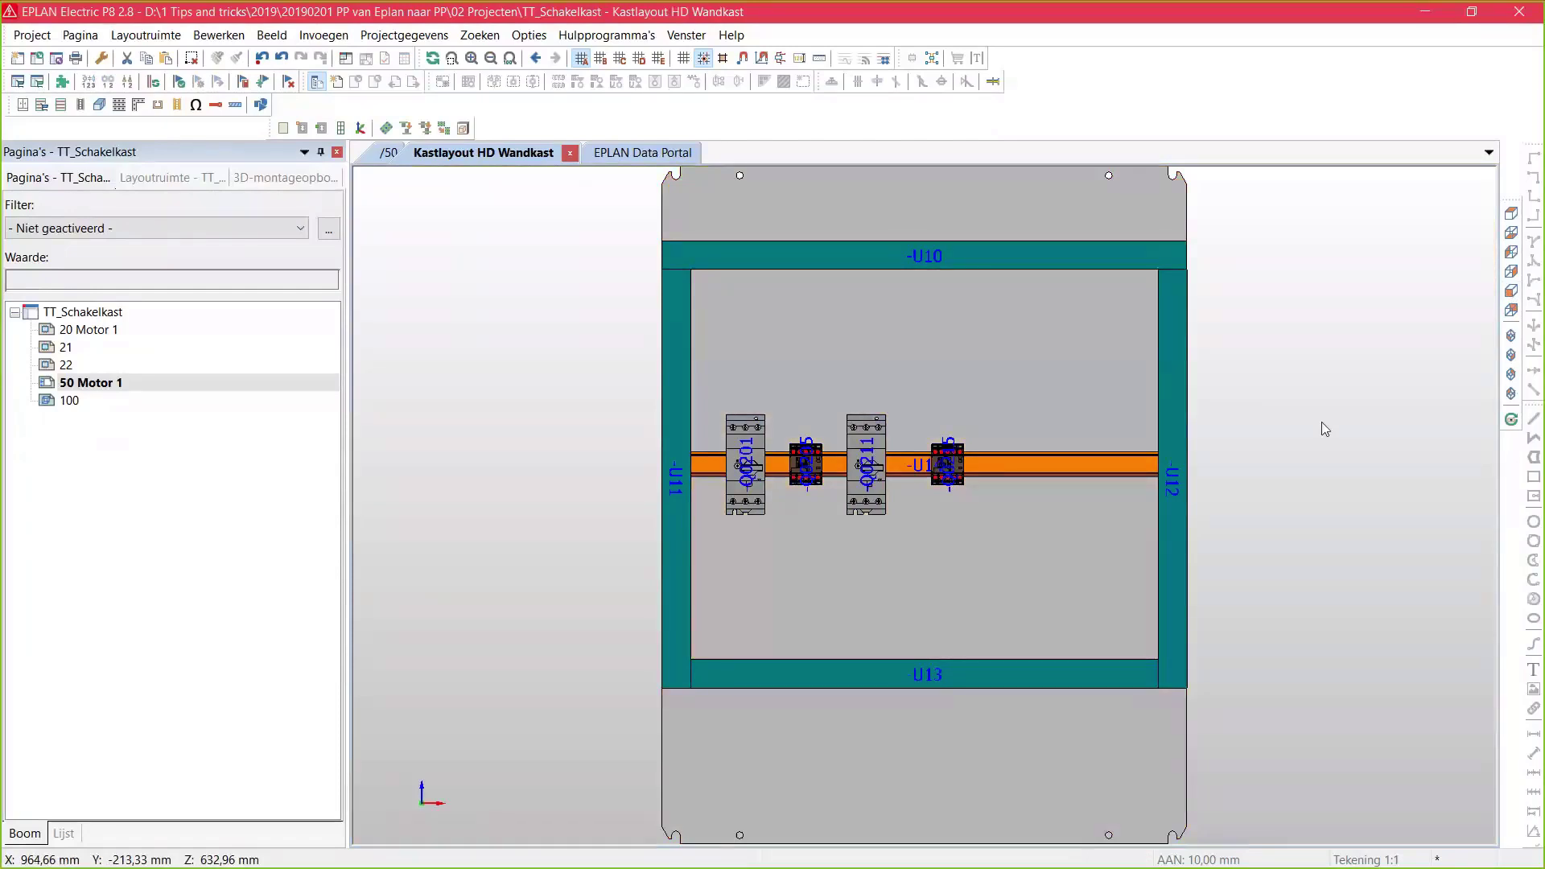
# Update the model view on page 50 Motor 1 and inspect the parts drawn on the mounting rail
pyautogui.click(90, 383)
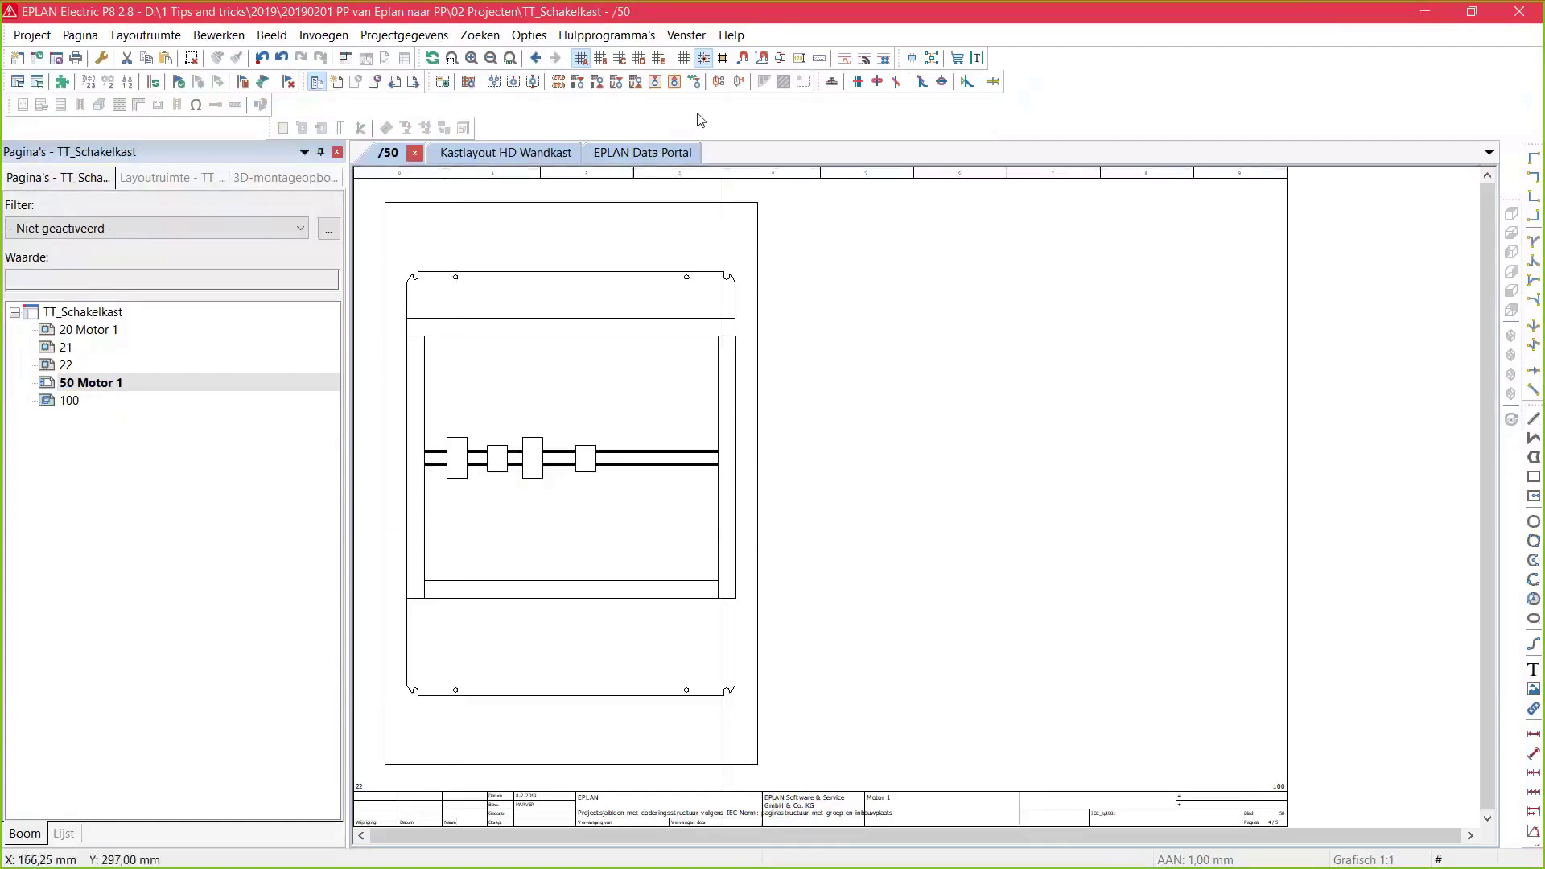
pyautogui.click(640, 37)
pyautogui.moveTo(644, 58)
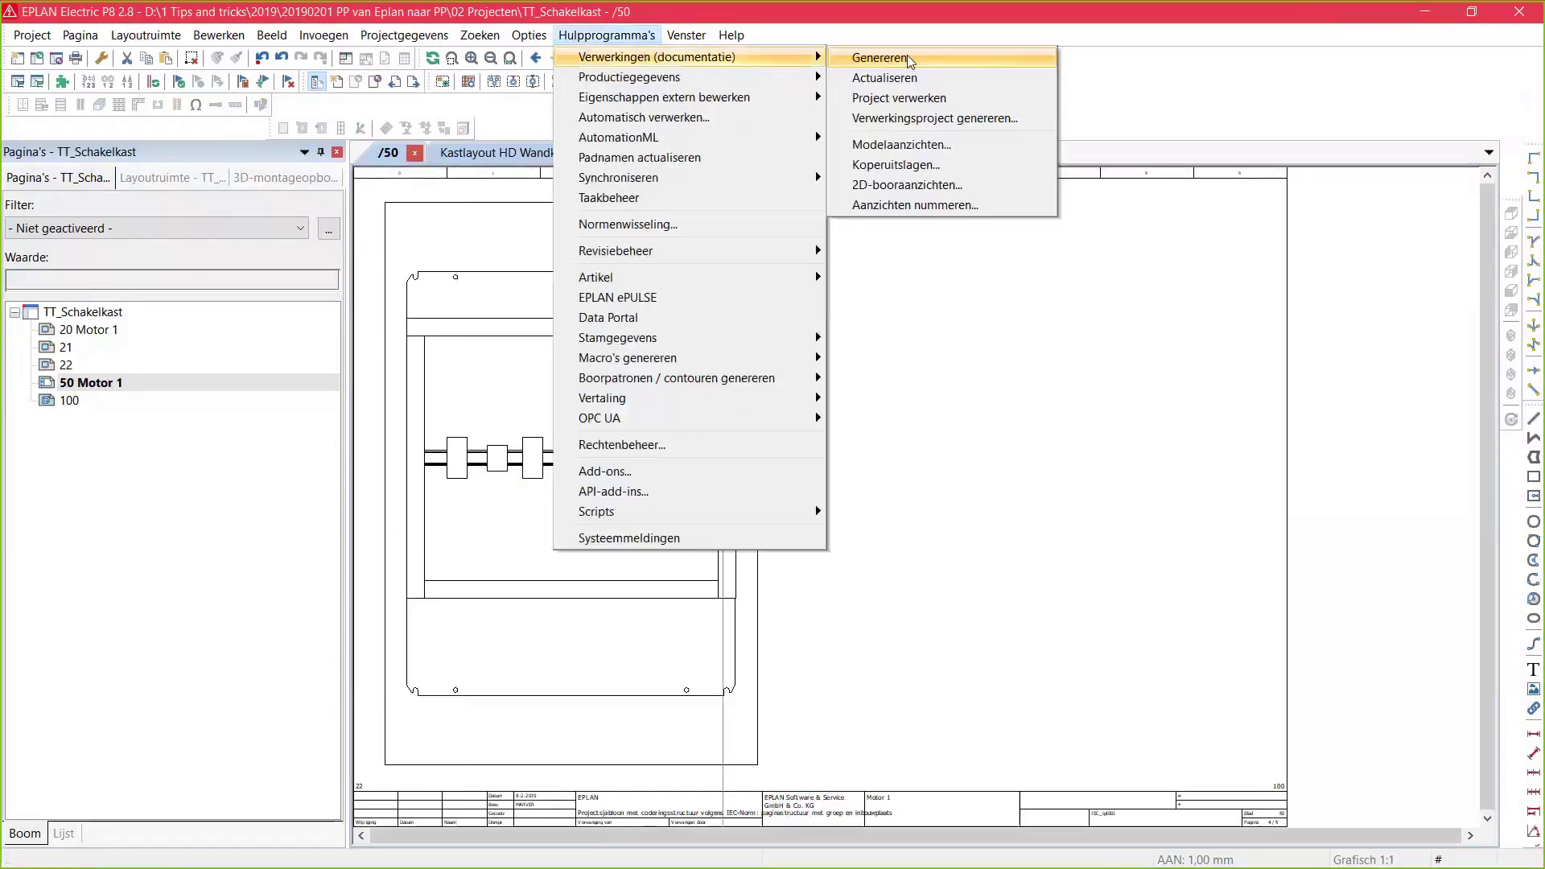
pyautogui.click(884, 78)
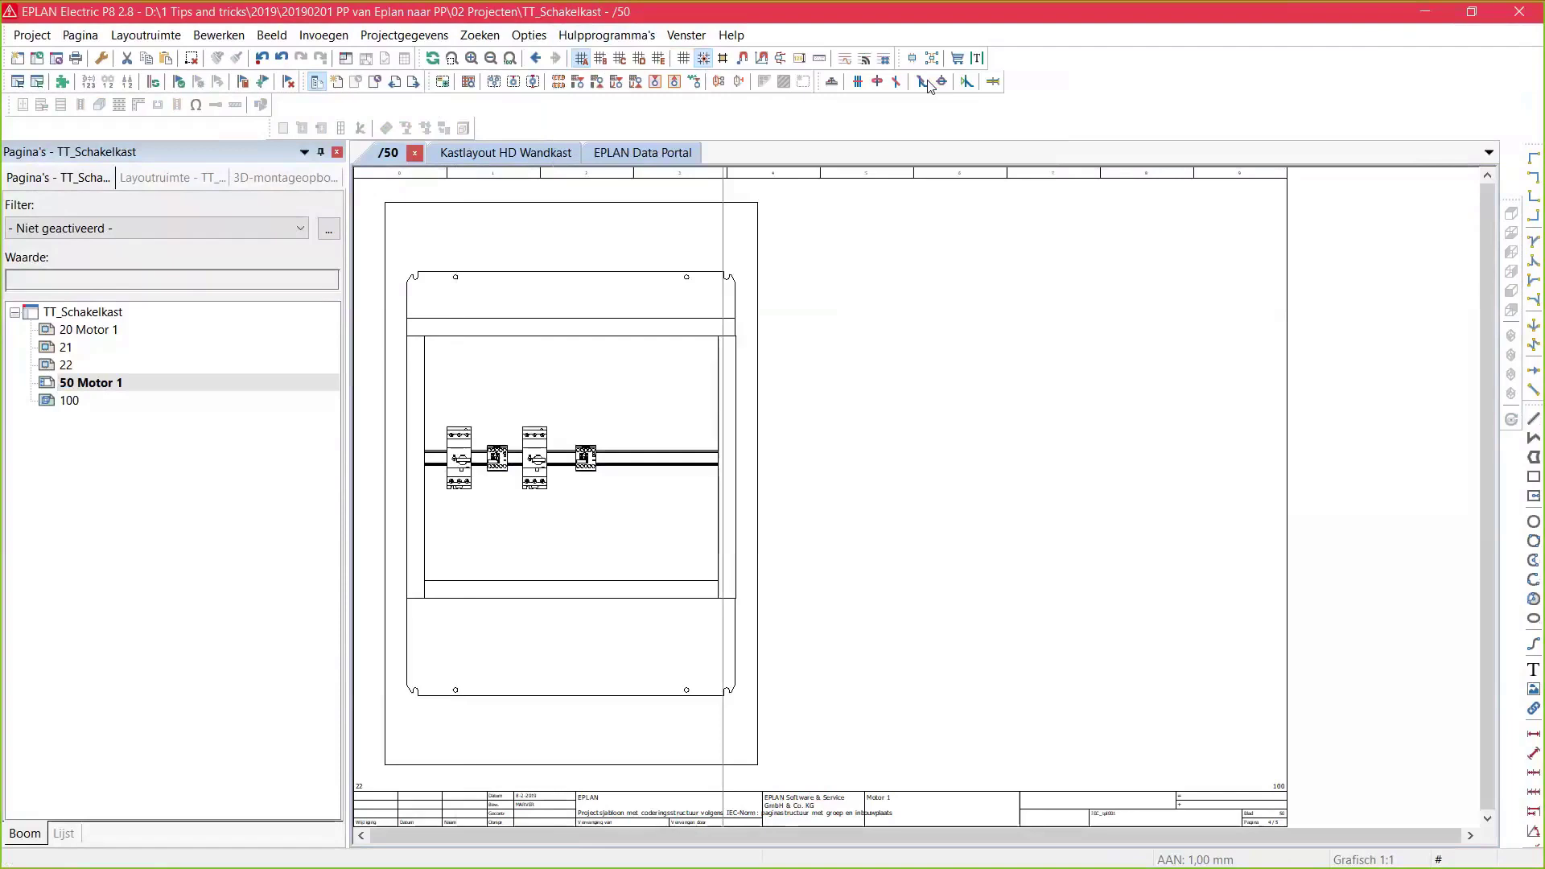
pyautogui.scroll(1, 700, 443)
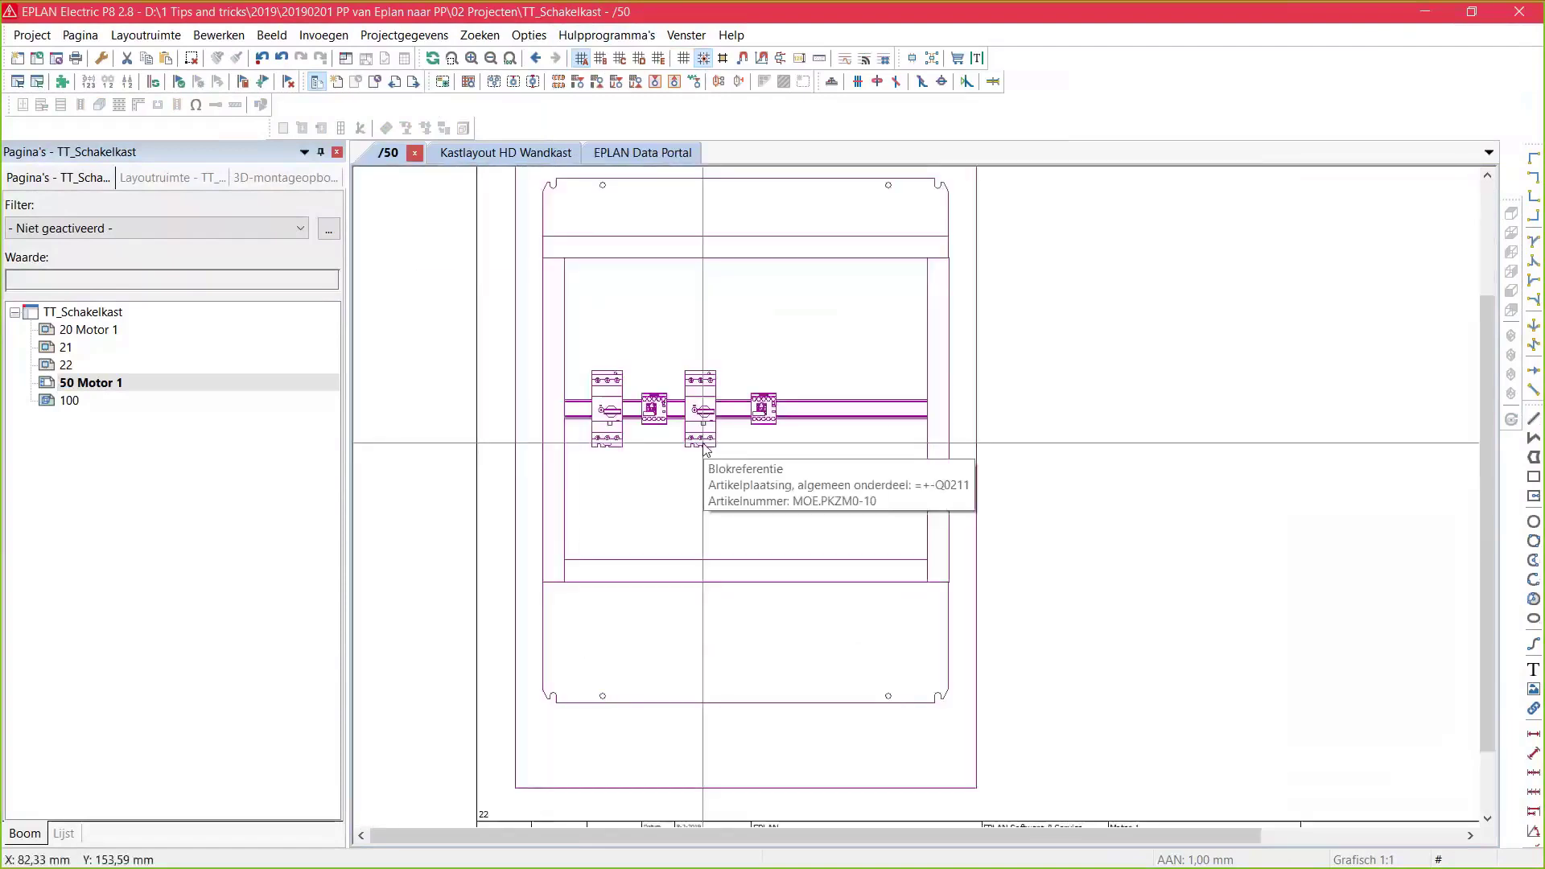
pyautogui.scroll(3, 703, 447)
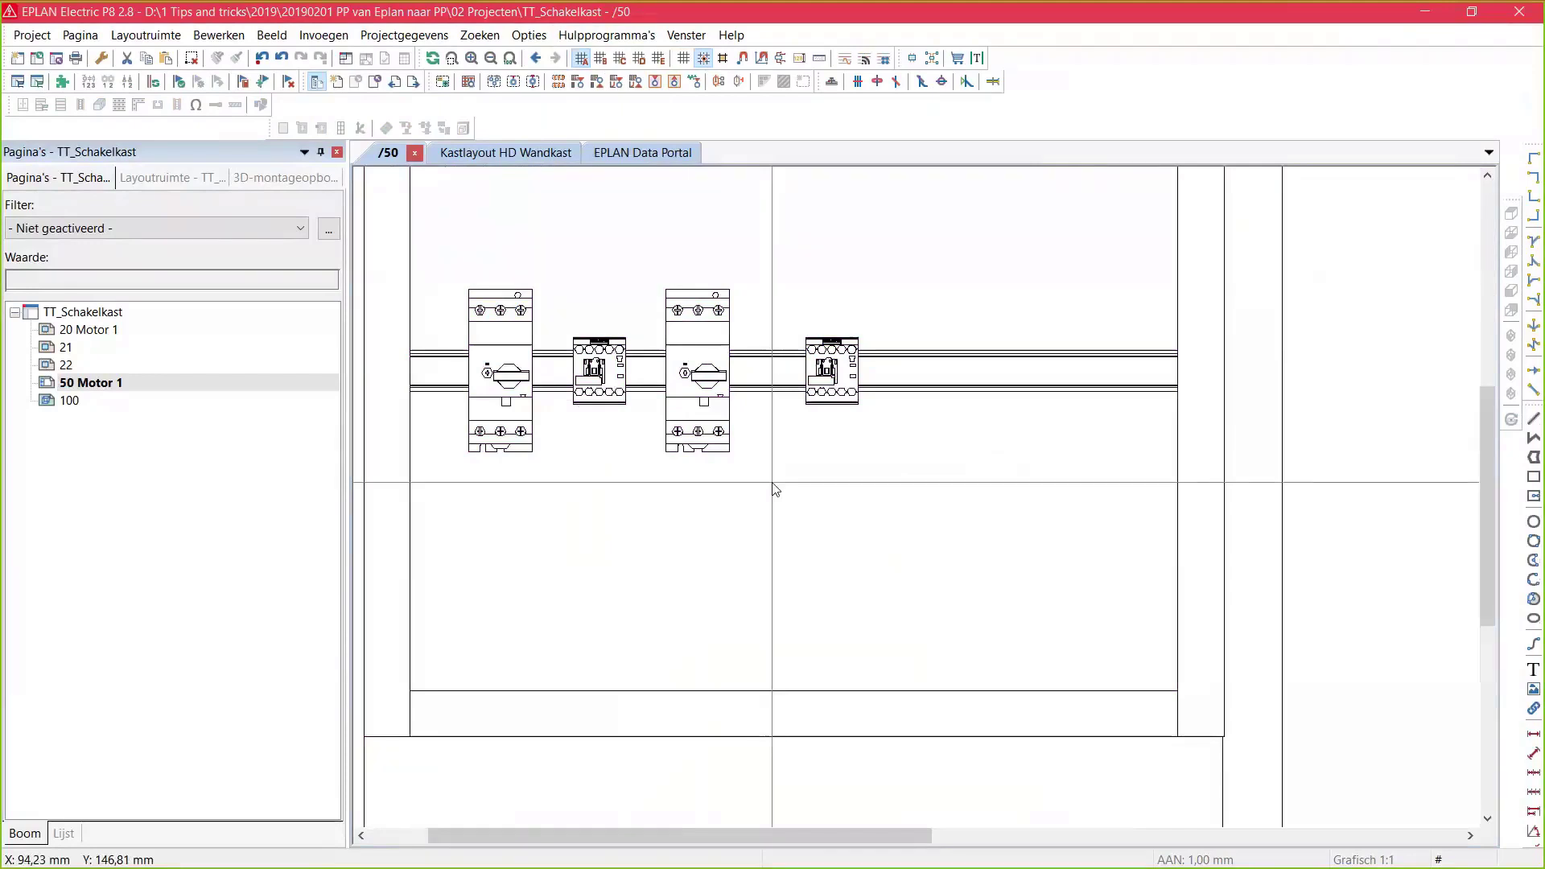
pyautogui.hotkey('ctrl', 'a')
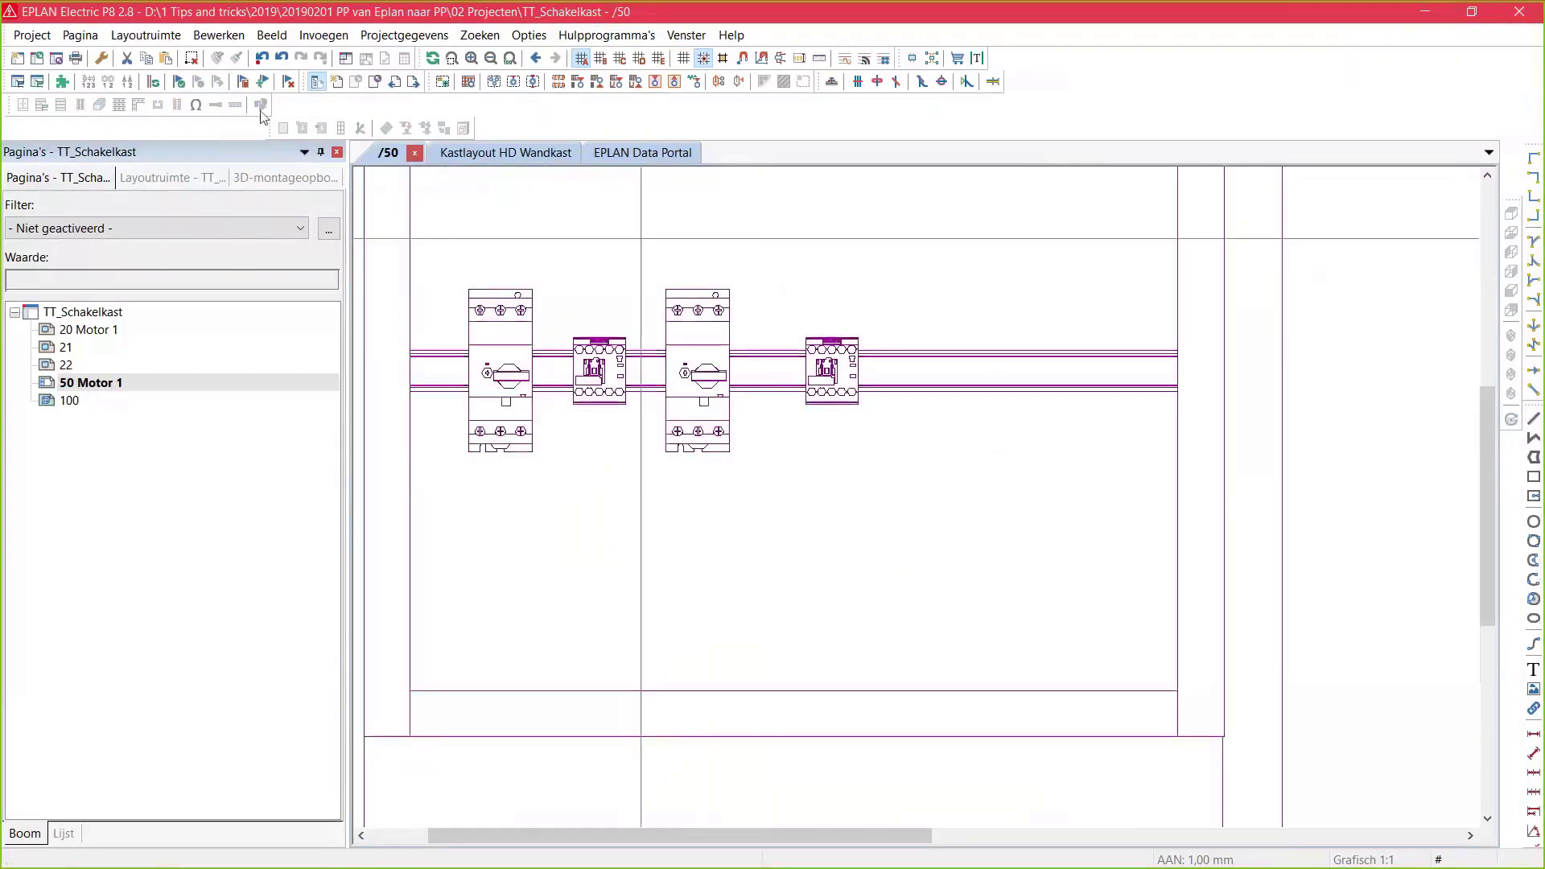
# Start inserting a part in Kastlayout HD Wandkast and switch the parts database scheme to Standaard
pyautogui.click(521, 160)
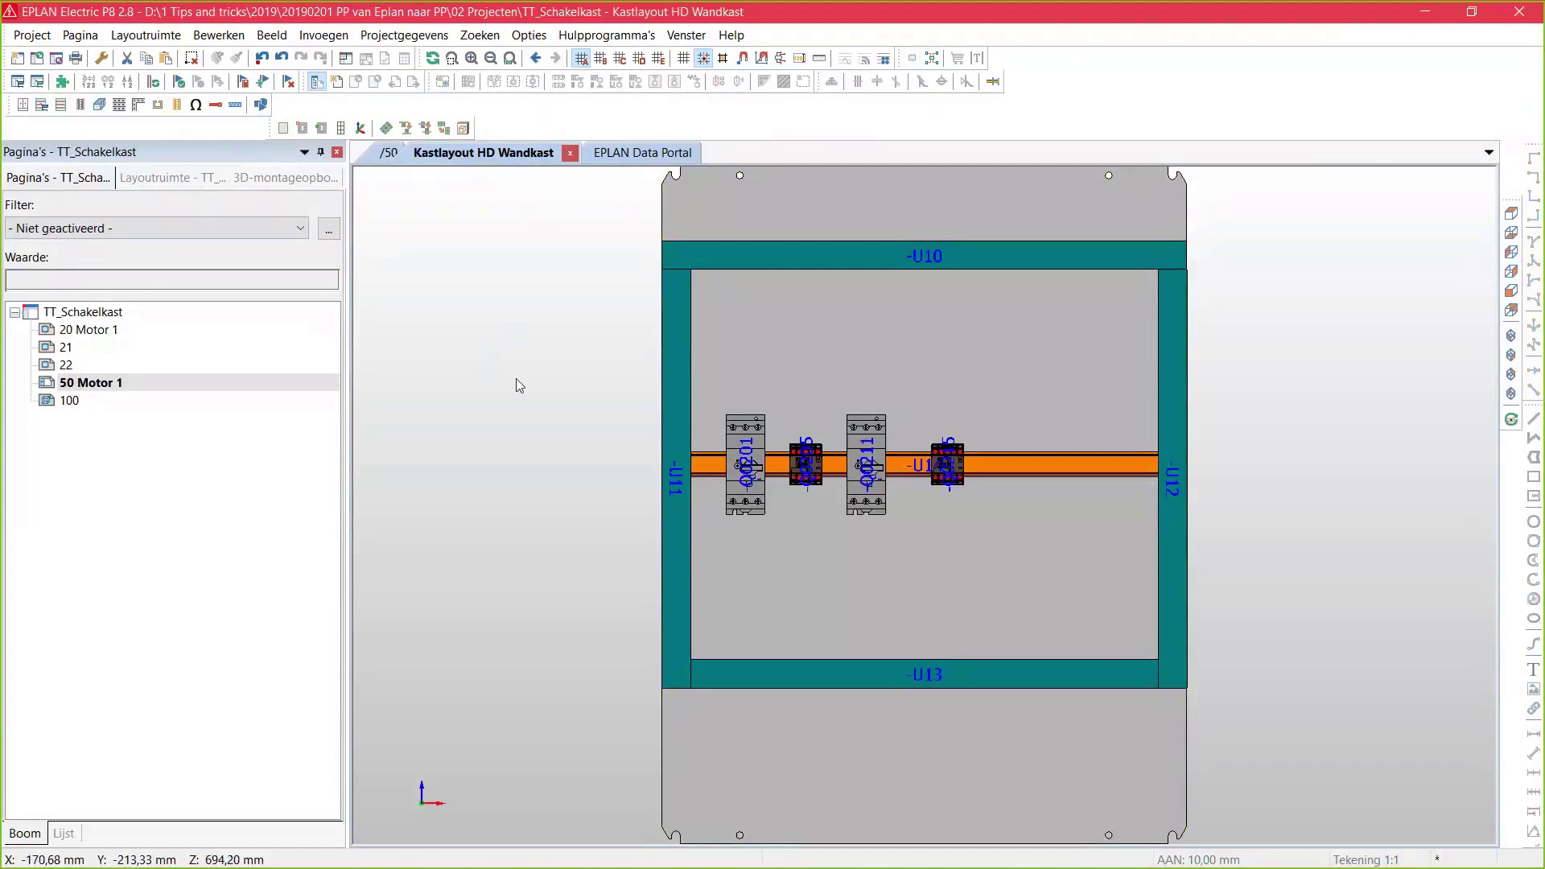
pyautogui.hotkey('ctrl', 'F5')
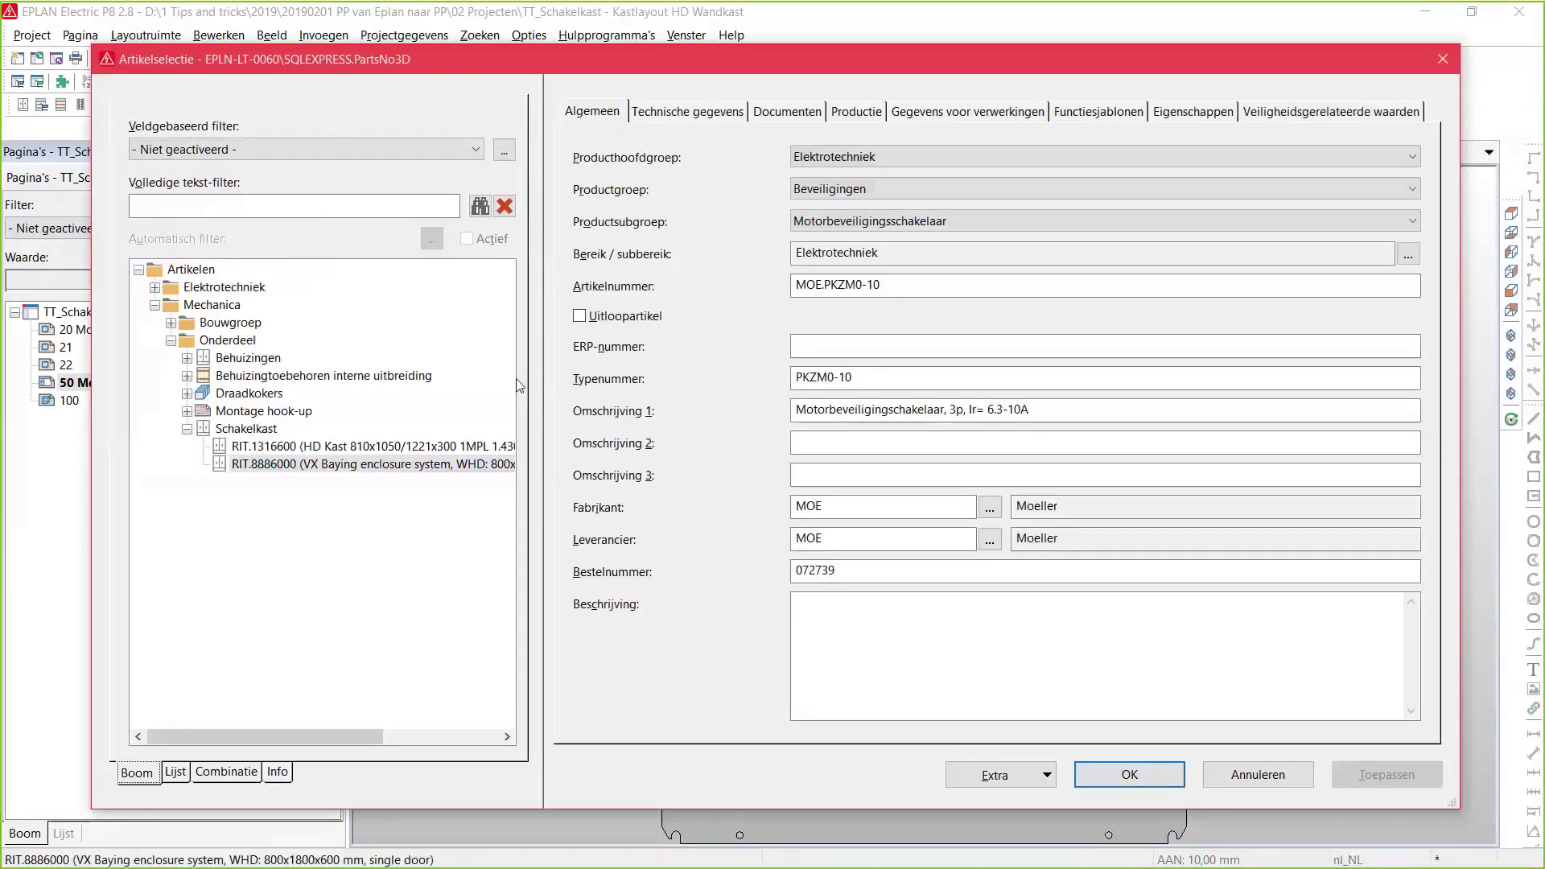
pyautogui.click(973, 777)
pyautogui.click(1008, 777)
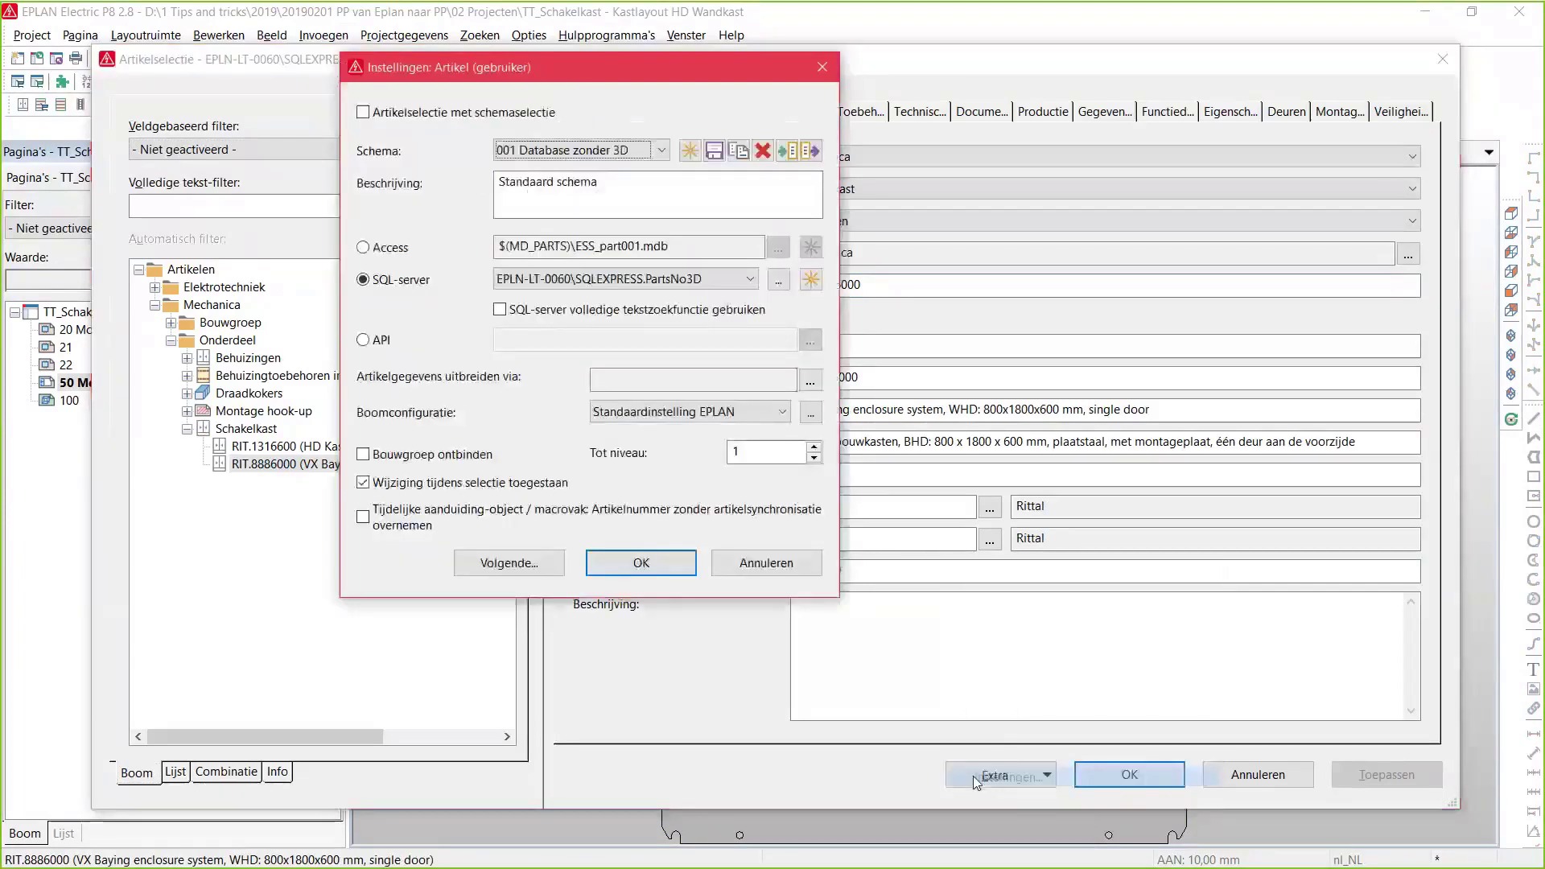
pyautogui.click(645, 153)
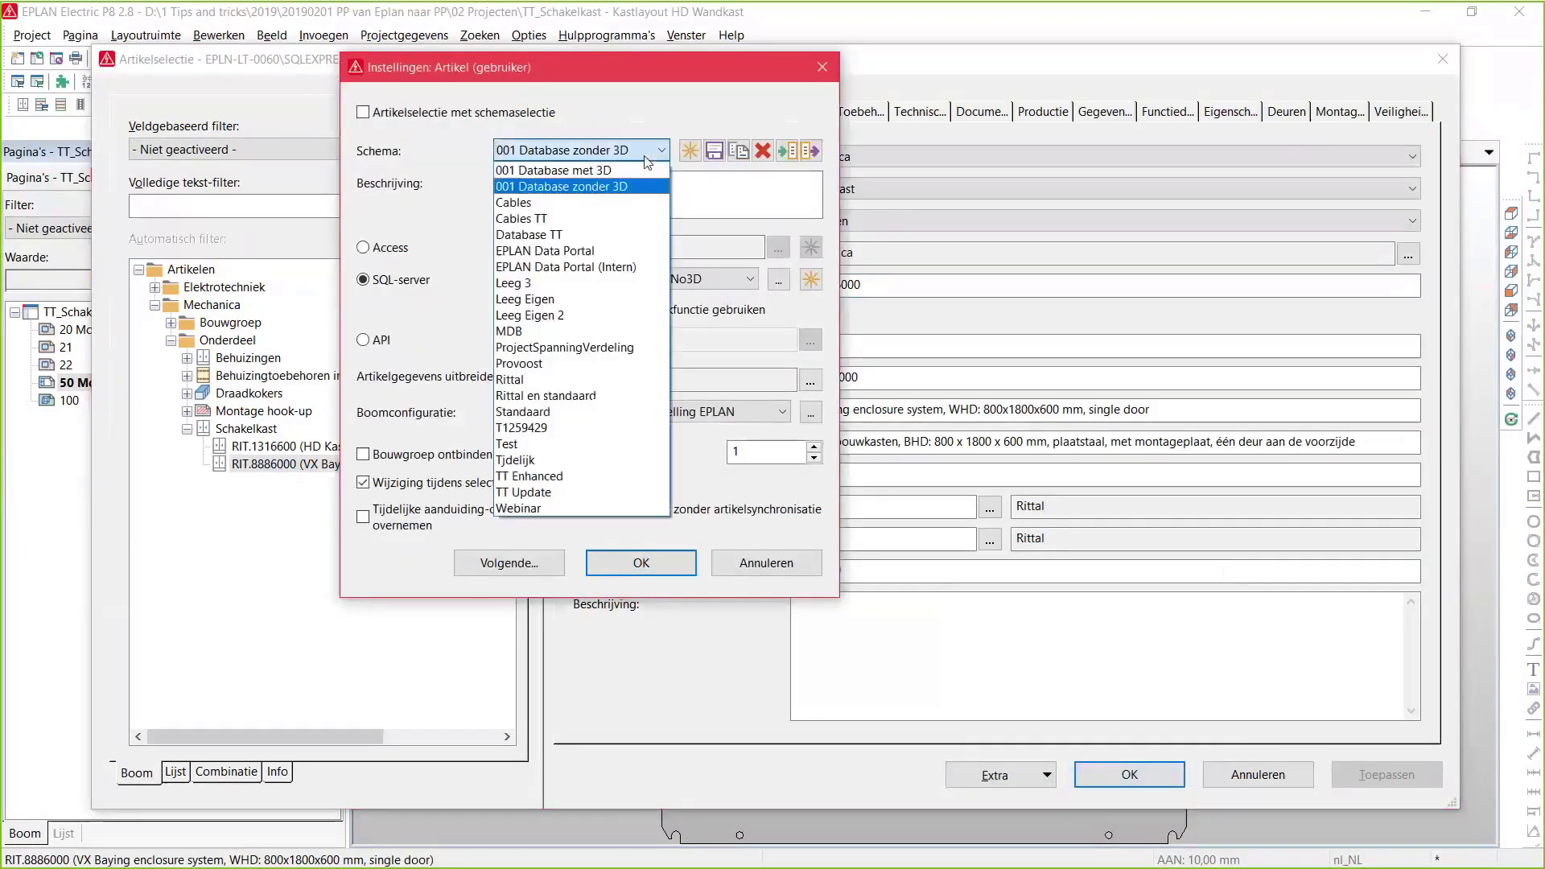
pyautogui.click(627, 412)
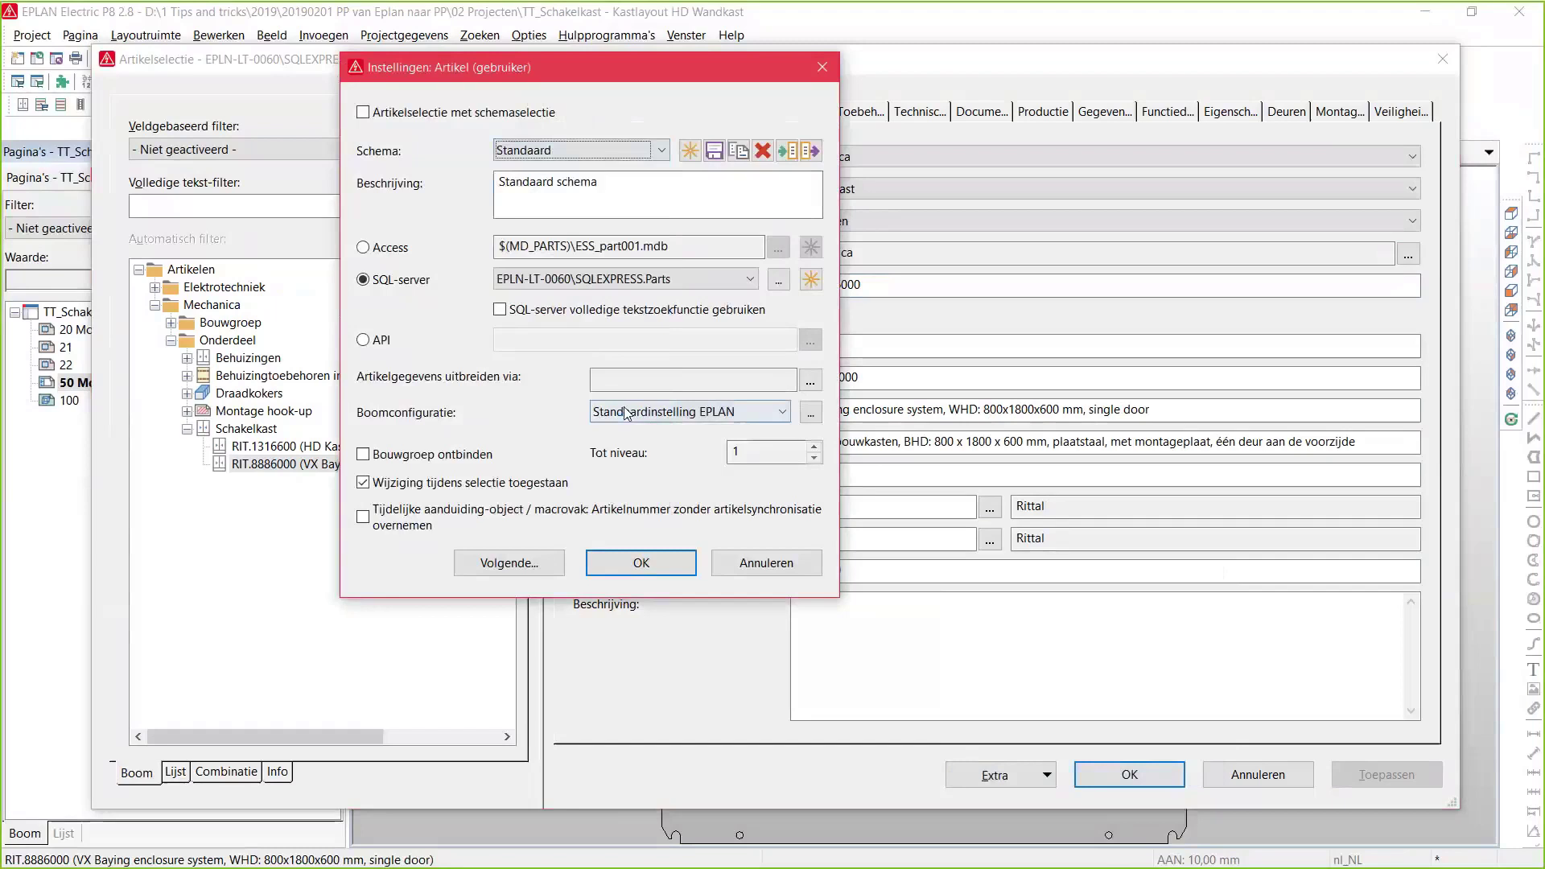
pyautogui.click(639, 564)
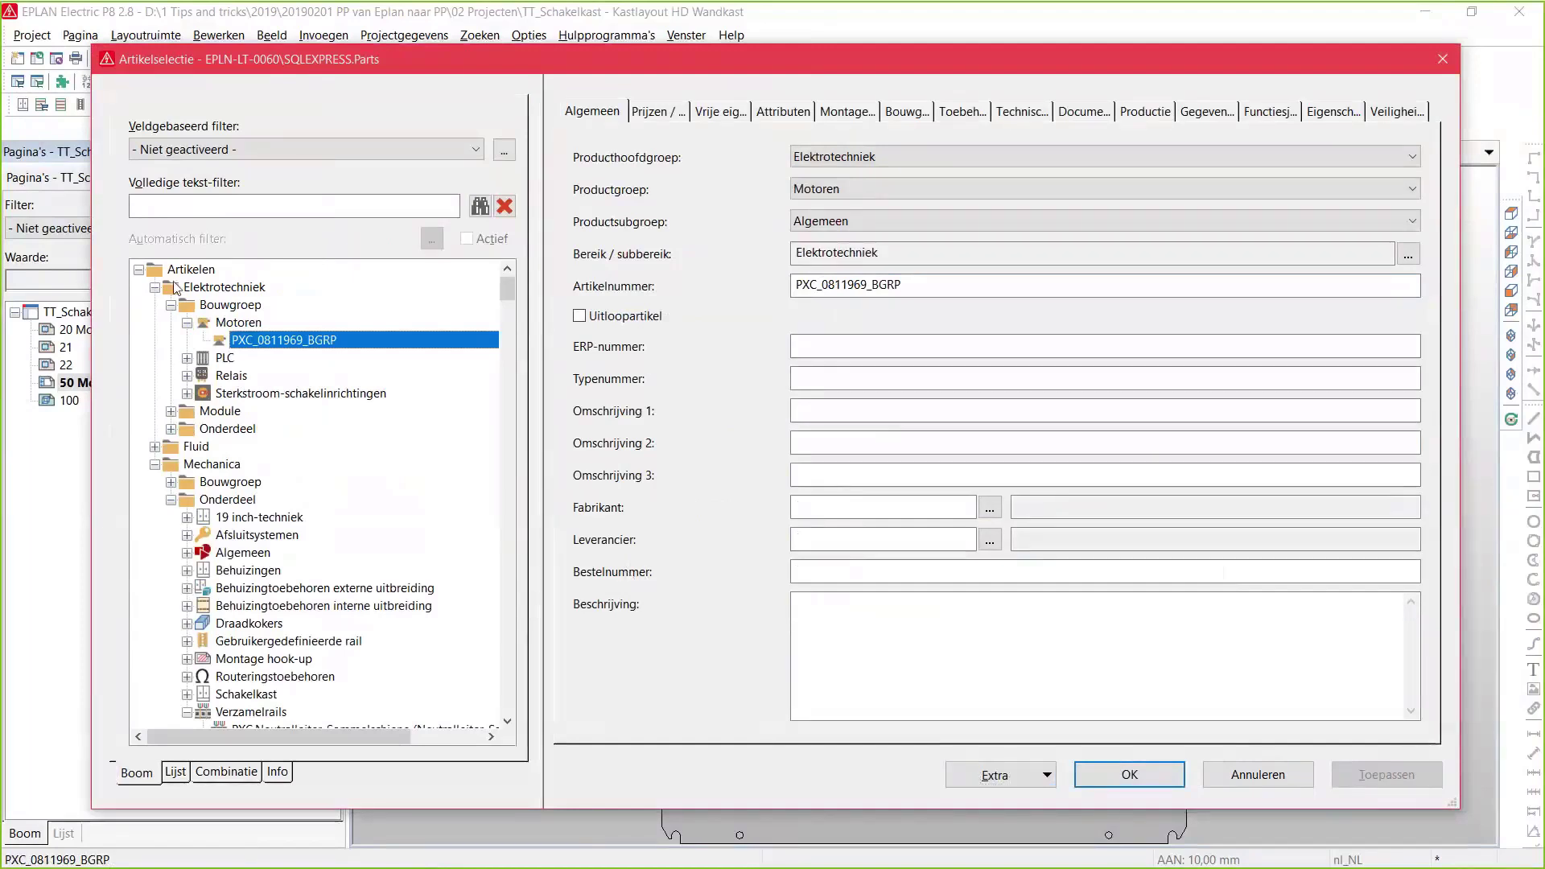
# Filter the part selection with 01 Voorkeur met 3D and review the filter's criteria without changing them
pyautogui.click(244, 445)
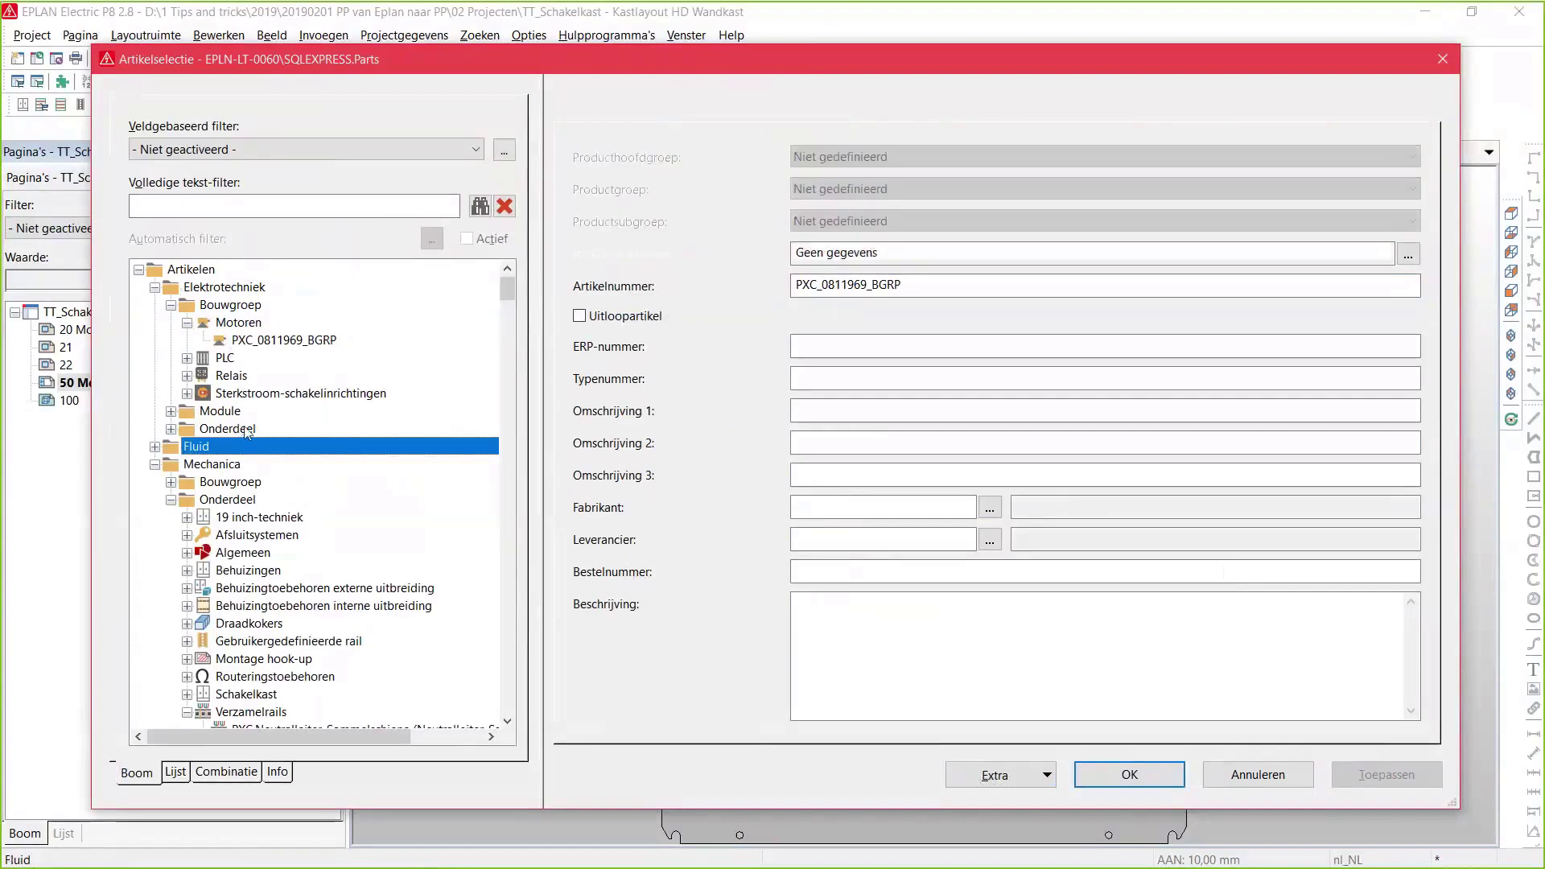
pyautogui.doubleClick(240, 428)
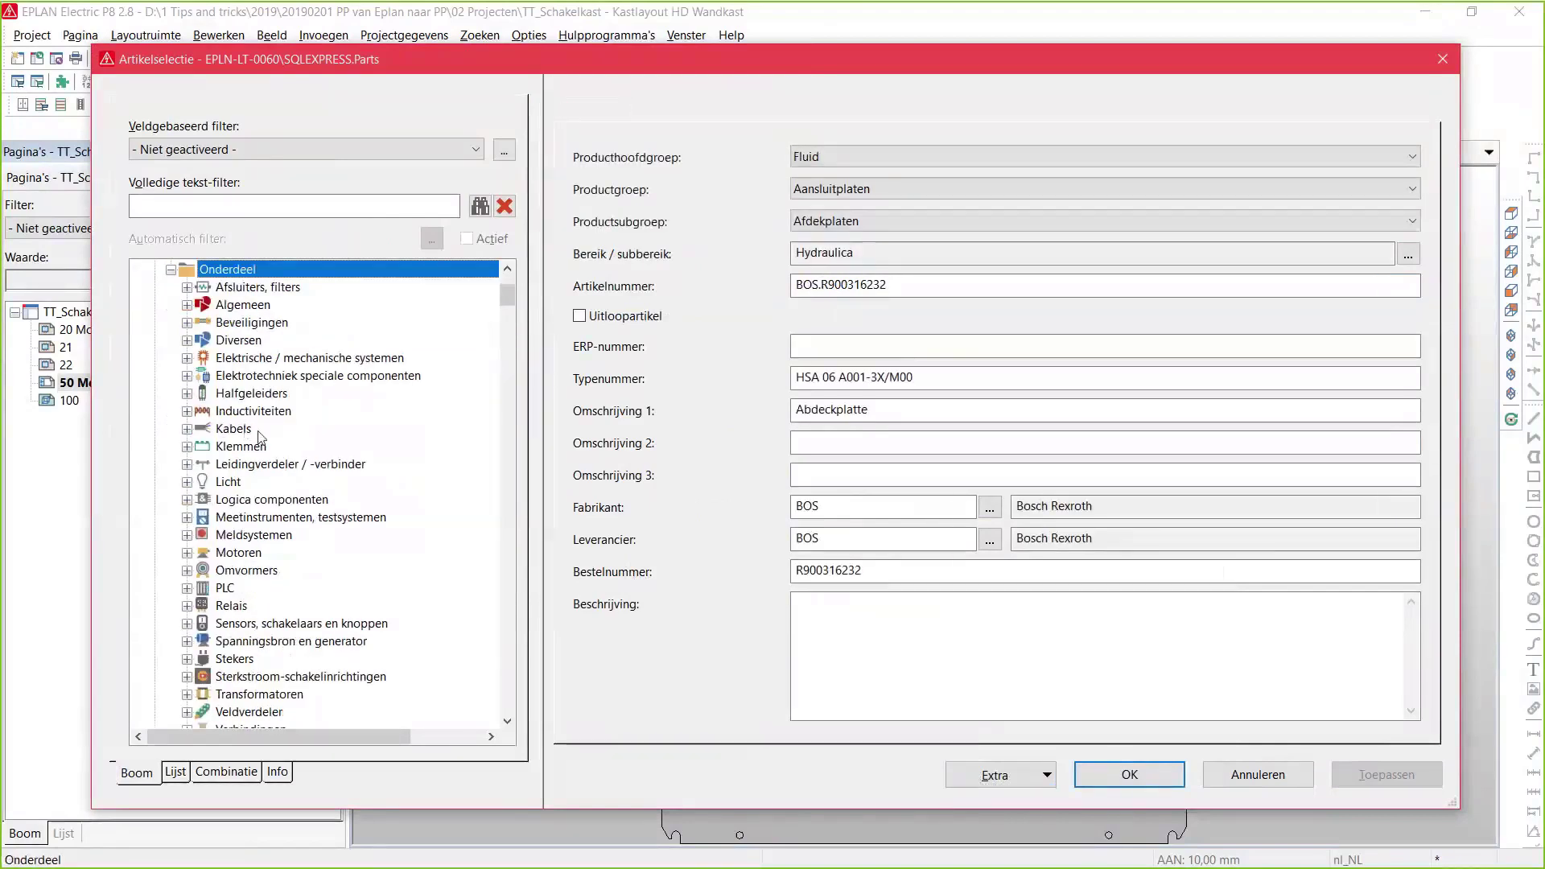
pyautogui.click(312, 149)
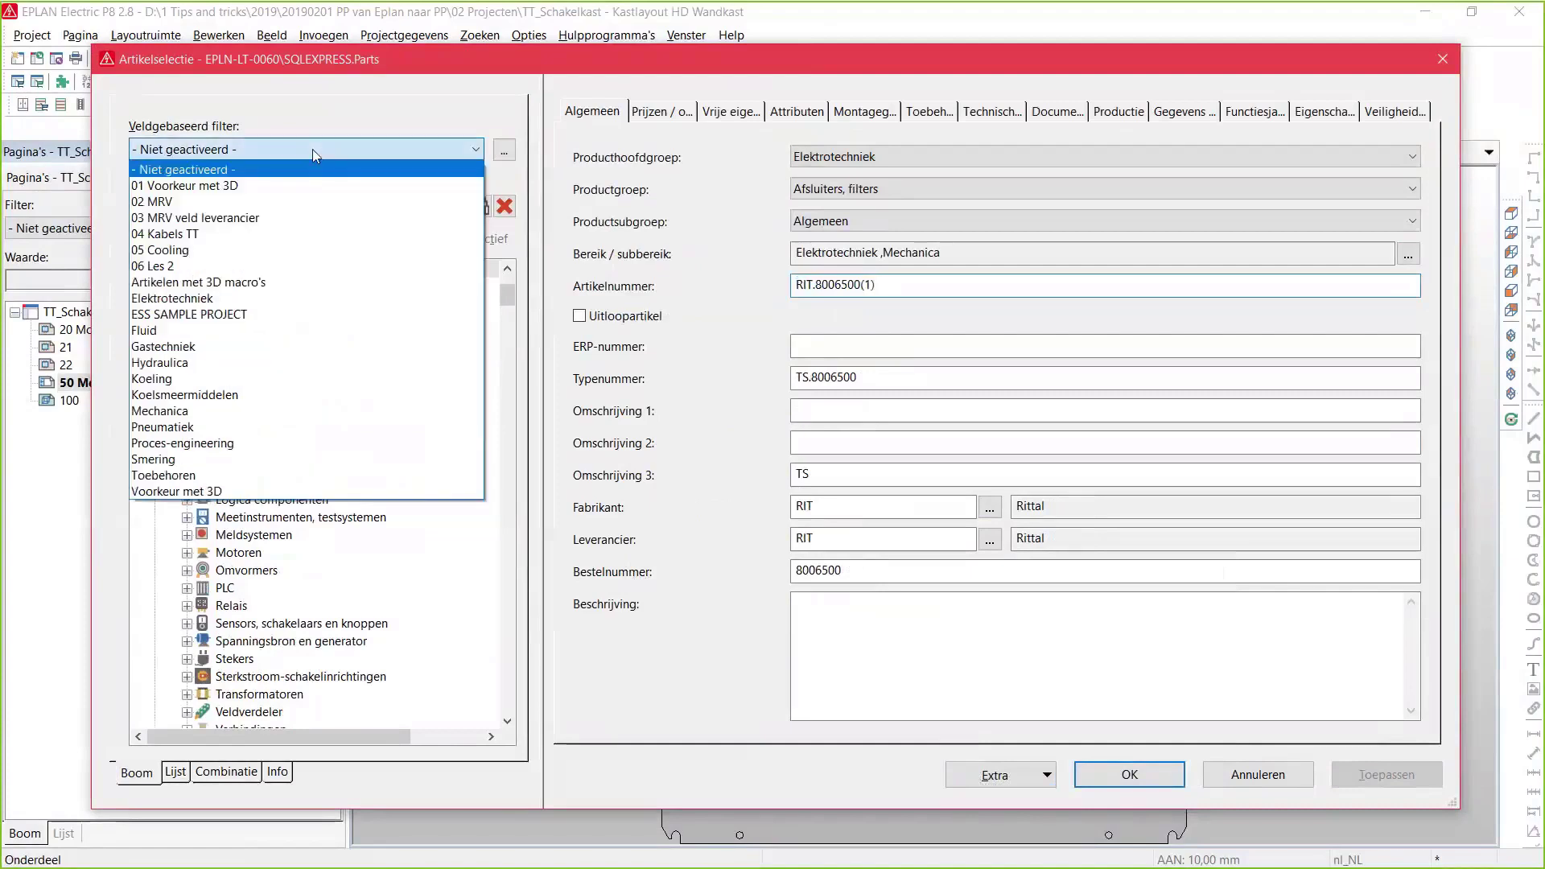
pyautogui.click(312, 186)
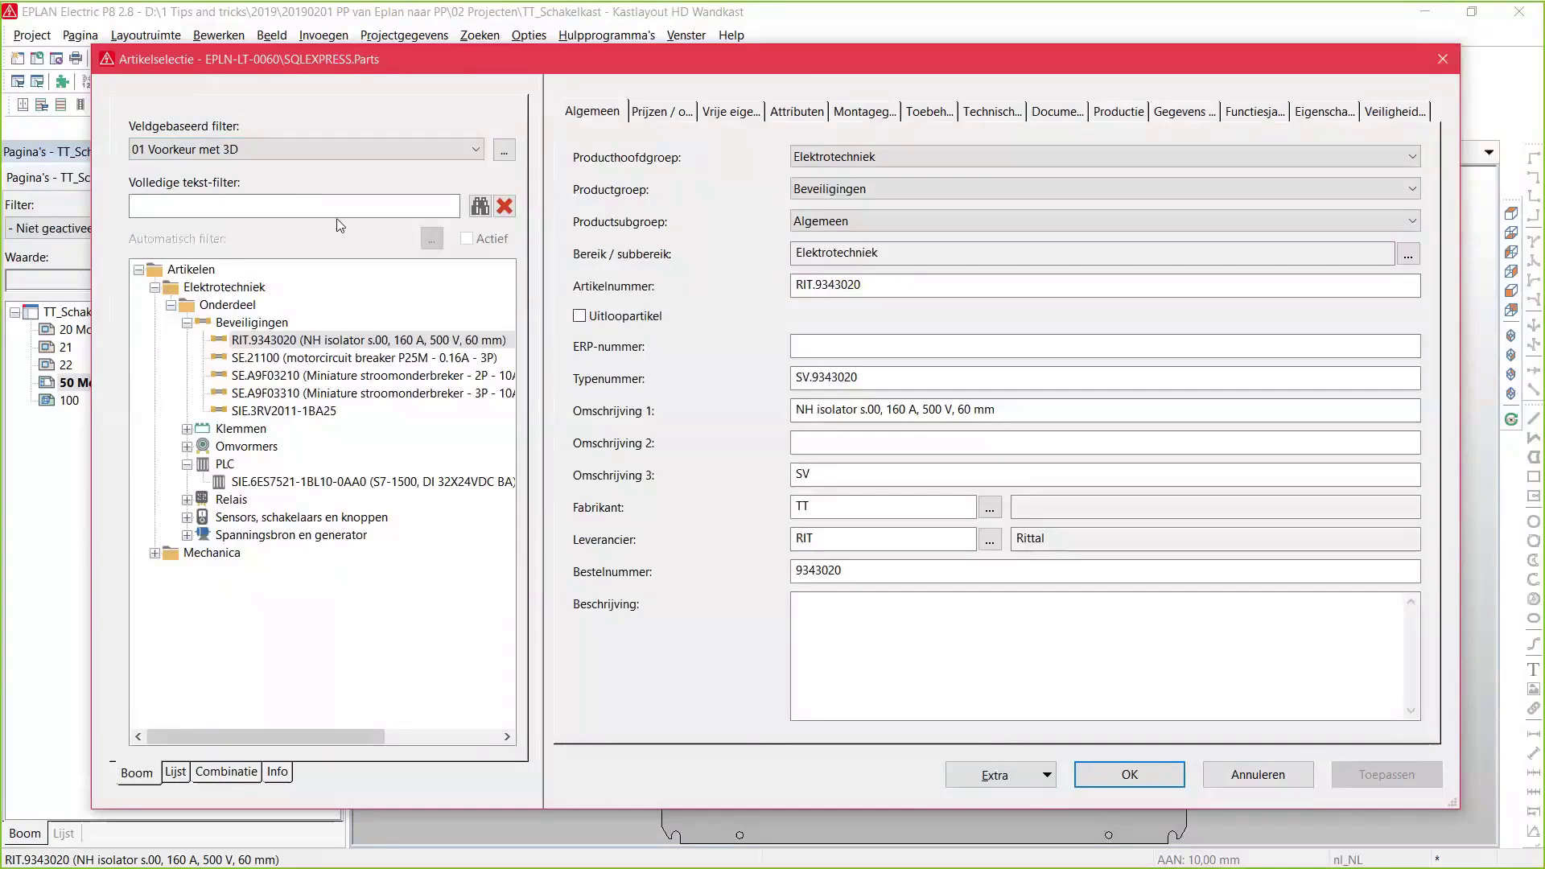
pyautogui.click(503, 151)
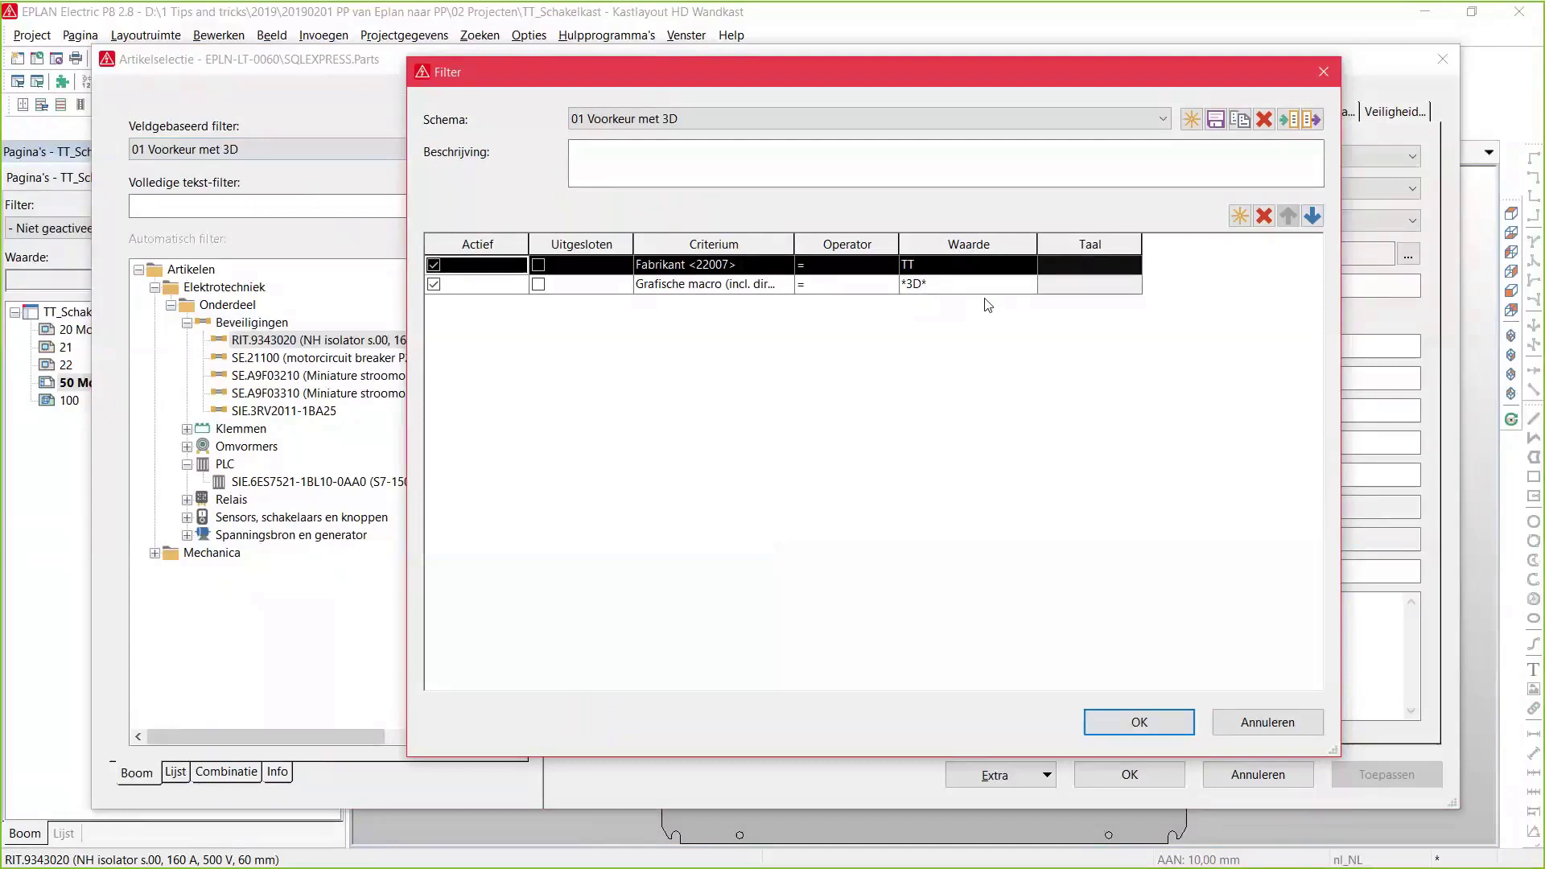
pyautogui.click(1251, 724)
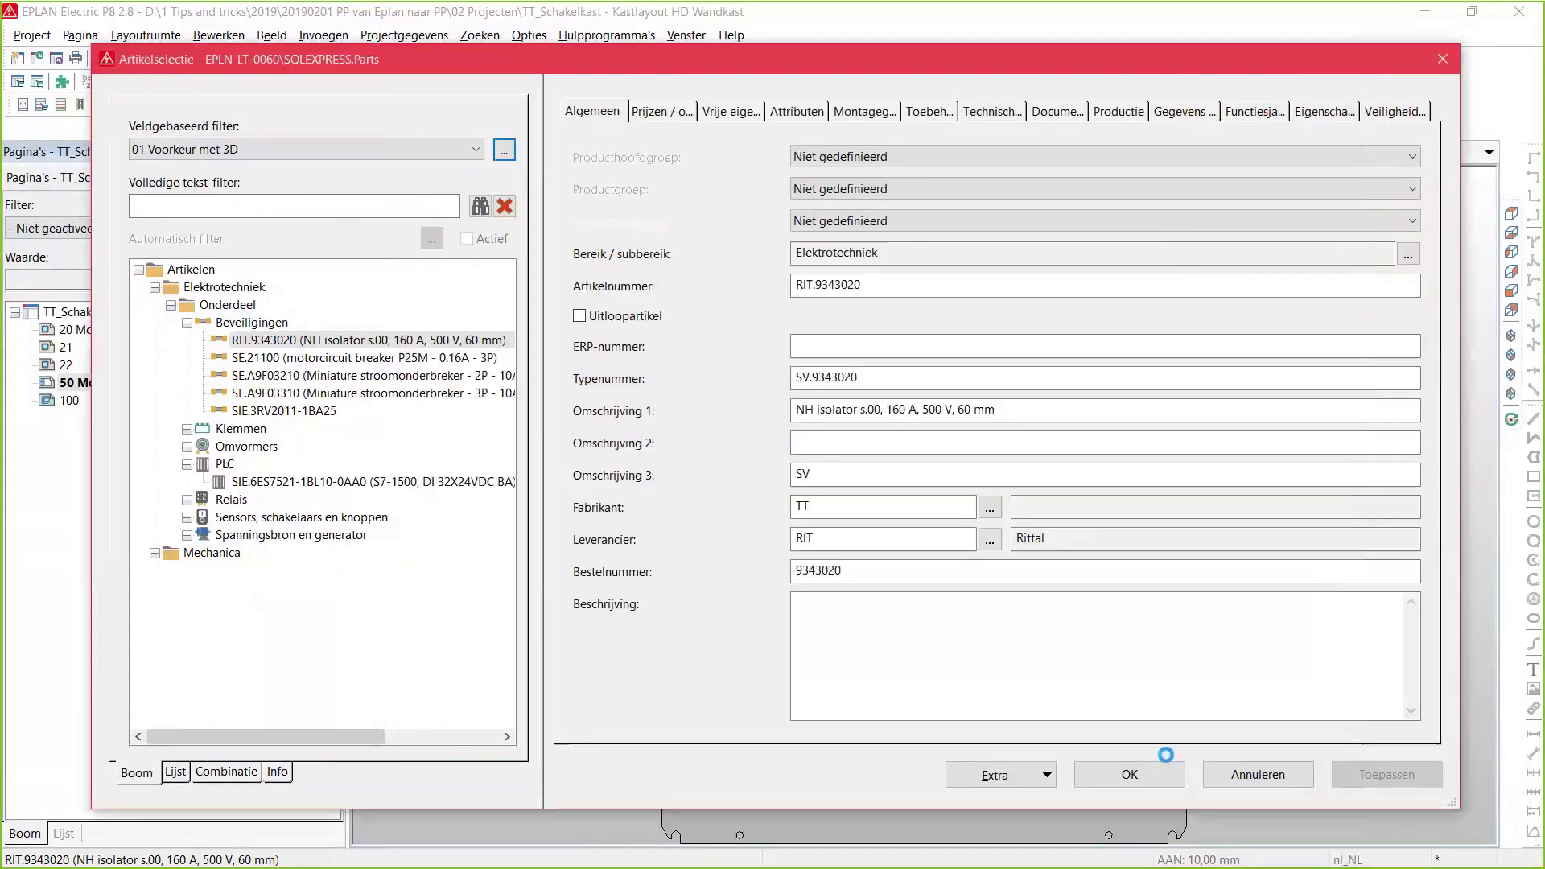
# Insert motor circuit breaker SE.21100 on the mounting rail between -Q0215 and duct -U12, and end the placement
pyautogui.click(475, 357)
pyautogui.click(1132, 775)
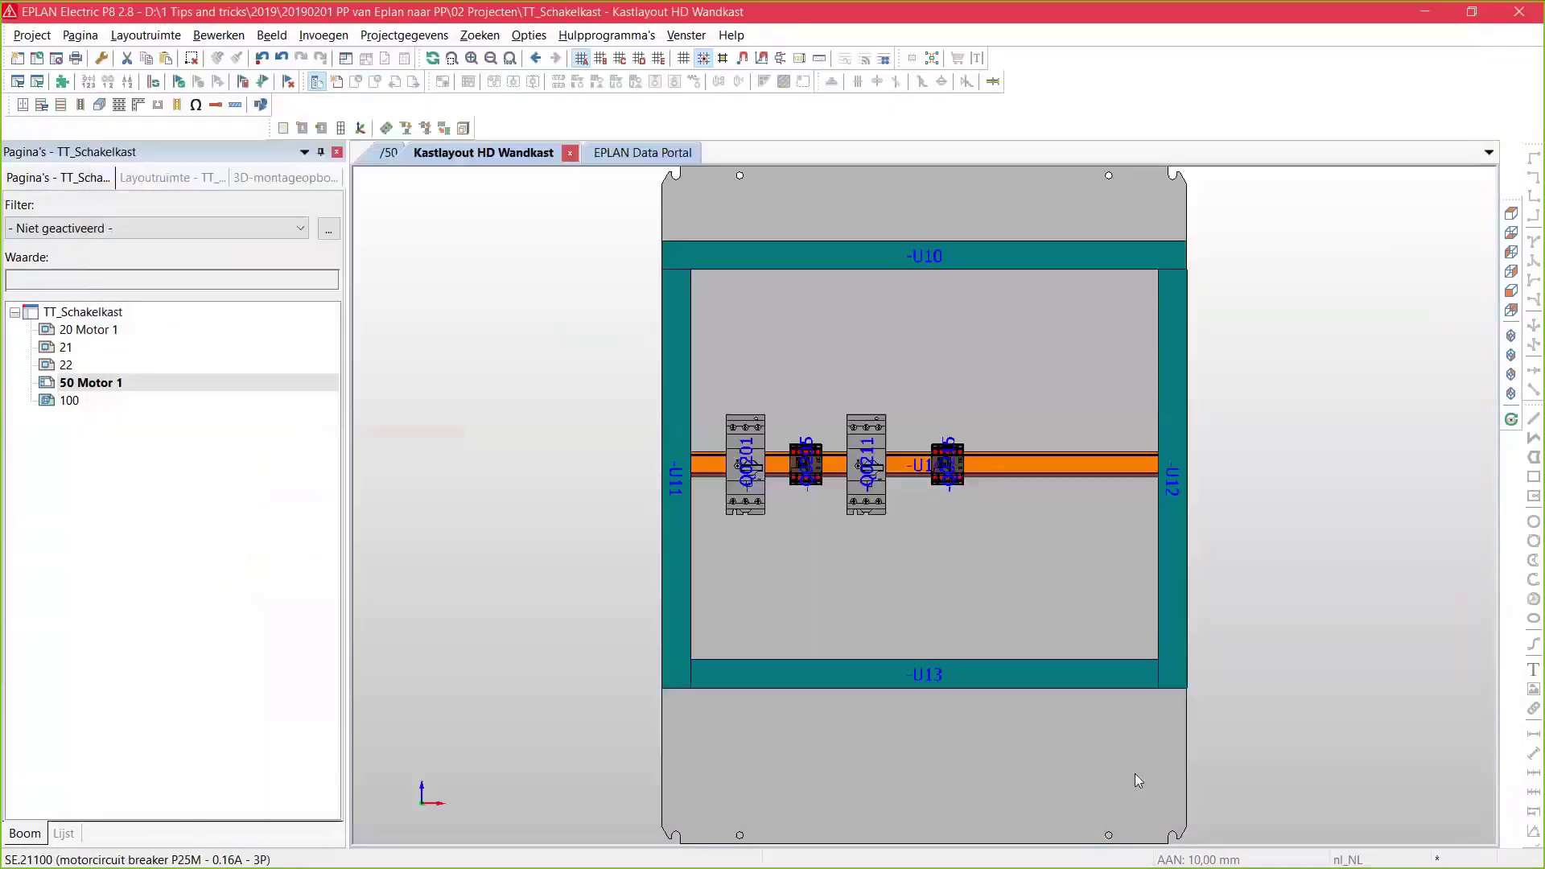
pyautogui.click(1008, 477)
pyautogui.press('Escape')
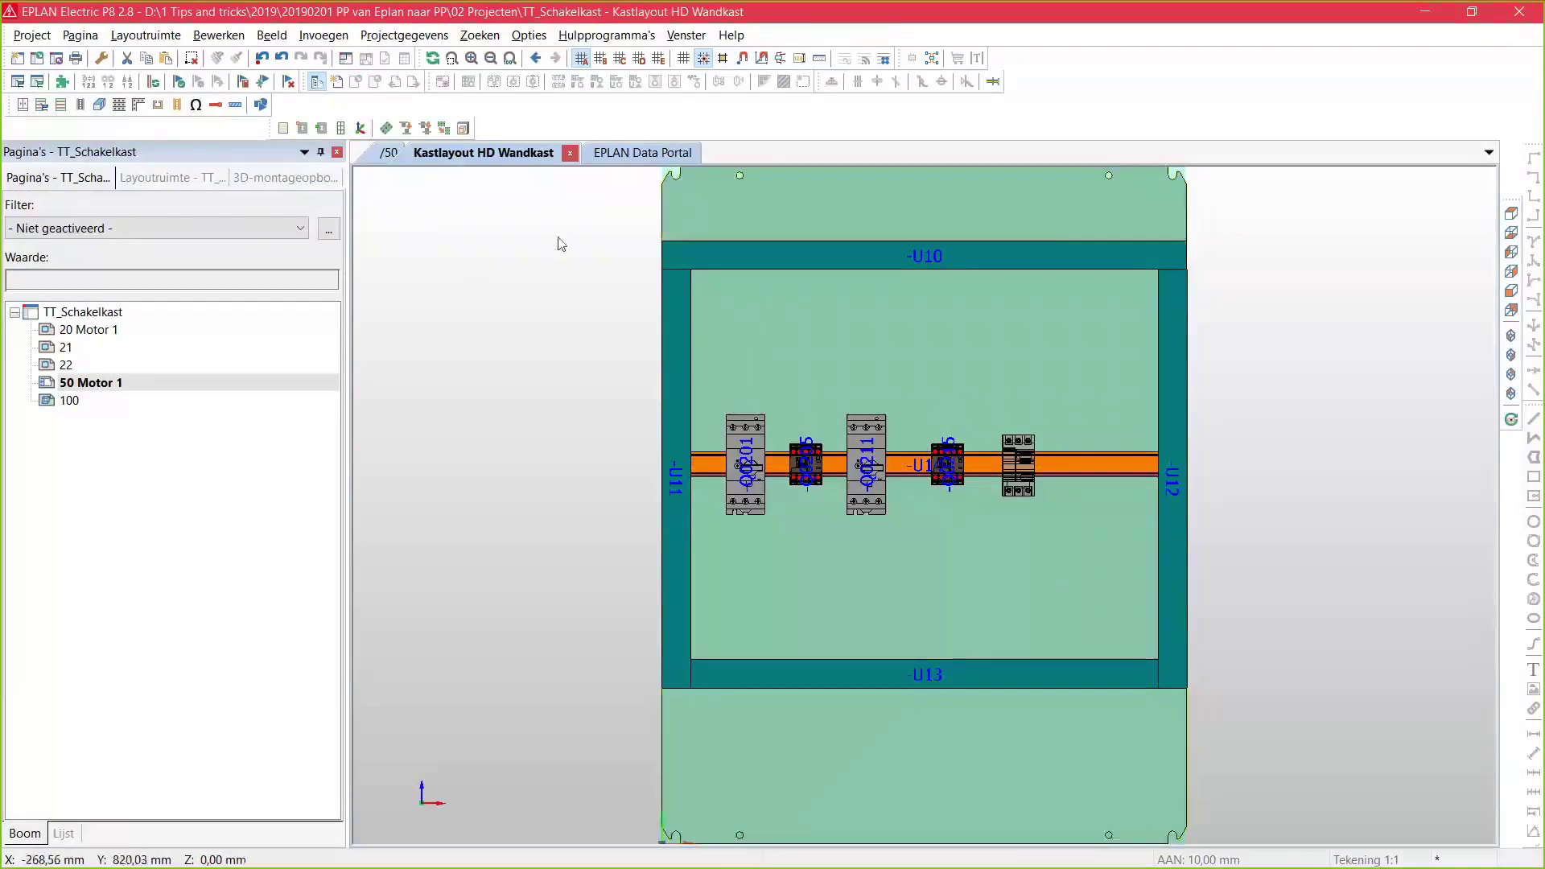
# Import SIE.3RH2122-1AD00 from the EPLAN Data Portal list, updating existing and adding new part data, and place it on the rail near duct -U12
pyautogui.click(625, 157)
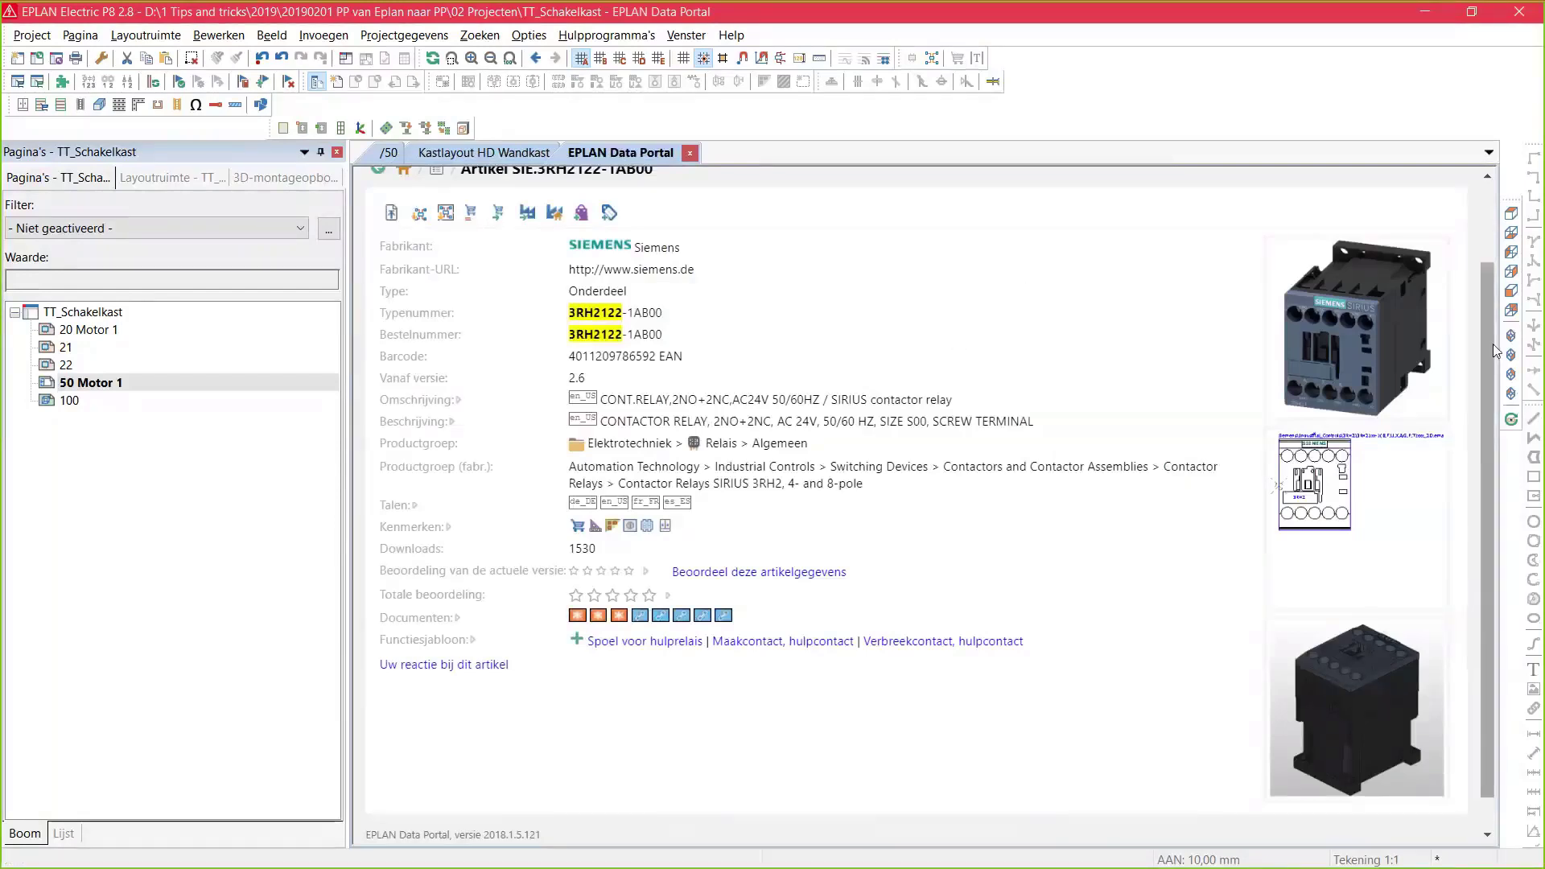
pyautogui.moveTo(1495, 354); pyautogui.dragTo(1492, 227)
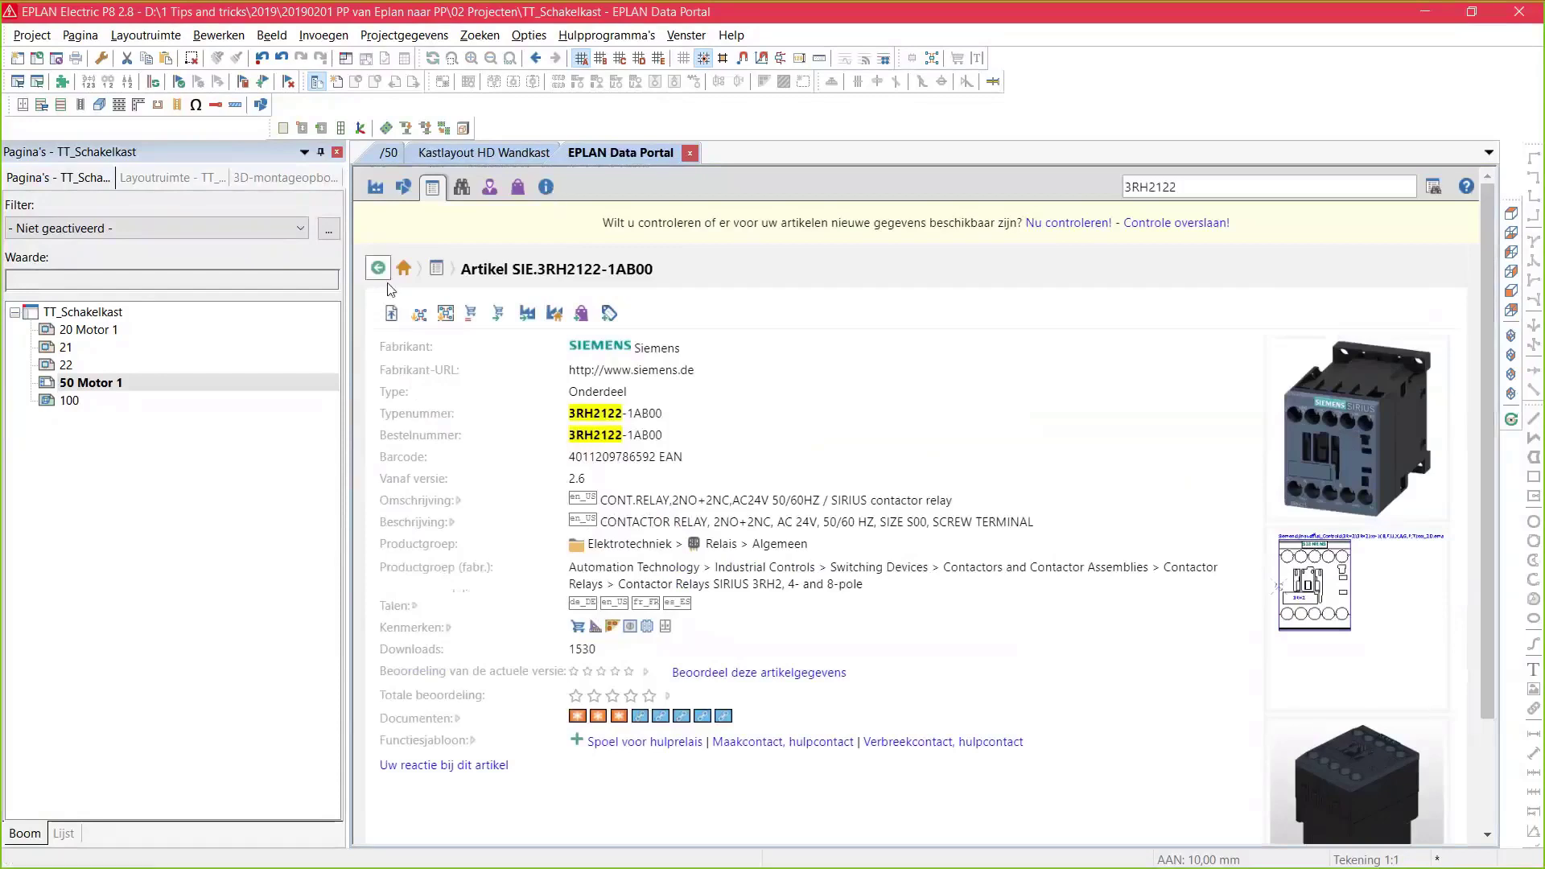
pyautogui.click(378, 269)
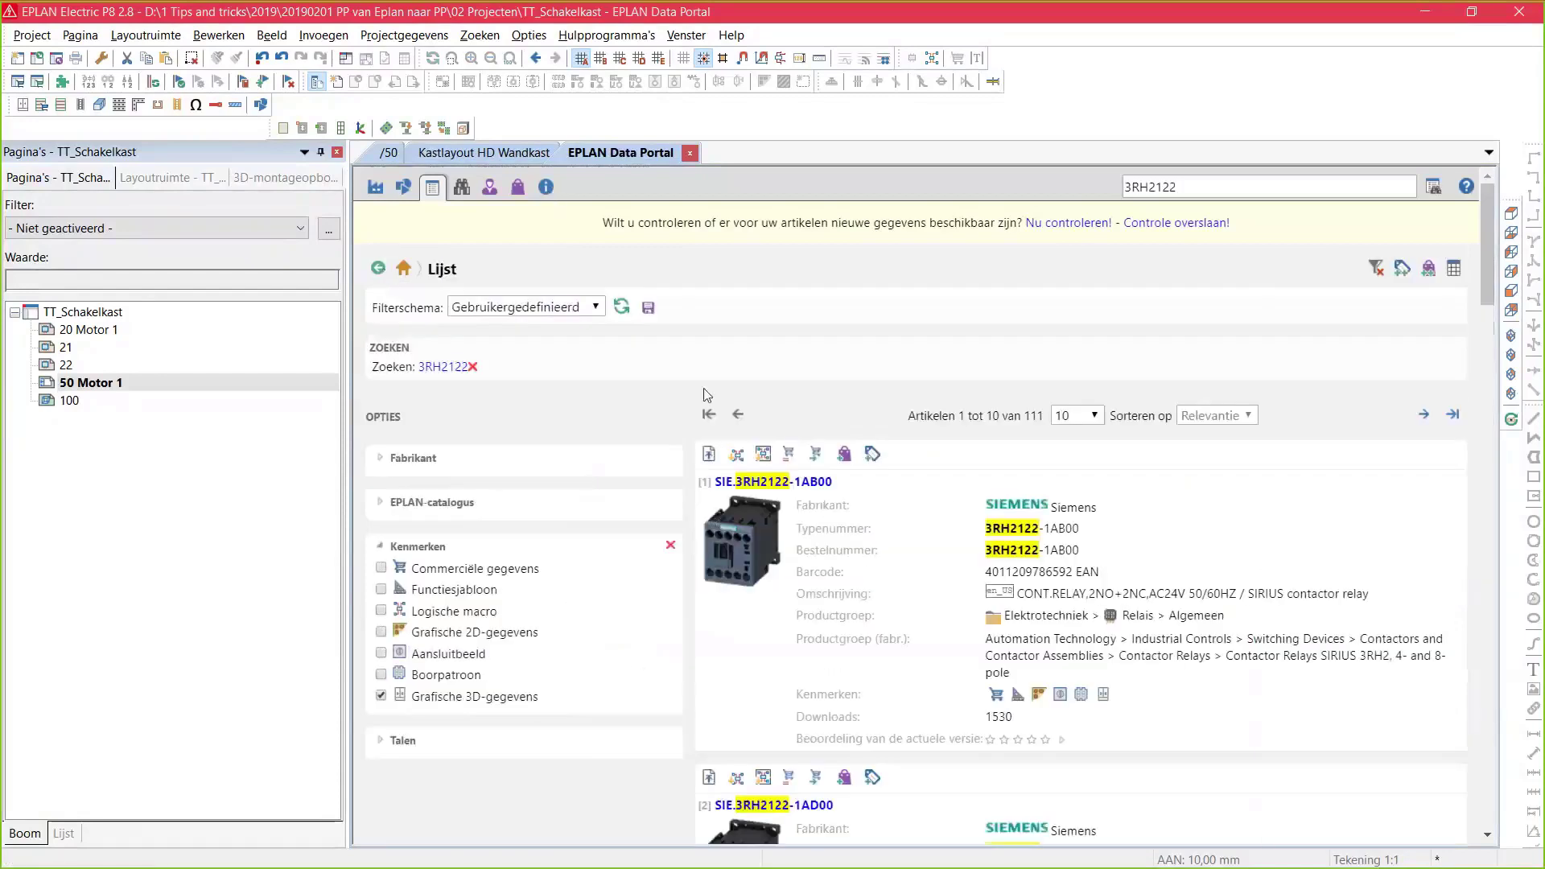
pyautogui.scroll(-4, 821, 509)
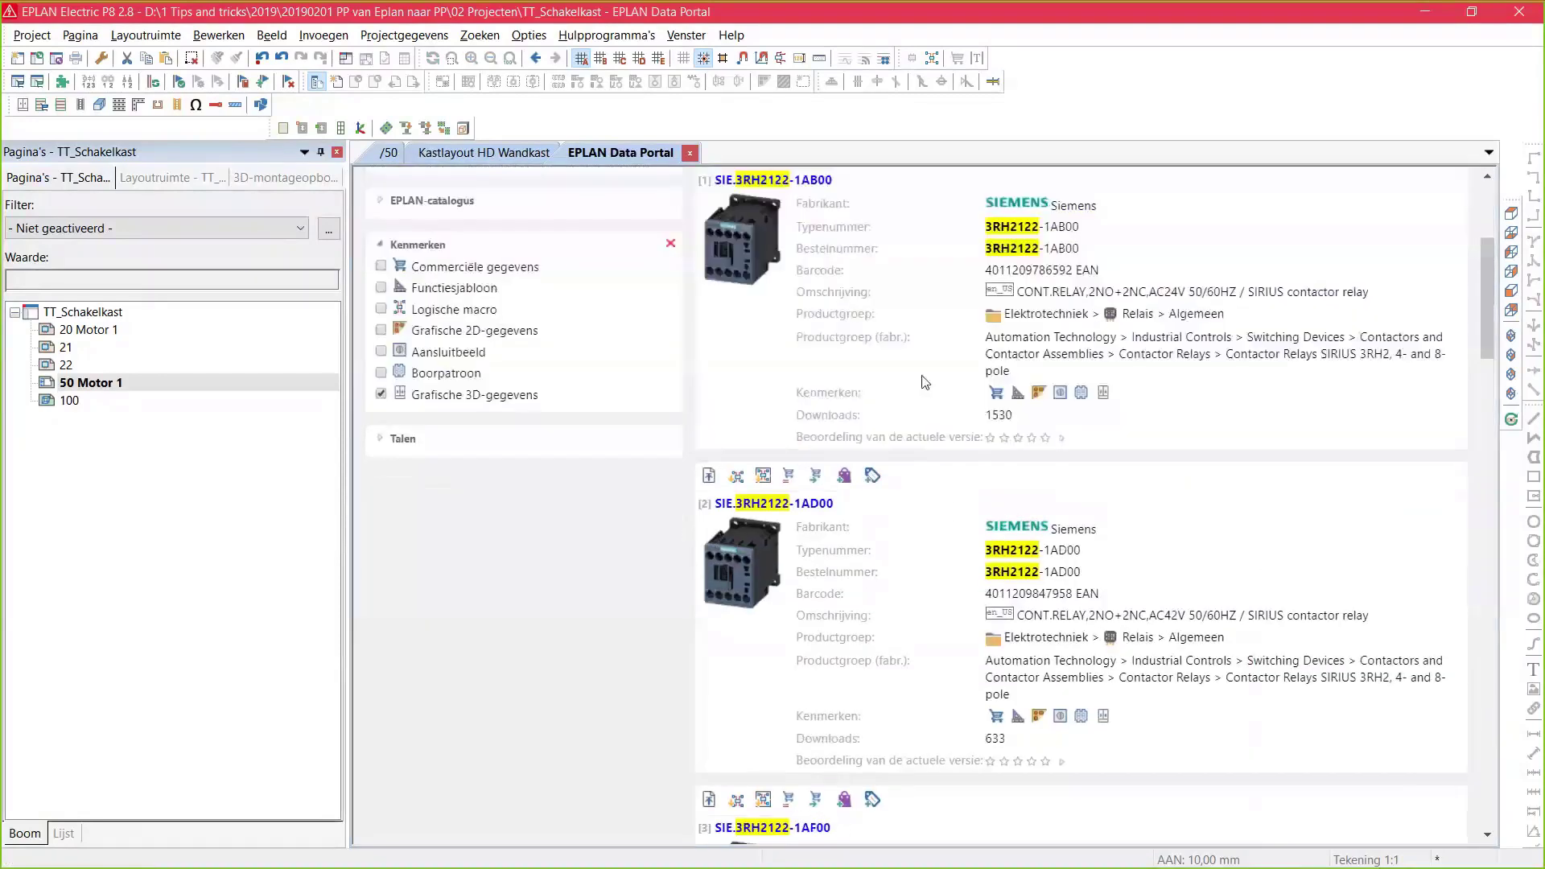
pyautogui.click(761, 478)
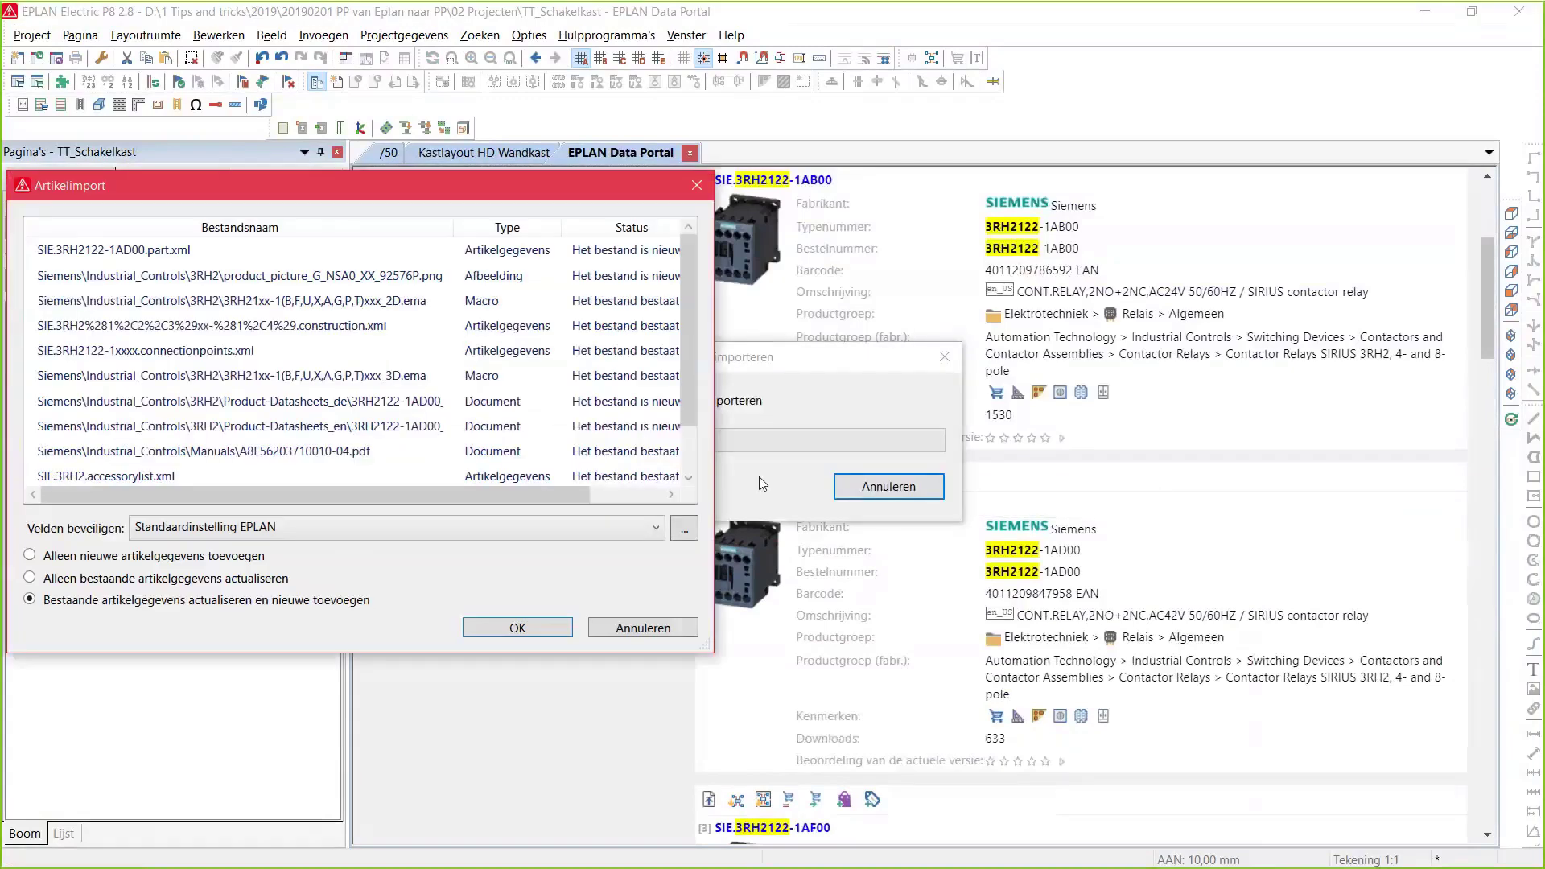
pyautogui.click(518, 628)
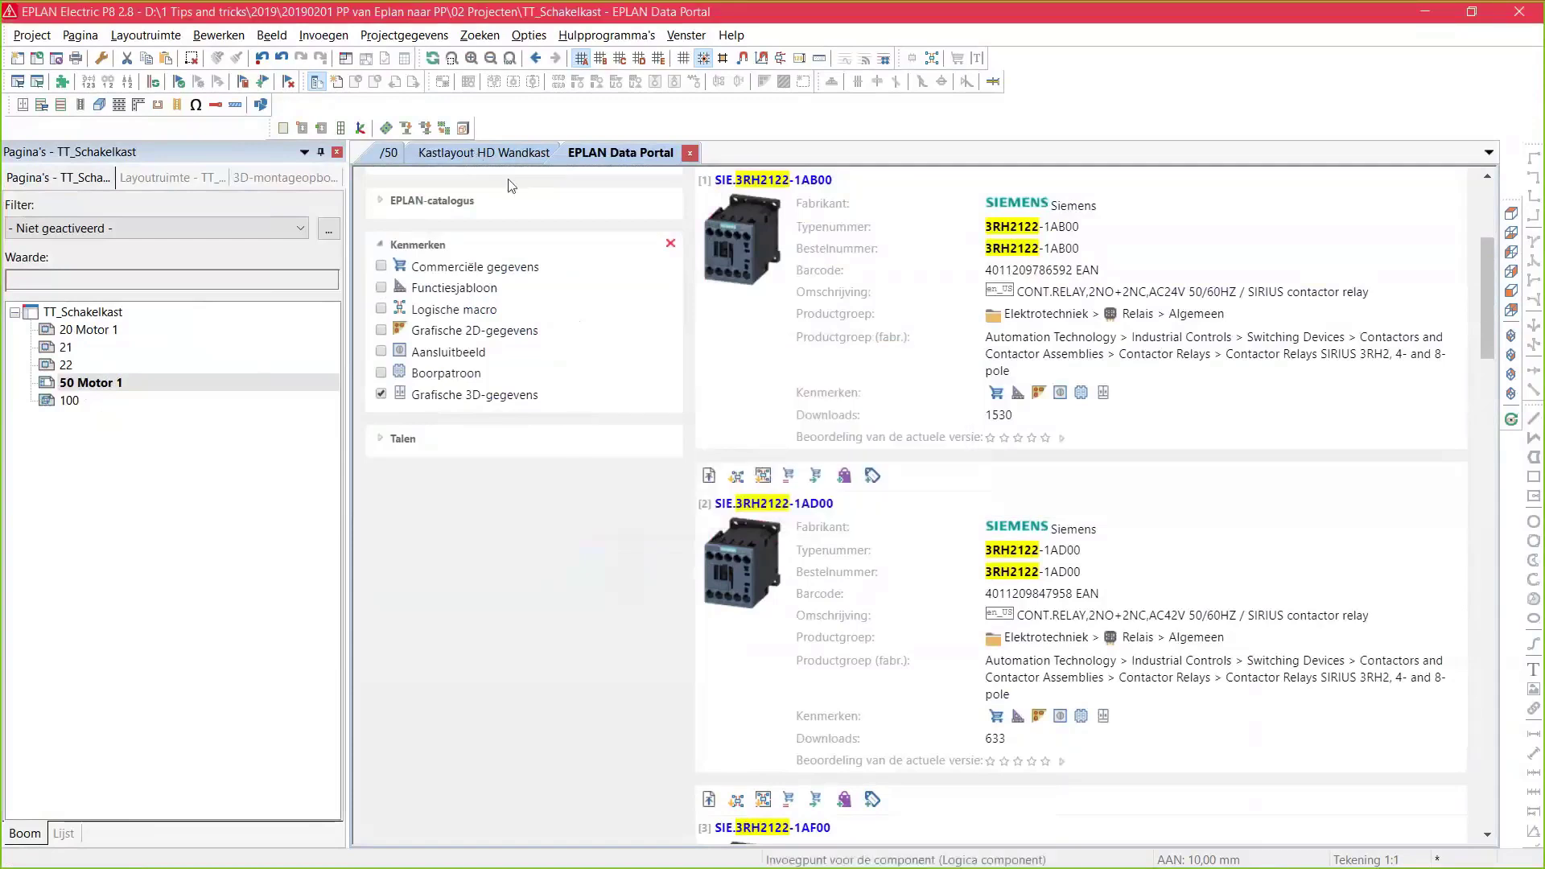
pyautogui.click(498, 155)
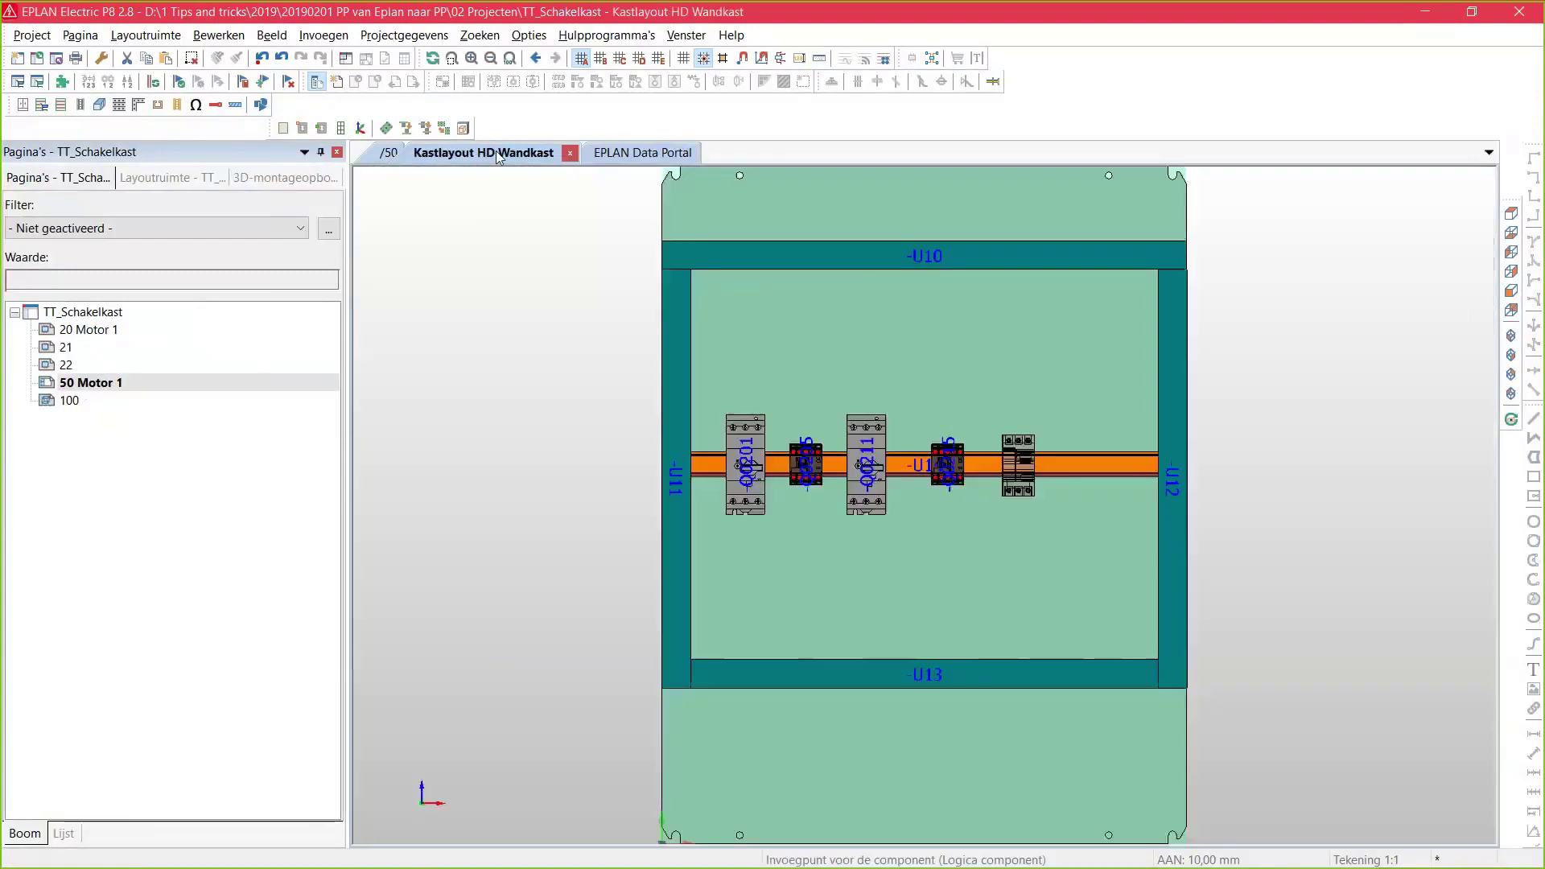
pyautogui.click(1111, 455)
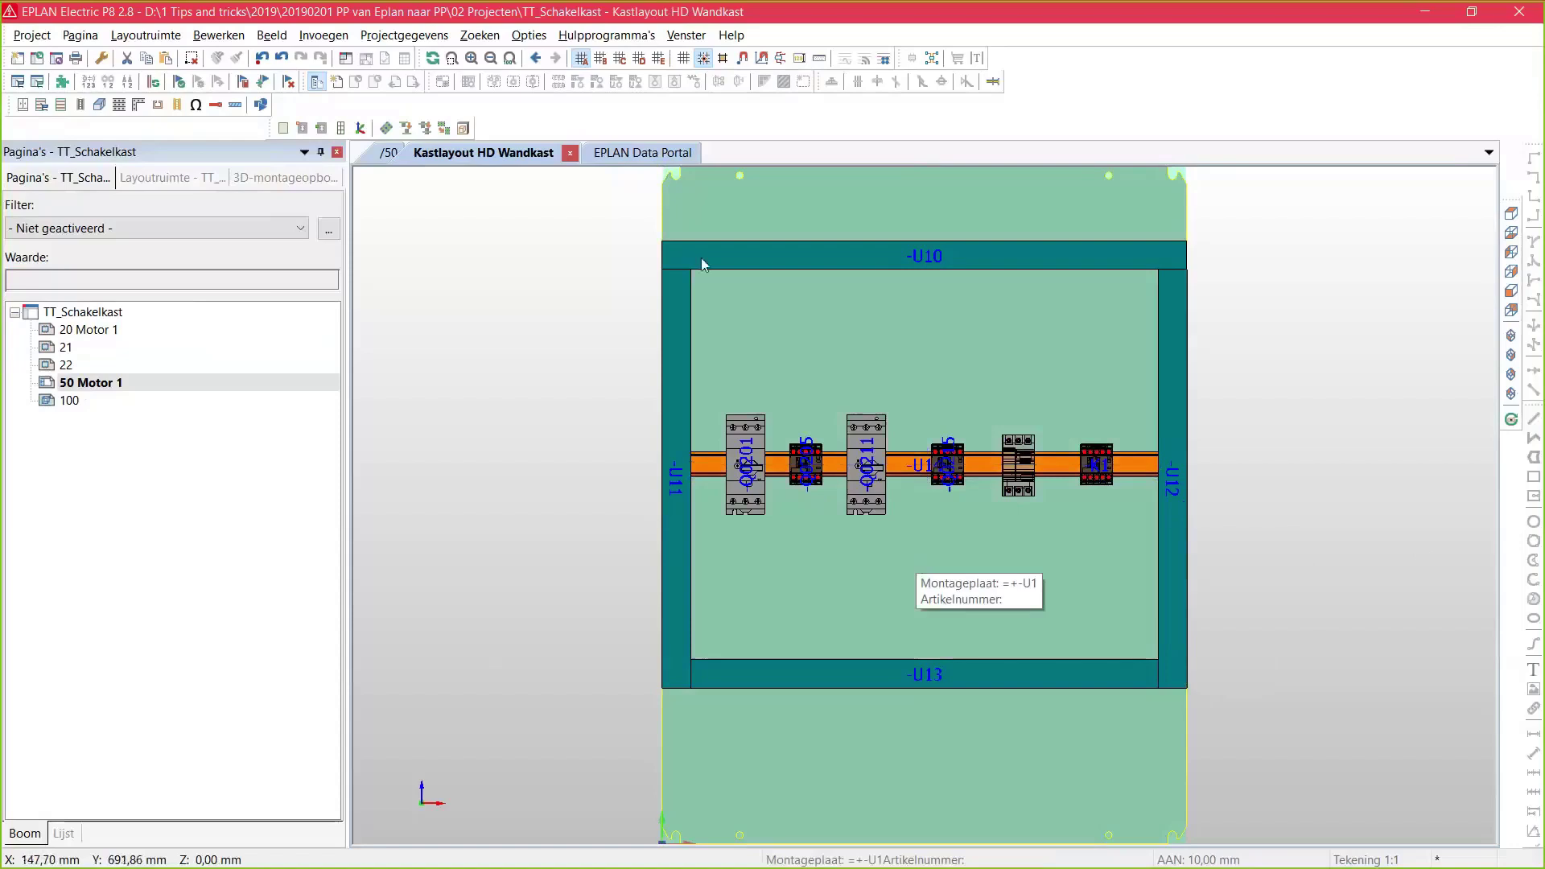
# Set the parts database scheme in the user settings to 001 Database zonder 3D
pyautogui.hotkey('alt', 'o')
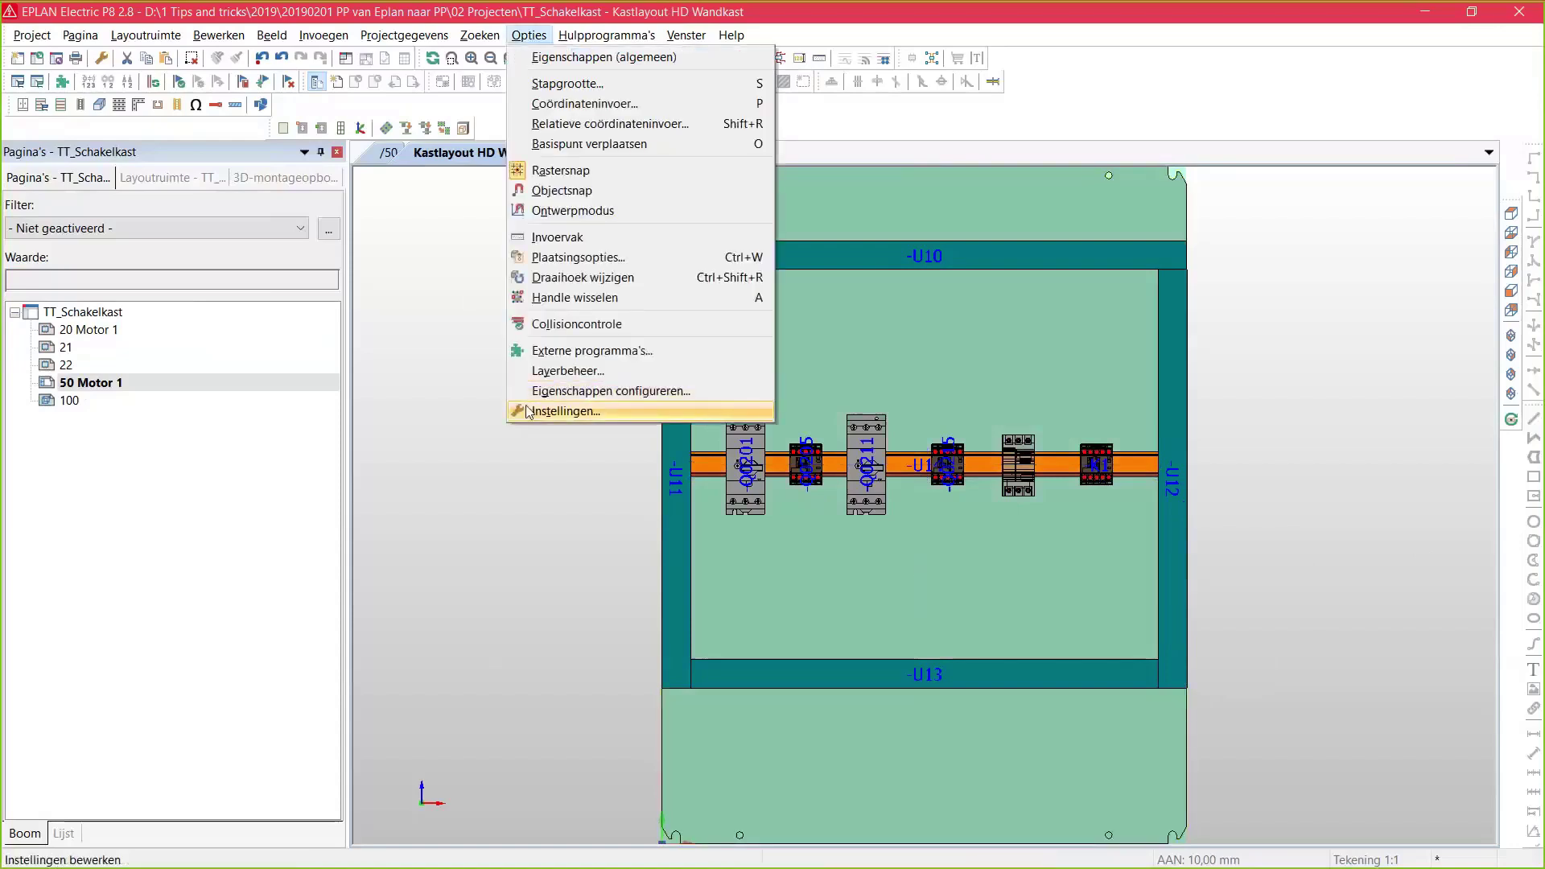
pyautogui.click(563, 411)
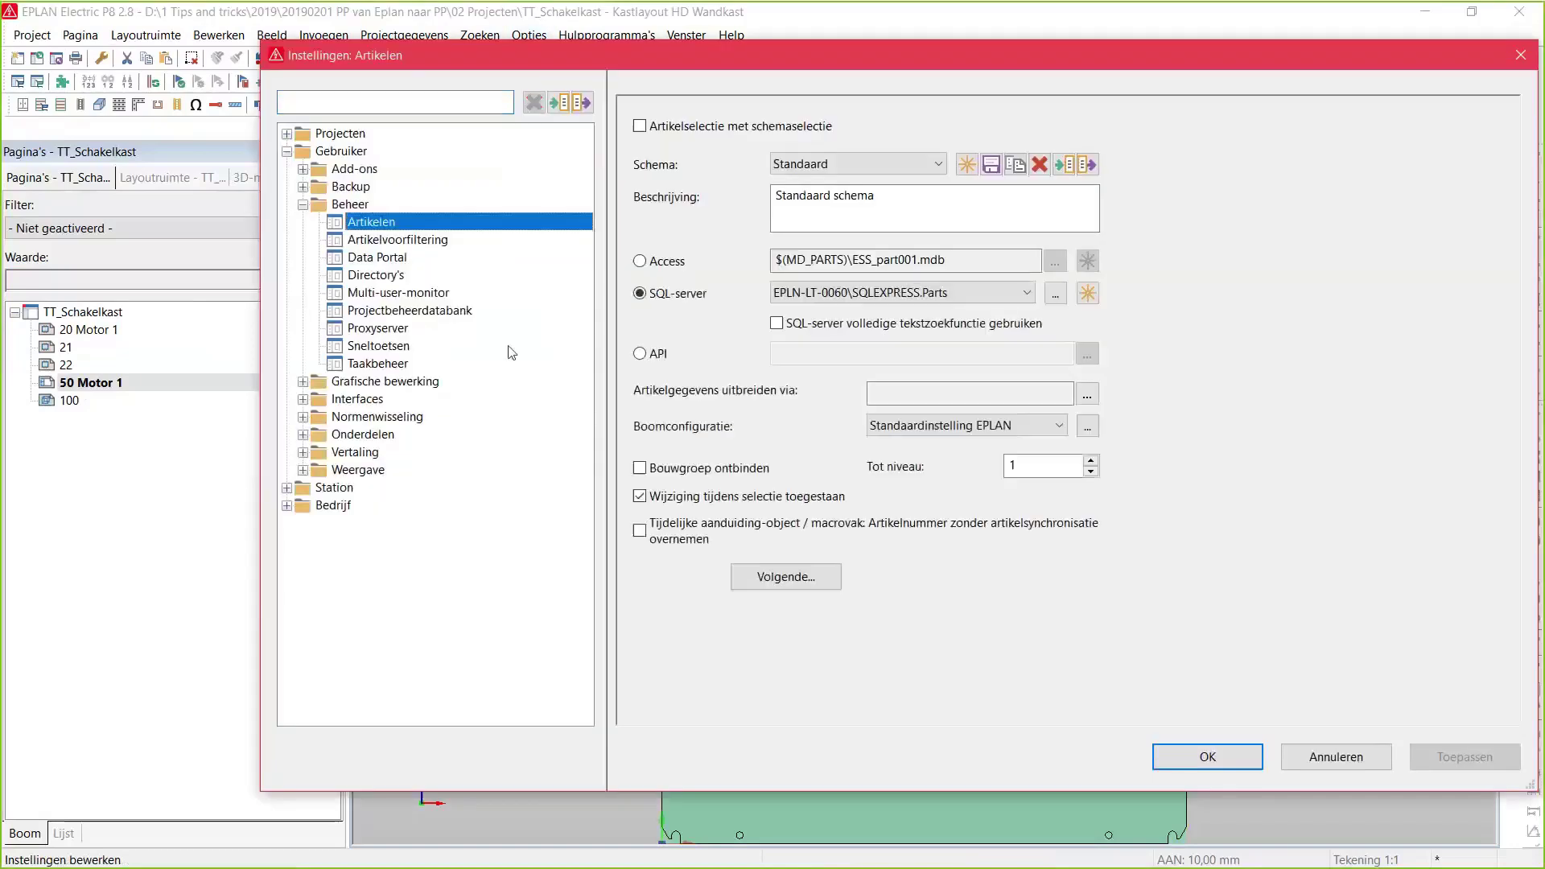
pyautogui.click(817, 165)
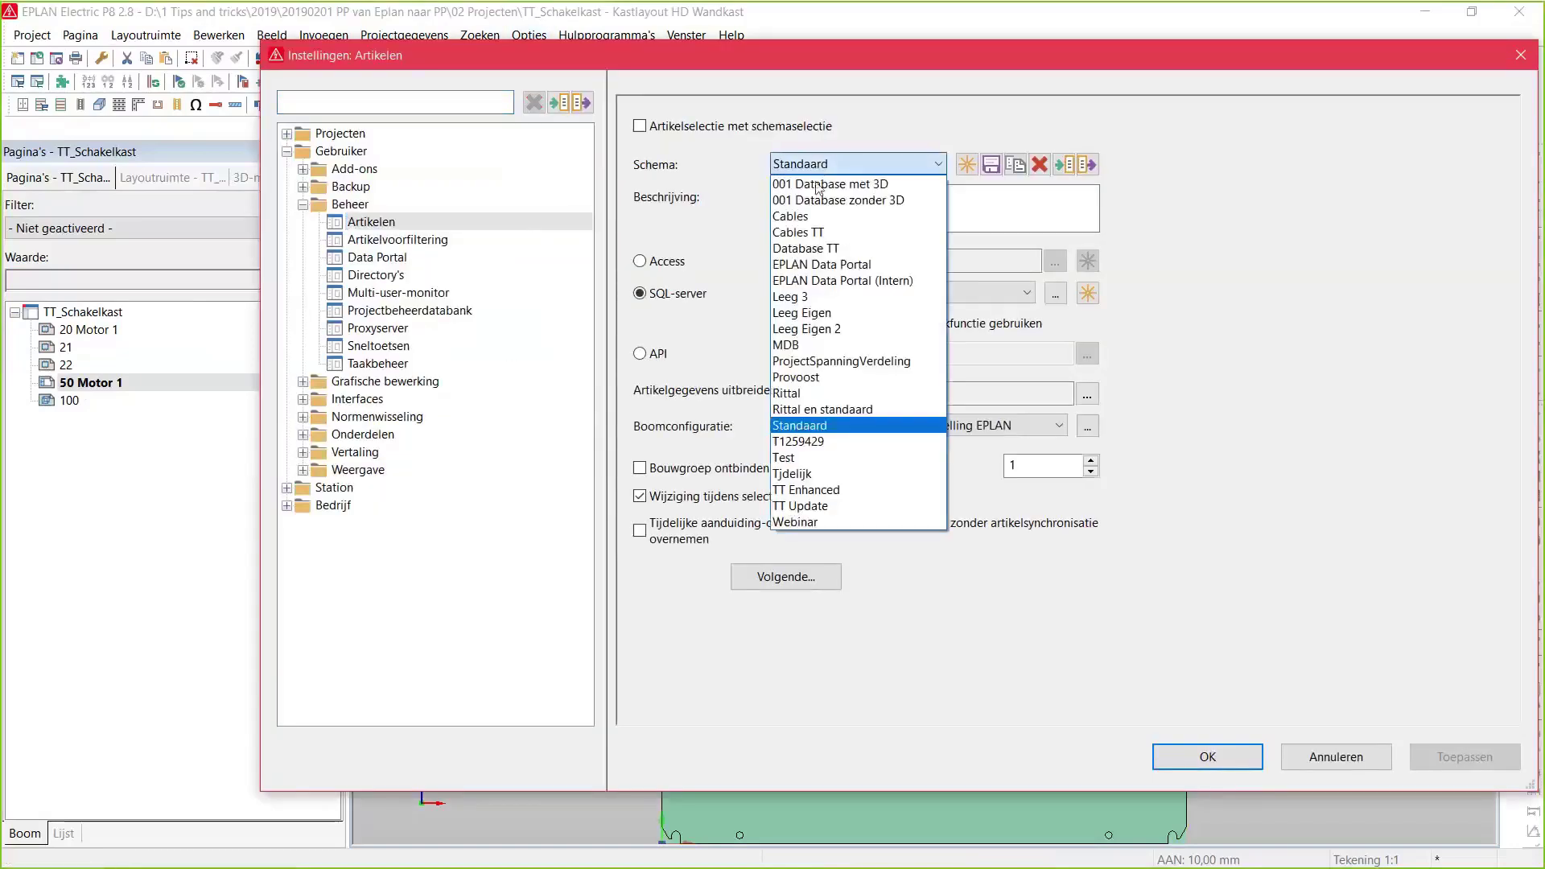
pyautogui.click(818, 200)
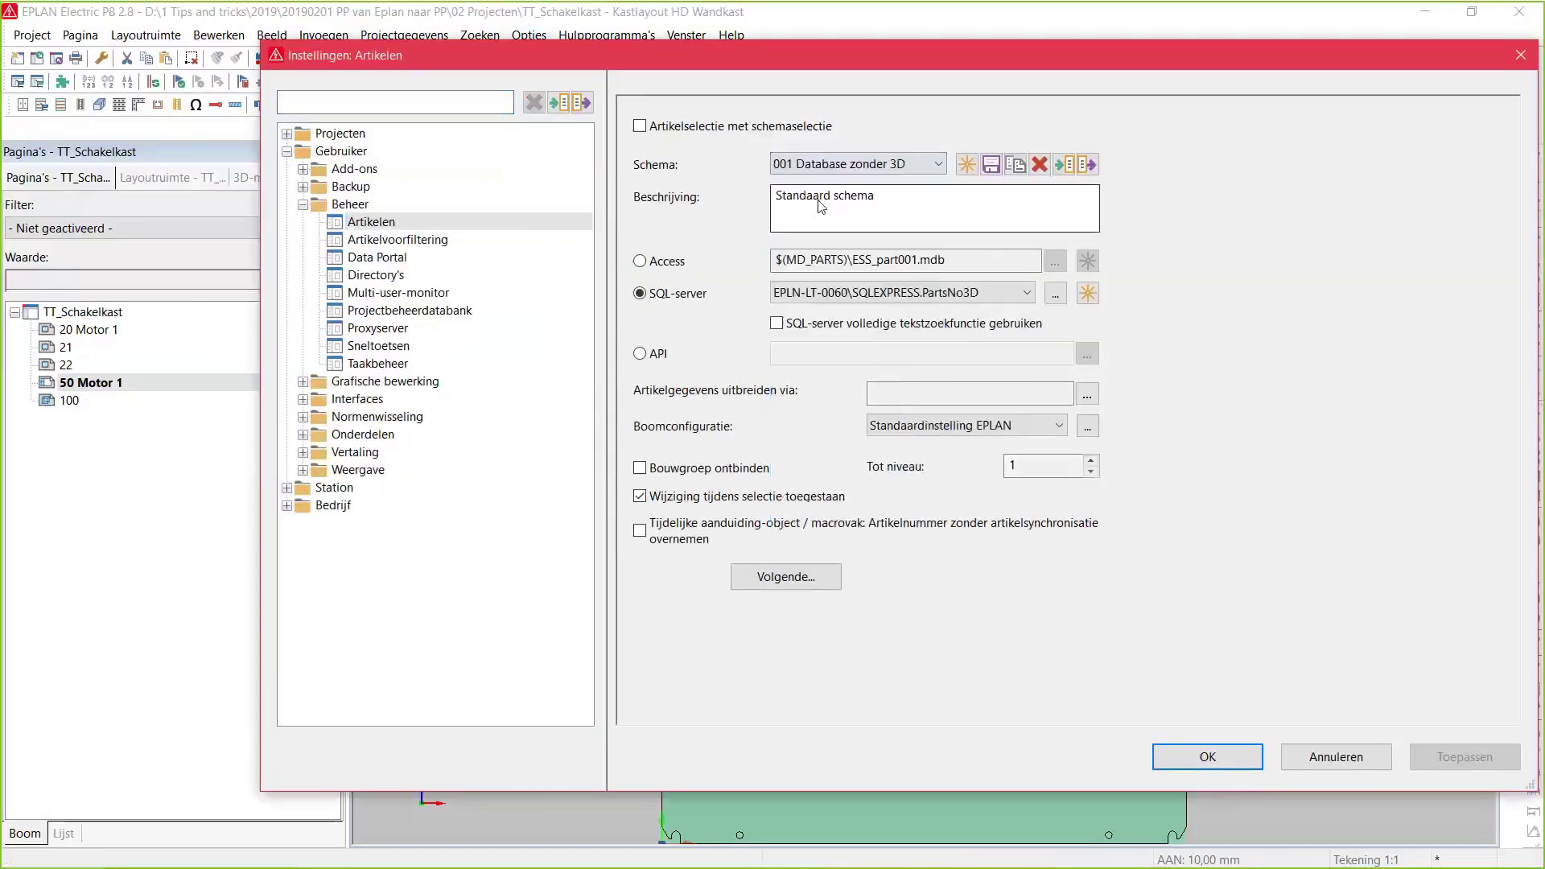
pyautogui.click(1207, 756)
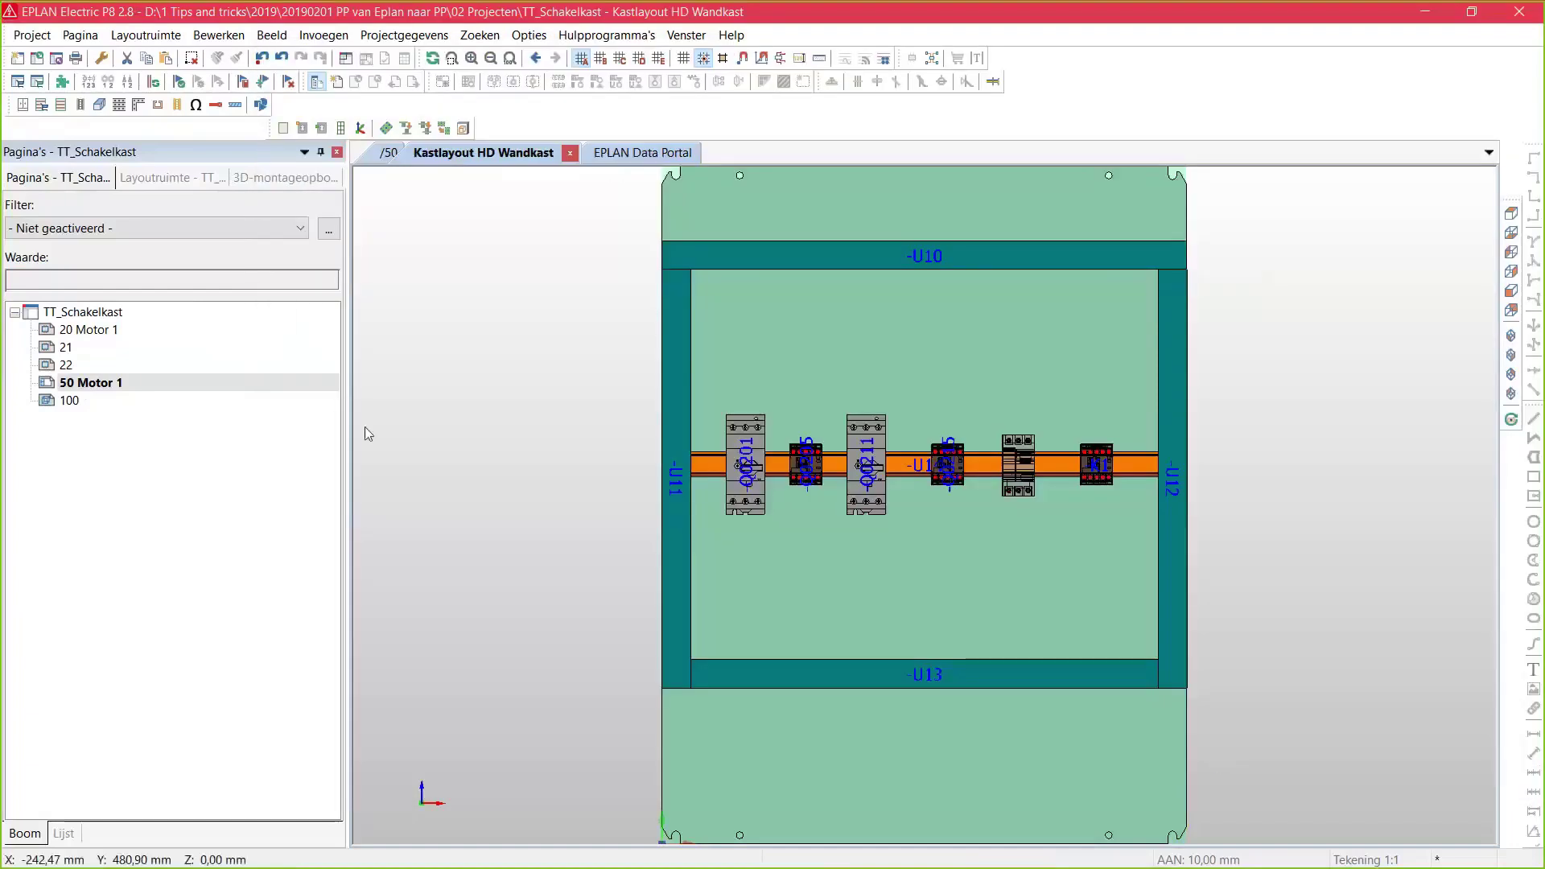
# Insert mounting rail TS 35_15 across the full width of the mounting plate below duct -U13, using a Y offset of -100 mm
pyautogui.click(277, 178)
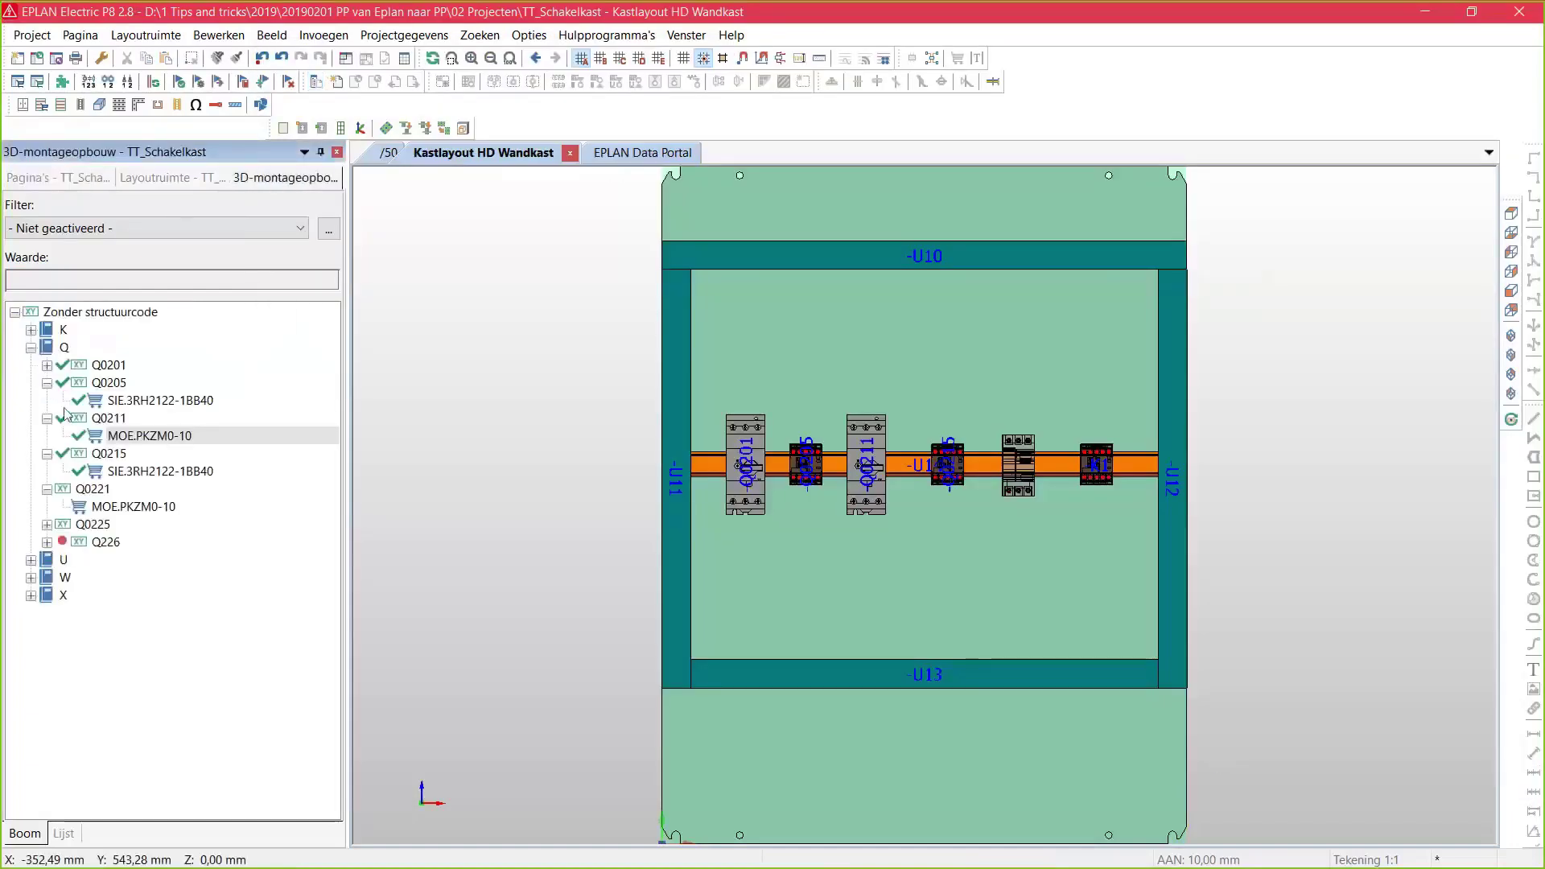
pyautogui.click(30, 596)
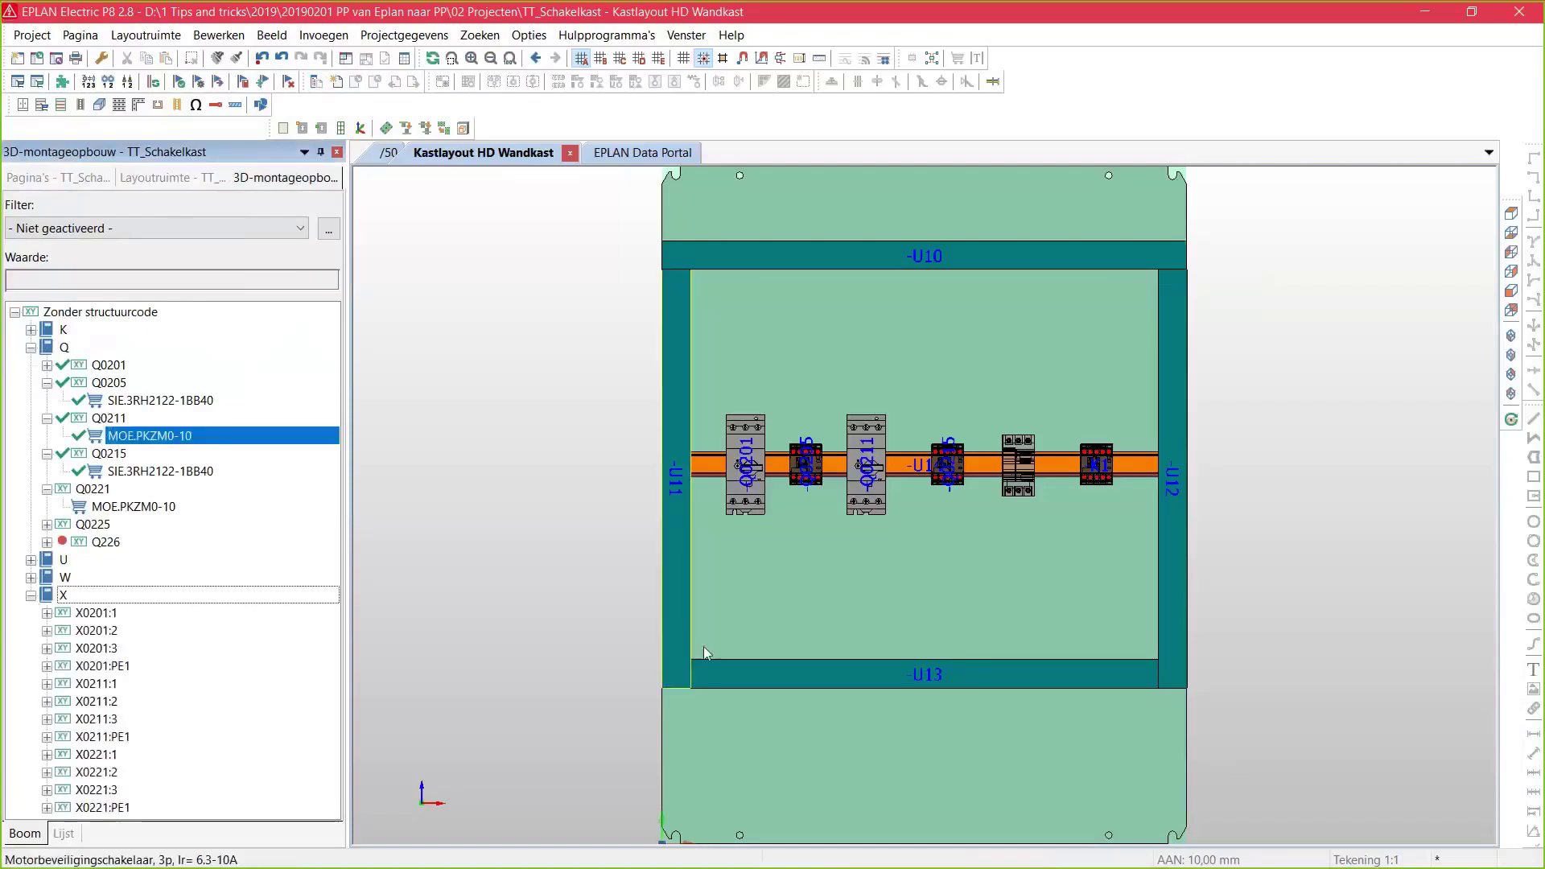
pyautogui.click(80, 103)
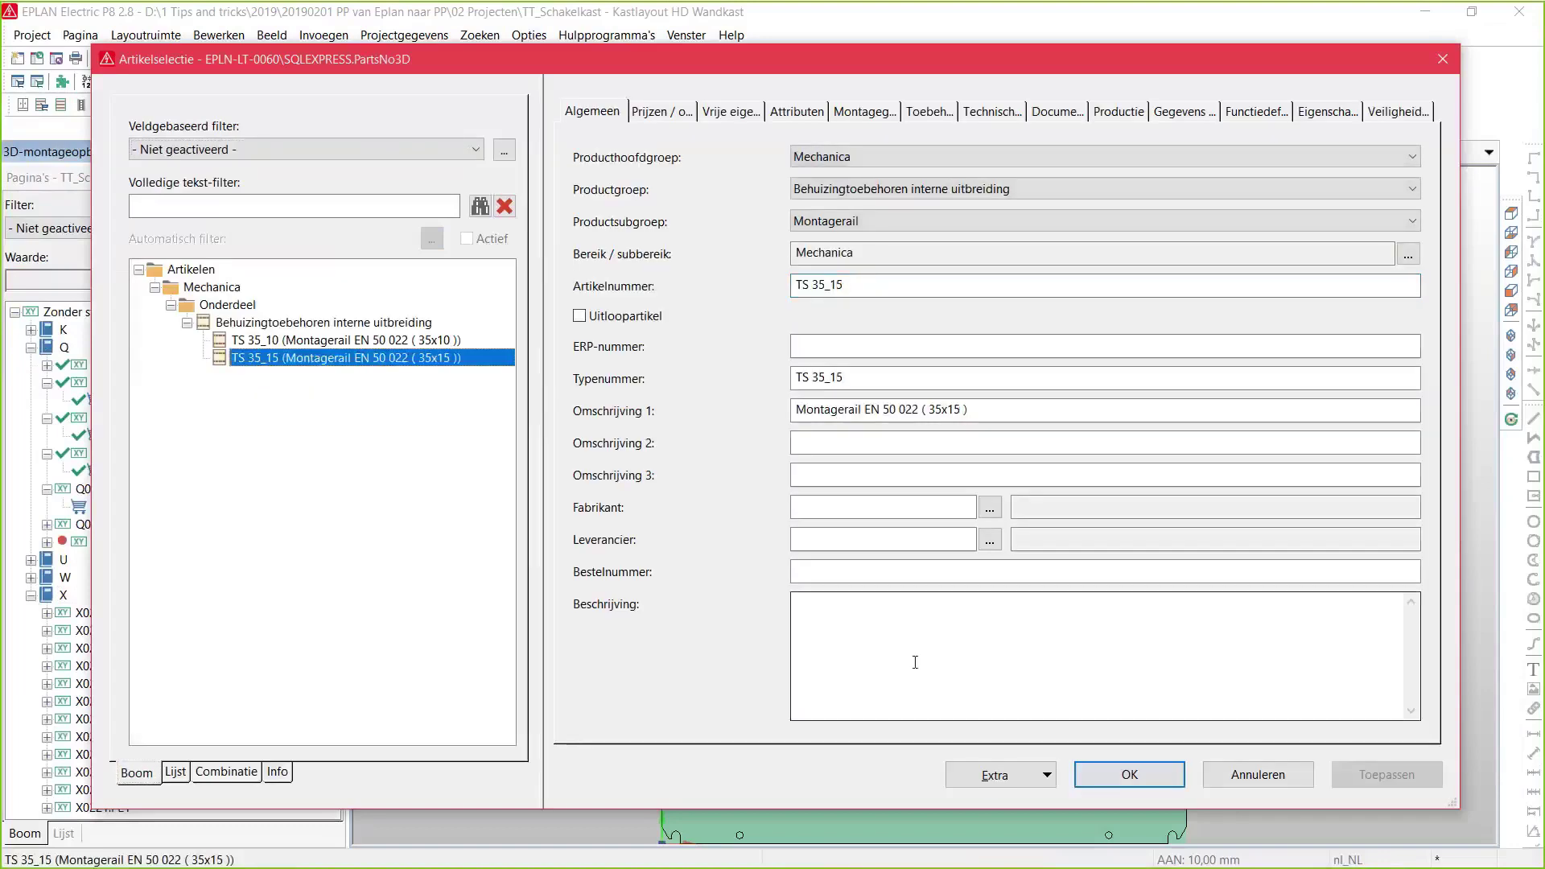
pyautogui.click(1126, 774)
pyautogui.scroll(3, 875, 593)
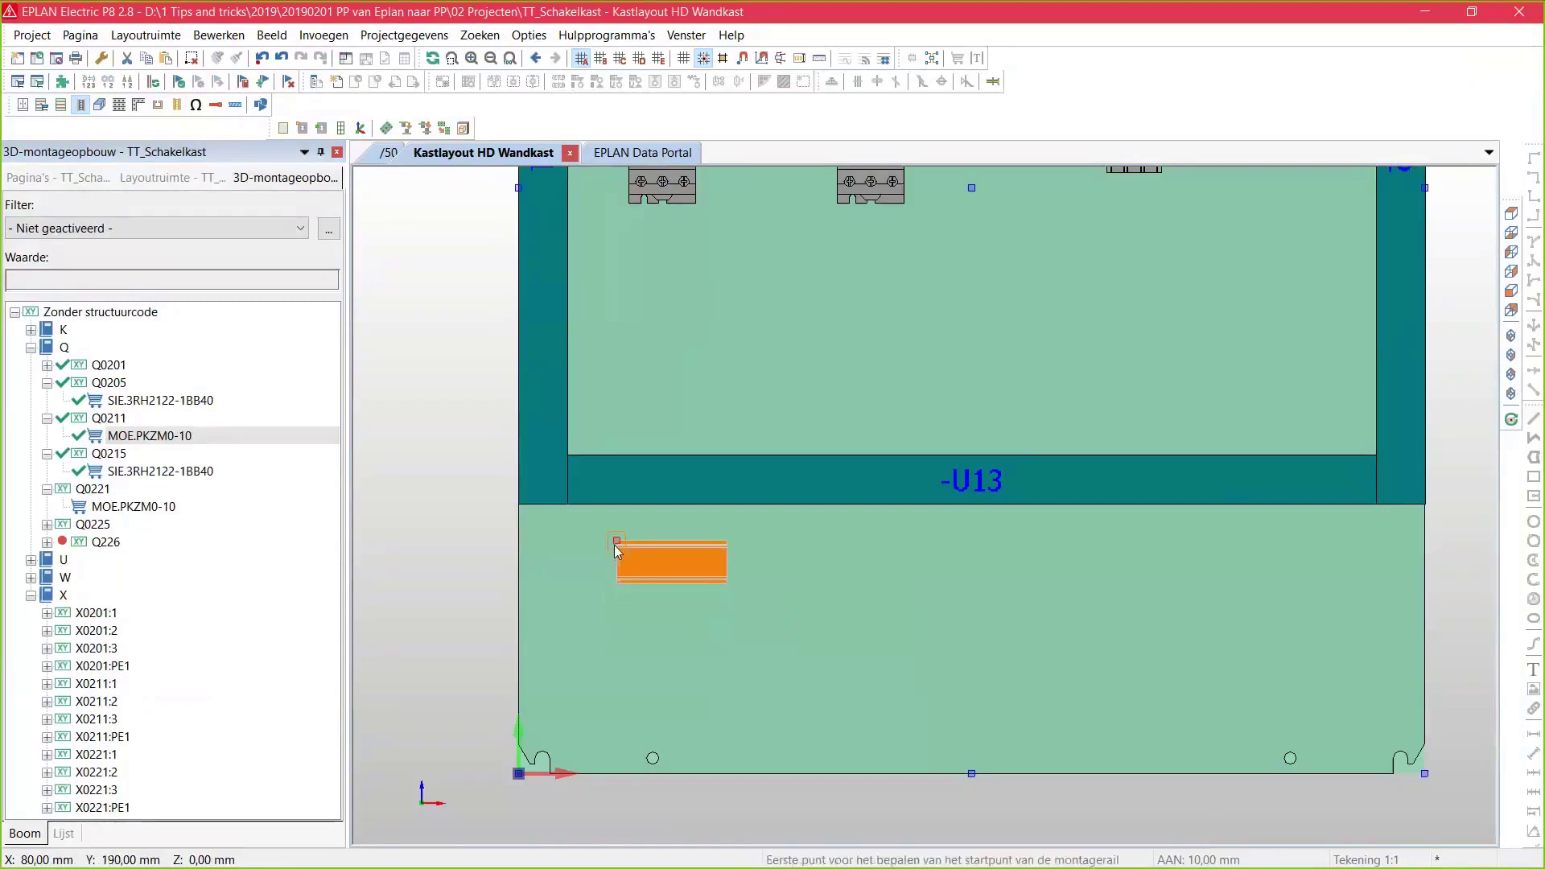
pyautogui.press('o')
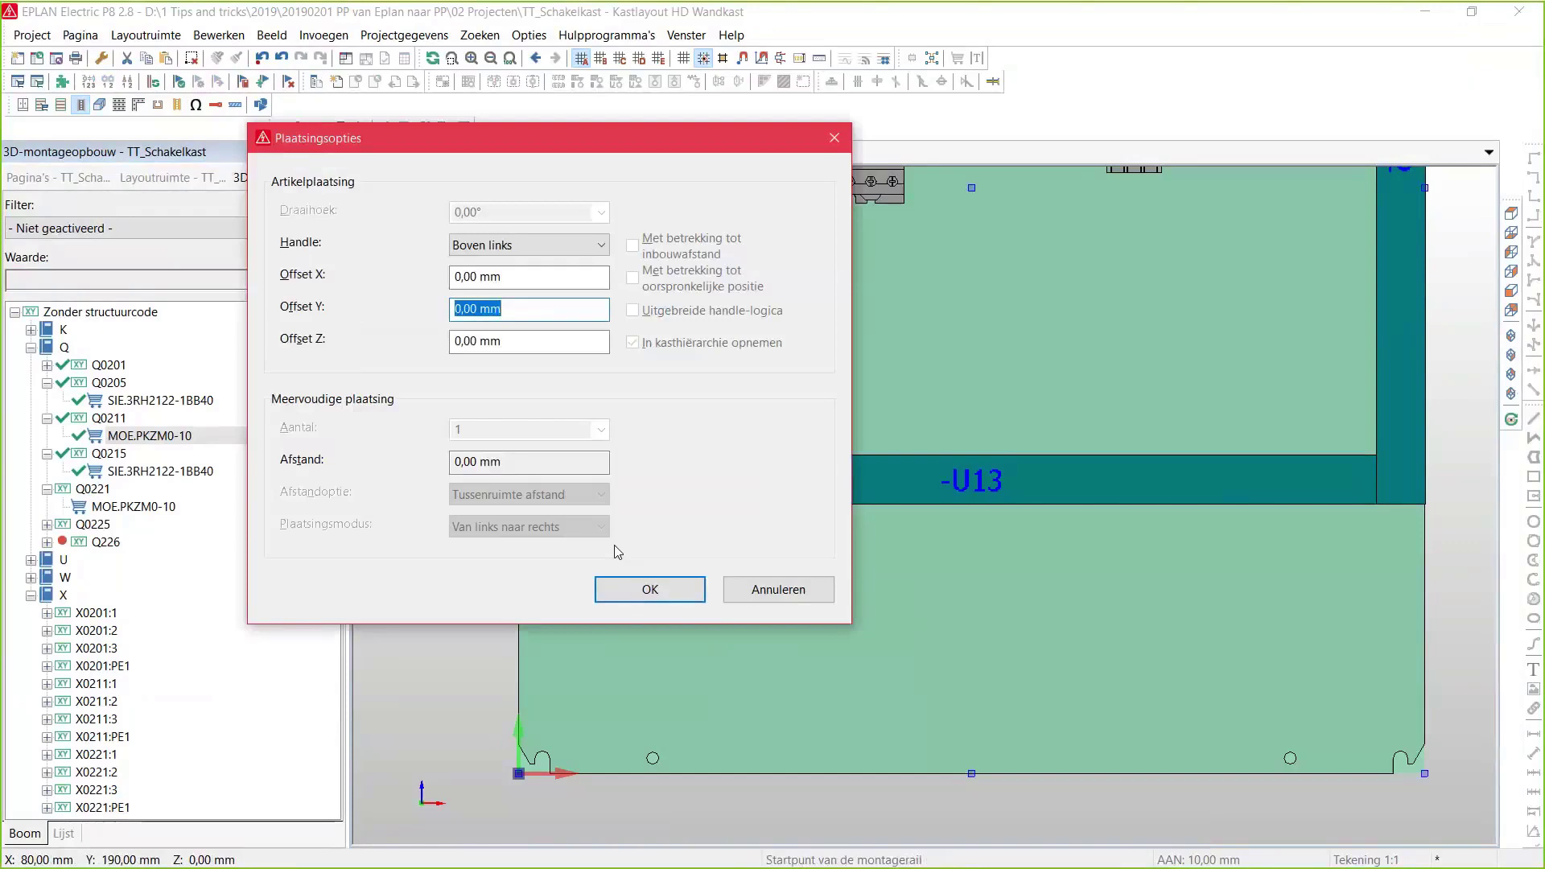
pyautogui.write('-100')
pyautogui.click(636, 589)
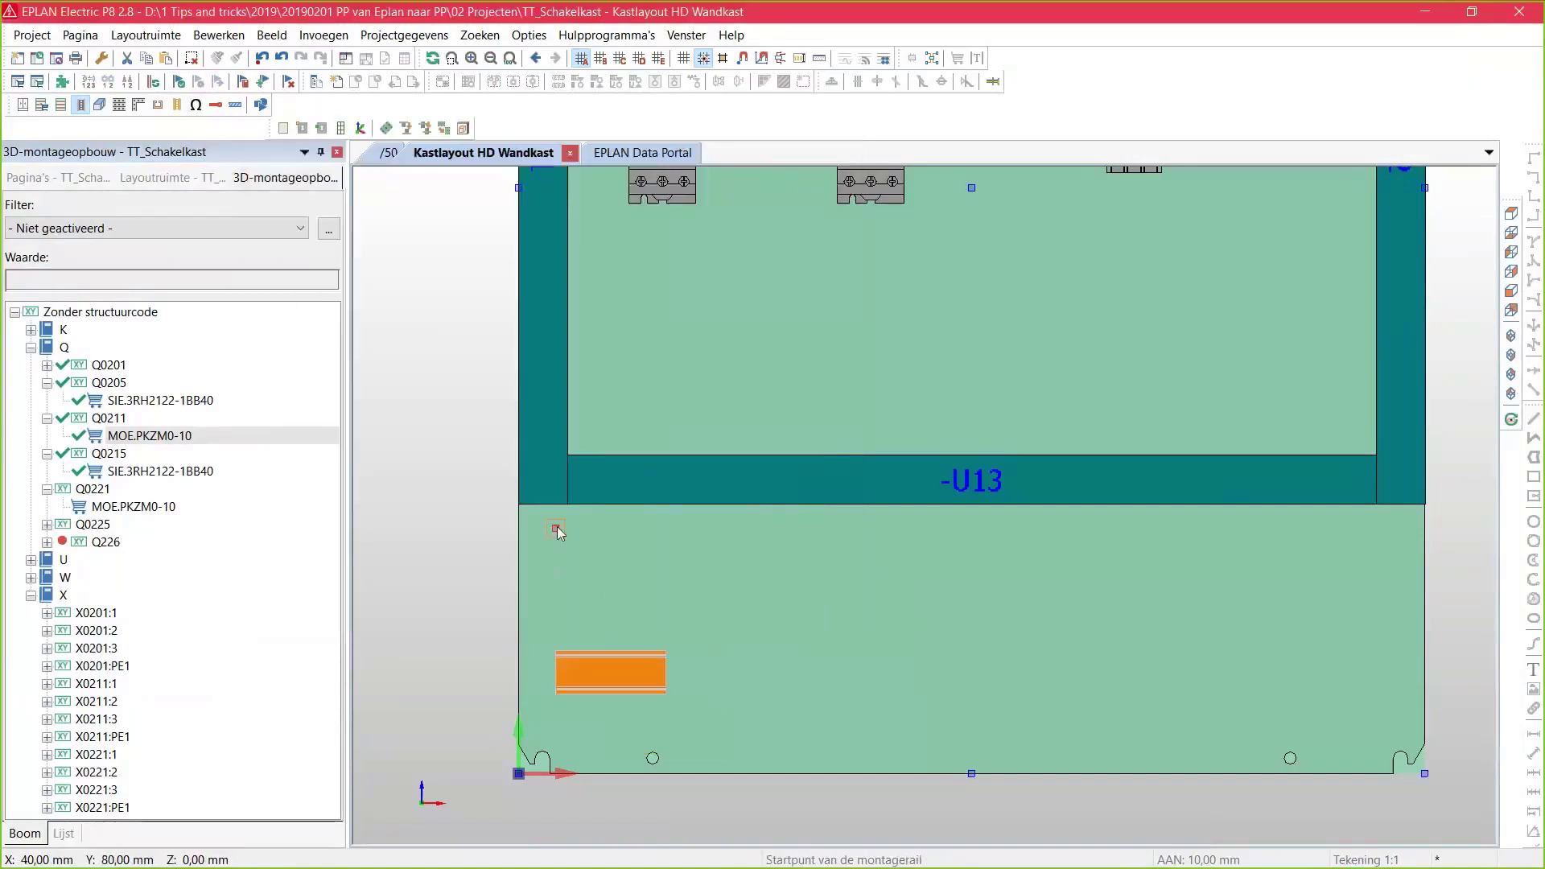
pyautogui.click(519, 515)
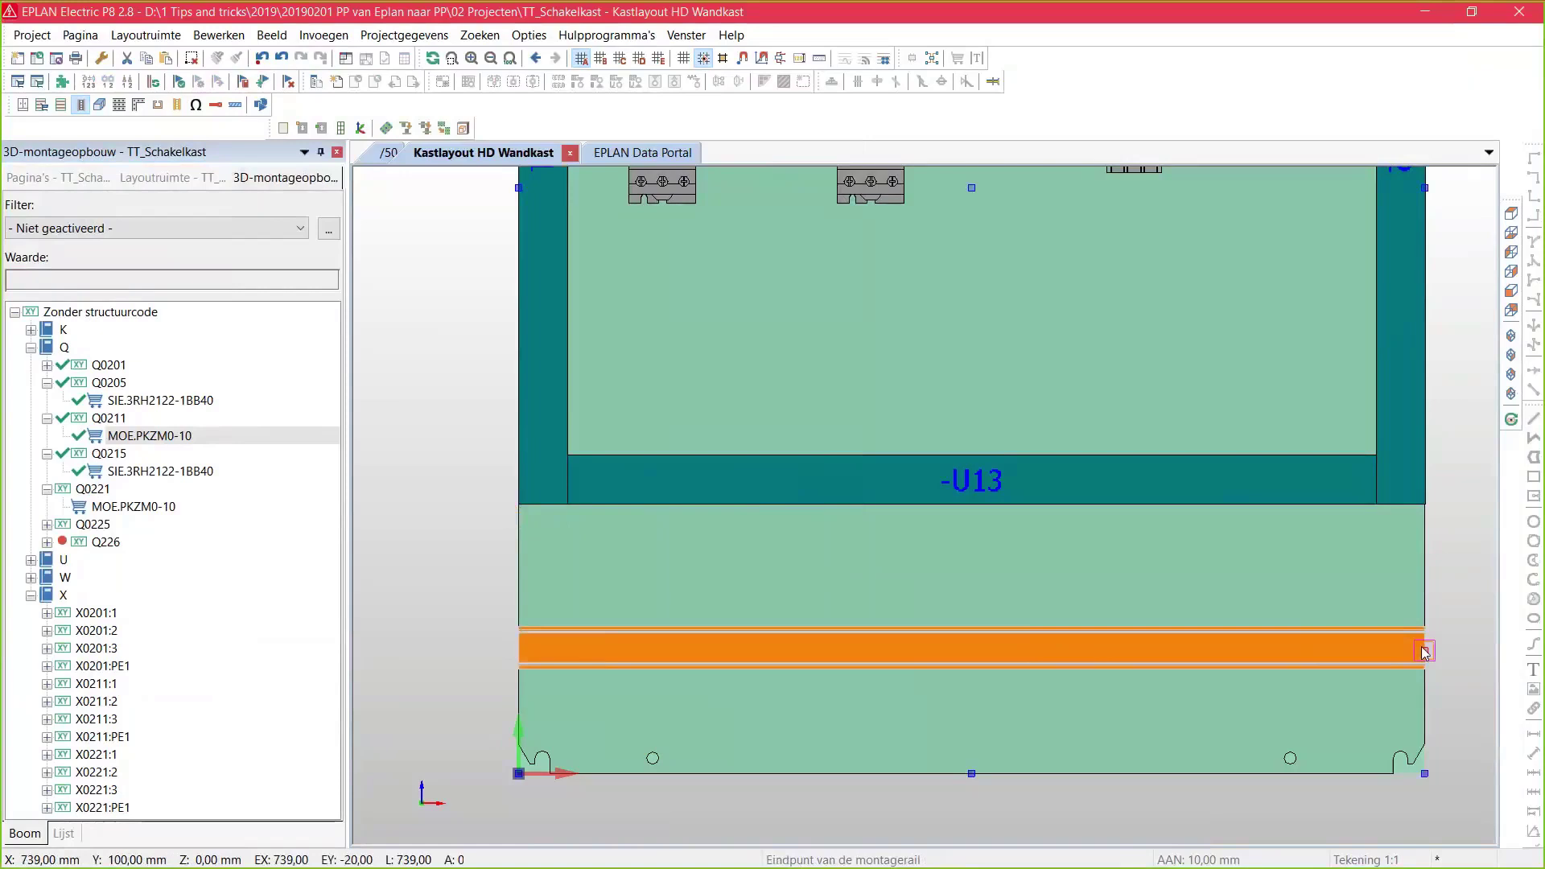
pyautogui.click(1424, 652)
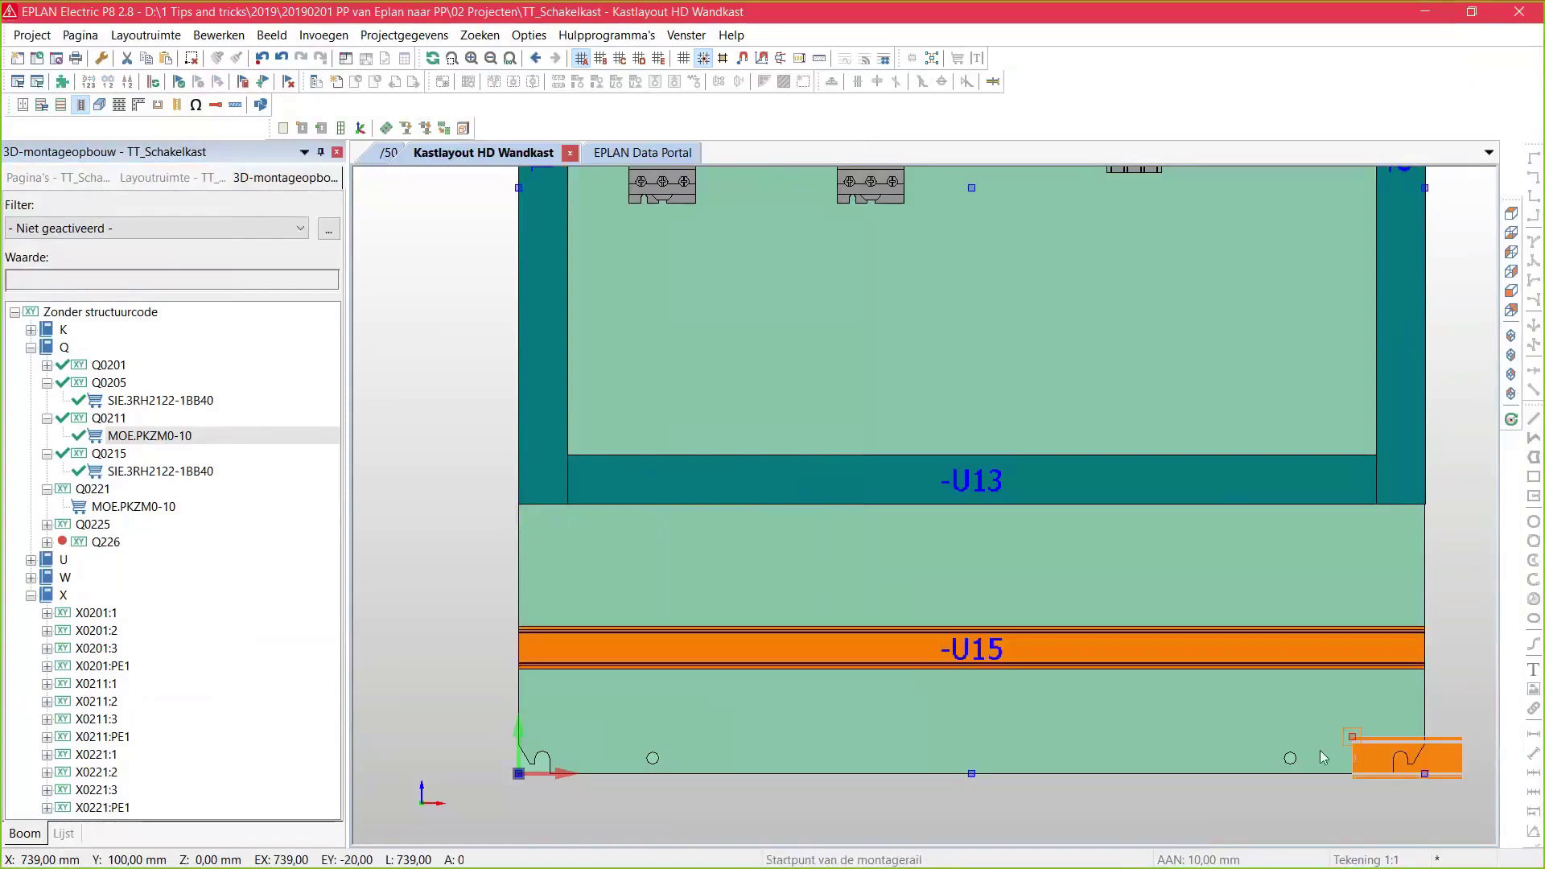
# Place all terminals of X0201, X0211 and X0221 as three complete, separately spaced terminal strips on the lower mounting rail
pyautogui.click(66, 616)
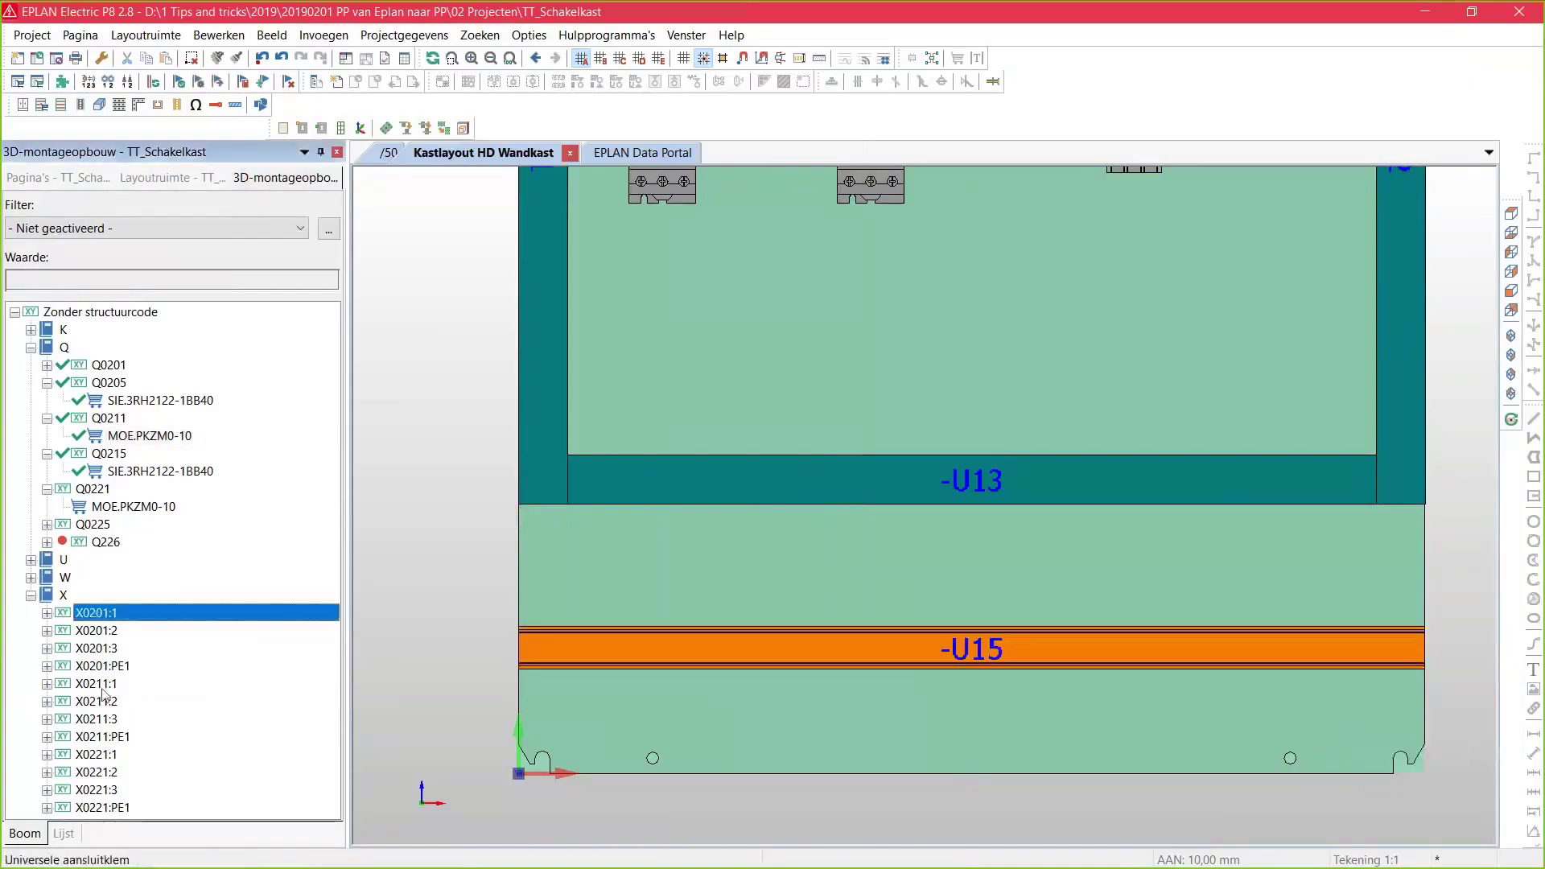
pyautogui.keyDown('shift'); pyautogui.click(122, 807); pyautogui.keyUp('shift')
pyautogui.moveTo(103, 623); pyautogui.dragTo(552, 713)
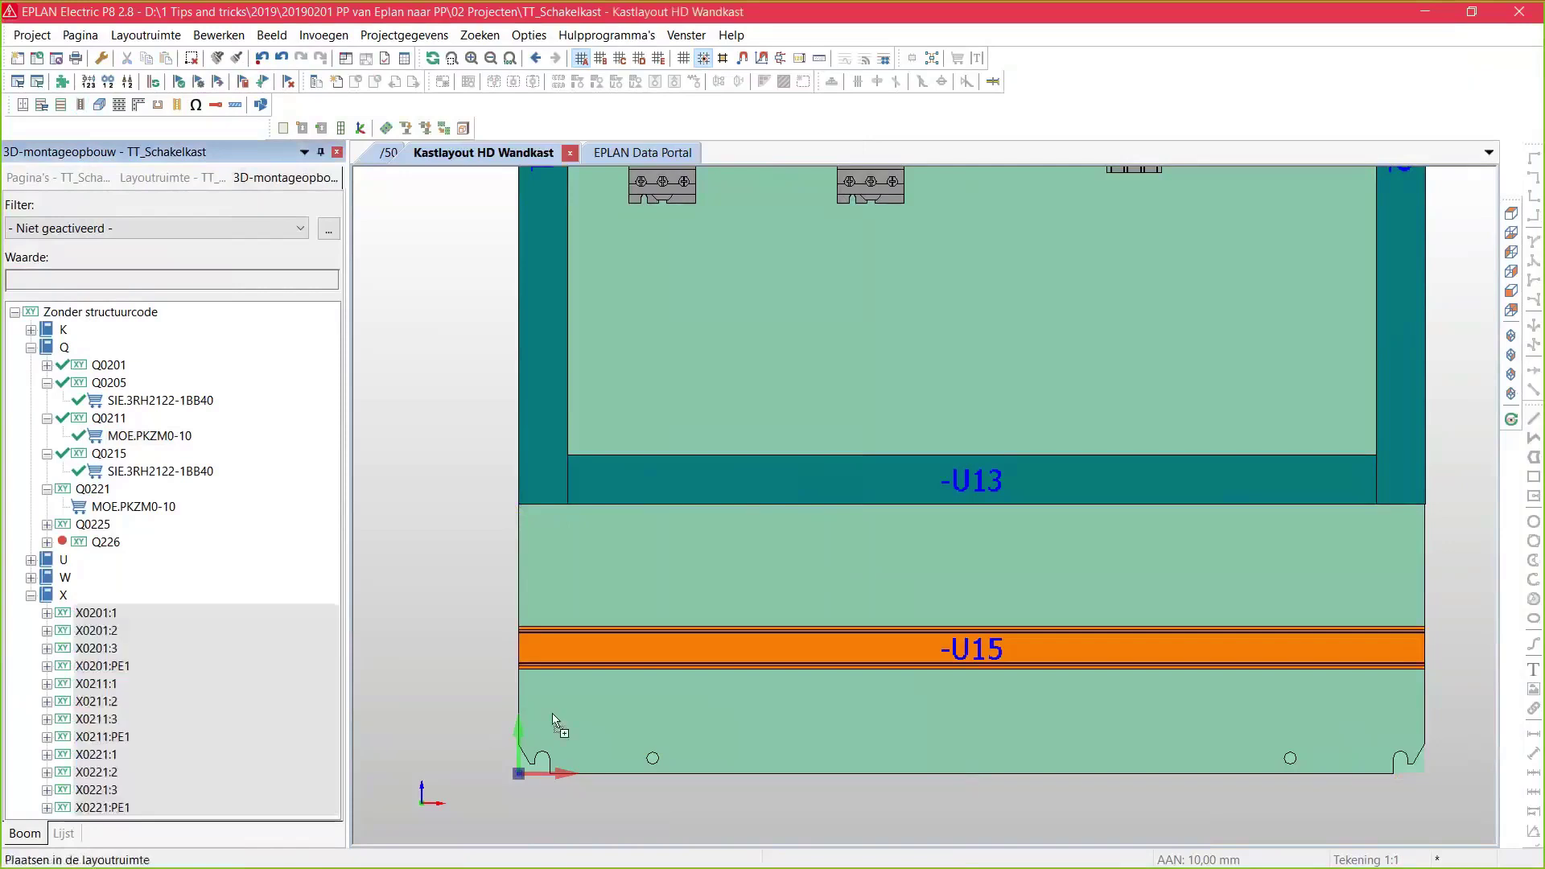
pyautogui.click(592, 703)
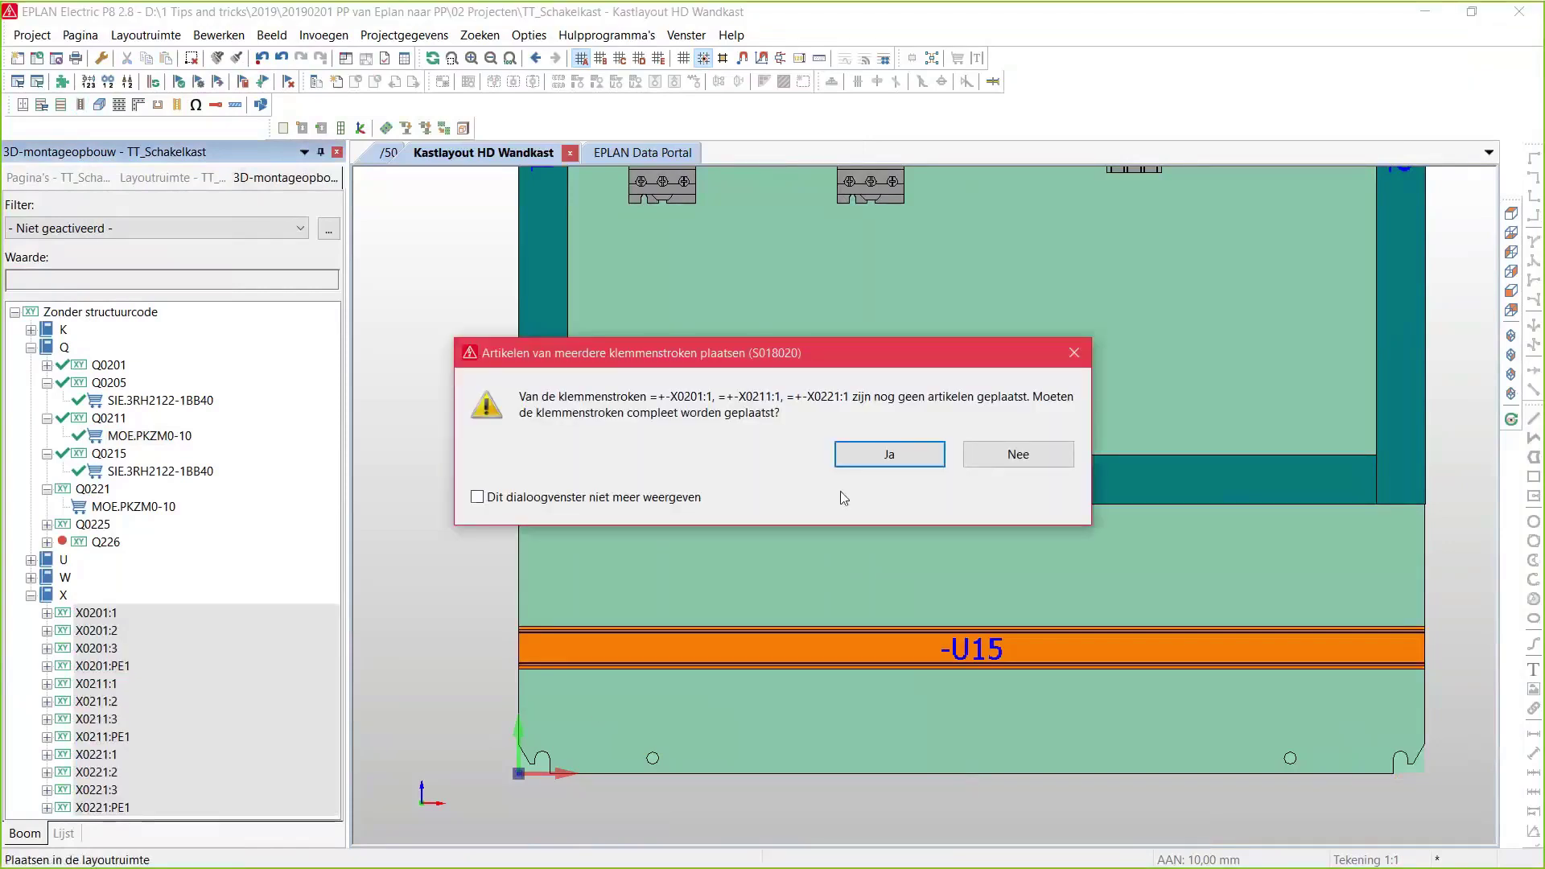
pyautogui.click(865, 458)
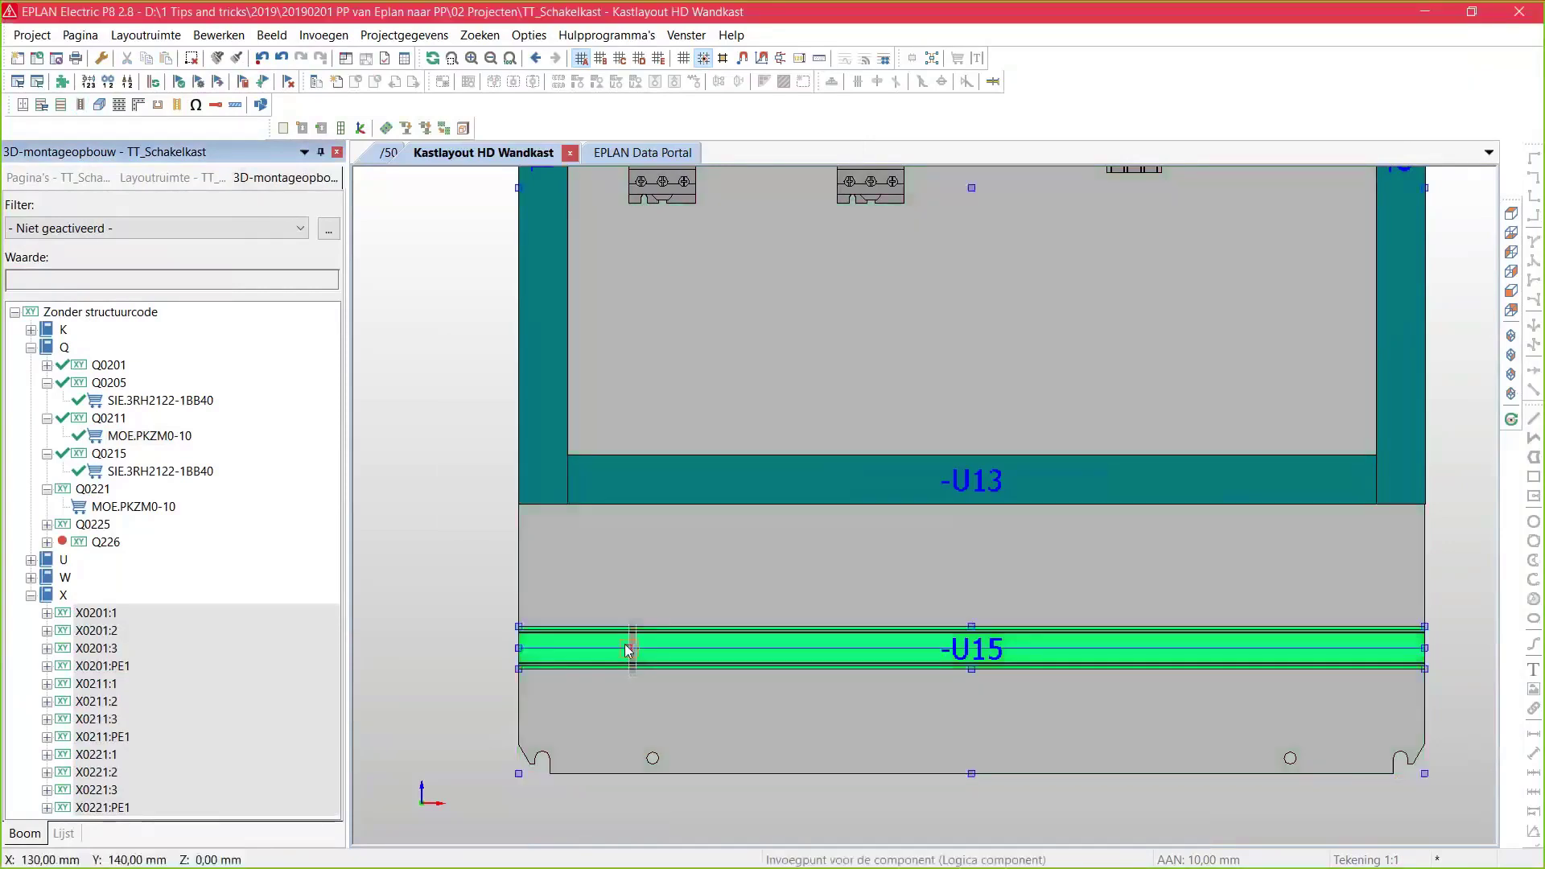
pyautogui.click(627, 714)
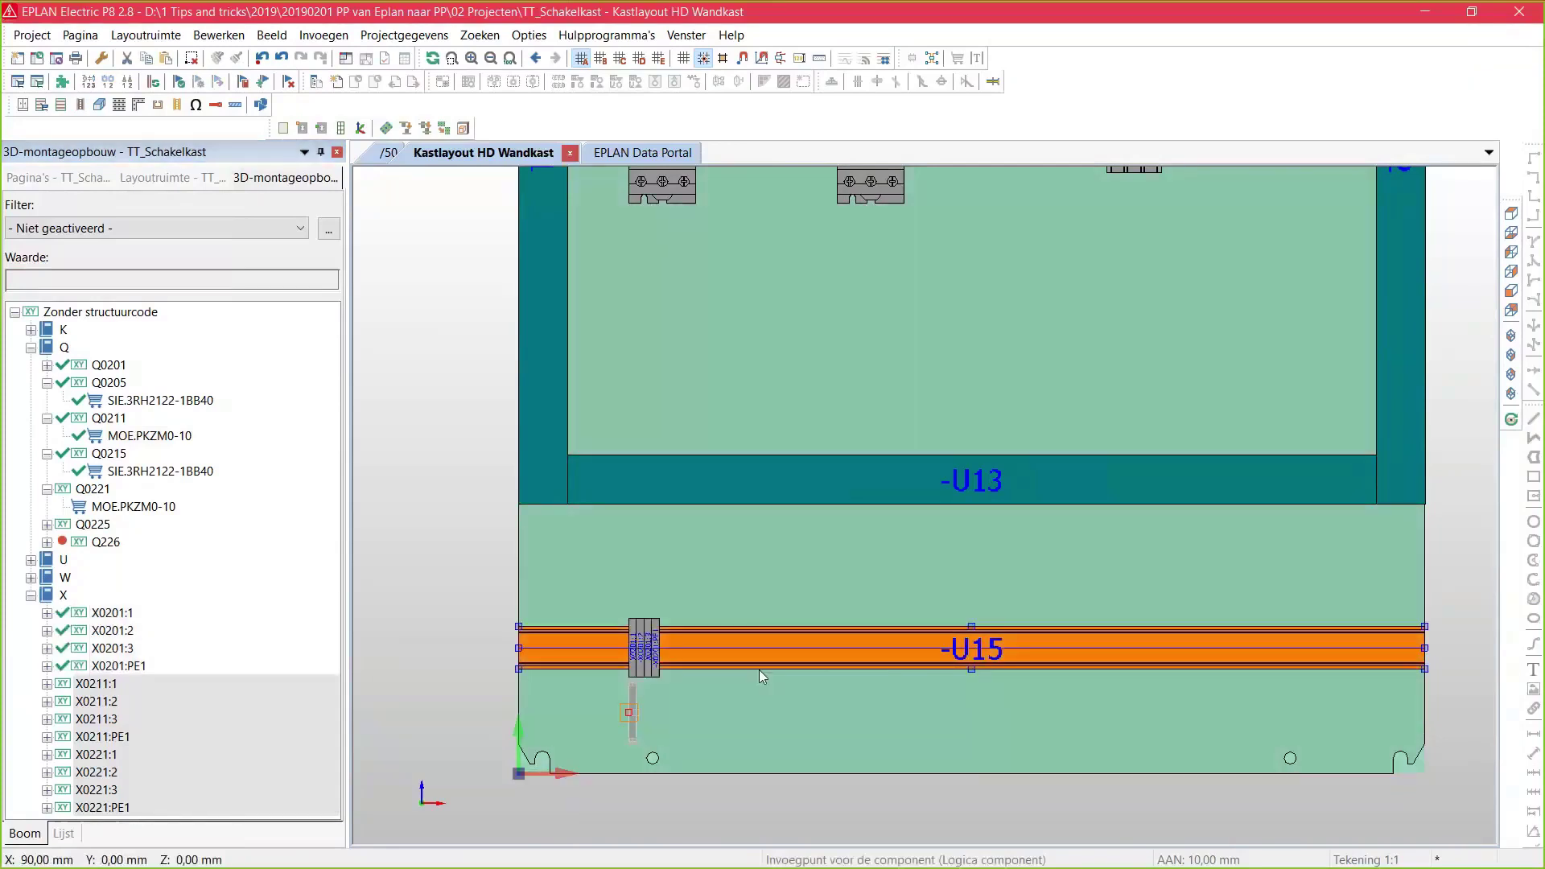
pyautogui.click(740, 648)
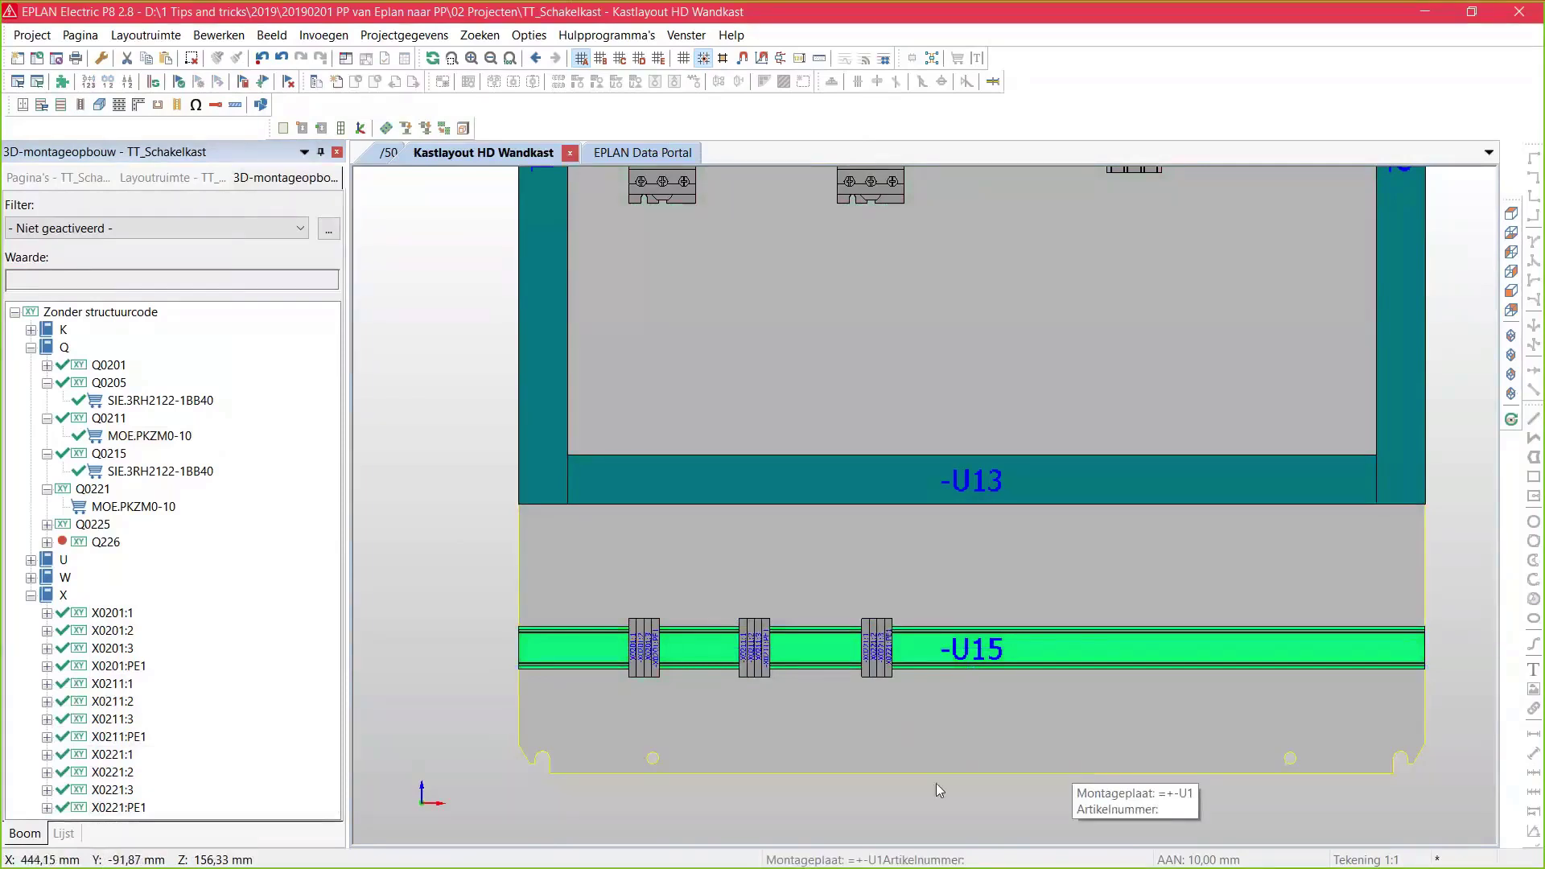
pyautogui.scroll(-2, 745, 615)
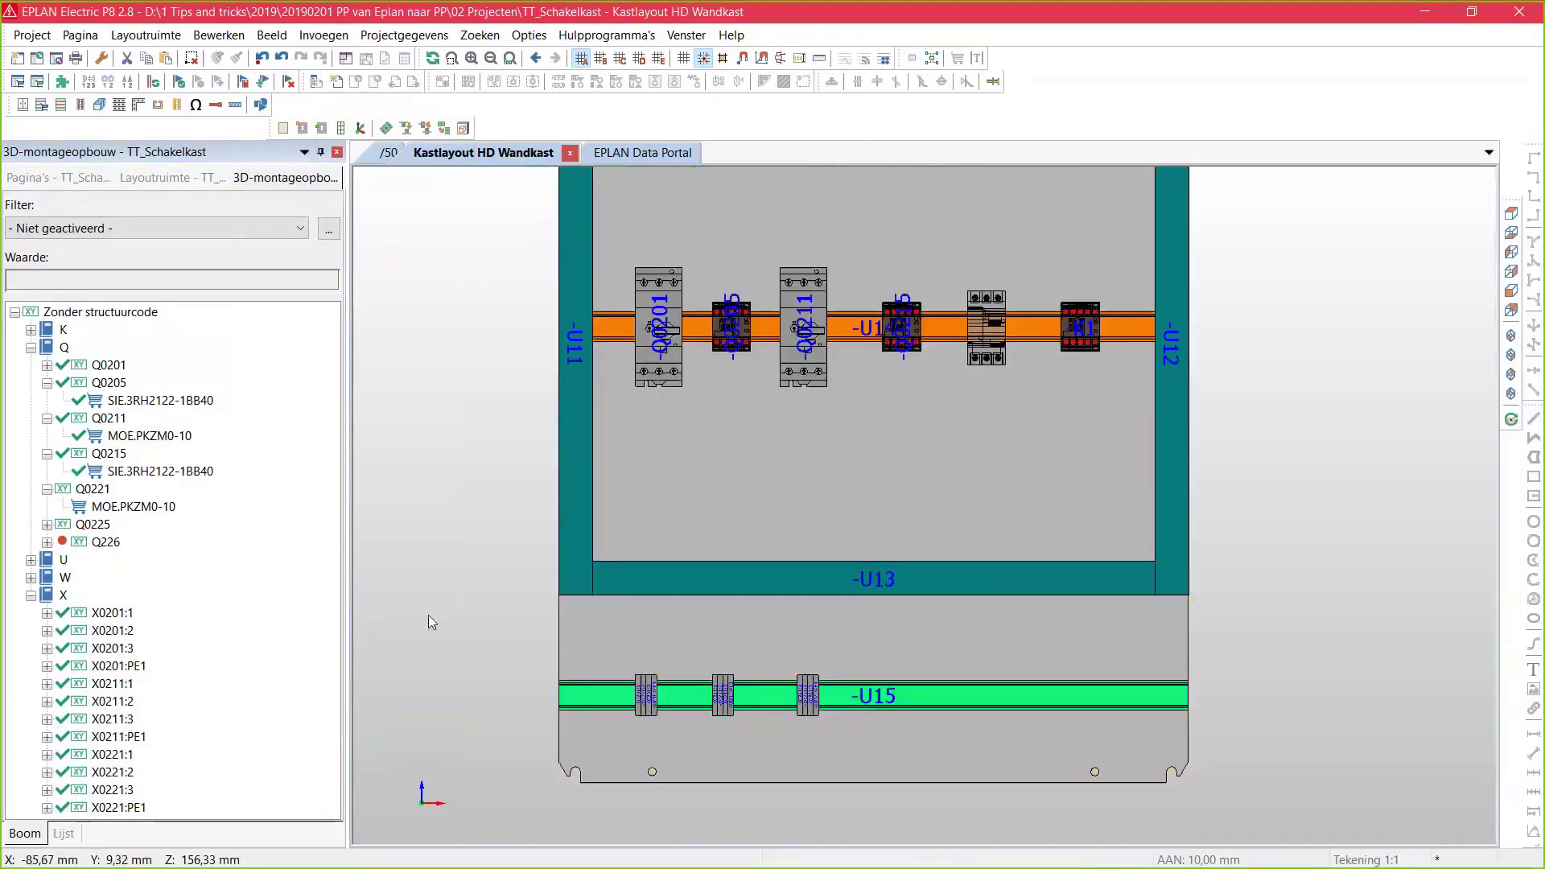
# Open page 50 Motor 1, update its model view and check the added parts and terminal strips
pyautogui.click(55, 172)
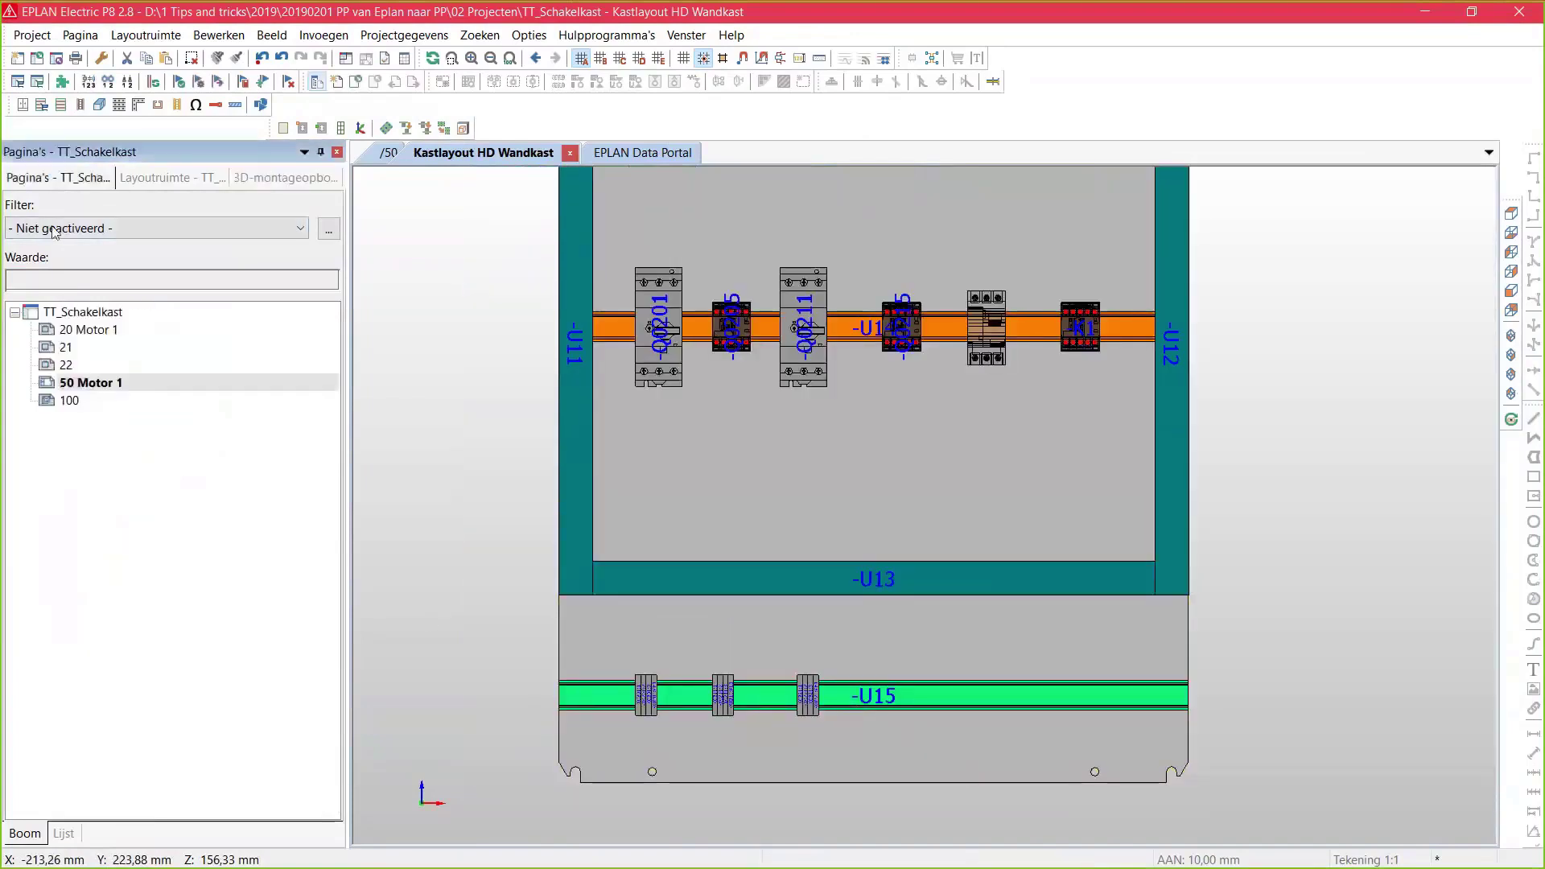
pyautogui.click(64, 400)
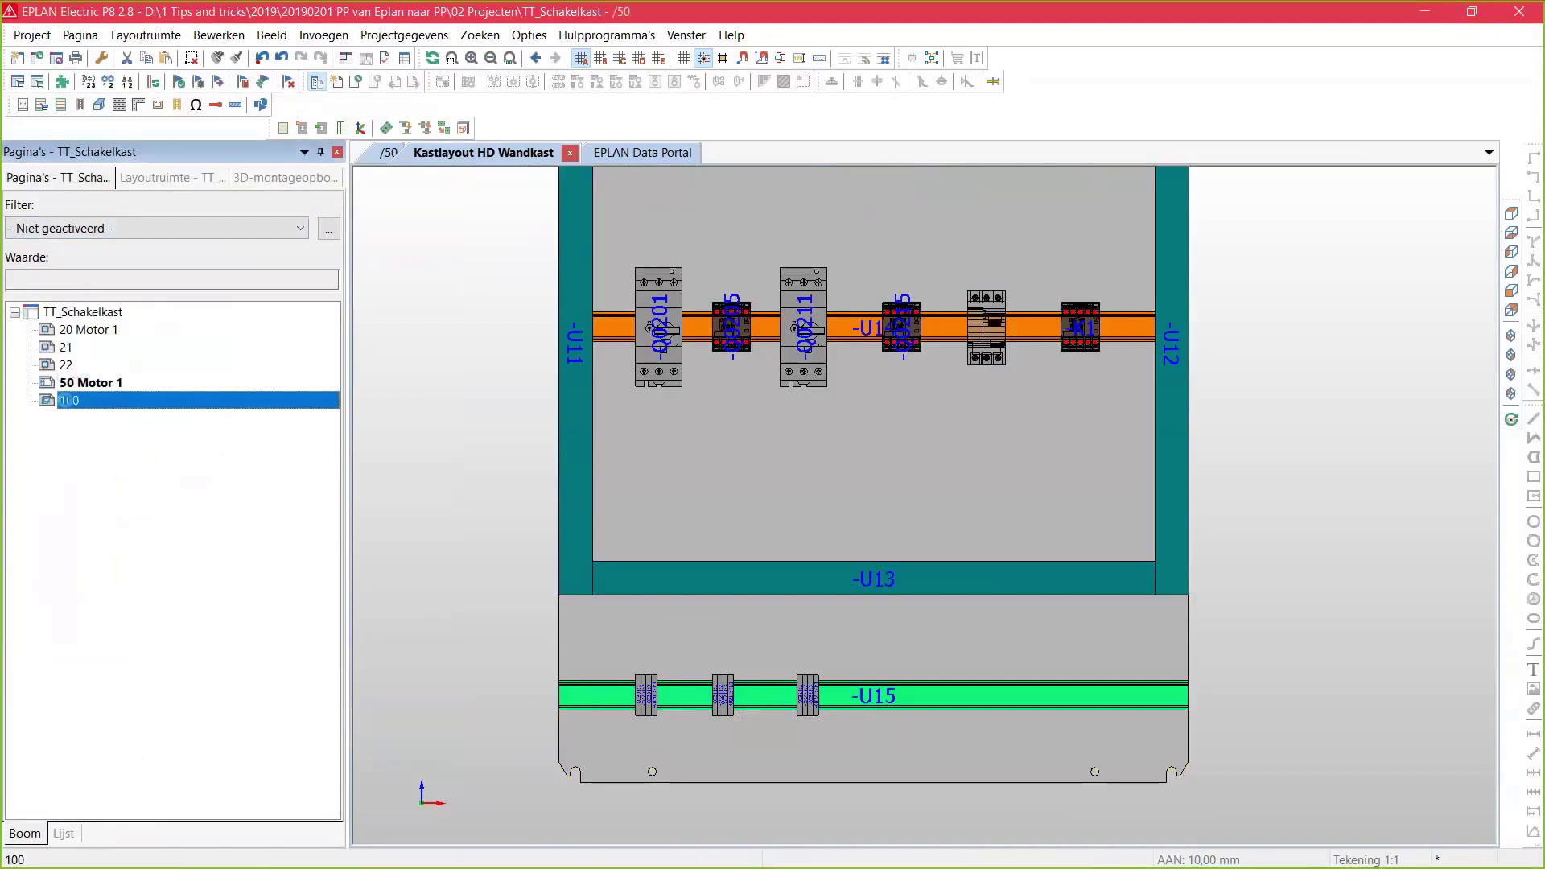
pyautogui.click(72, 387)
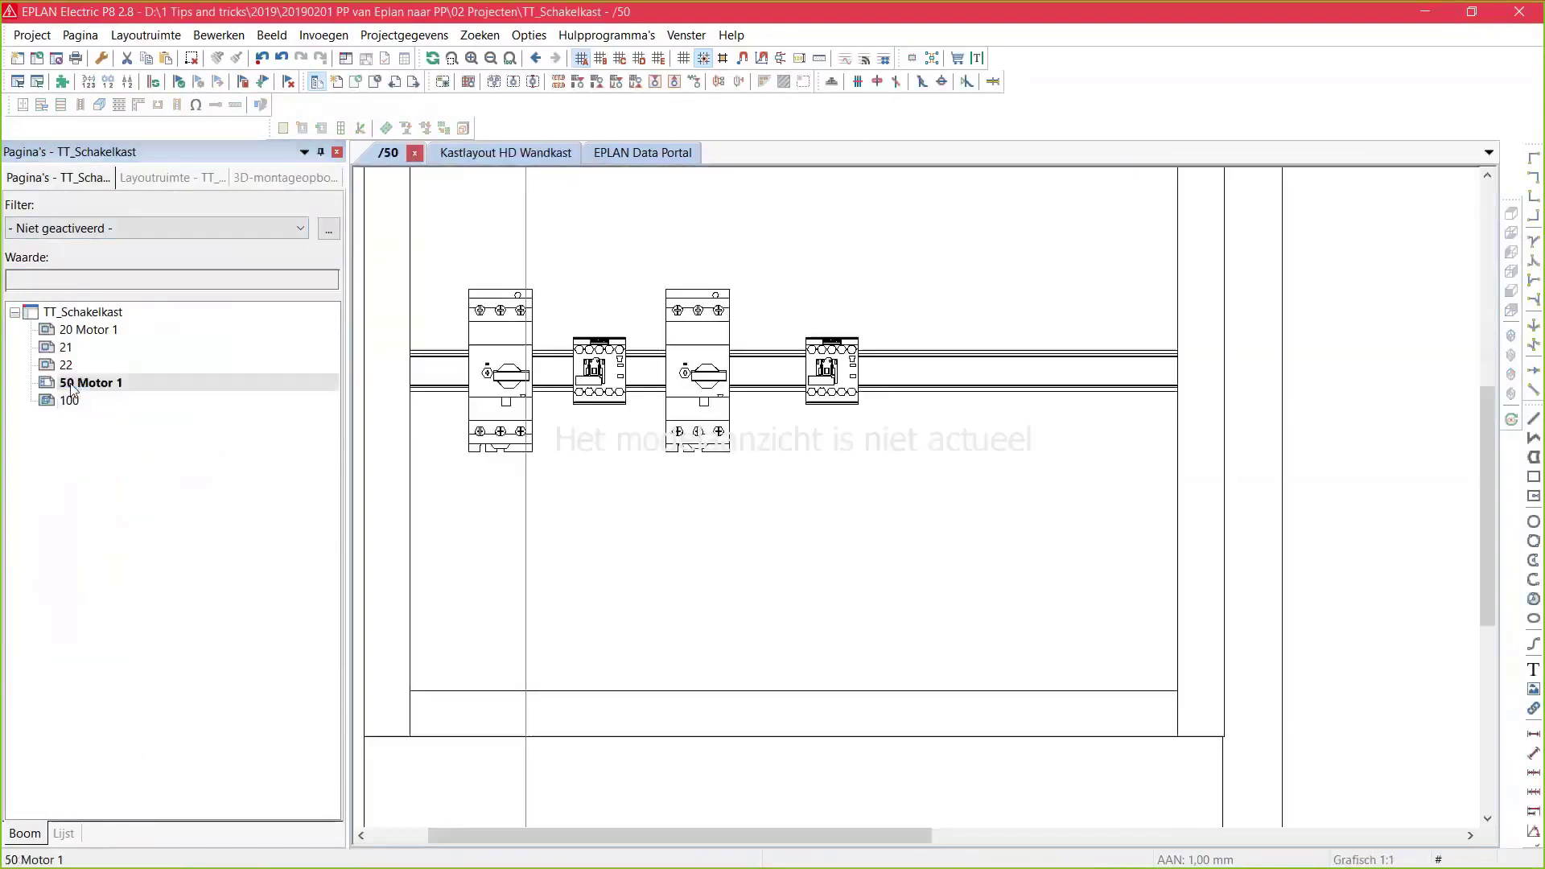
pyautogui.click(634, 34)
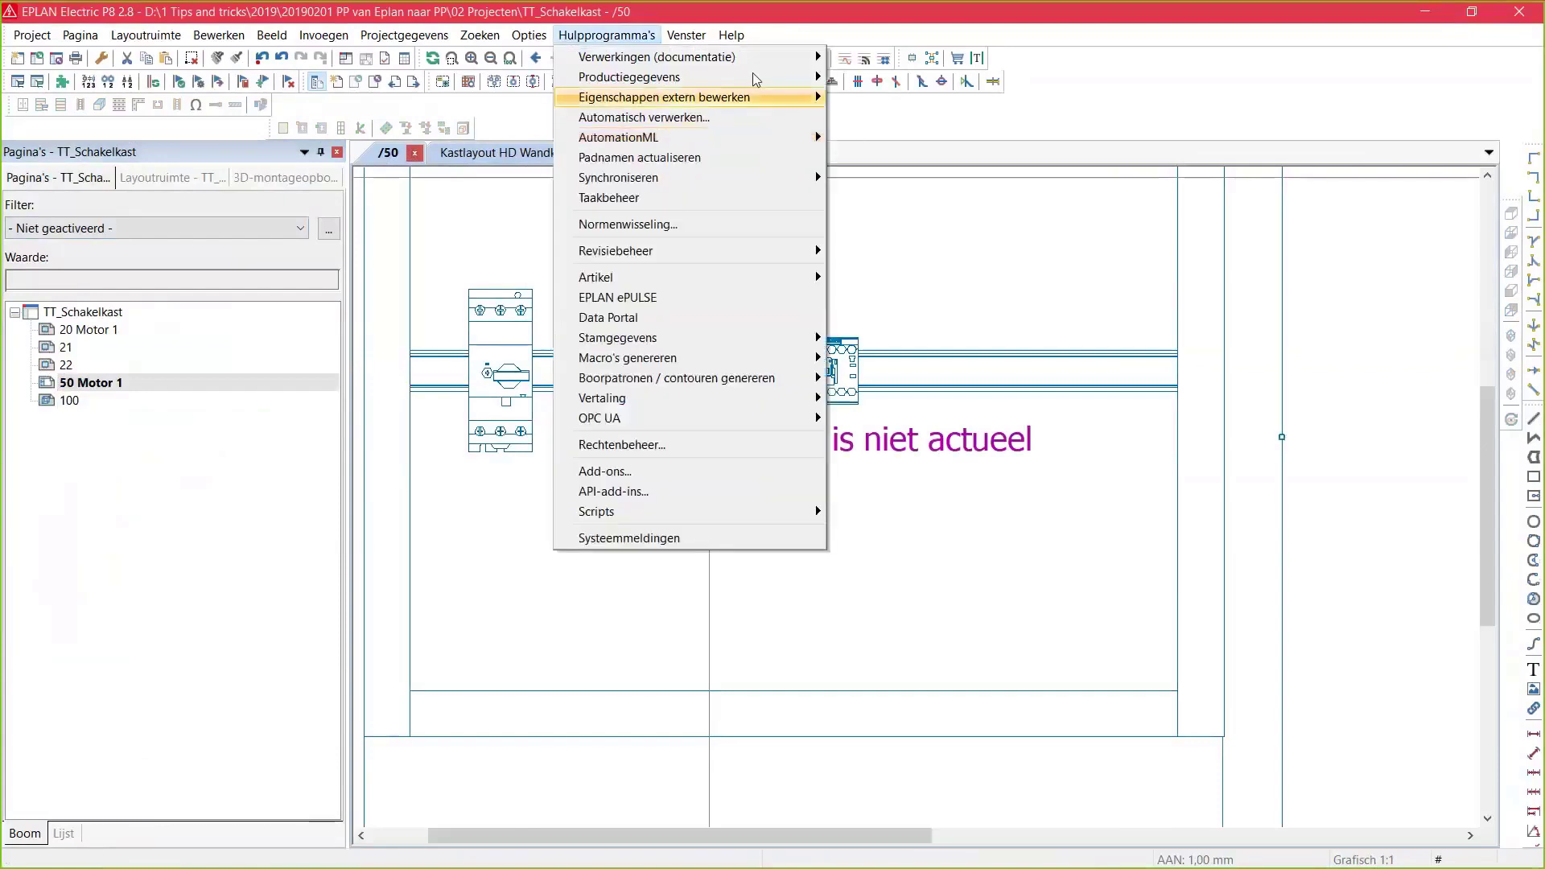
pyautogui.moveTo(755, 64)
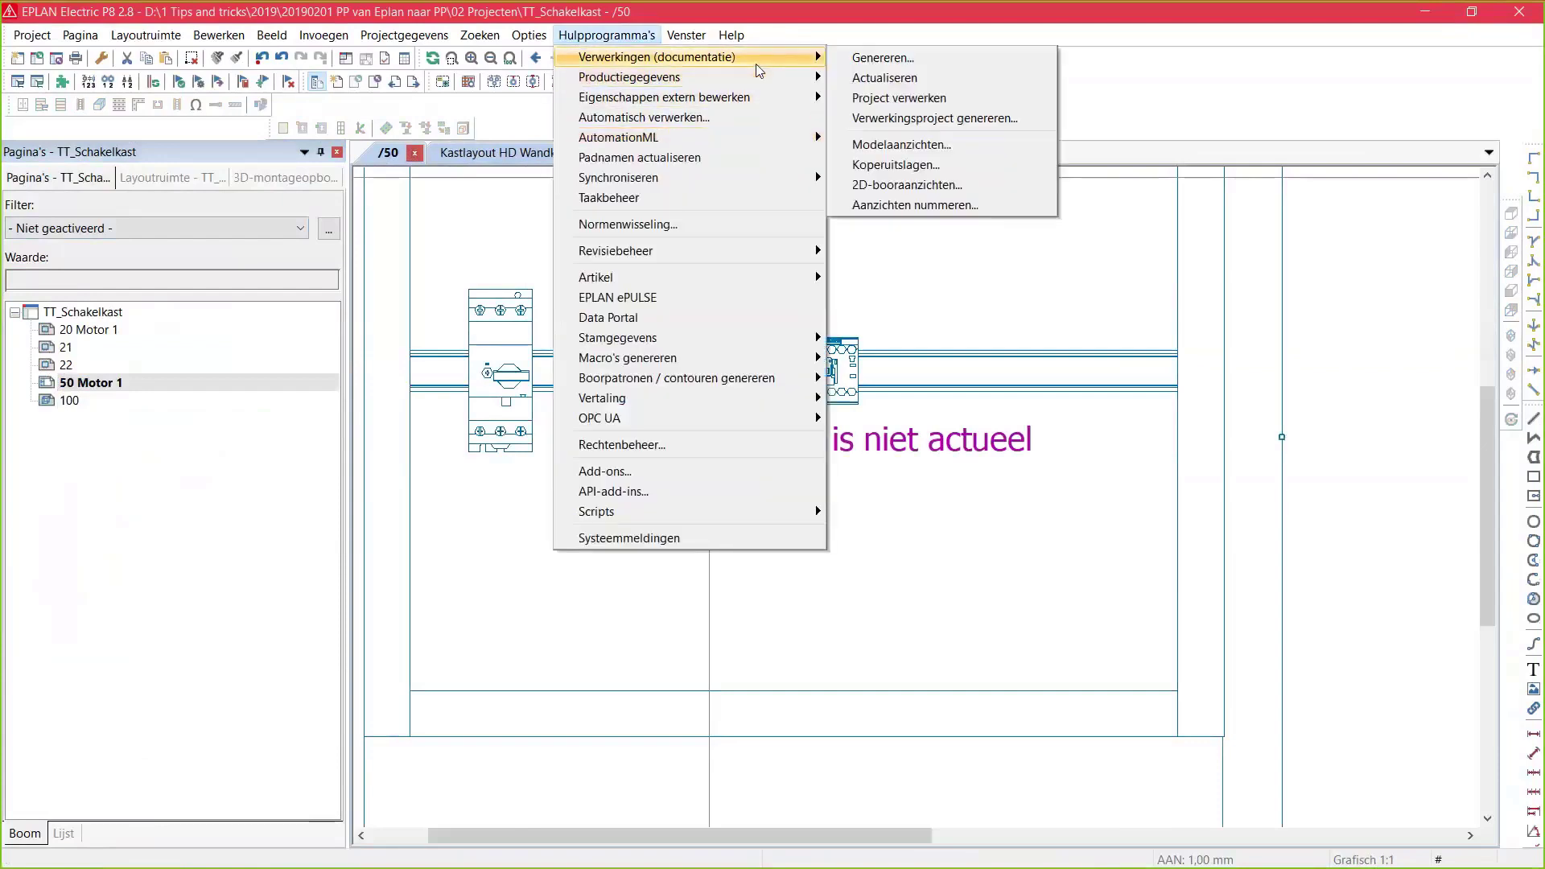
pyautogui.click(883, 58)
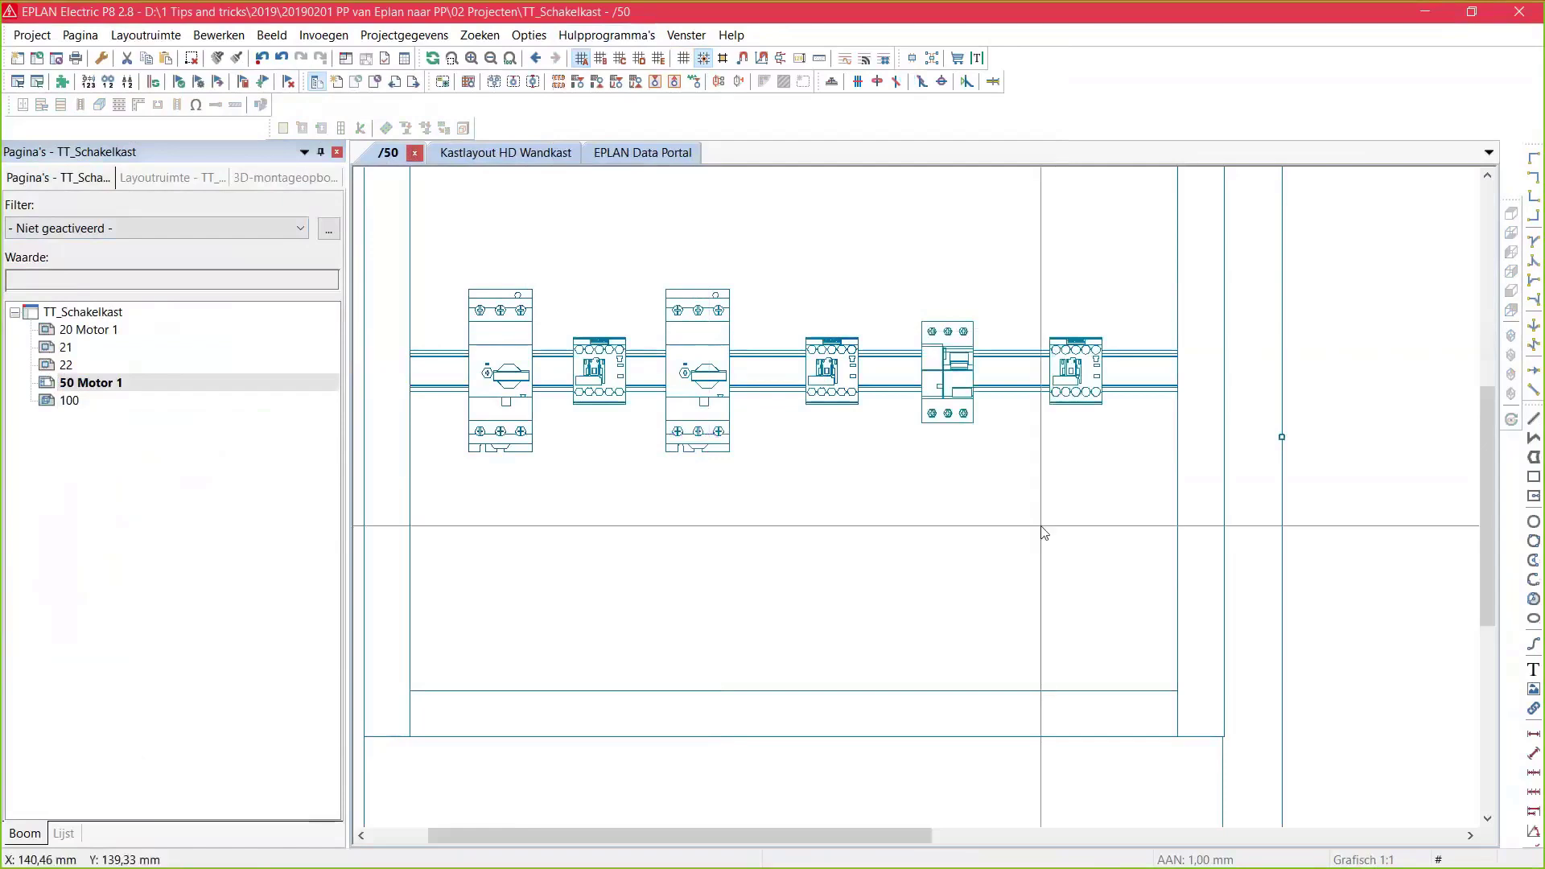
pyautogui.scroll(-5, 1044, 533)
pyautogui.scroll(3, 956, 411)
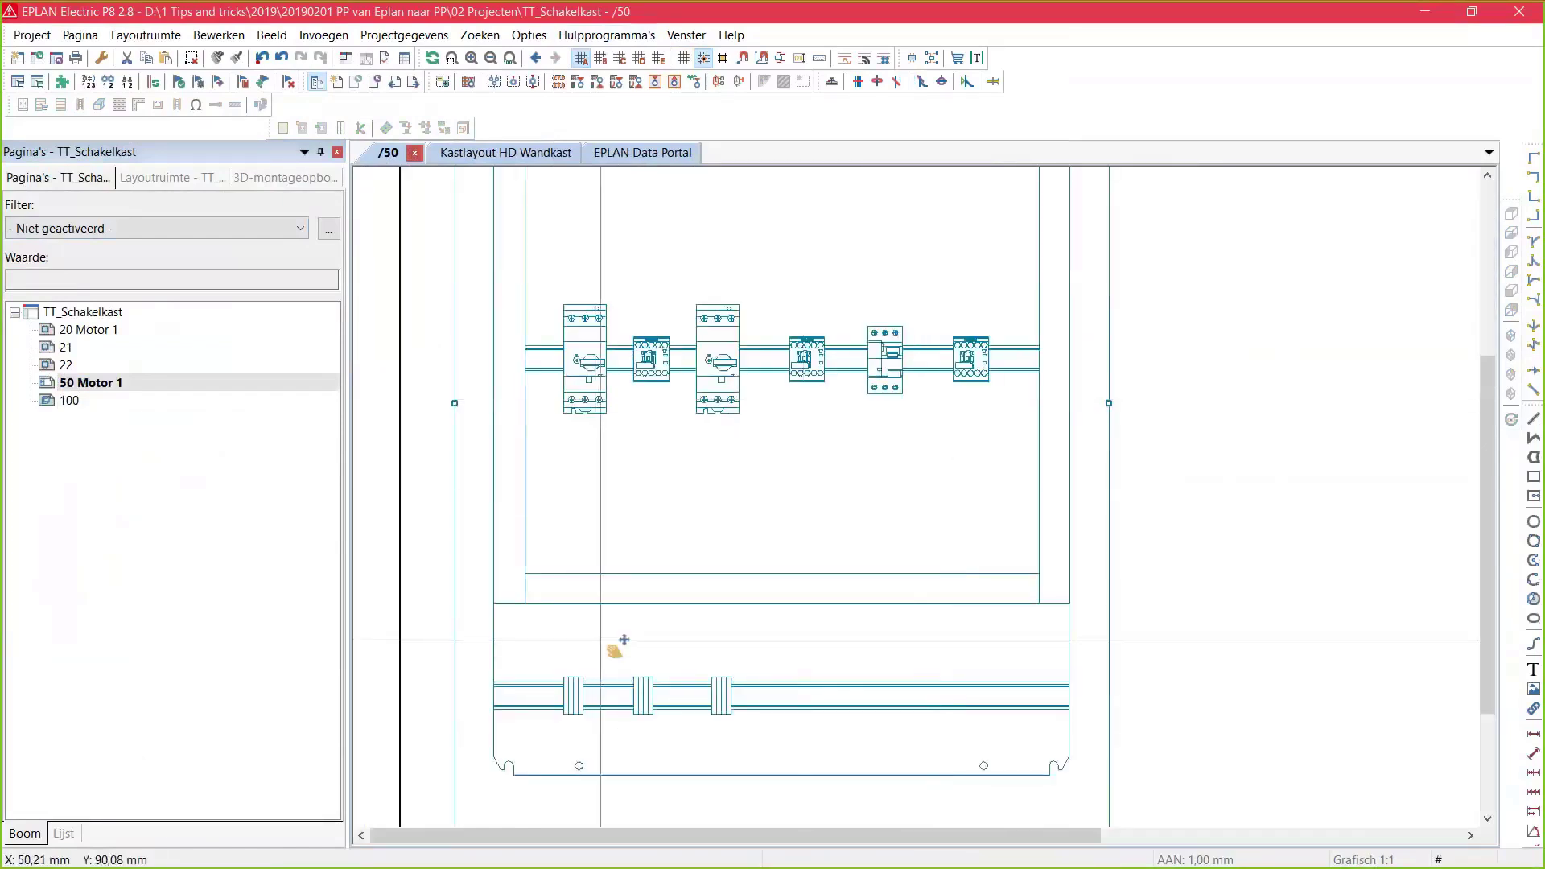
pyautogui.scroll(3, 619, 643)
pyautogui.scroll(-5, 563, 552)
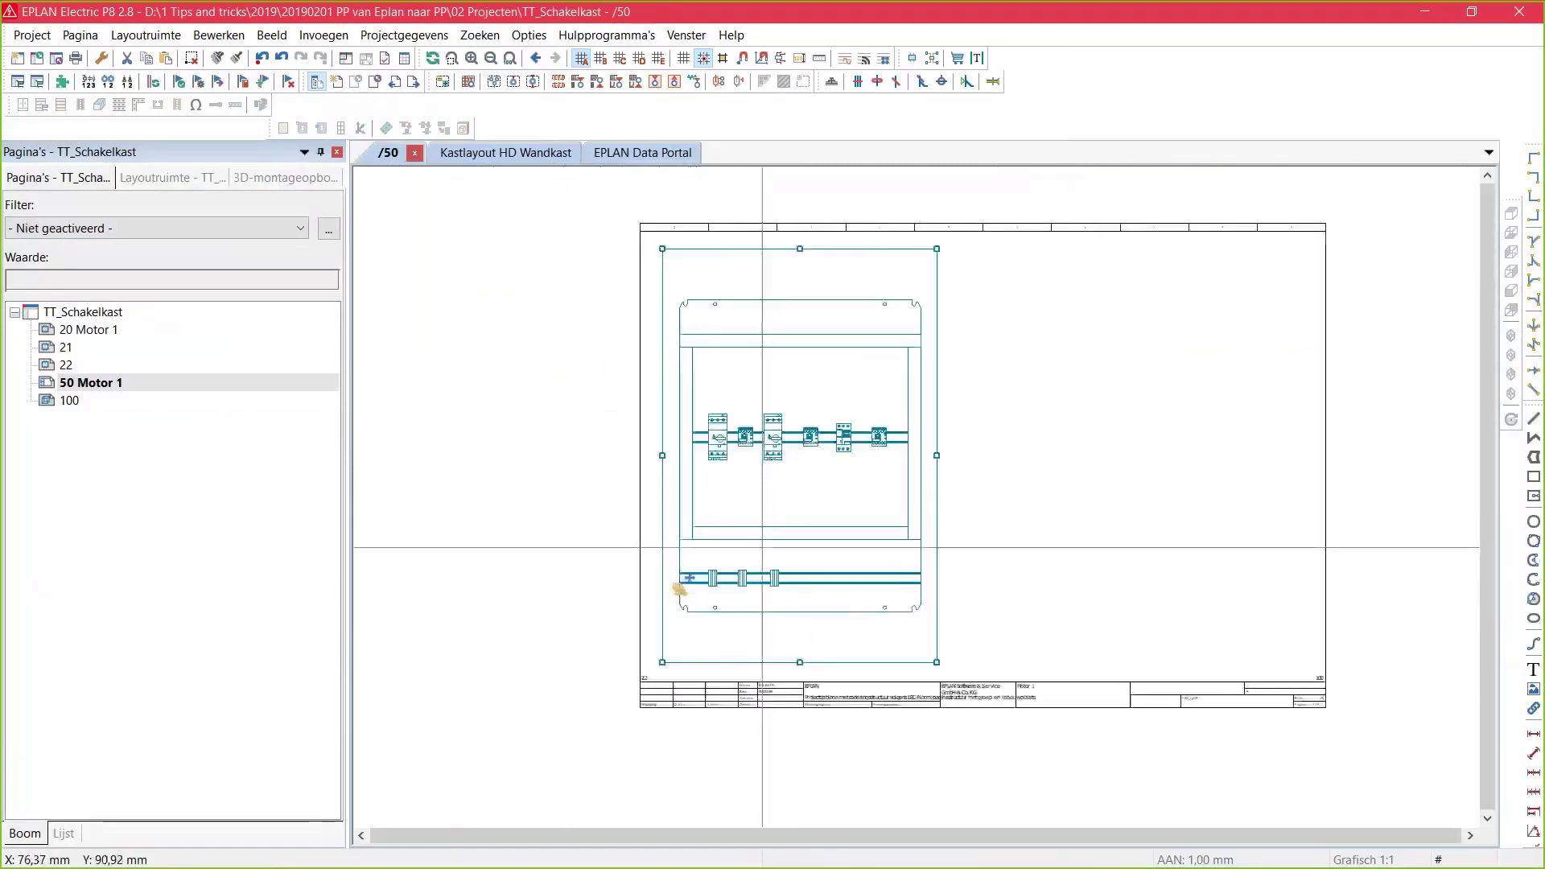
pyautogui.moveTo(761, 547); pyautogui.dragTo(613, 568, button='middle')
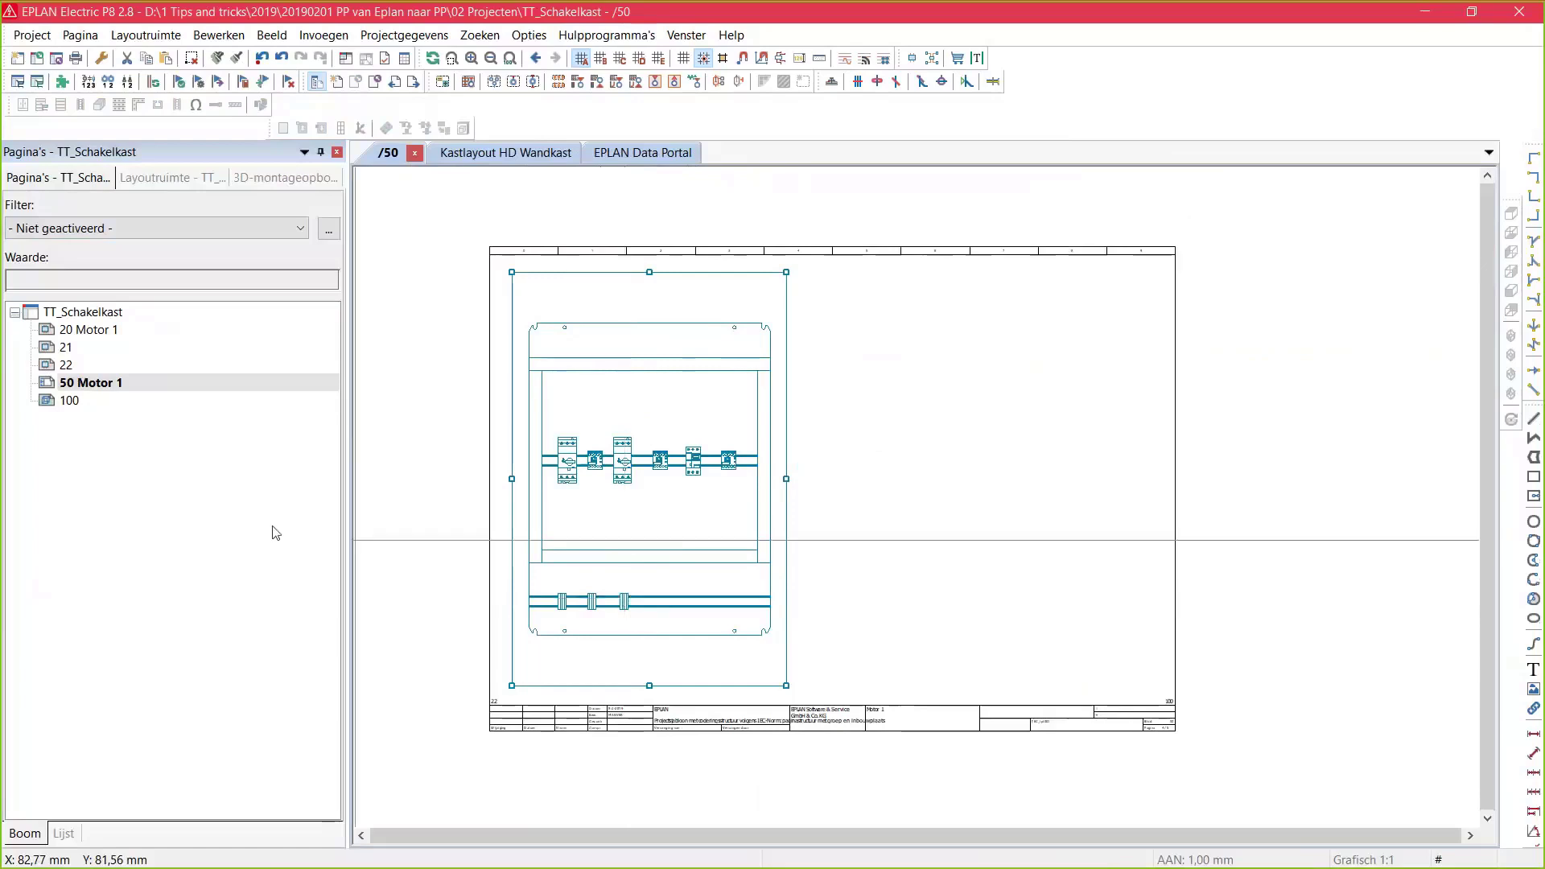
# Create a new project named 3D Macro with the IEC_tpl001.ept template
pyautogui.click(161, 382)
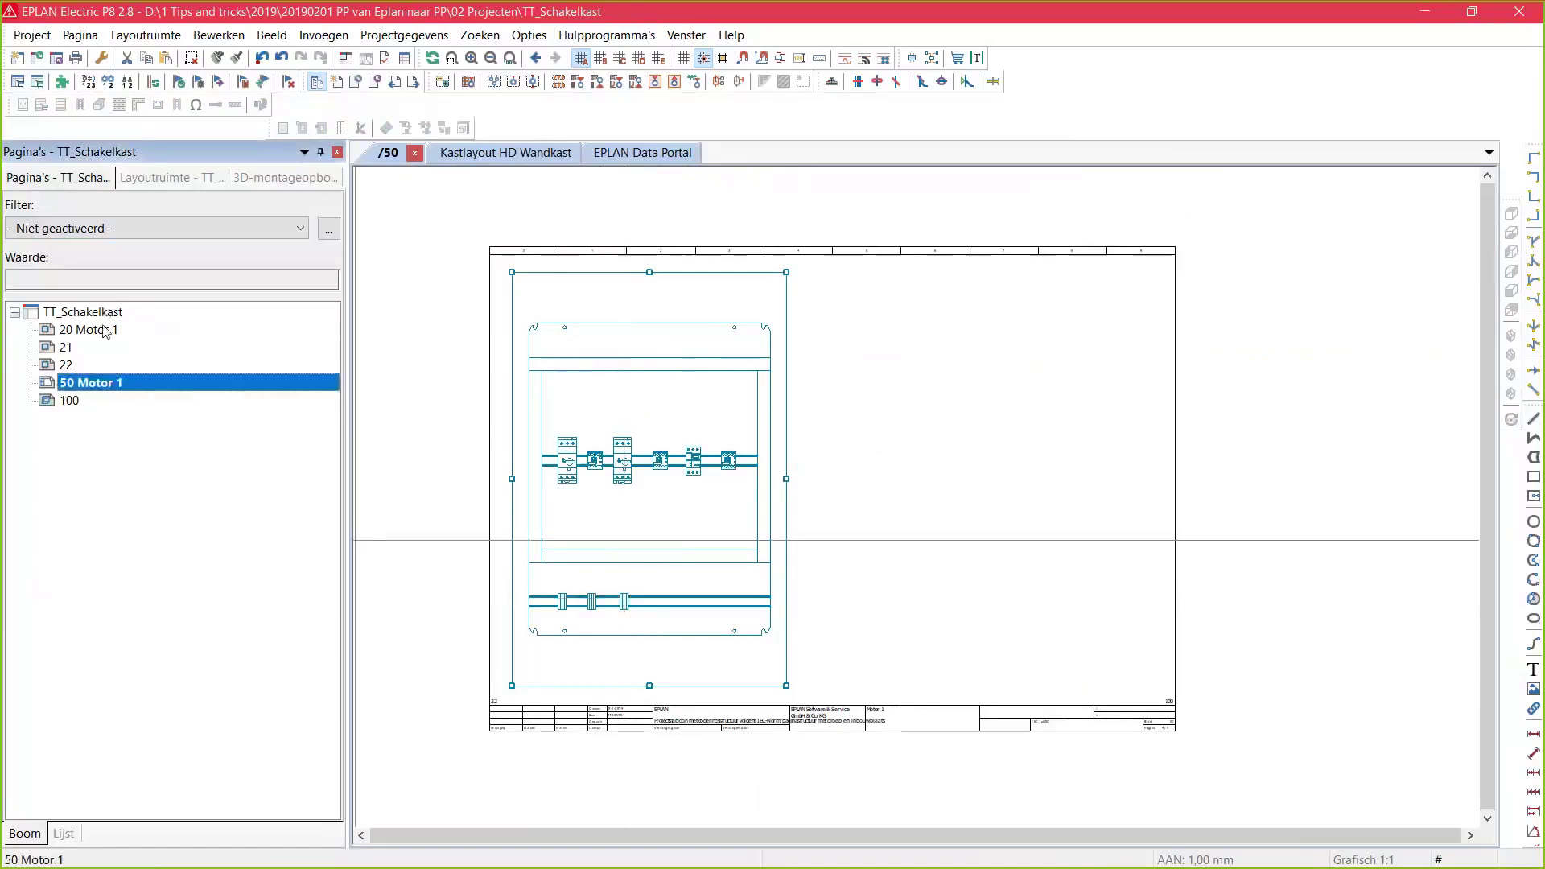
pyautogui.click(103, 316)
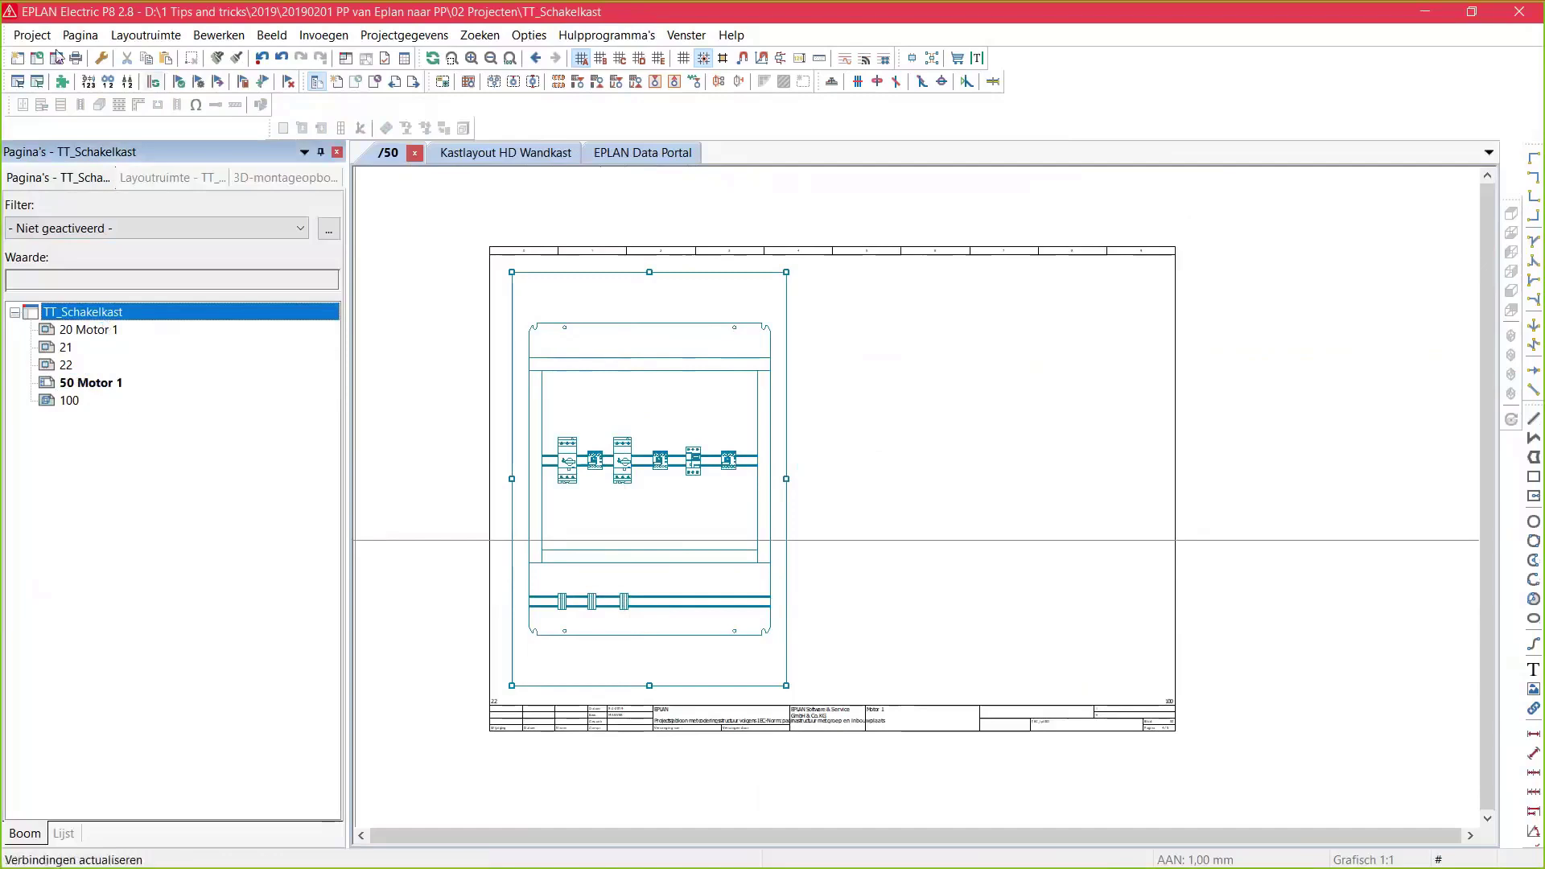
pyautogui.click(33, 35)
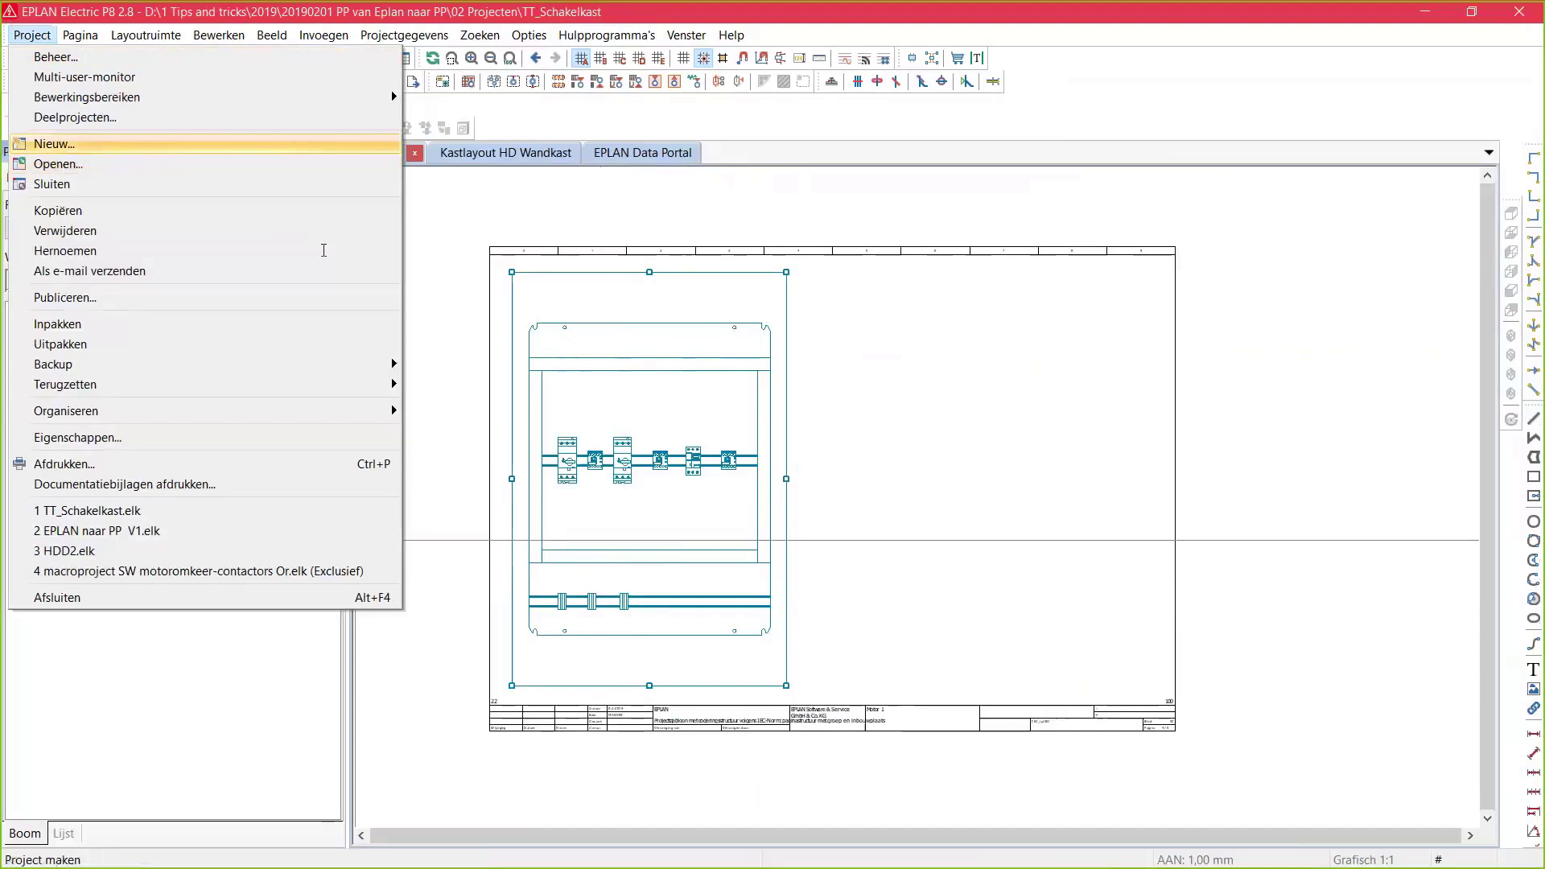
pyautogui.click(64, 144)
pyautogui.tripleClick(431, 255)
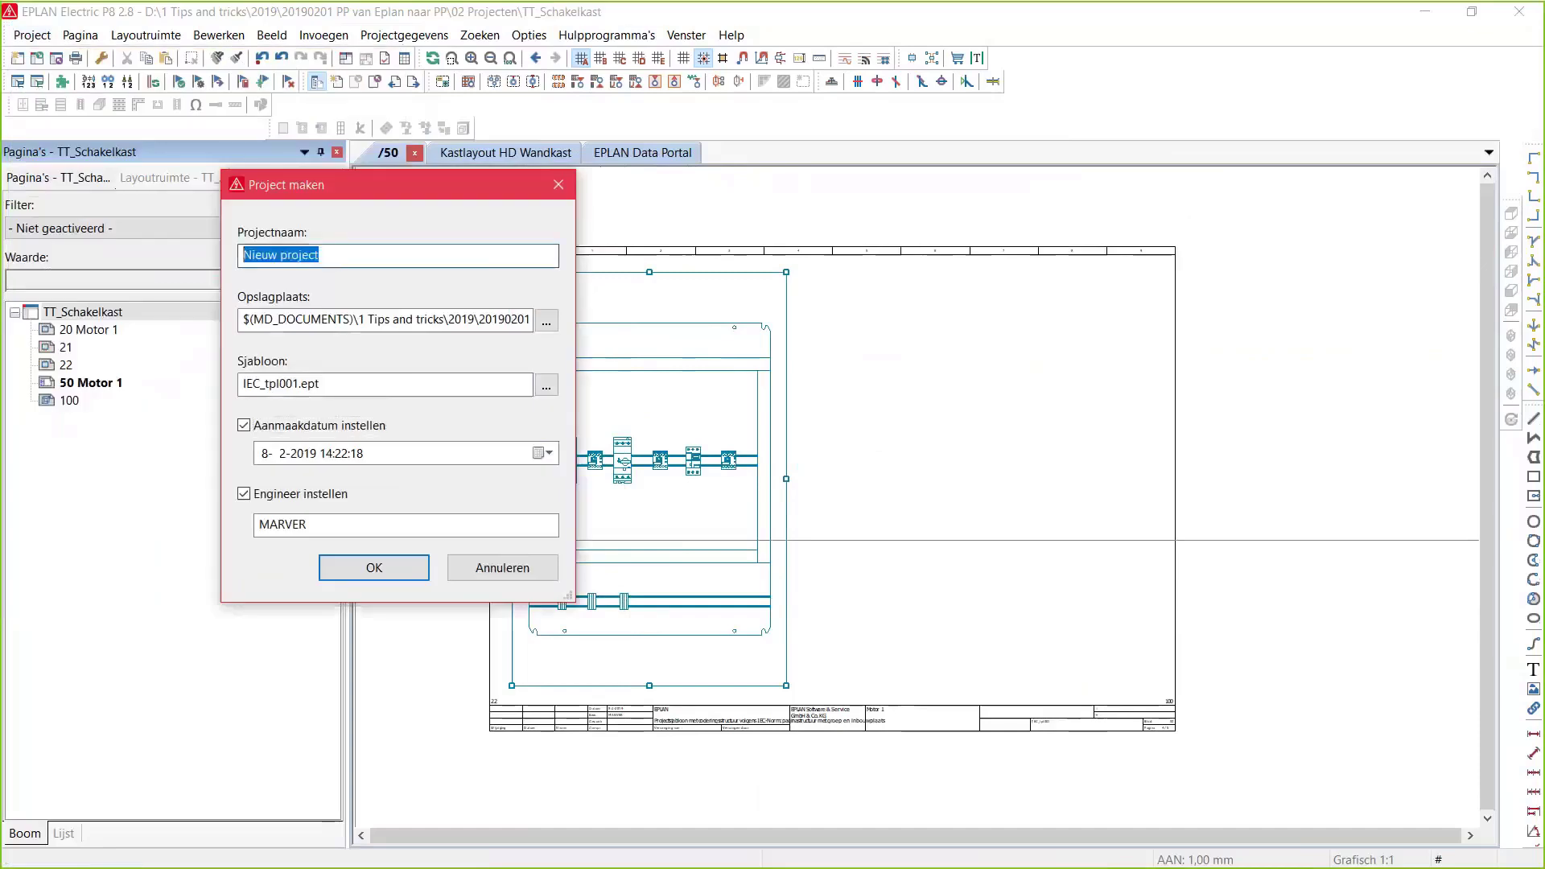
pyautogui.write('3')
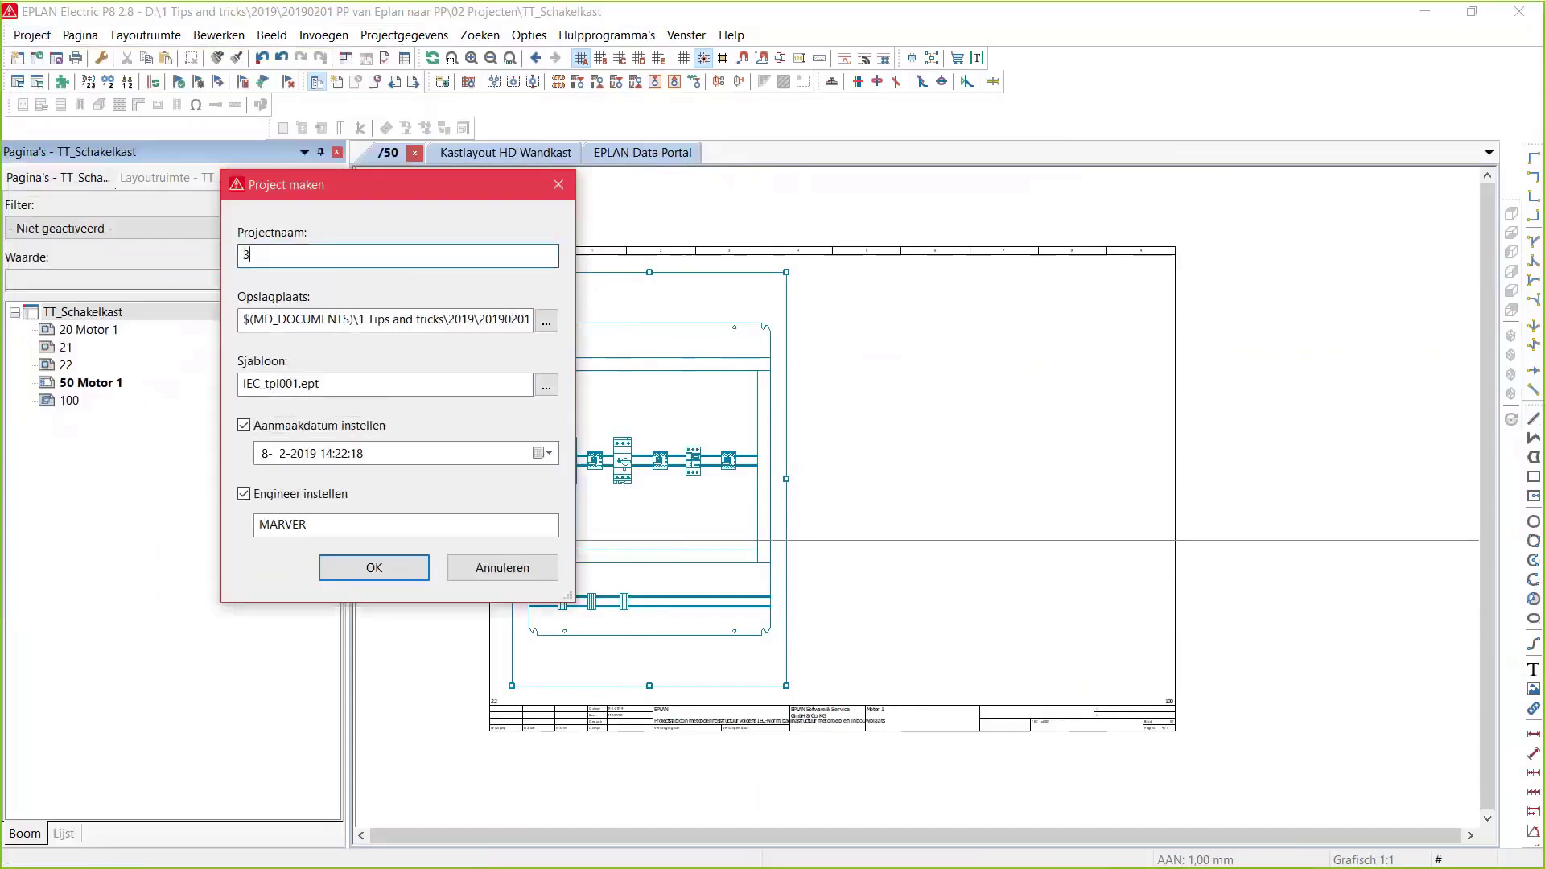
pyautogui.write('D Macro')
pyautogui.press('Return')
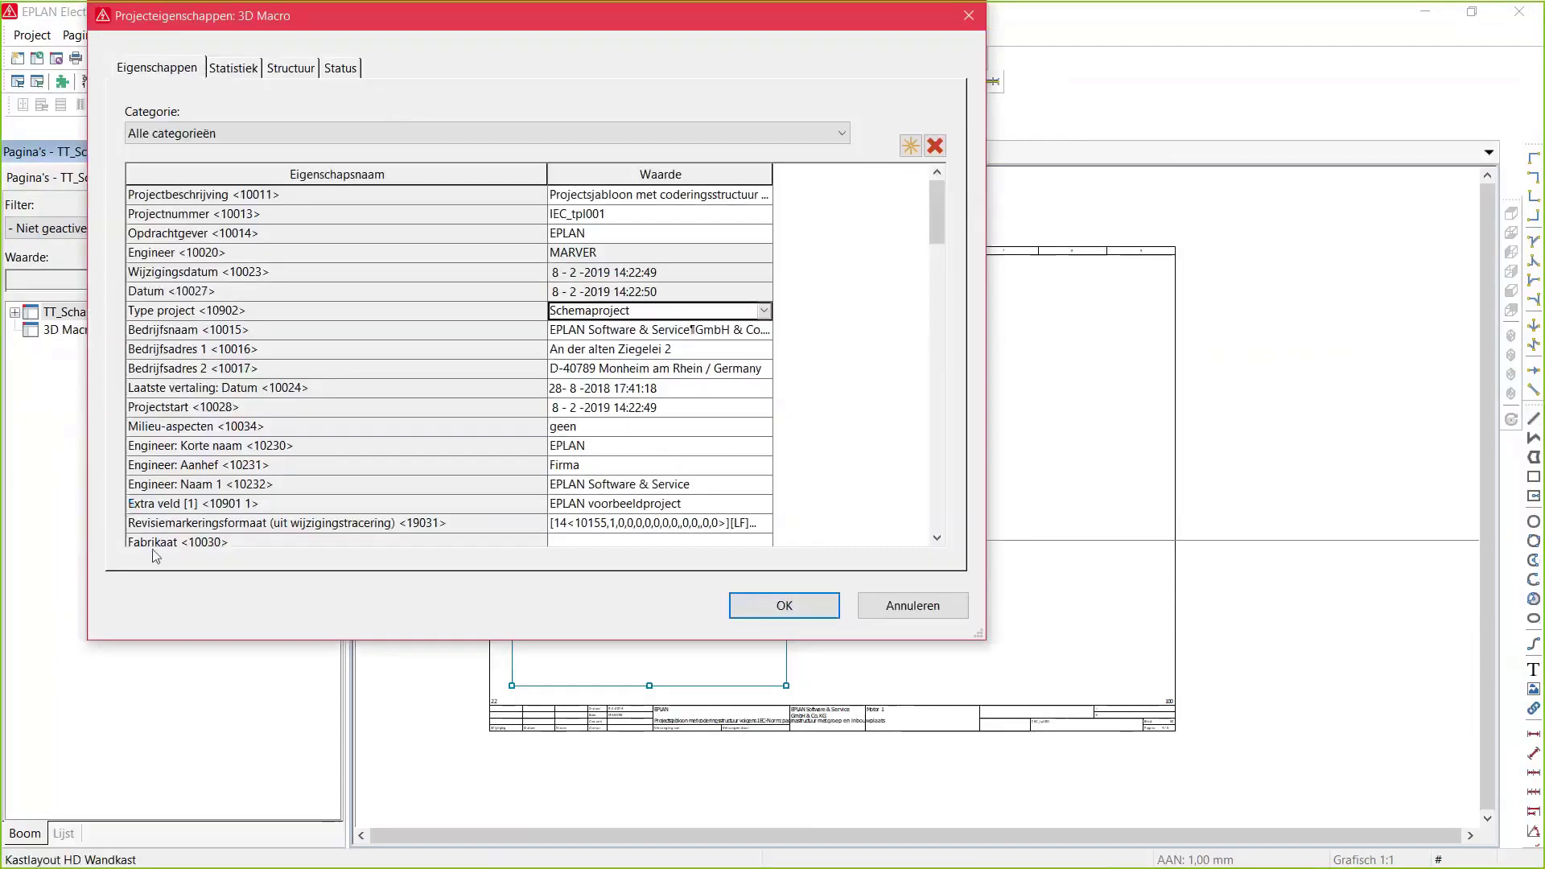
# Set the new project's type to Macroproject and accept the project properties
pyautogui.click(762, 311)
pyautogui.click(724, 347)
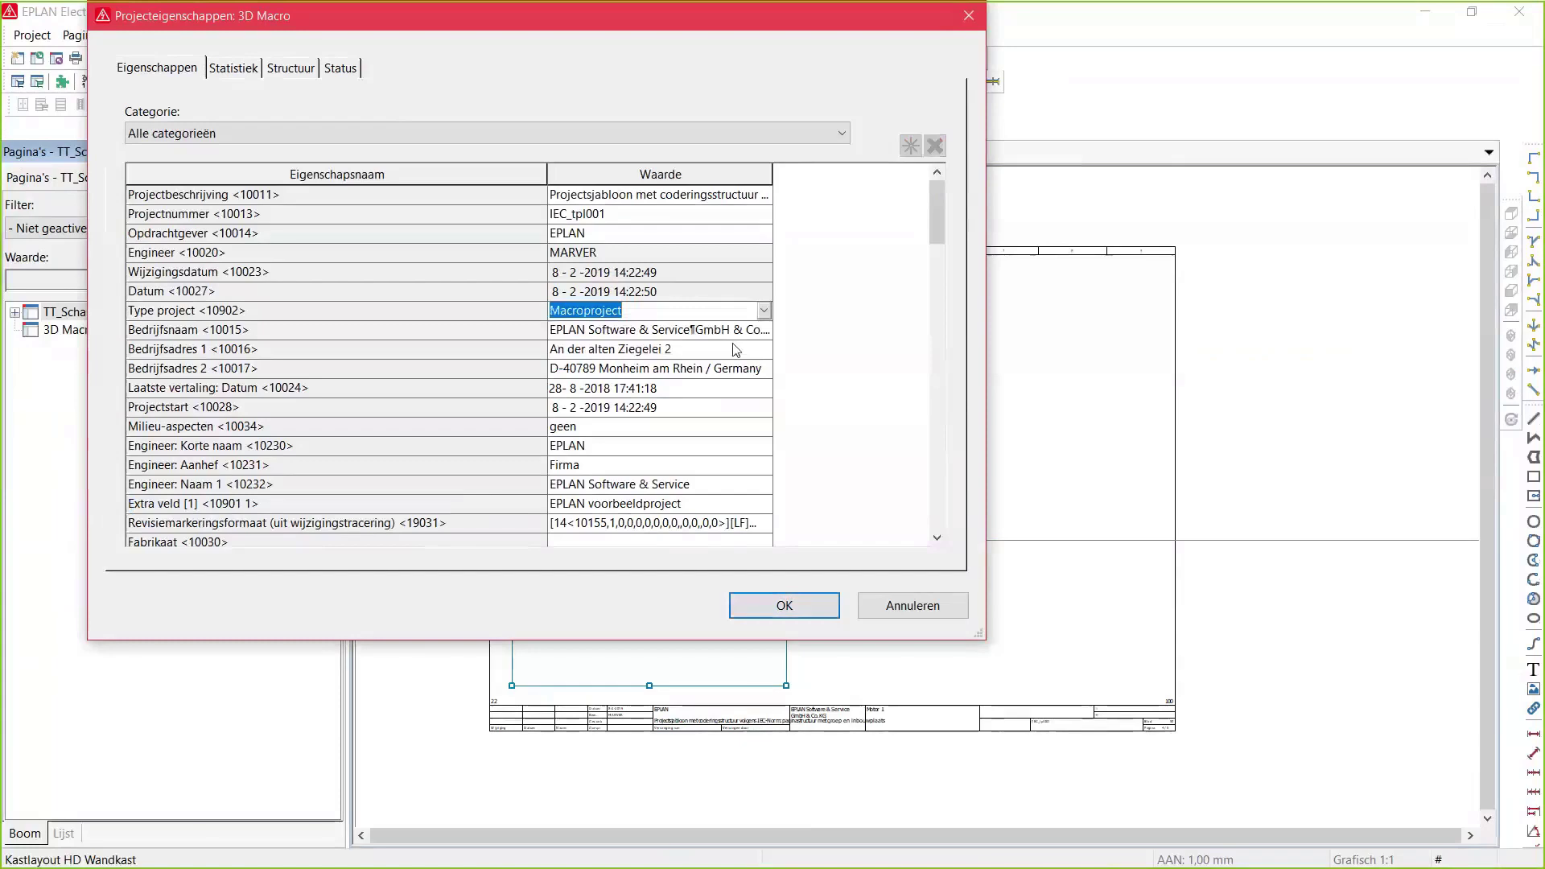
pyautogui.click(785, 606)
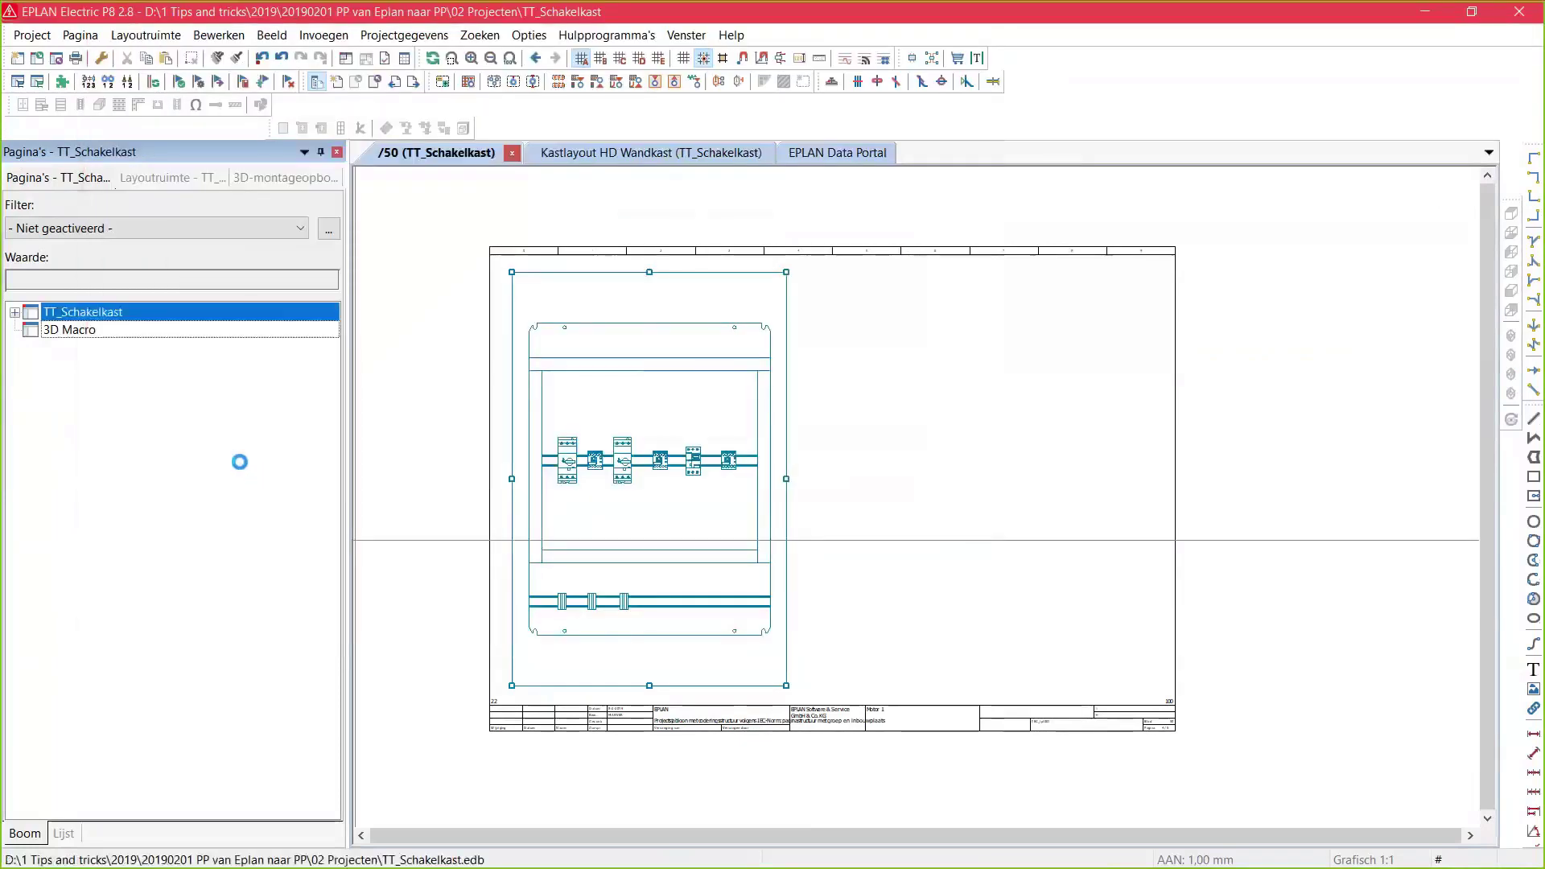
# Start a 3D graphic import into the 3D Macro project and browse to C:\EPLAN P8\3 EPLAN Projecten\02 ProPanel\03 Step files
pyautogui.click(88, 335)
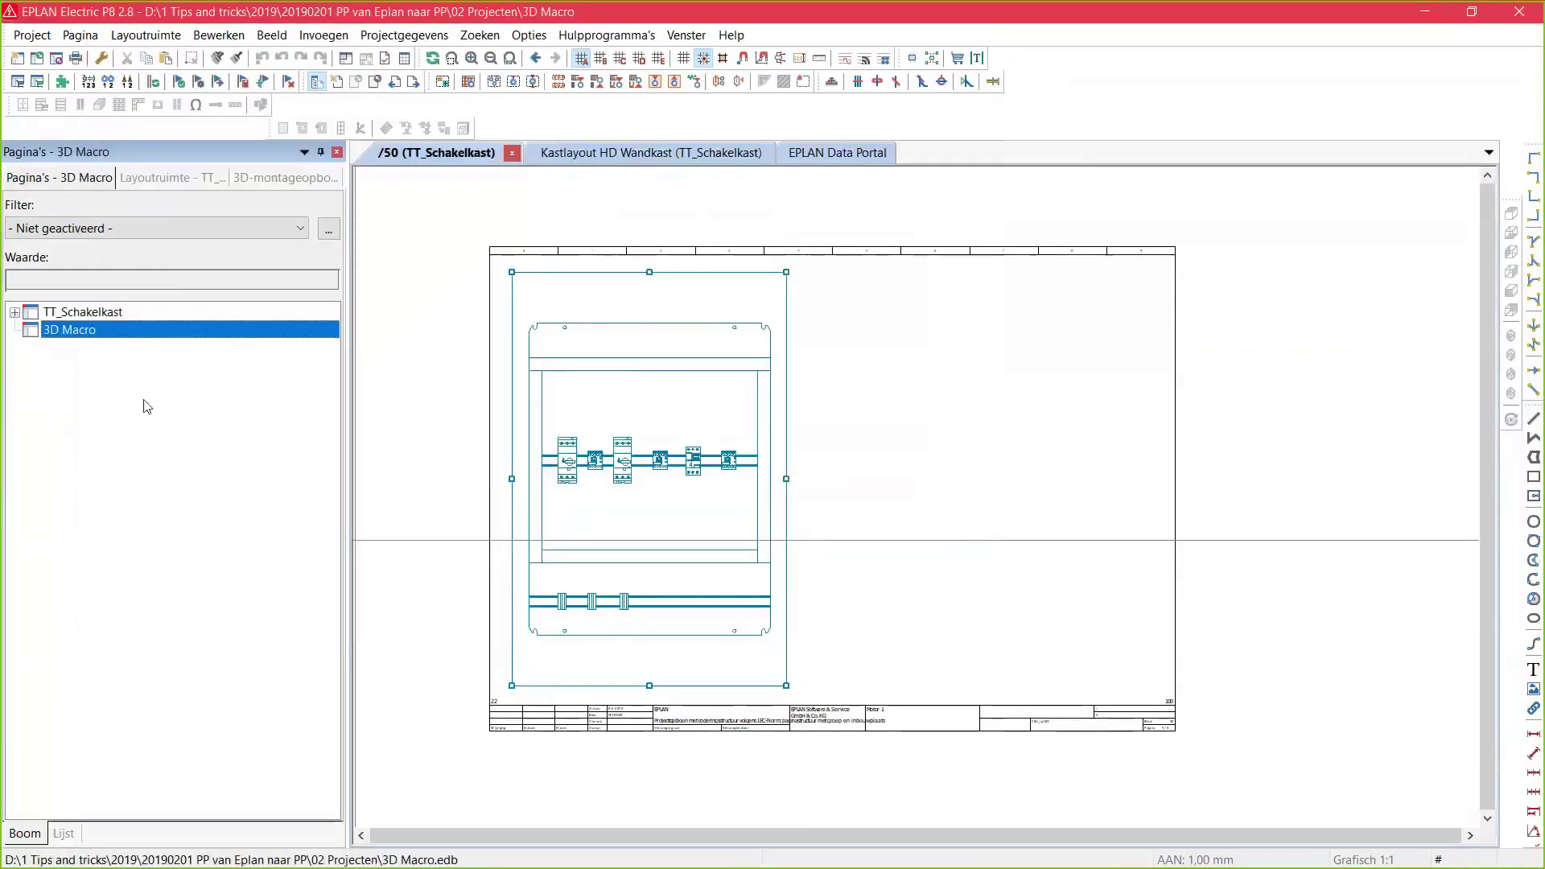
pyautogui.click(599, 157)
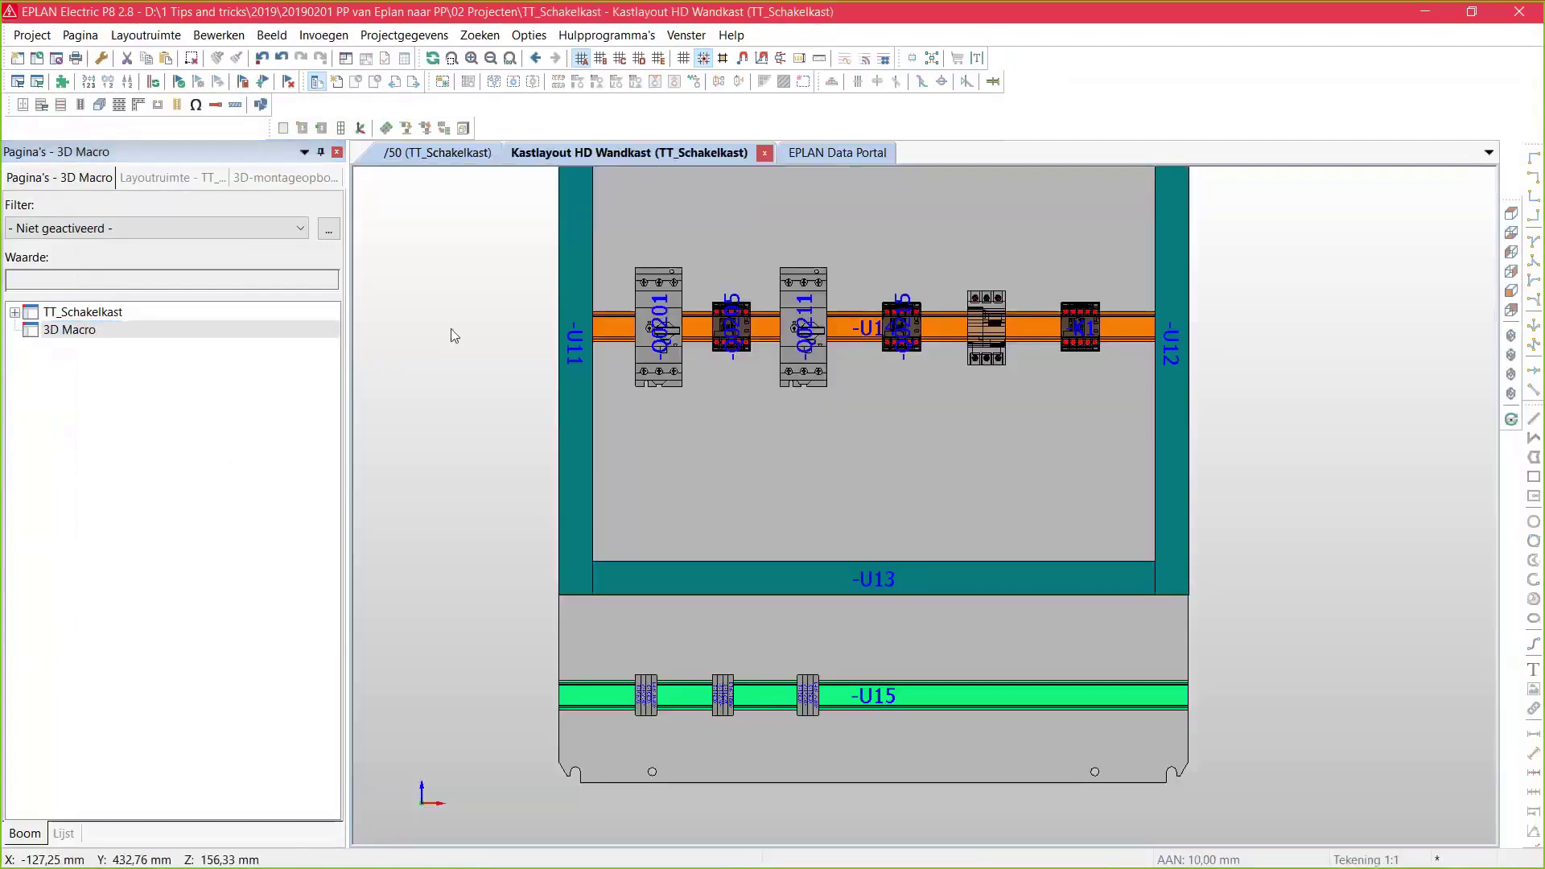
pyautogui.click(144, 36)
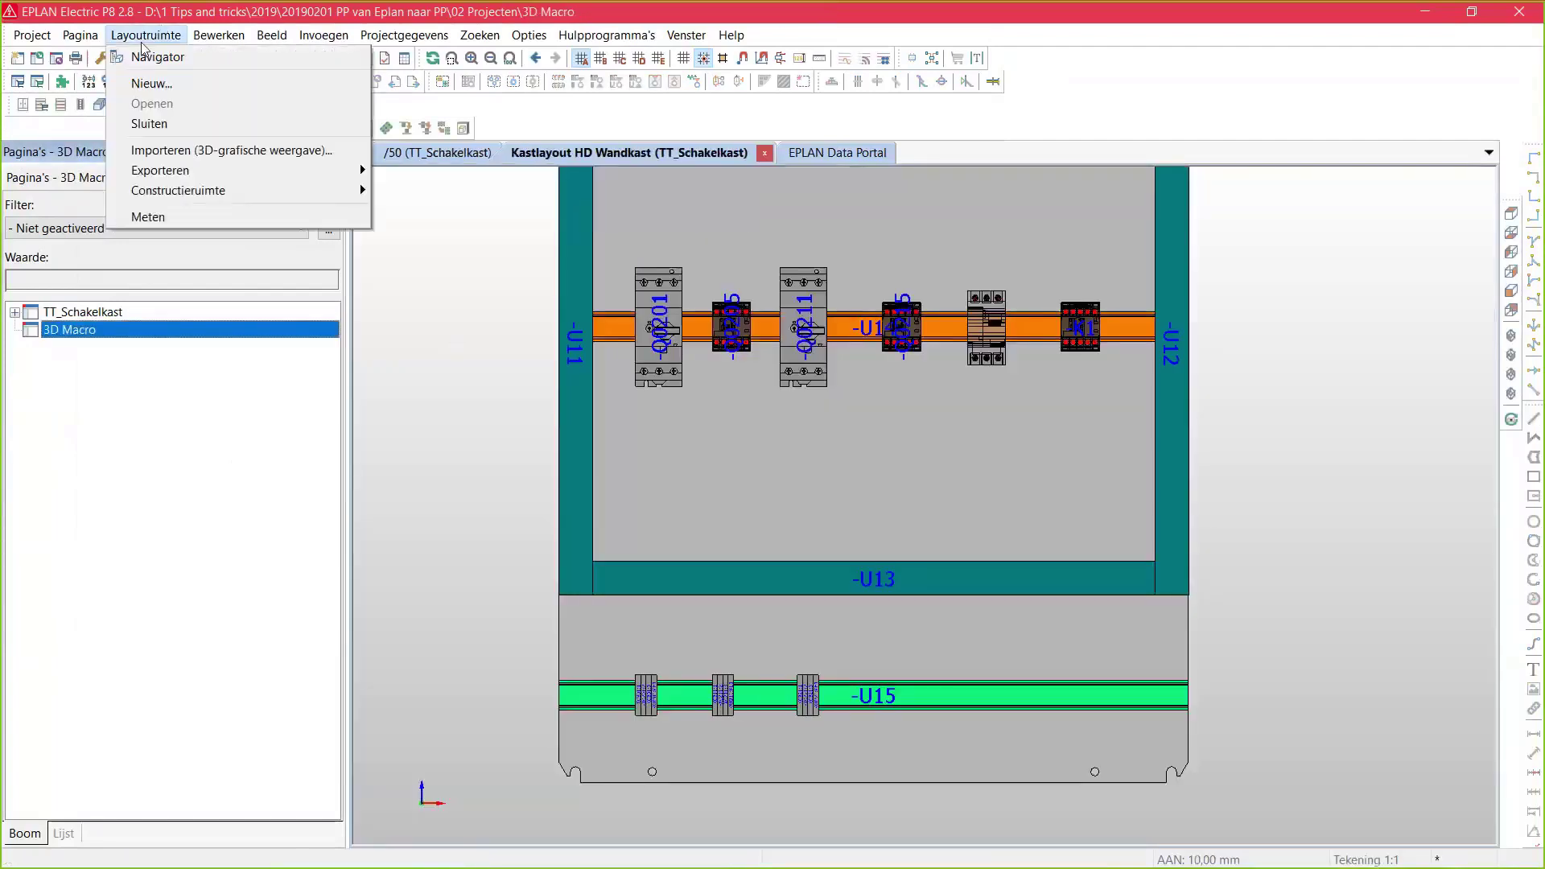
pyautogui.click(272, 151)
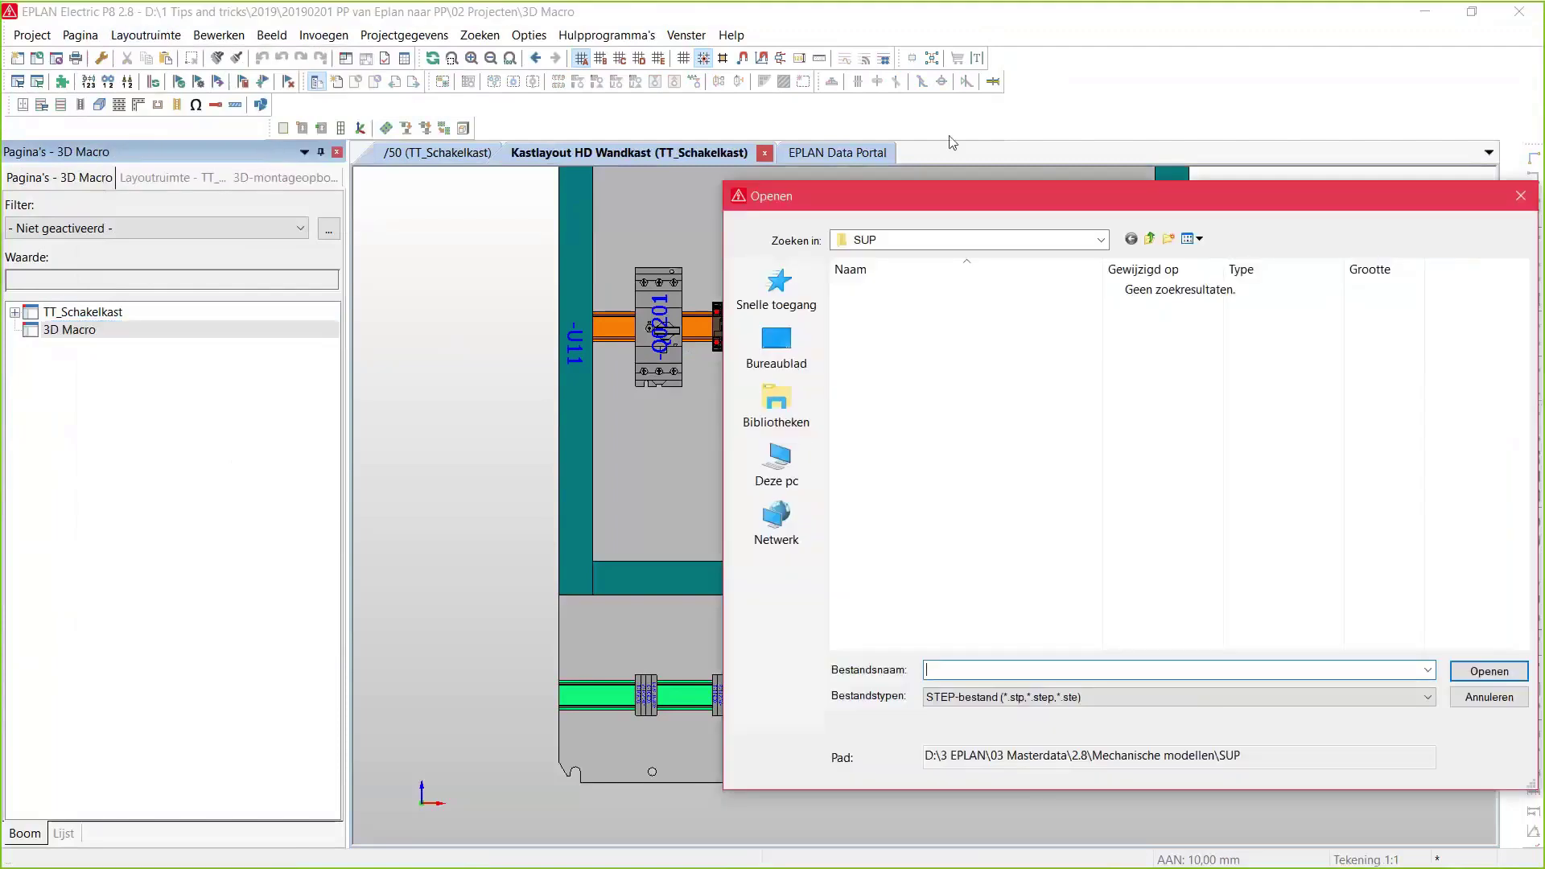
pyautogui.click(1103, 241)
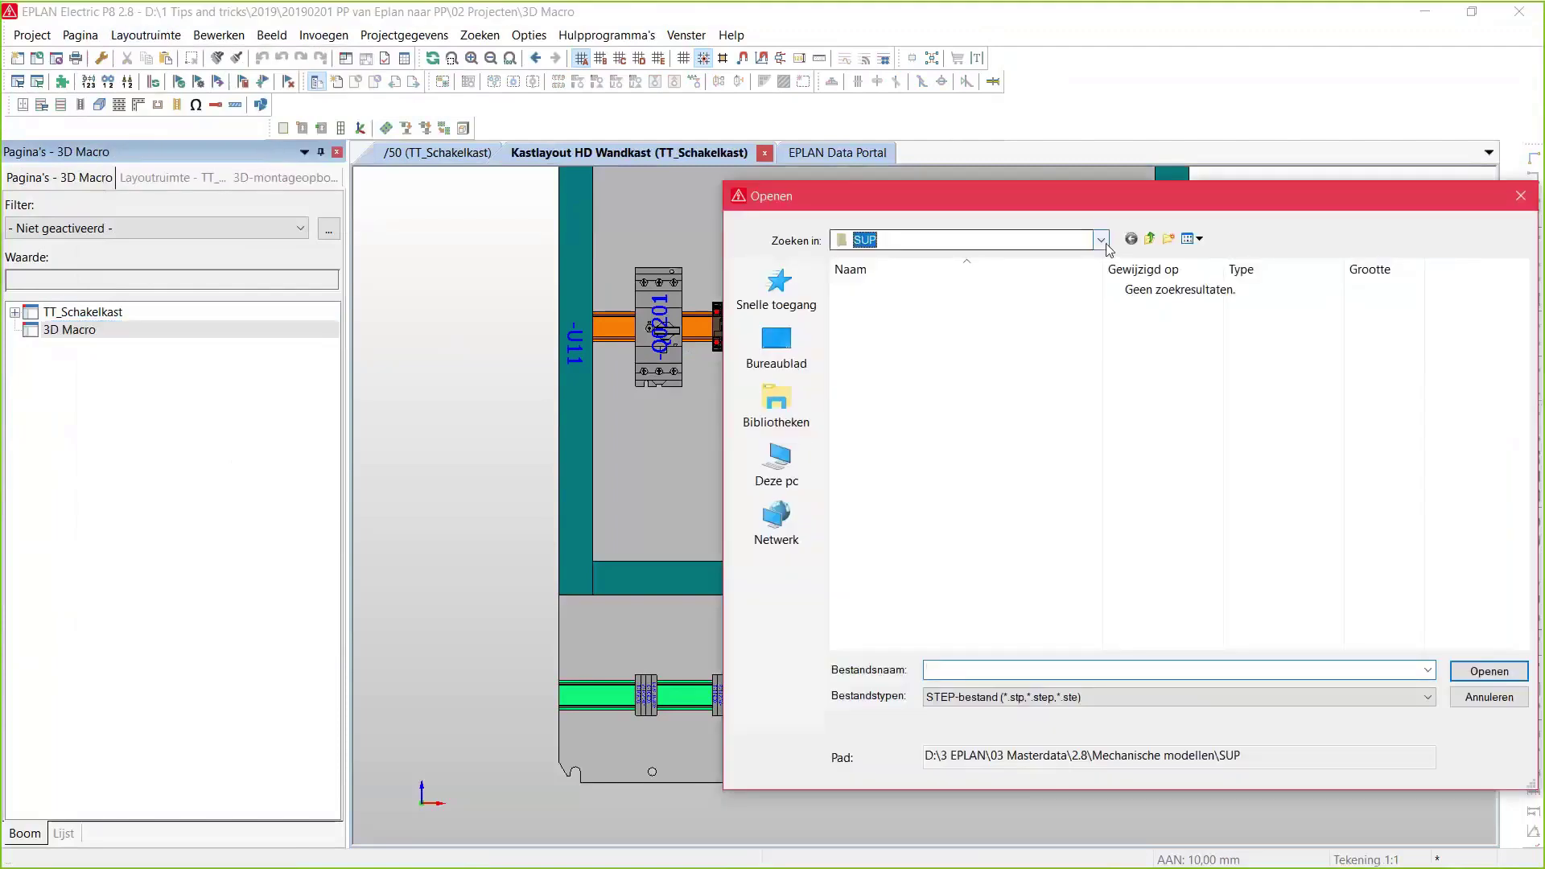
pyautogui.click(1101, 239)
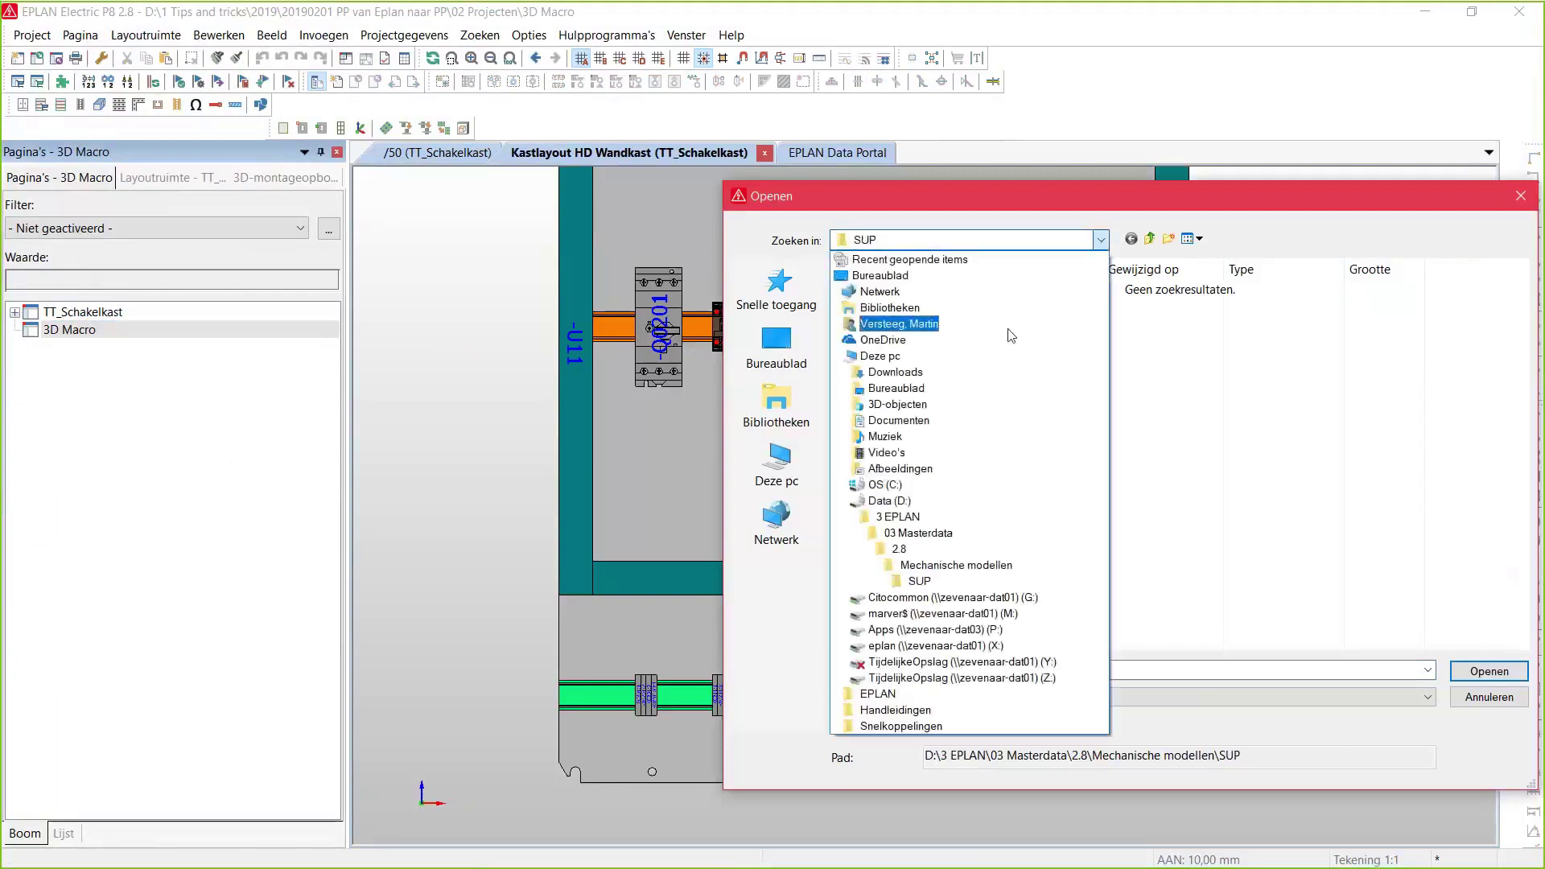
pyautogui.click(885, 484)
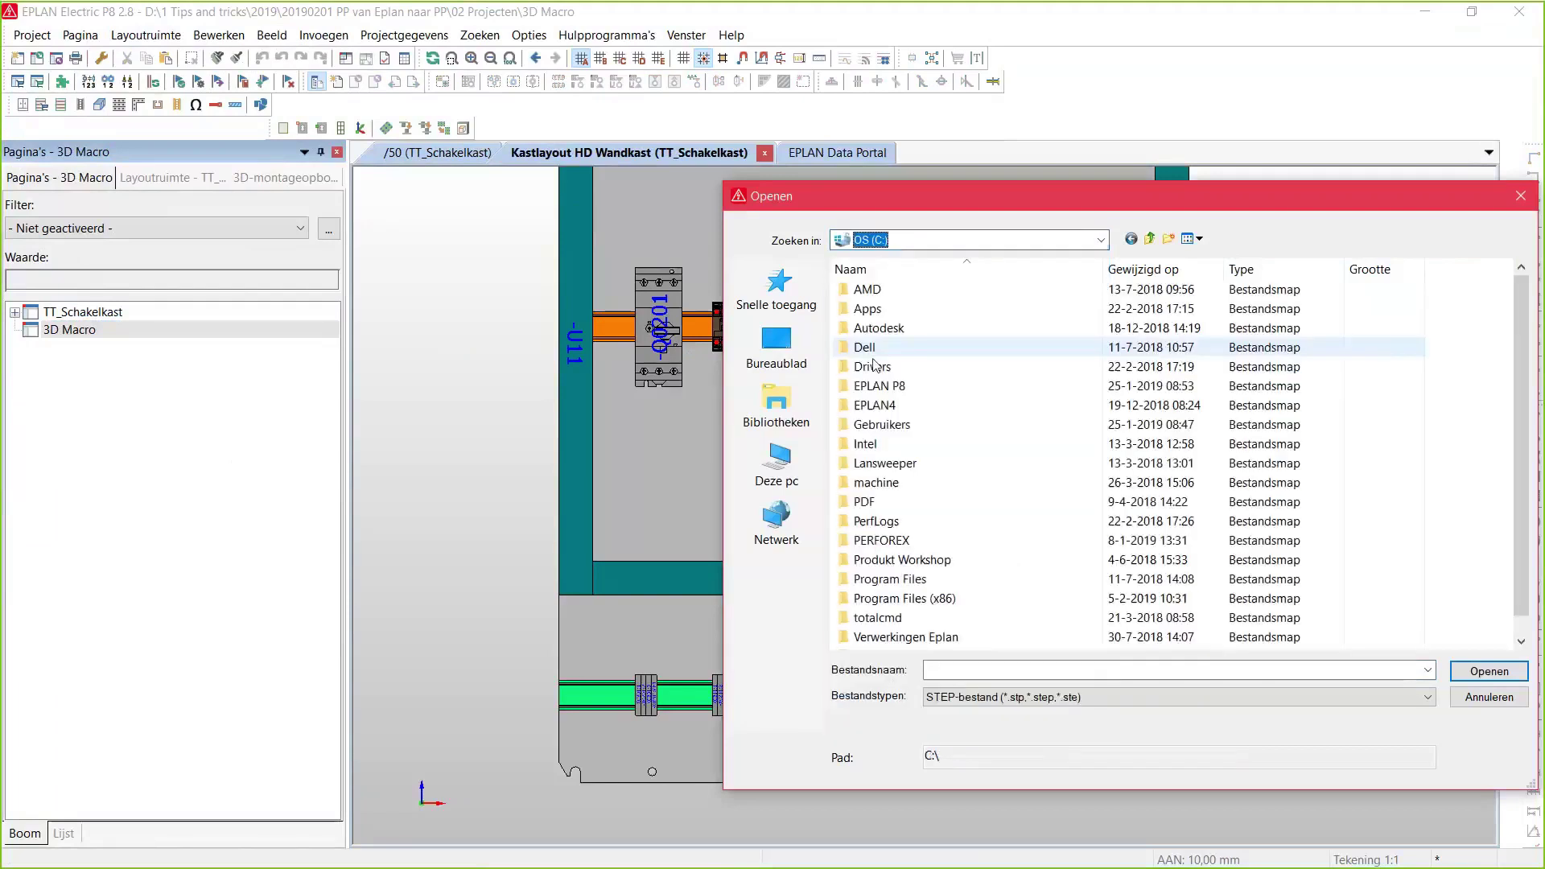
pyautogui.doubleClick(878, 385)
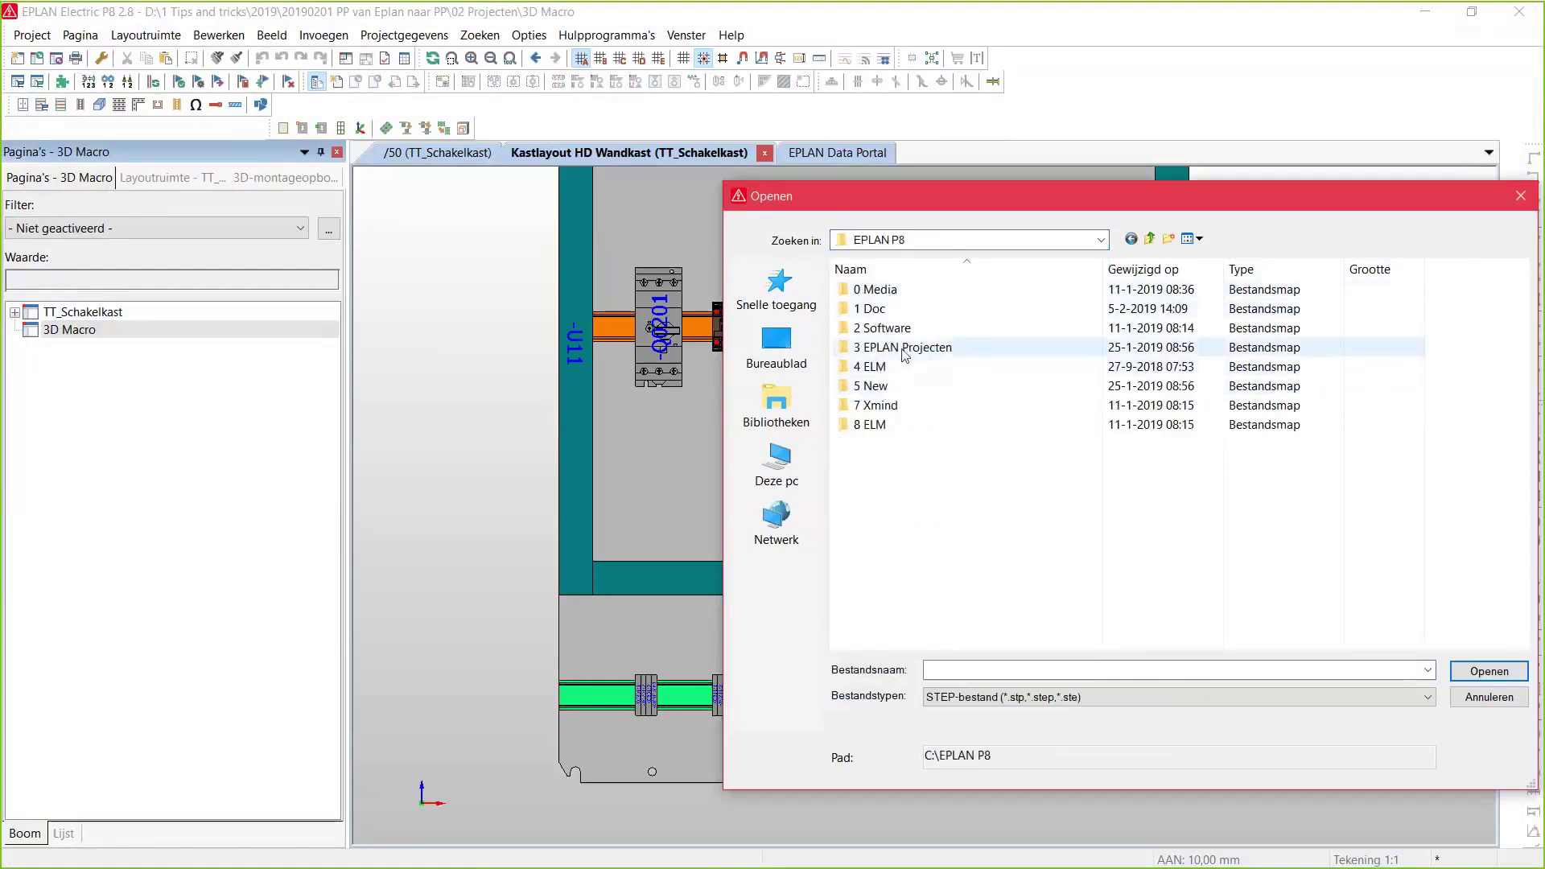
pyautogui.doubleClick(904, 349)
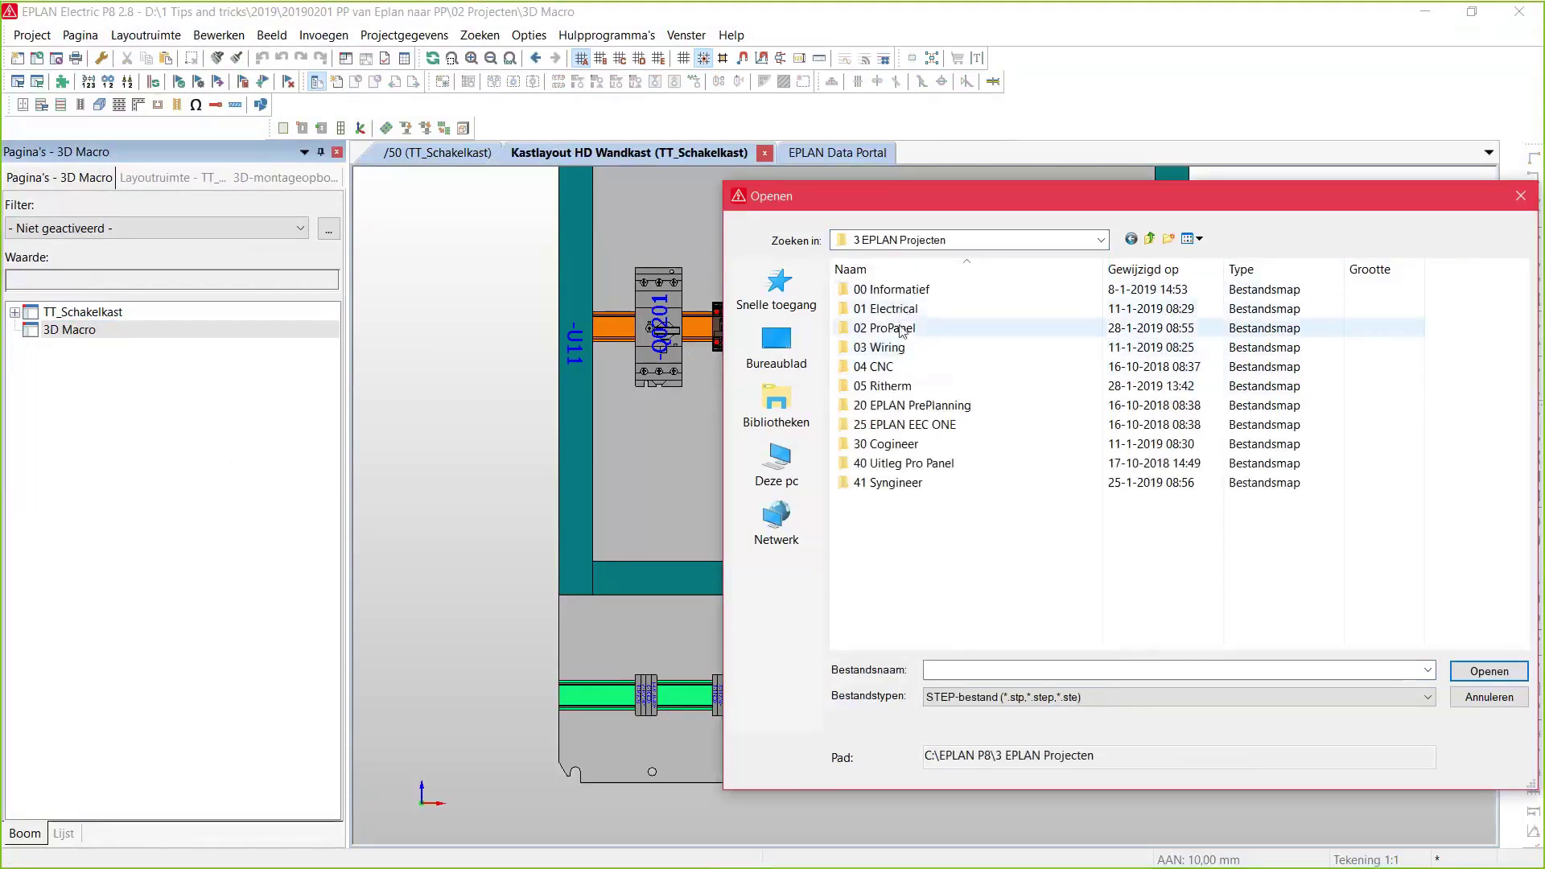
pyautogui.doubleClick(899, 329)
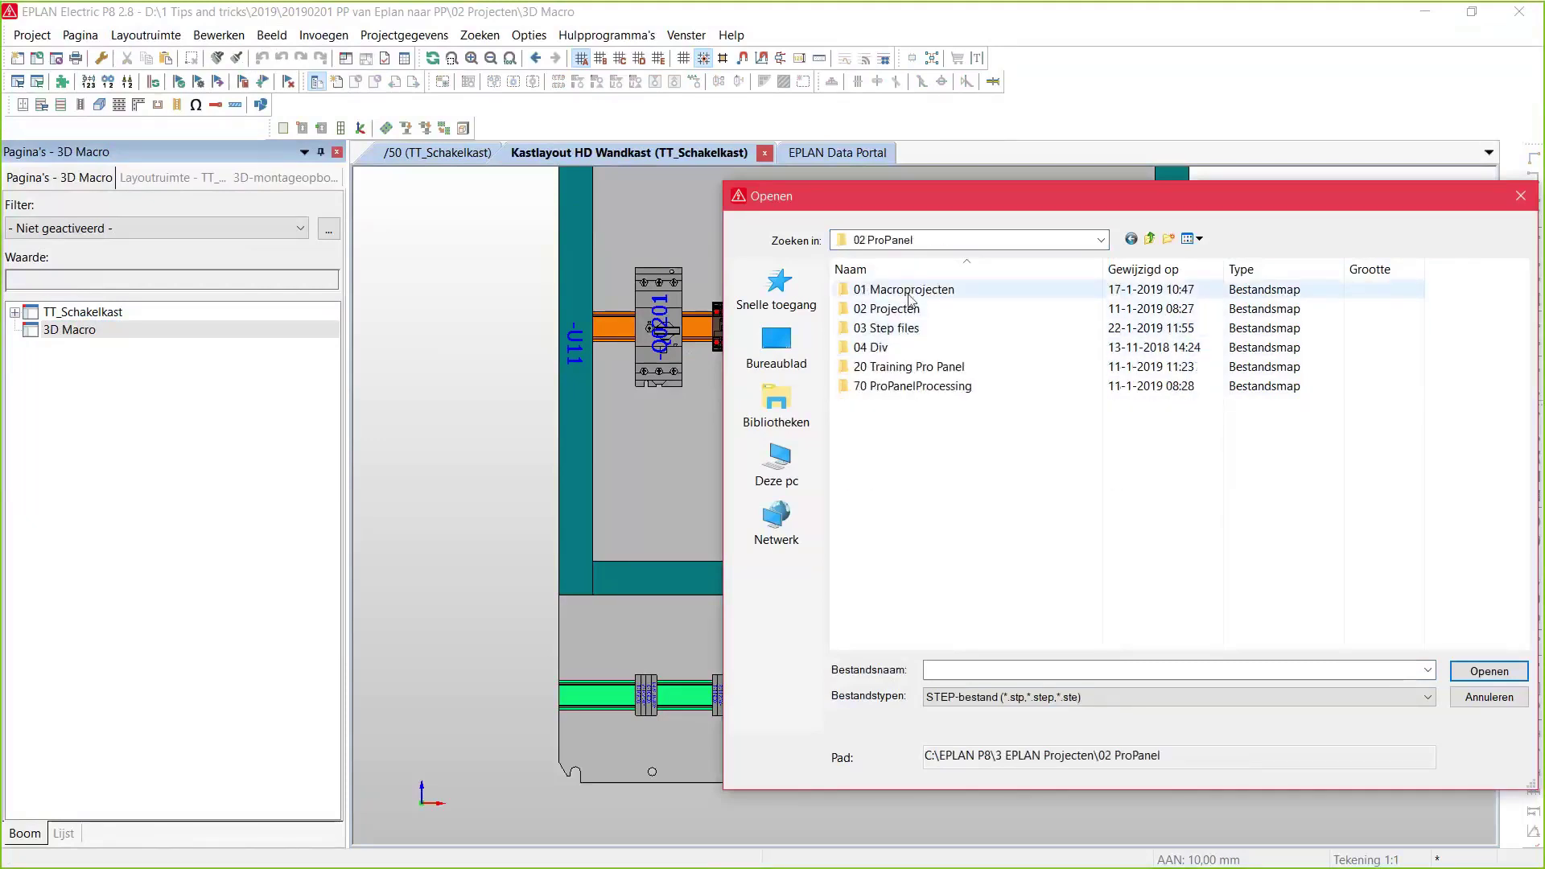
pyautogui.doubleClick(905, 329)
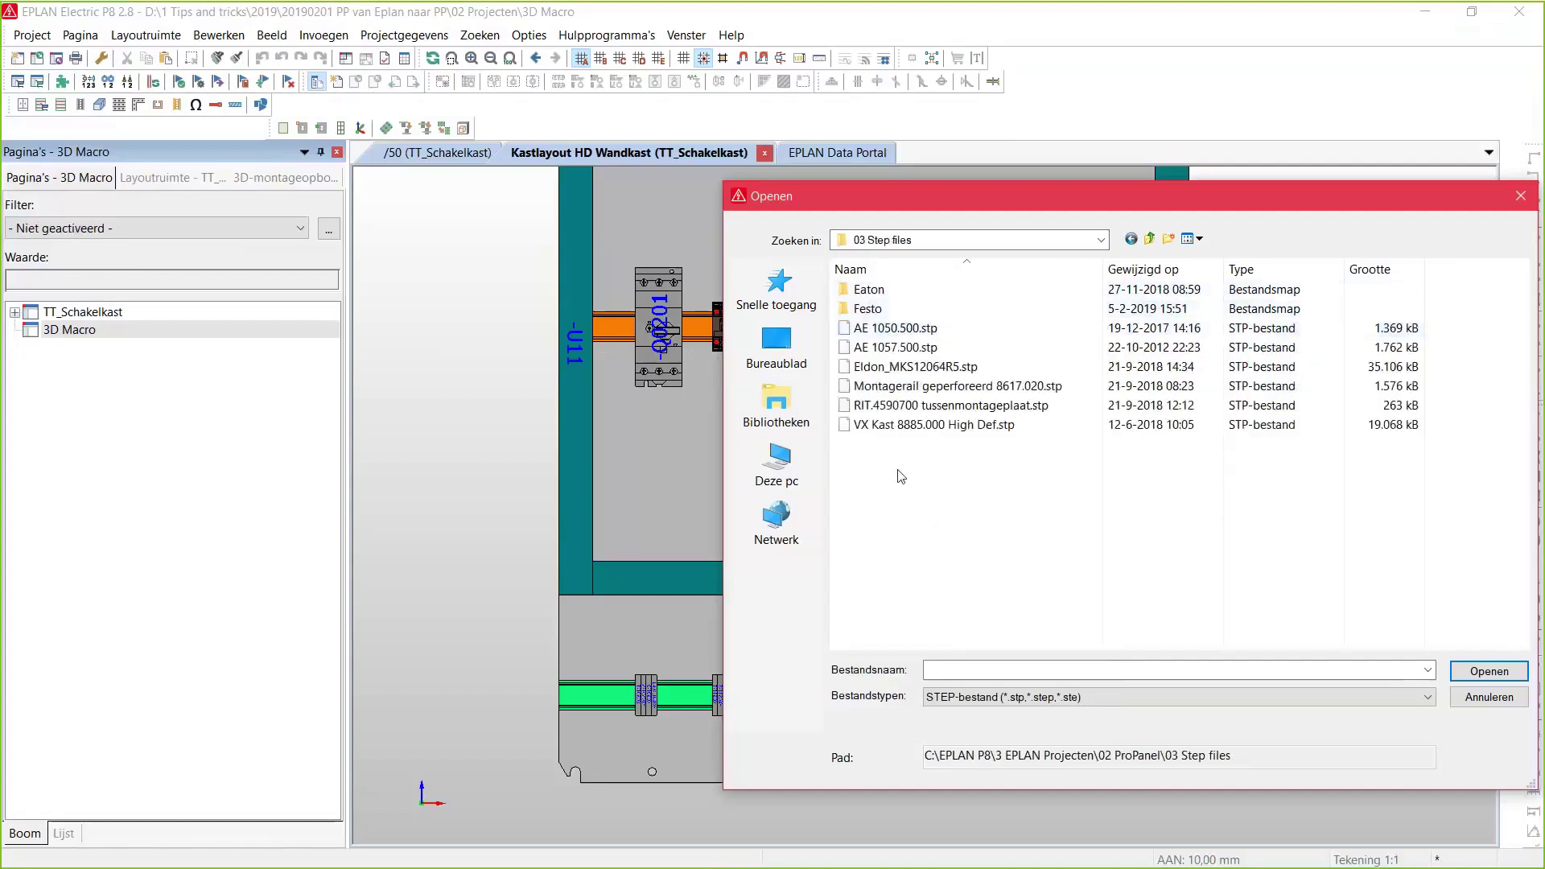
# Import the STEP file 000639.stp from the Eaton folder
pyautogui.doubleClick(868, 291)
pyautogui.click(871, 290)
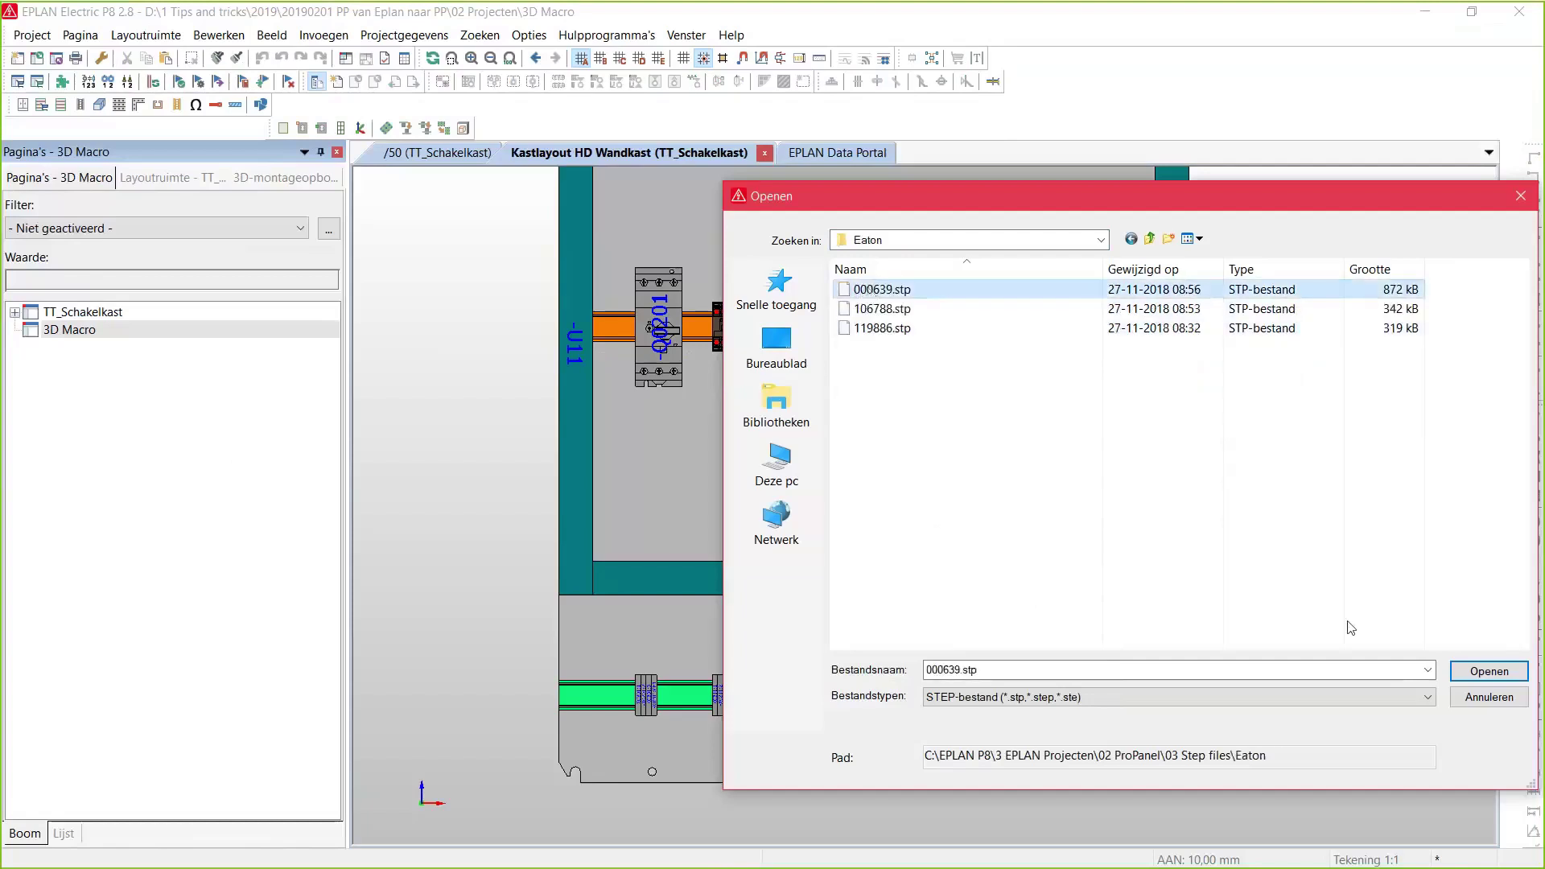
pyautogui.click(1488, 670)
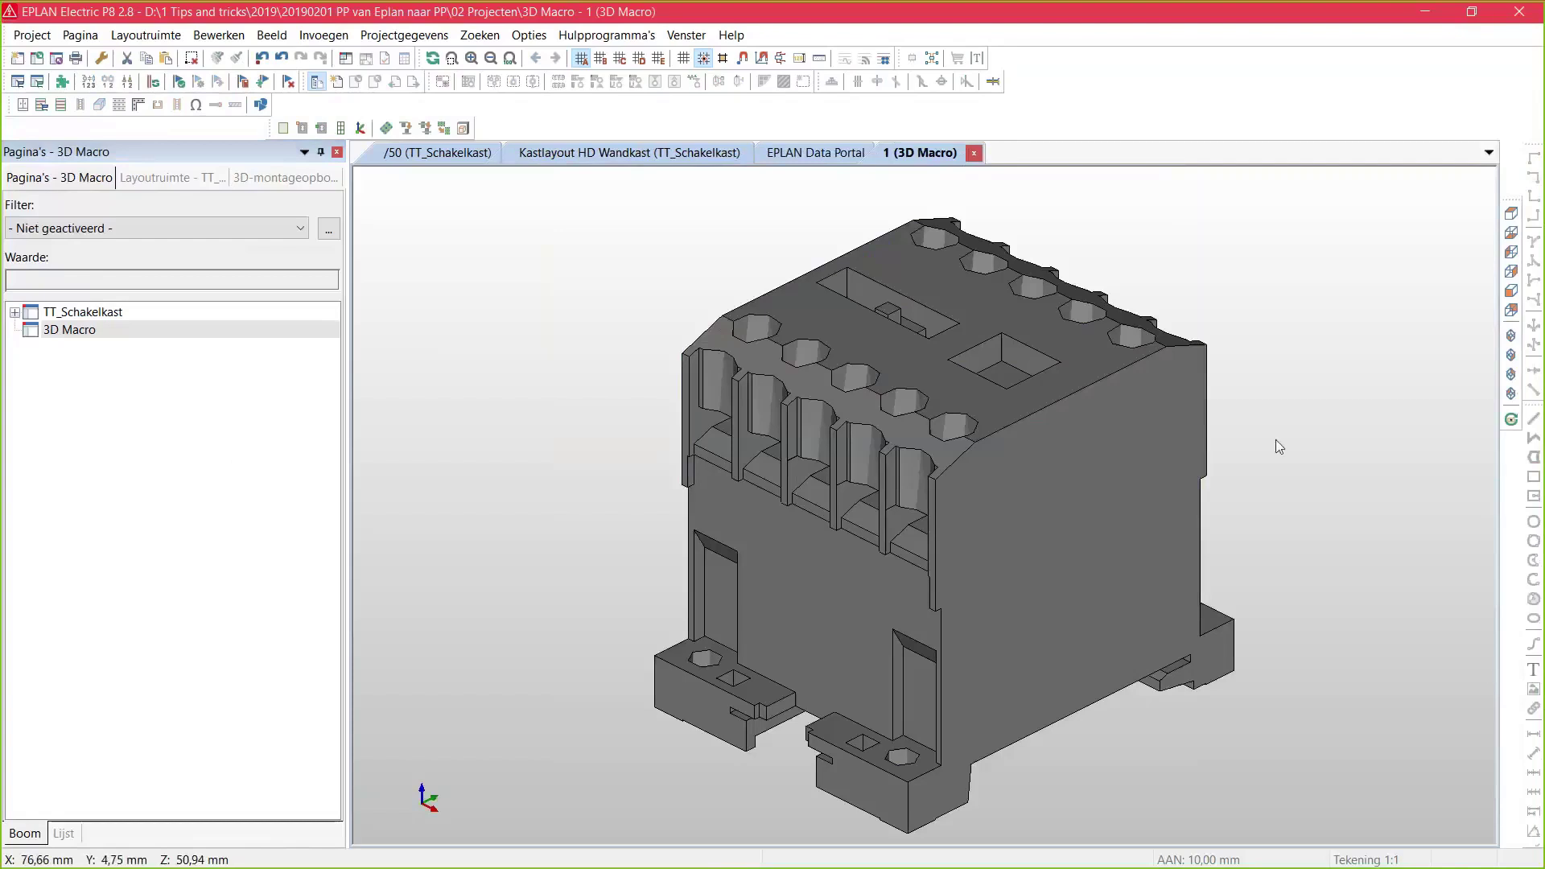
# Define the placement area on the flat underside of the contactor between its mounting feet
pyautogui.keyDown('shift'); pyautogui.moveTo(702, 173); pyautogui.dragTo(430, 177, button='middle'); pyautogui.keyUp('shift')
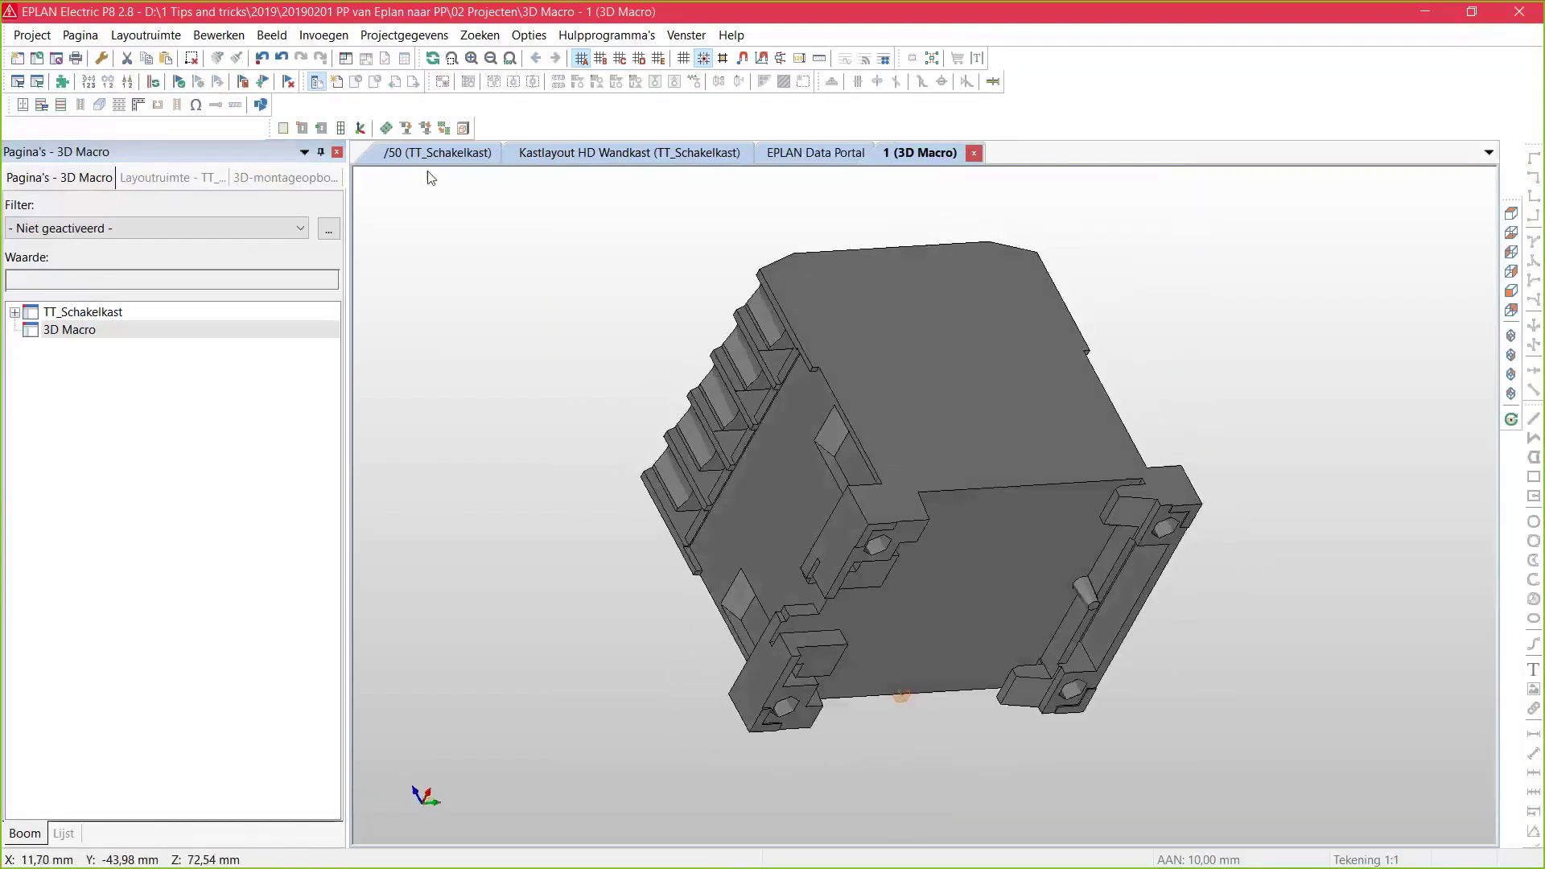
pyautogui.click(387, 128)
pyautogui.click(952, 632)
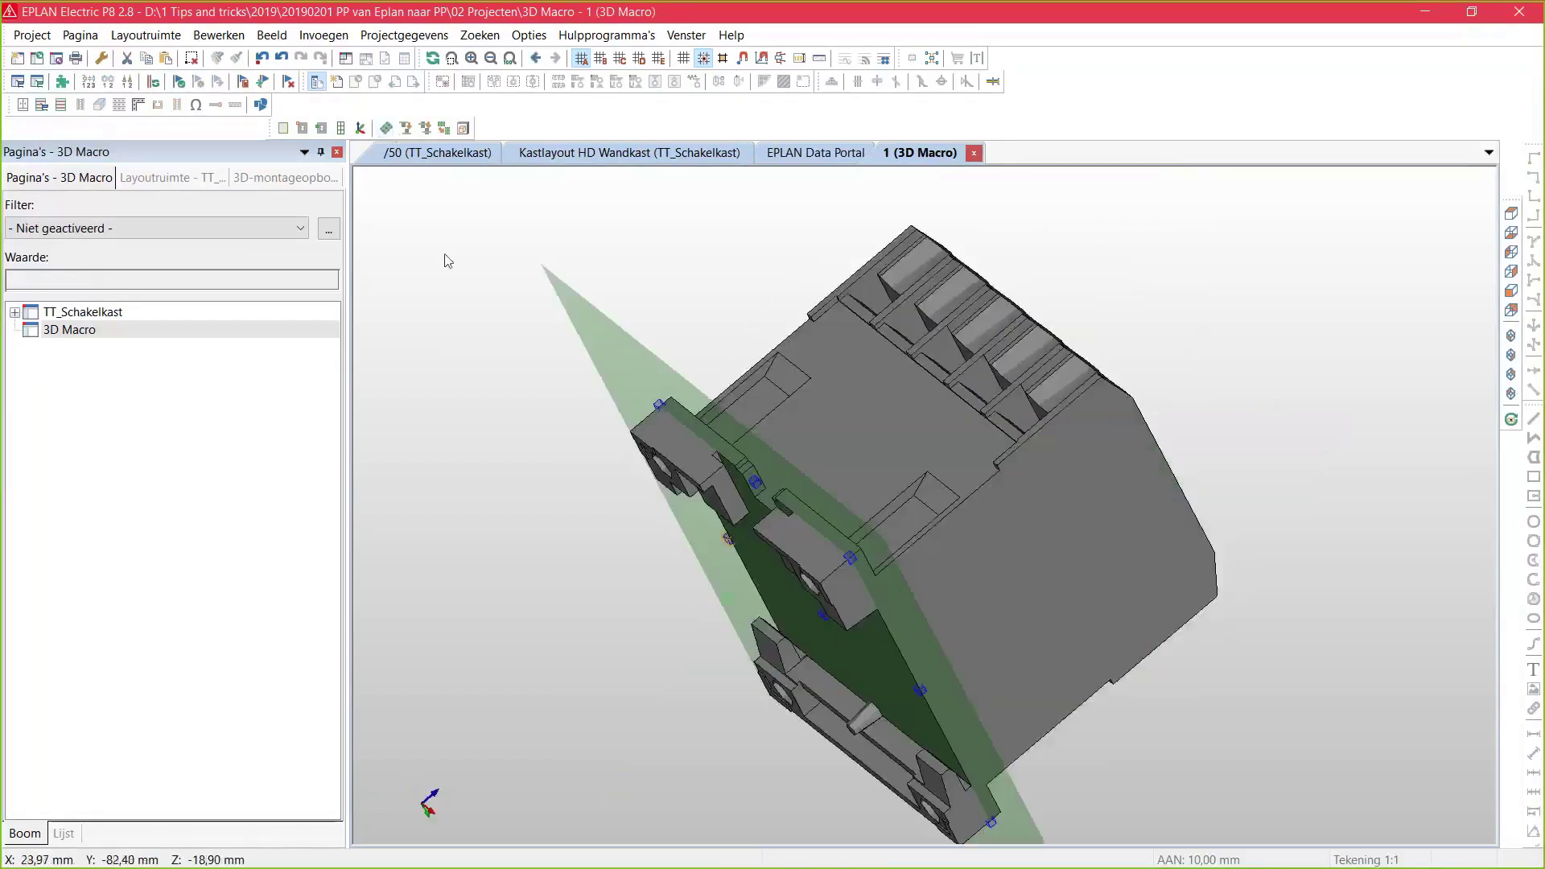
pyautogui.click(1507, 357)
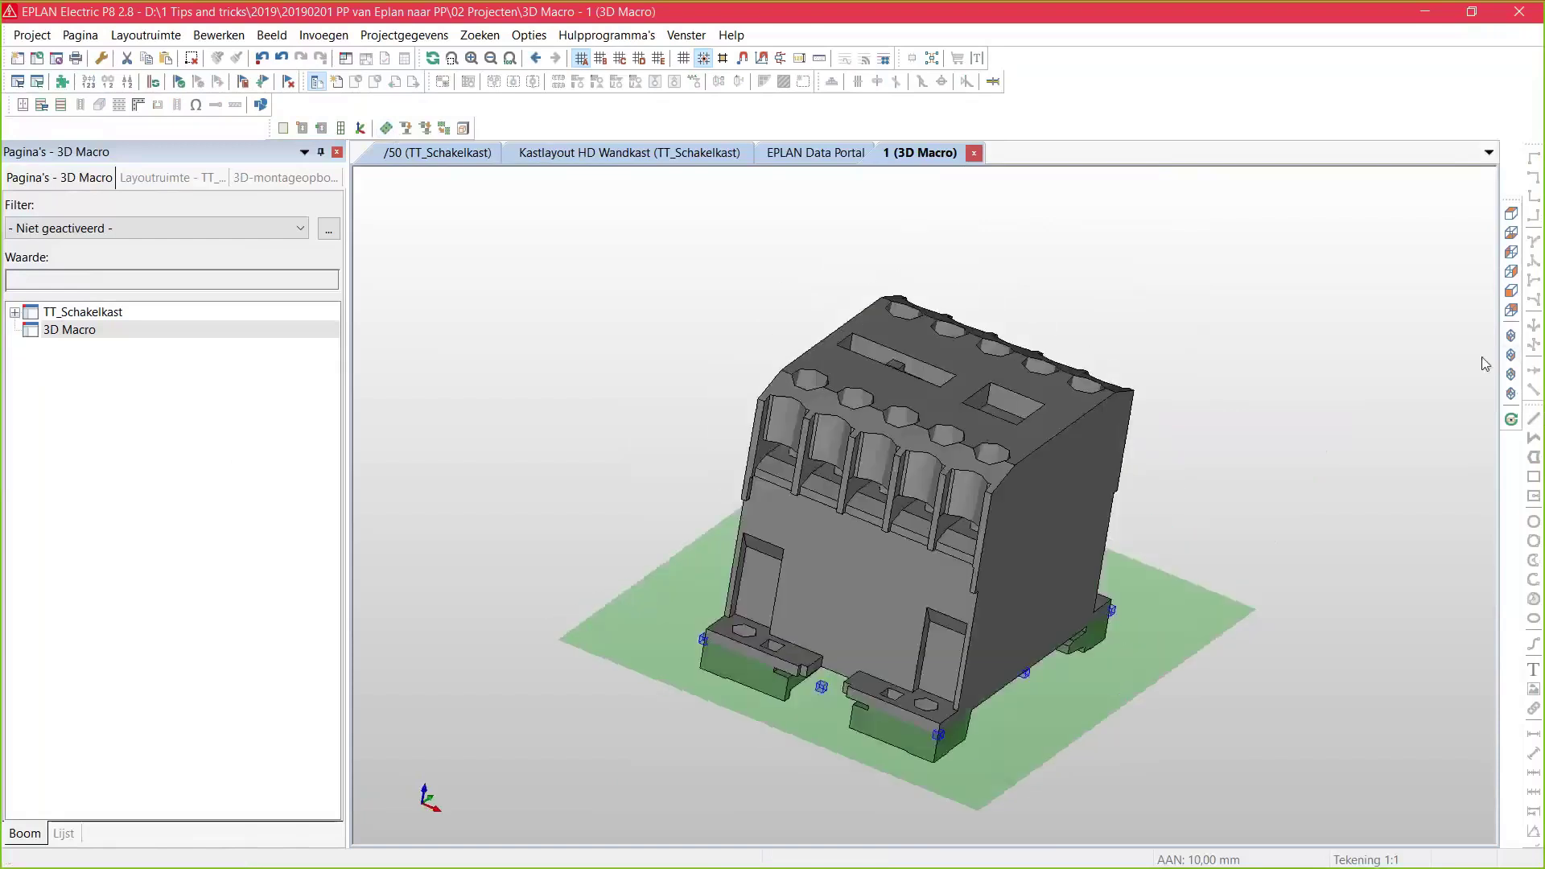
# With object snap on, add a handle midway between the inner corners of the rail recess on the contactor's underside
pyautogui.moveTo(912, 529); pyautogui.dragTo(734, 616, button='middle')
pyautogui.scroll(3, 617, 495)
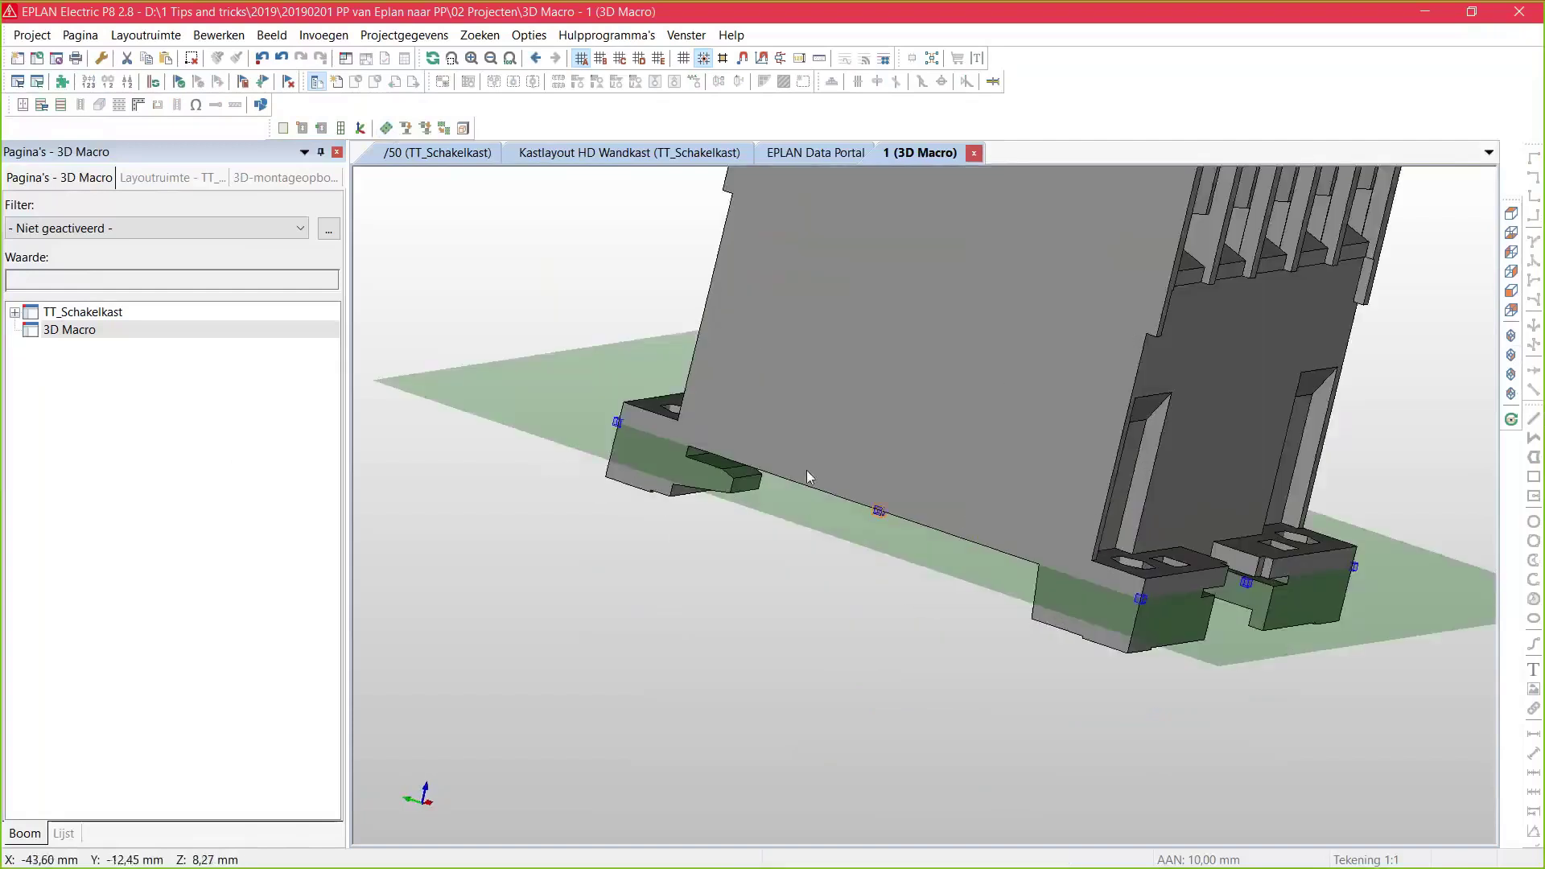
pyautogui.scroll(2, 914, 571)
pyautogui.moveTo(915, 571); pyautogui.dragTo(513, 318, button='middle')
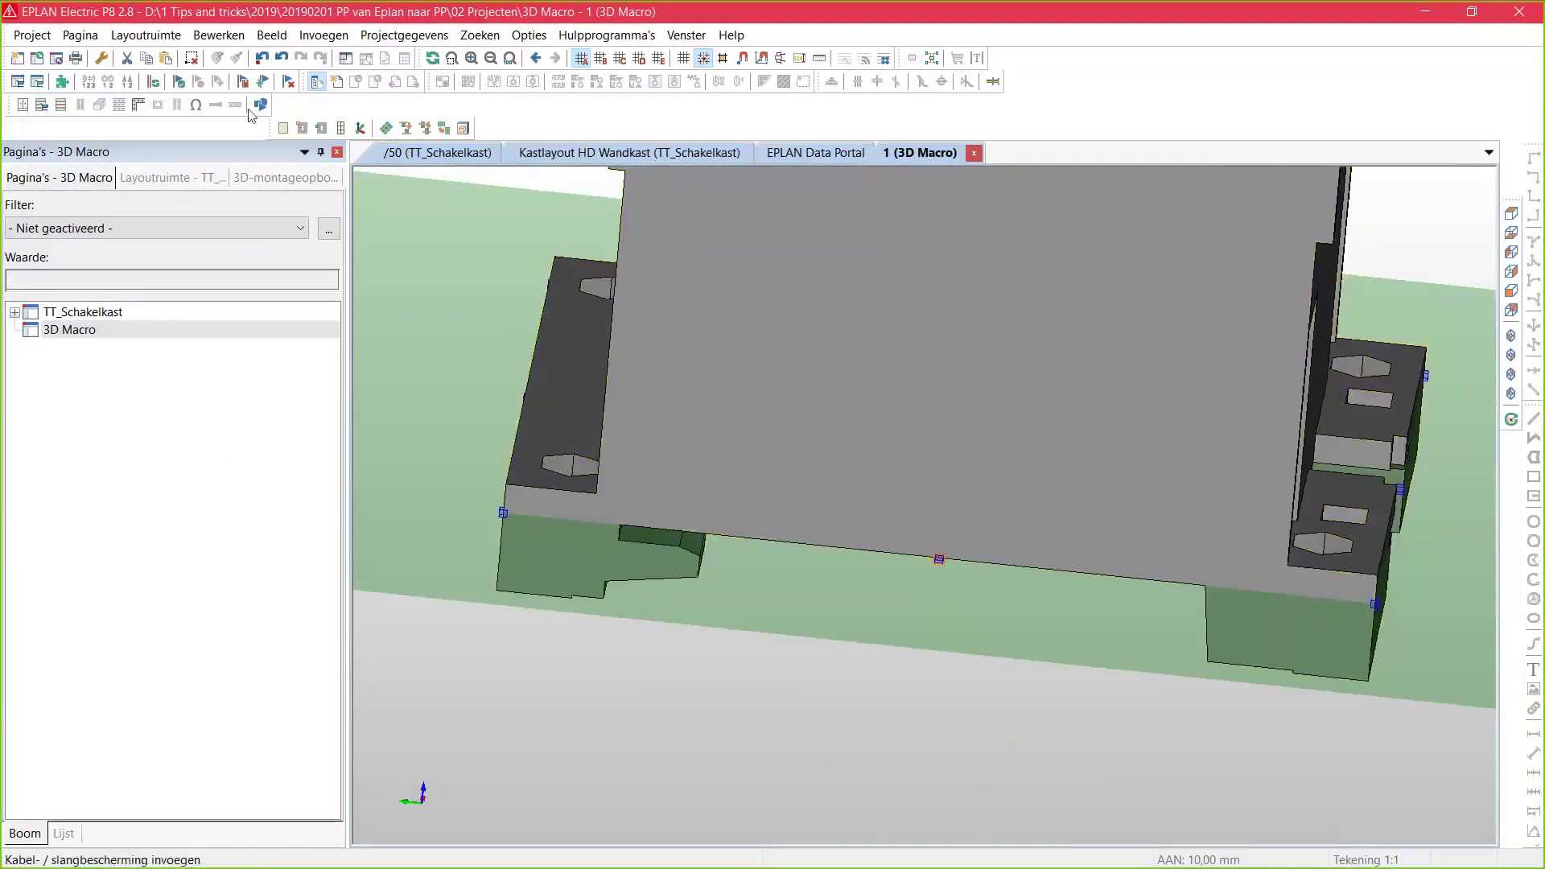
pyautogui.click(310, 129)
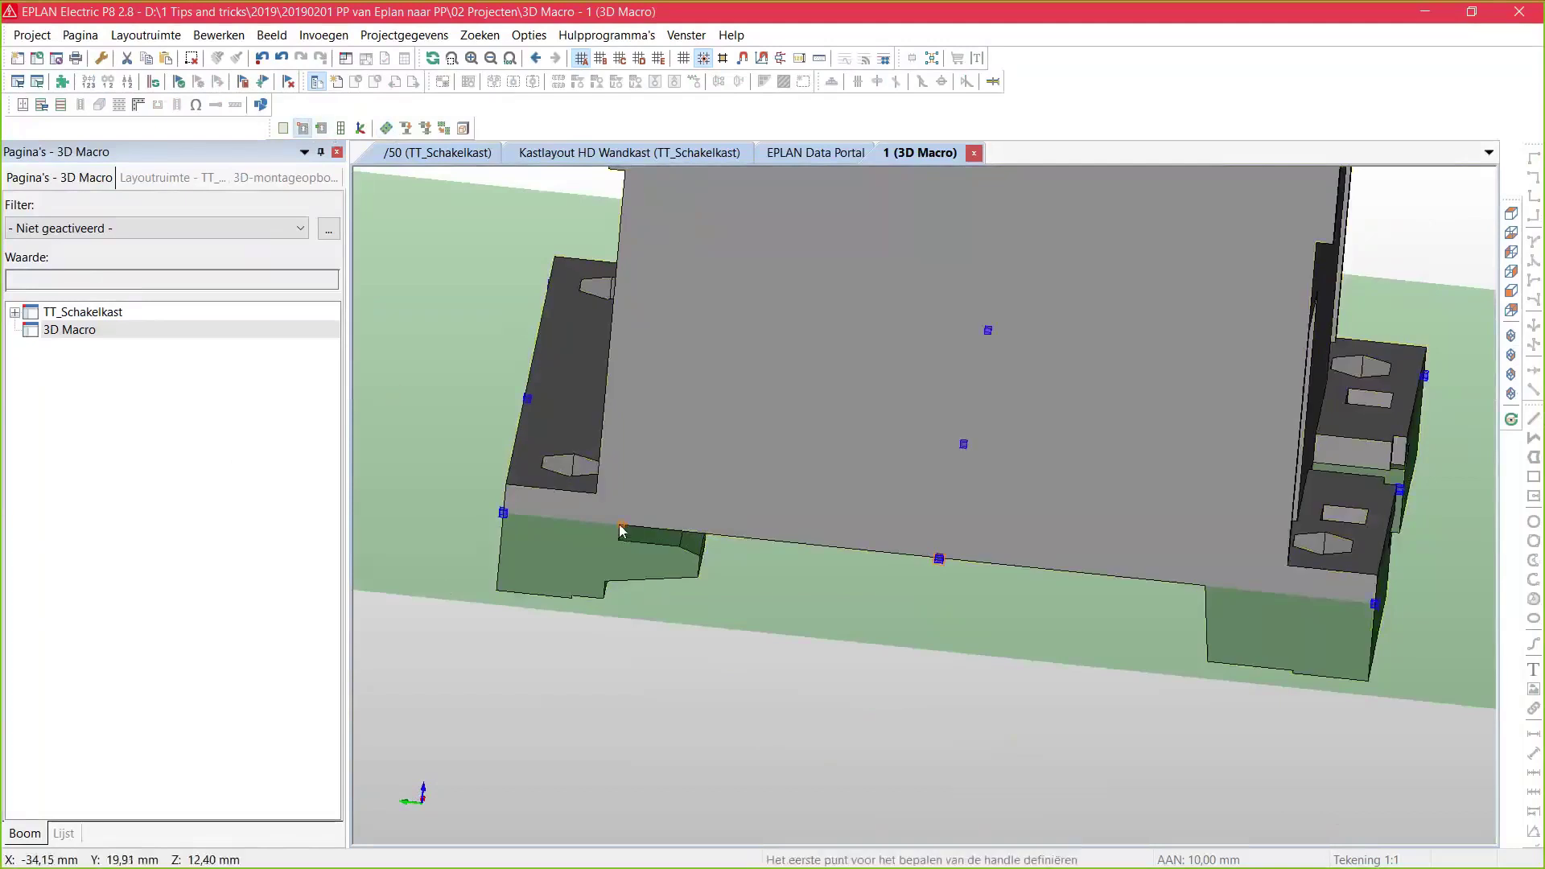
pyautogui.click(741, 63)
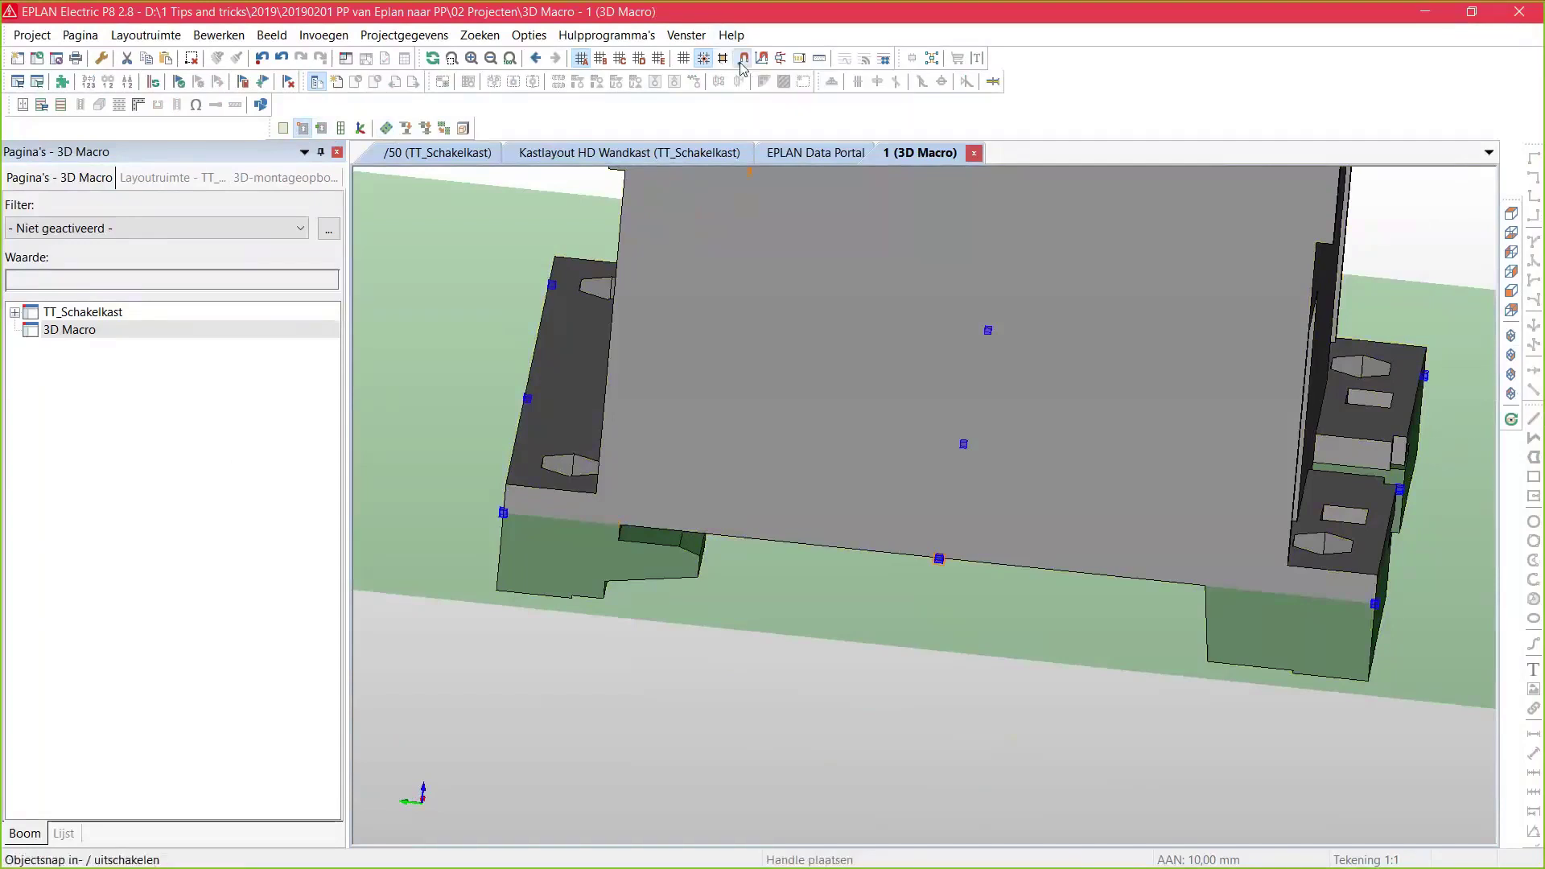
pyautogui.click(623, 527)
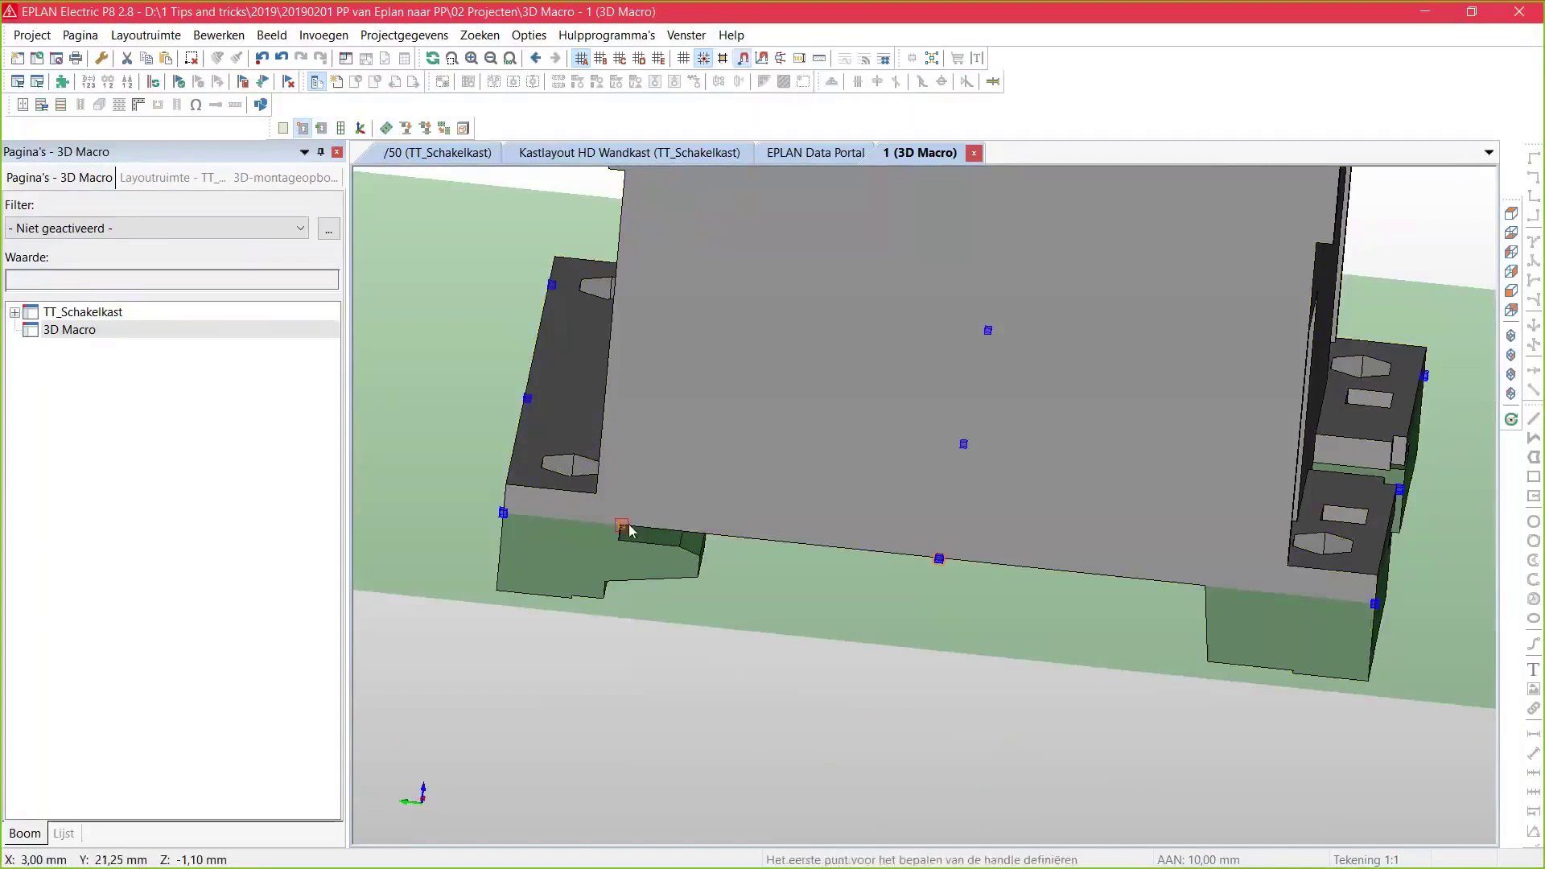
pyautogui.click(1203, 586)
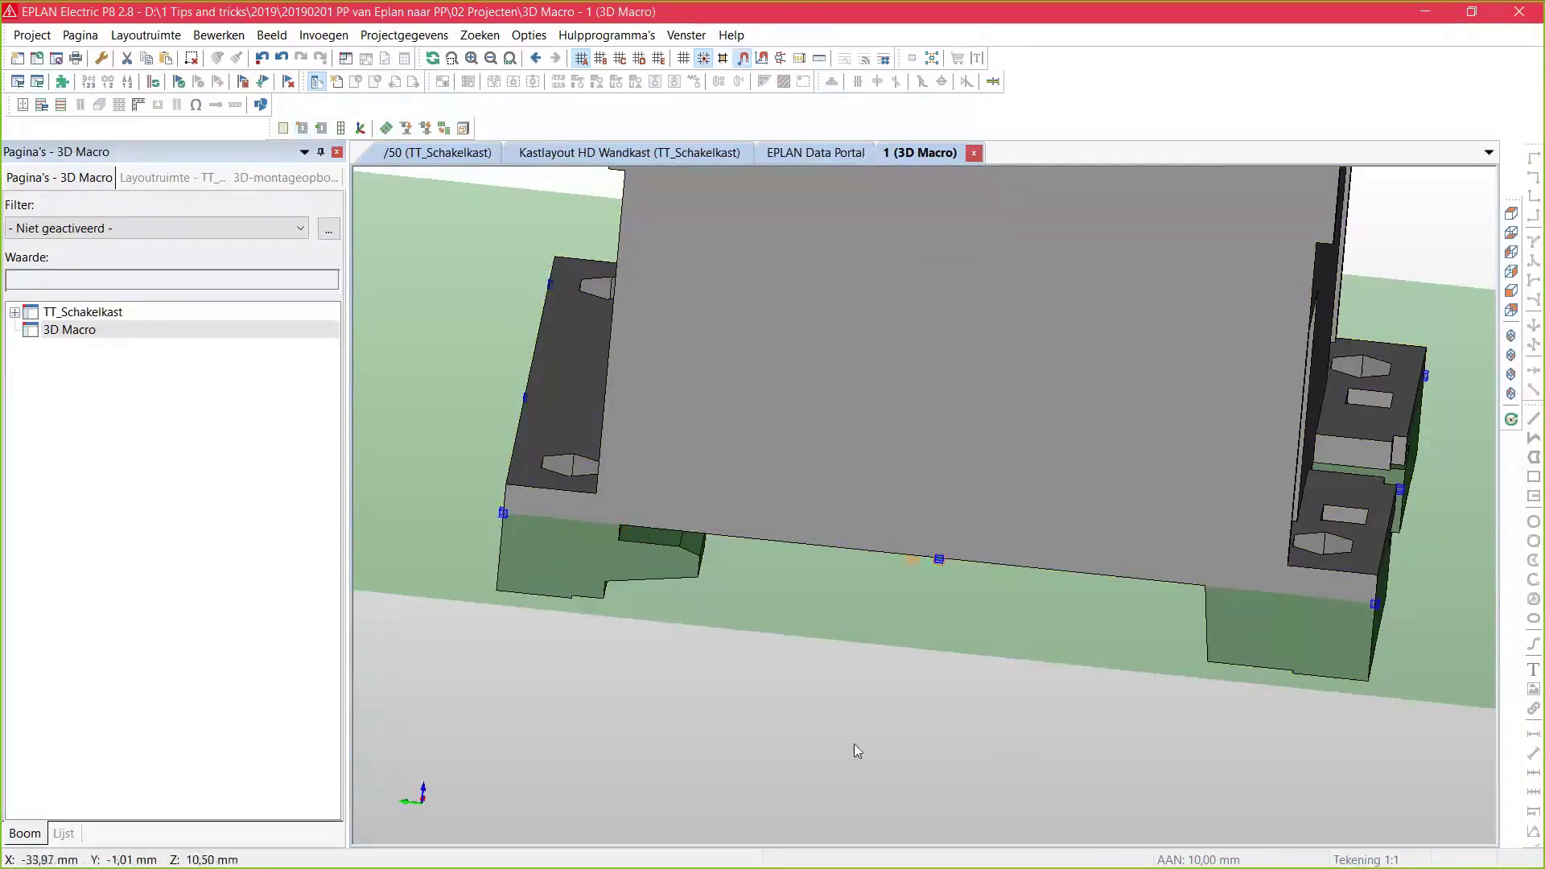
pyautogui.scroll(6, 853, 743)
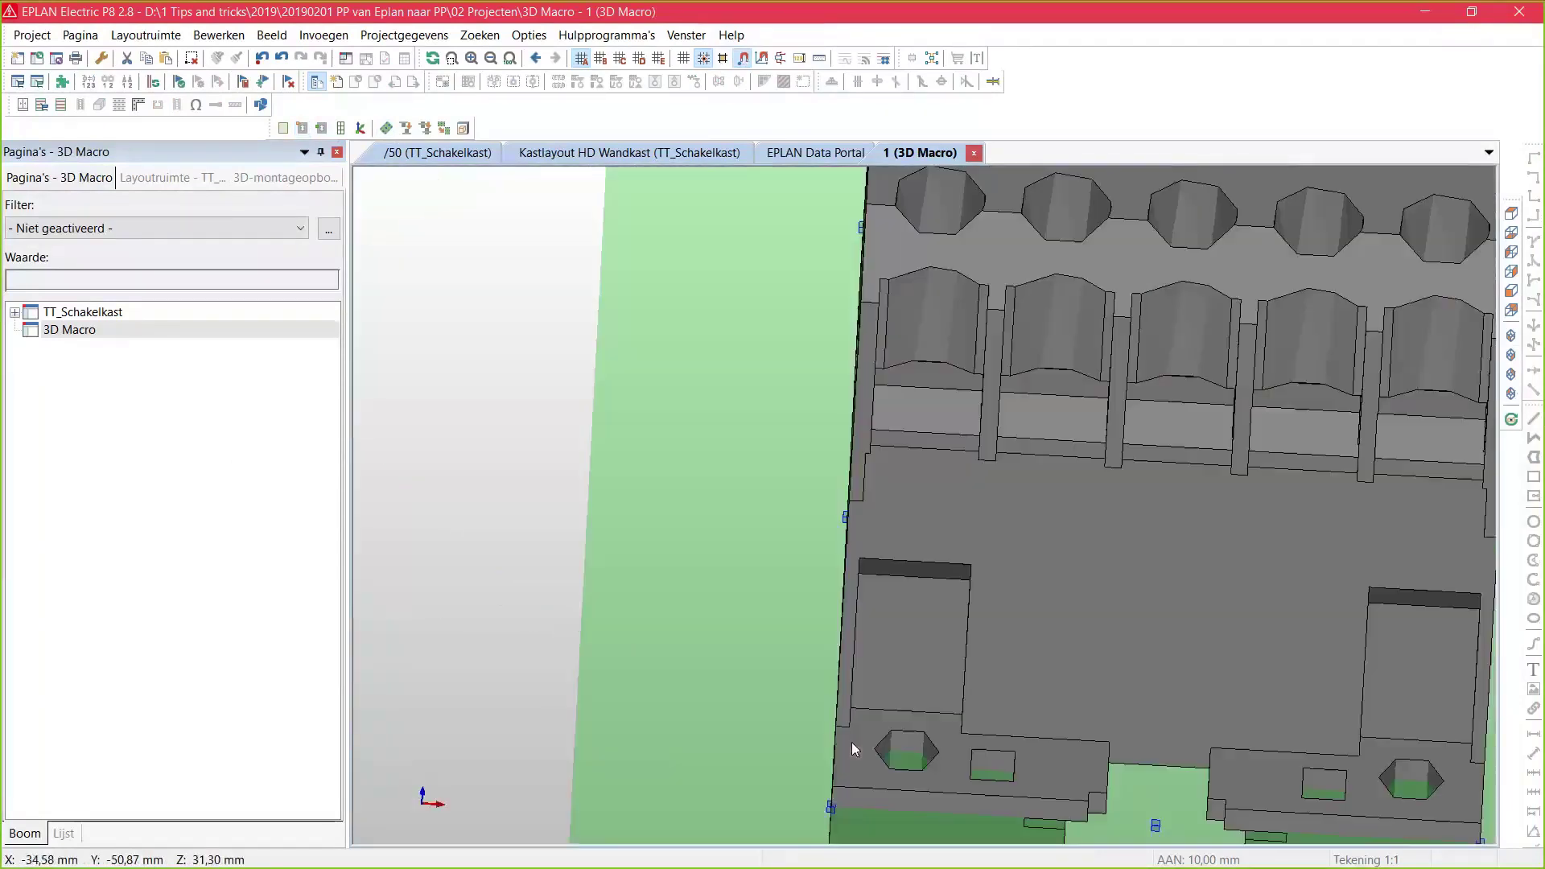
pyautogui.scroll(-10, 852, 741)
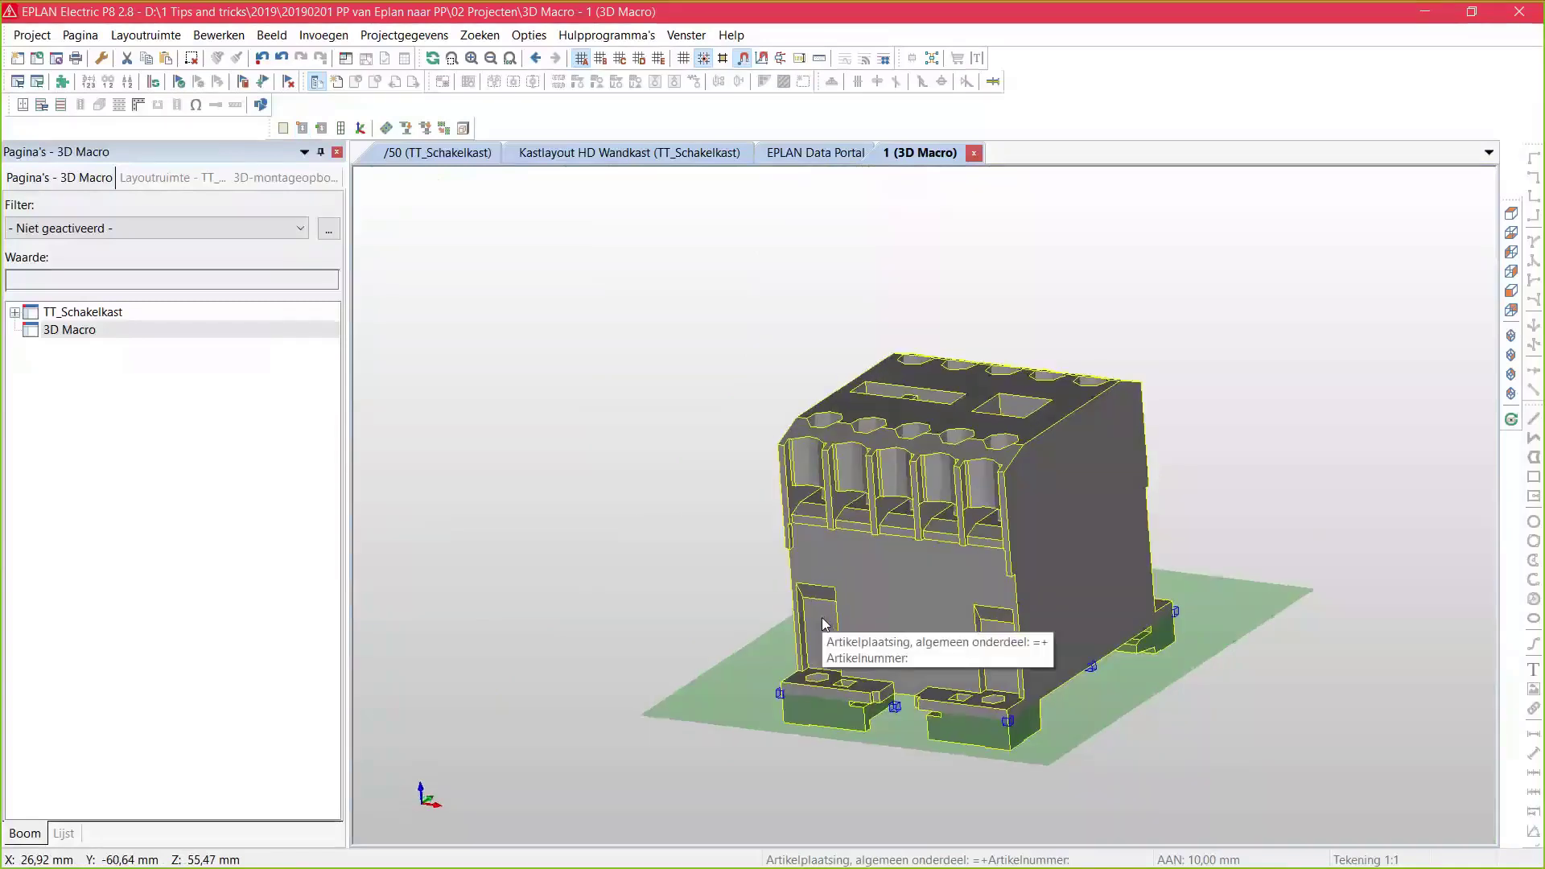
# Open the properties of layout space 1 in the 3D Macro project
pyautogui.click(164, 178)
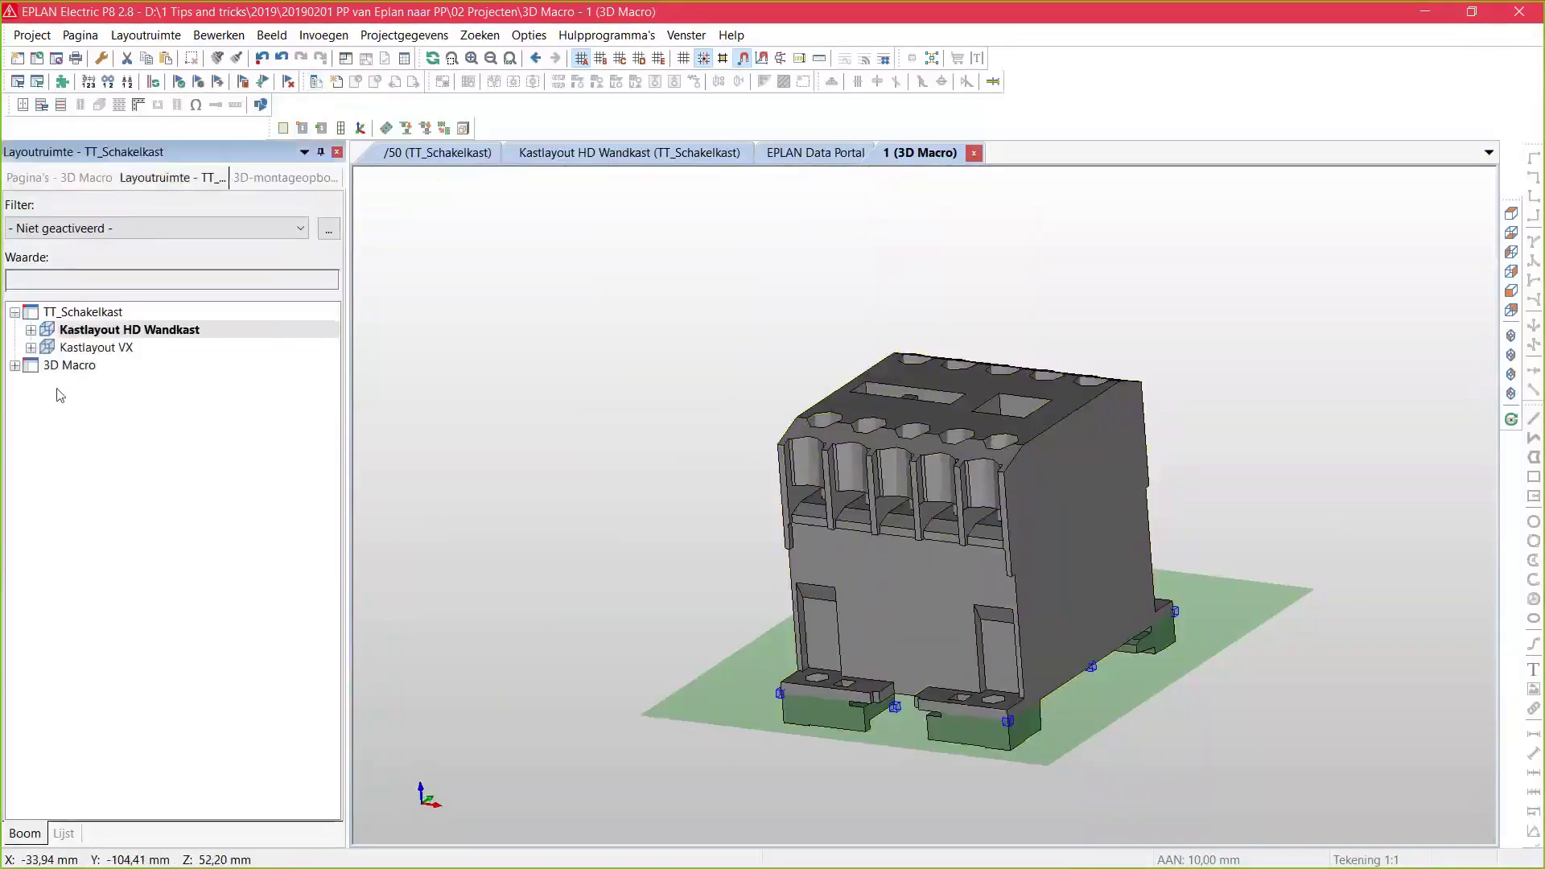
pyautogui.click(15, 365)
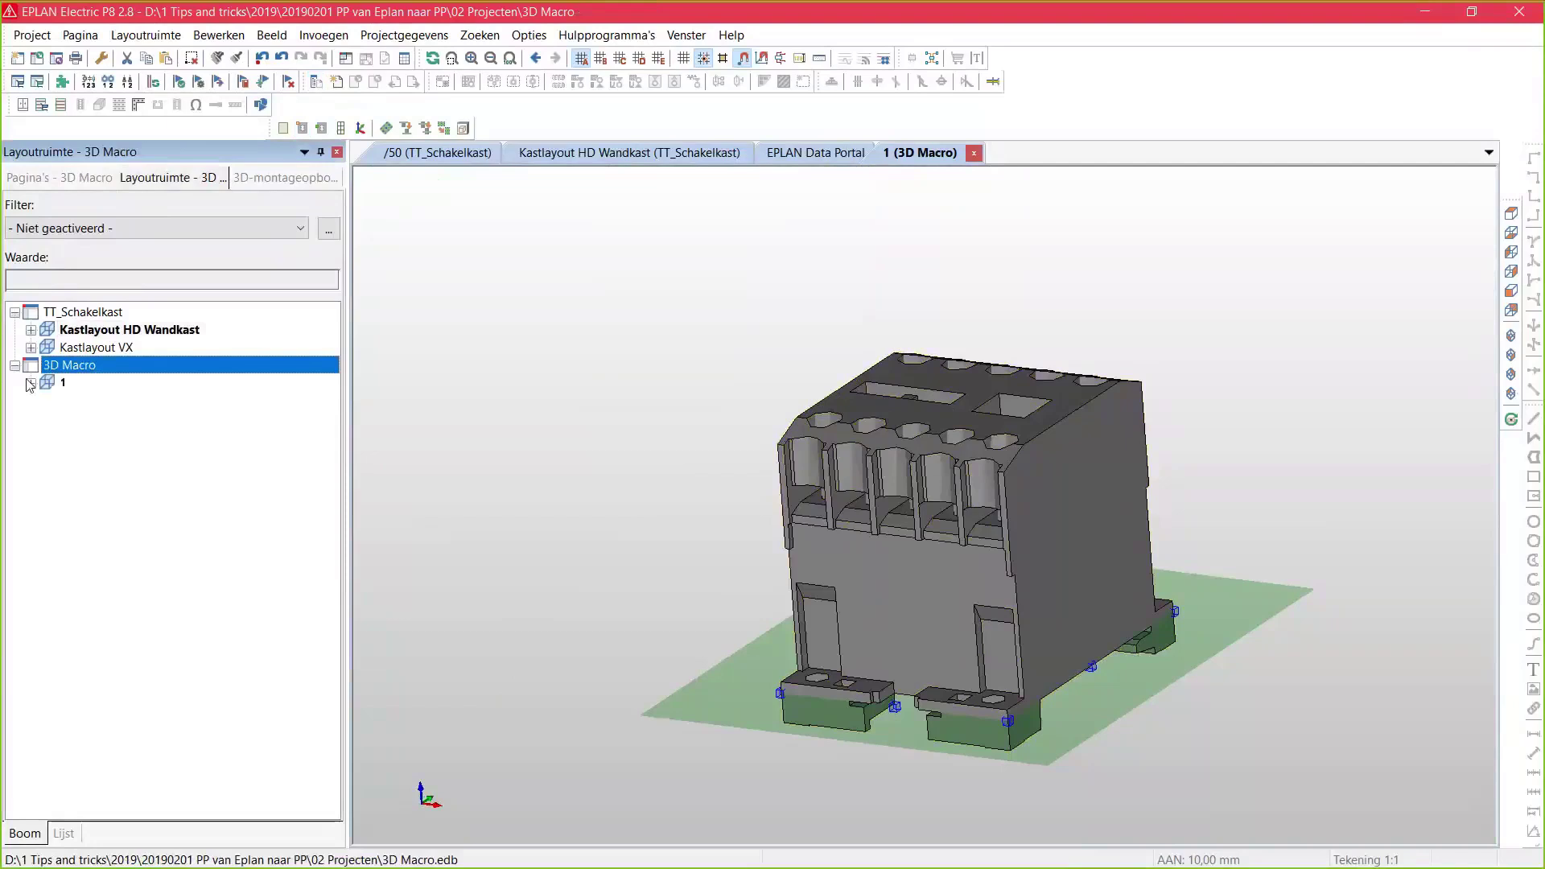
pyautogui.click(30, 383)
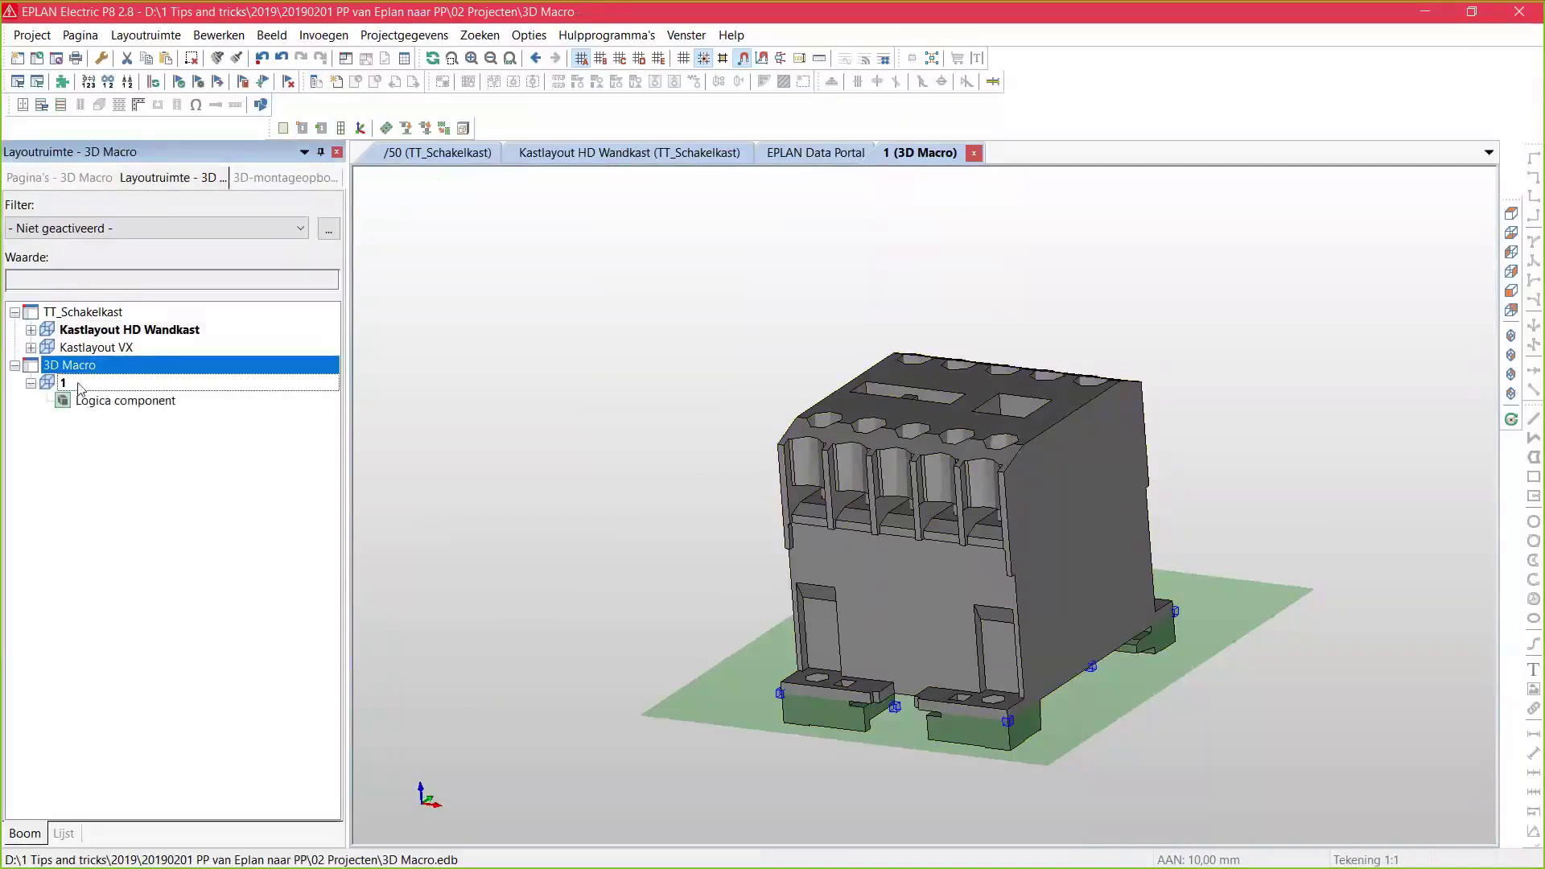
pyautogui.click(78, 384)
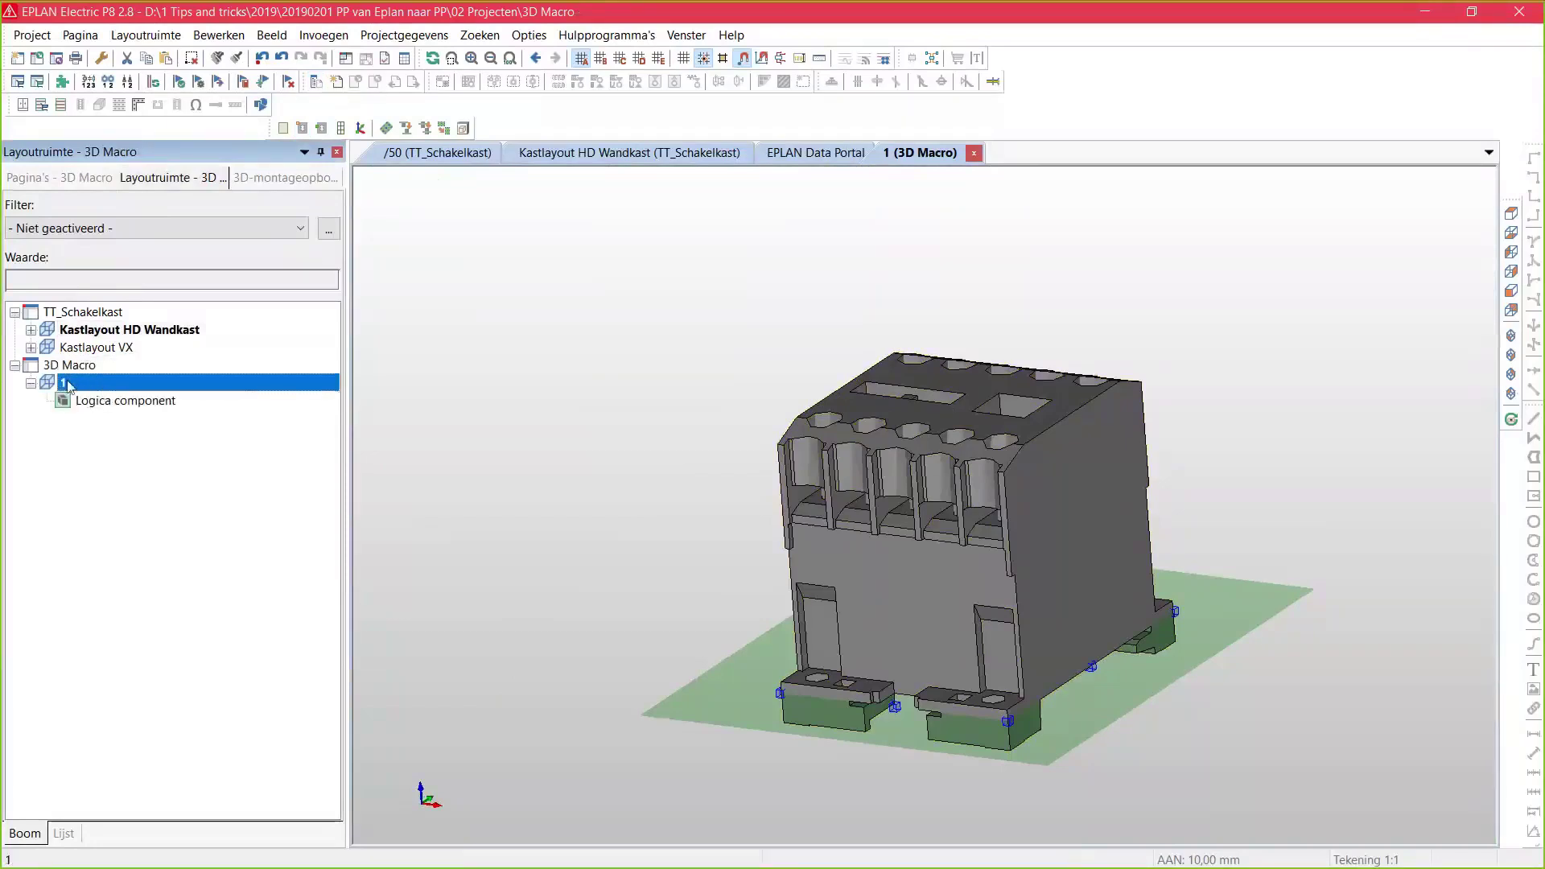
pyautogui.rightClick(70, 398)
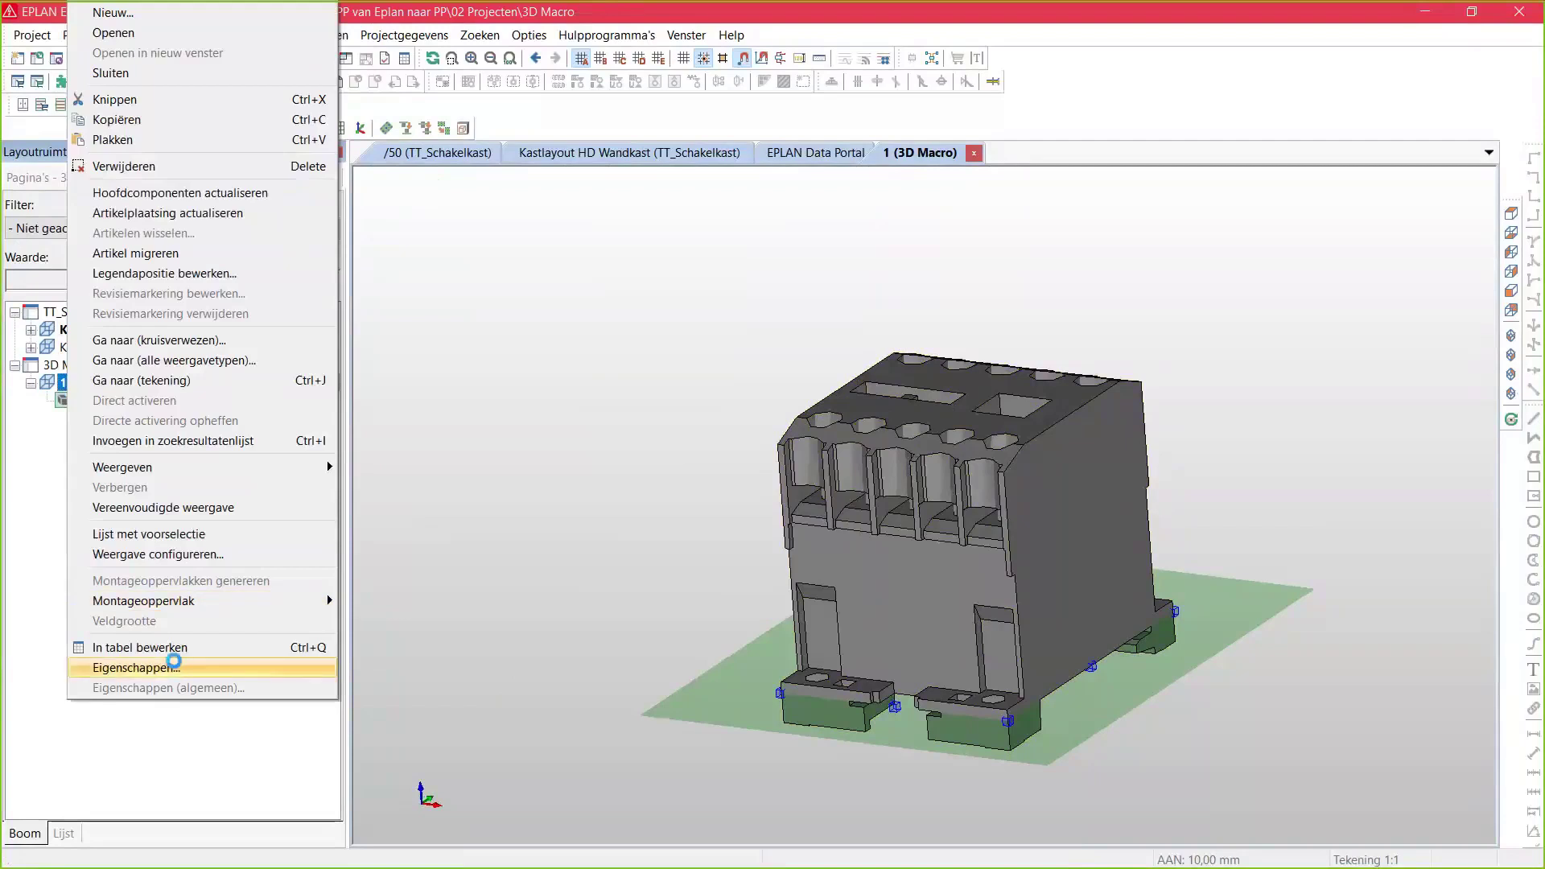
pyautogui.click(136, 667)
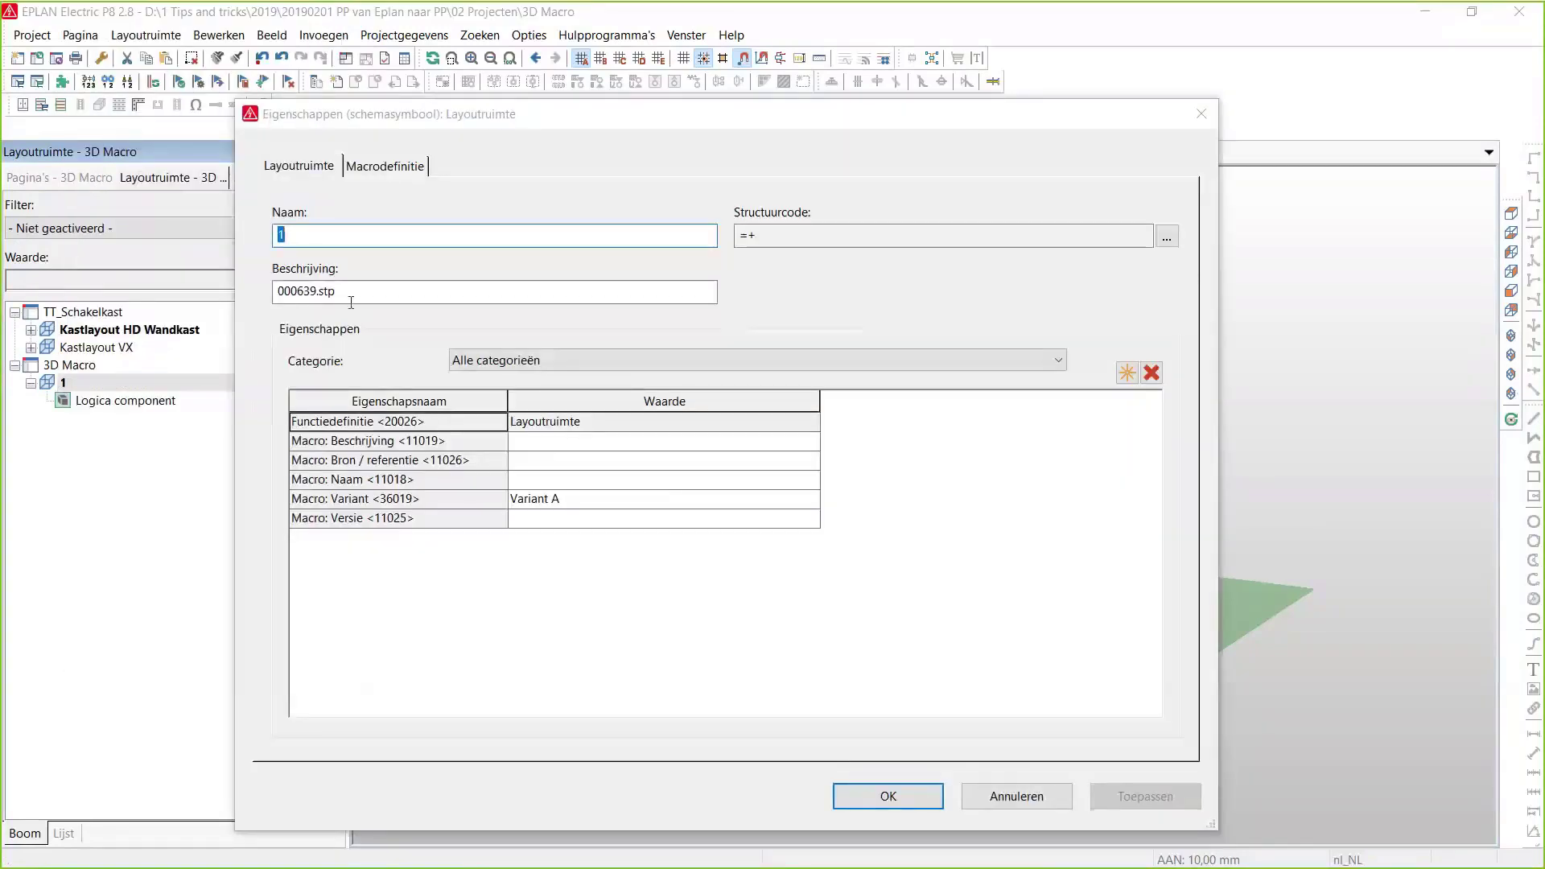
# Name the layout space 000639, reusing its description without the .stp extension
pyautogui.click(318, 290)
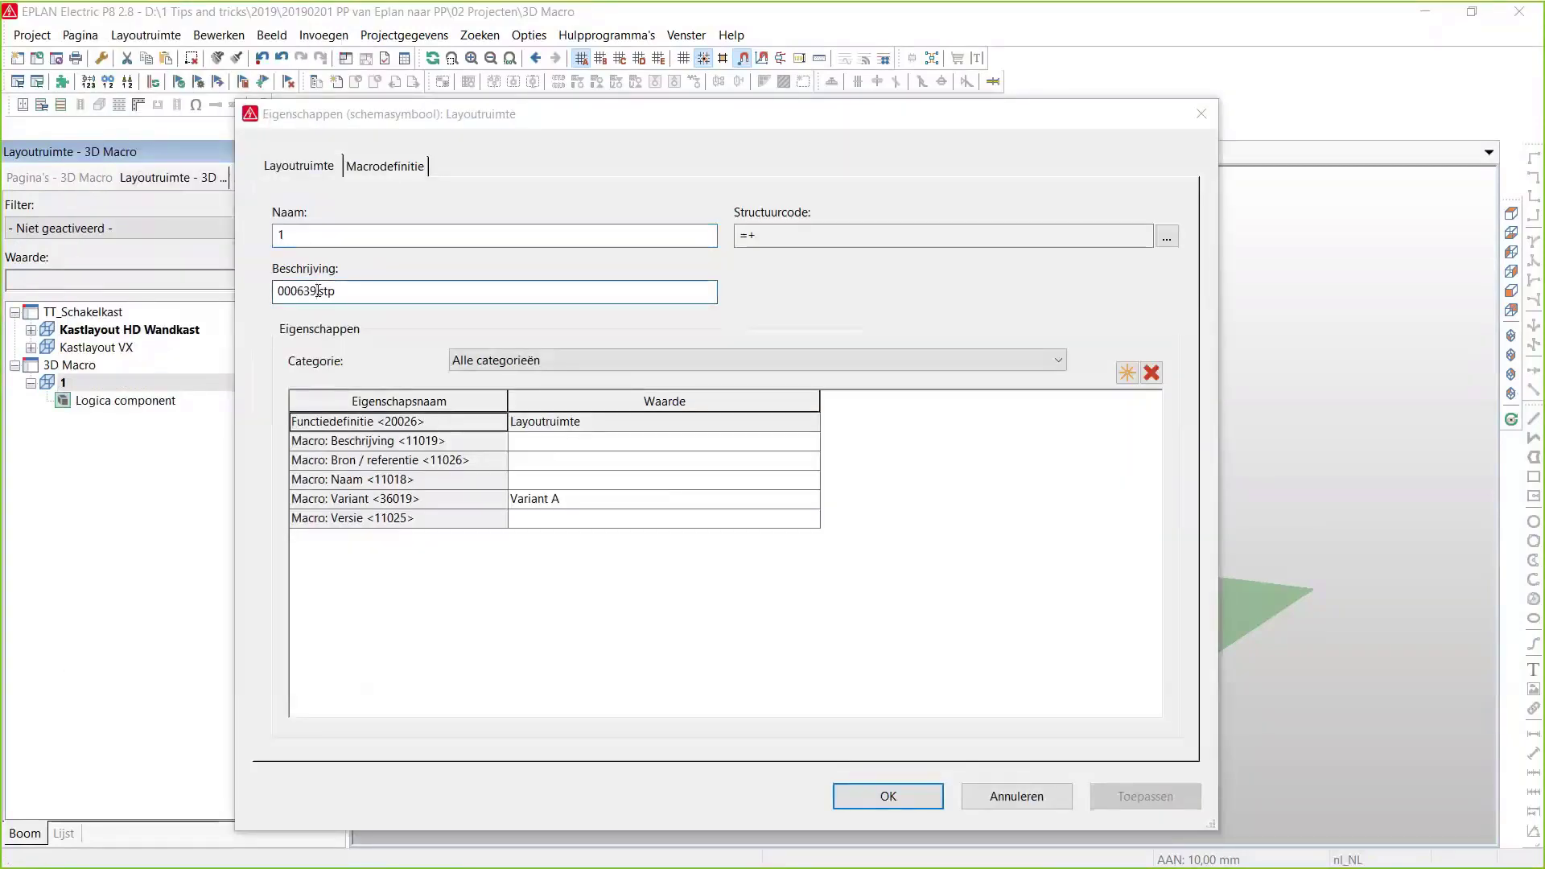
pyautogui.doubleClick(364, 299)
pyautogui.hotkey('ctrl', 'c')
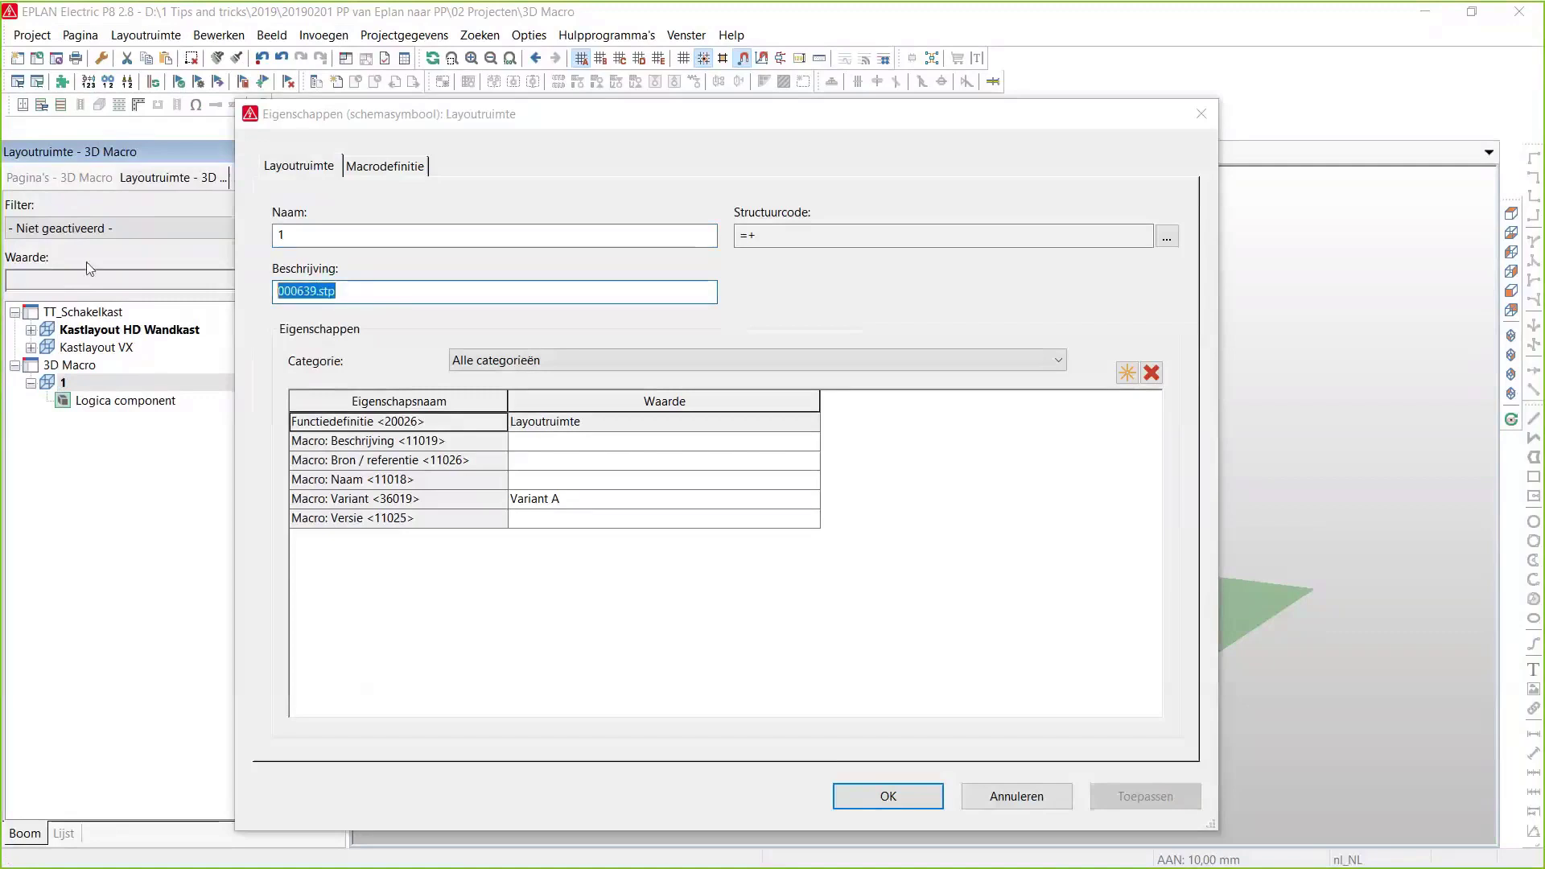
pyautogui.hotkey('shift', 'Tab')
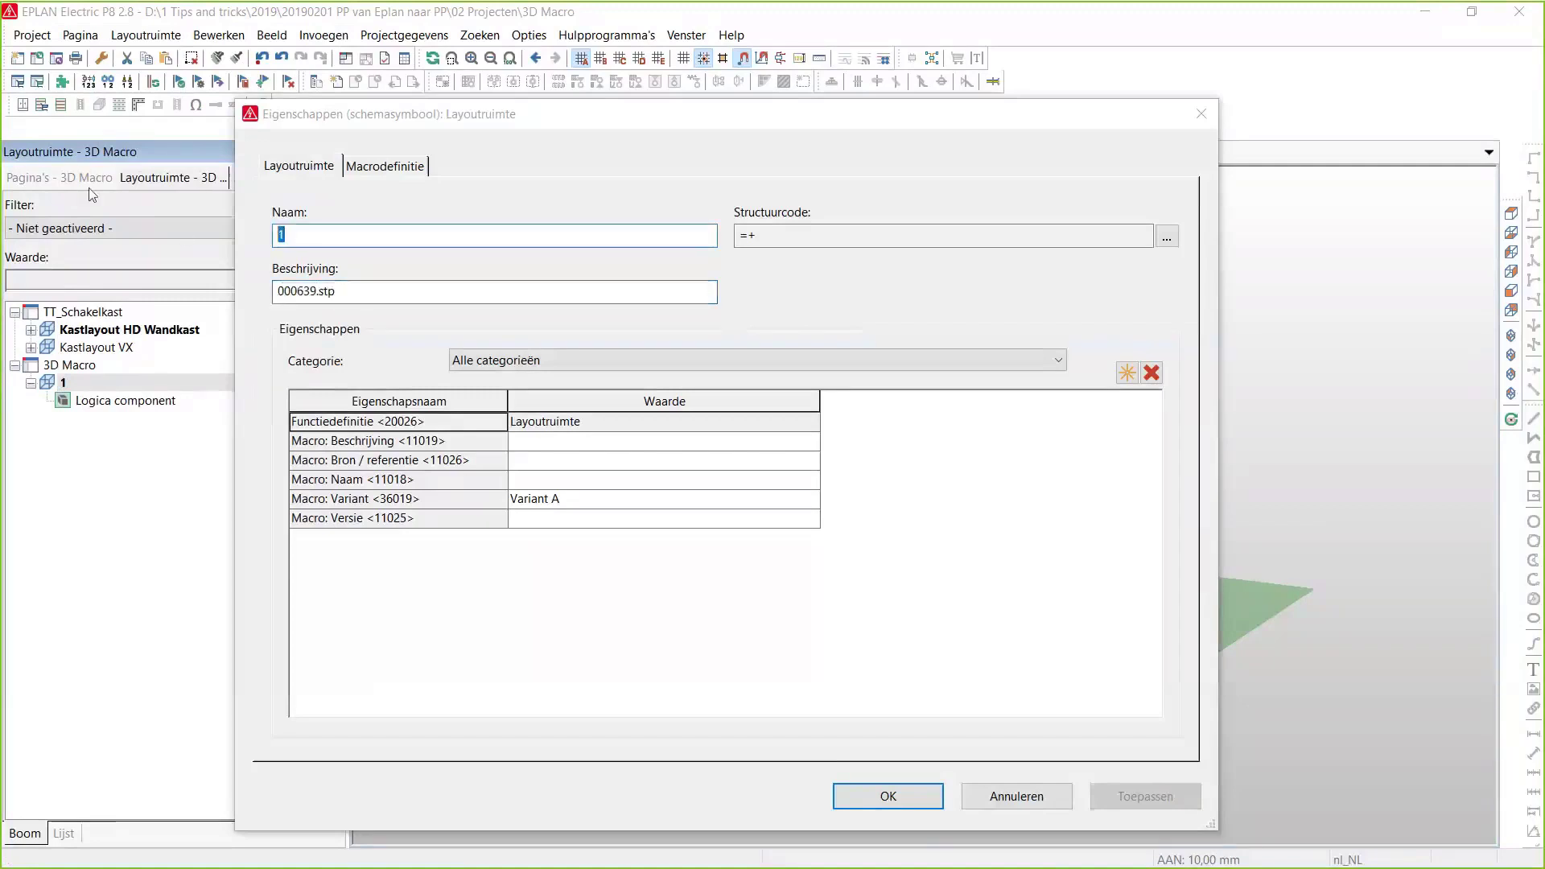
pyautogui.hotkey('ctrl', 'v')
pyautogui.press('BackSpace')
pyautogui.press('BackSpace')
pyautogui.press('BackSpace')
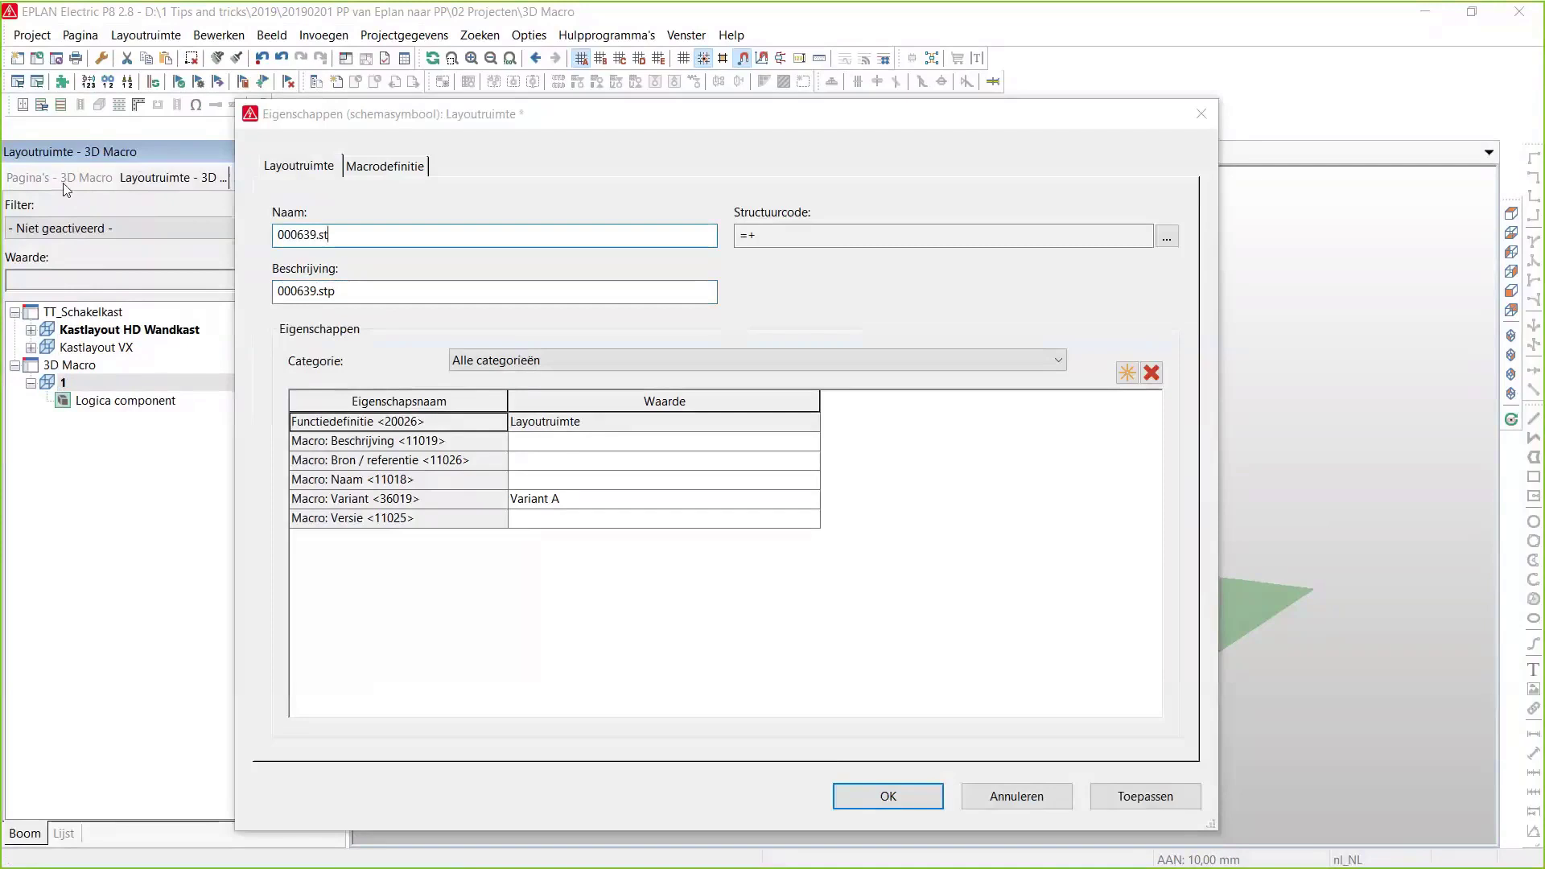
pyautogui.press('BackSpace')
# Set the Macro: Naam <11018> property to 000639.stp
pyautogui.click(534, 481)
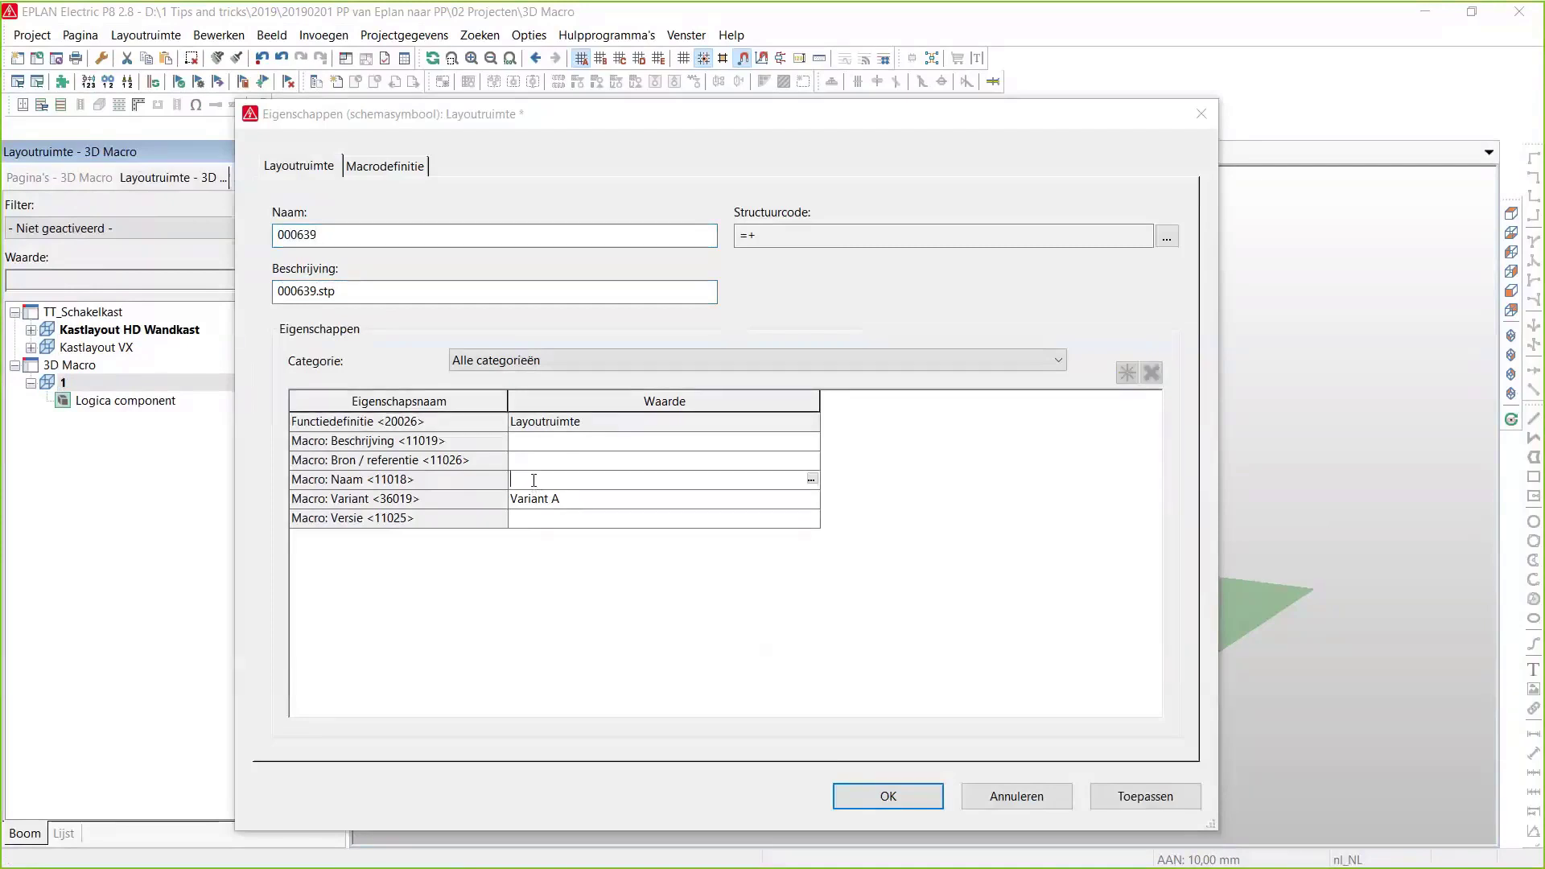
pyautogui.hotkey('ctrl', 'v')
pyautogui.press('Return')
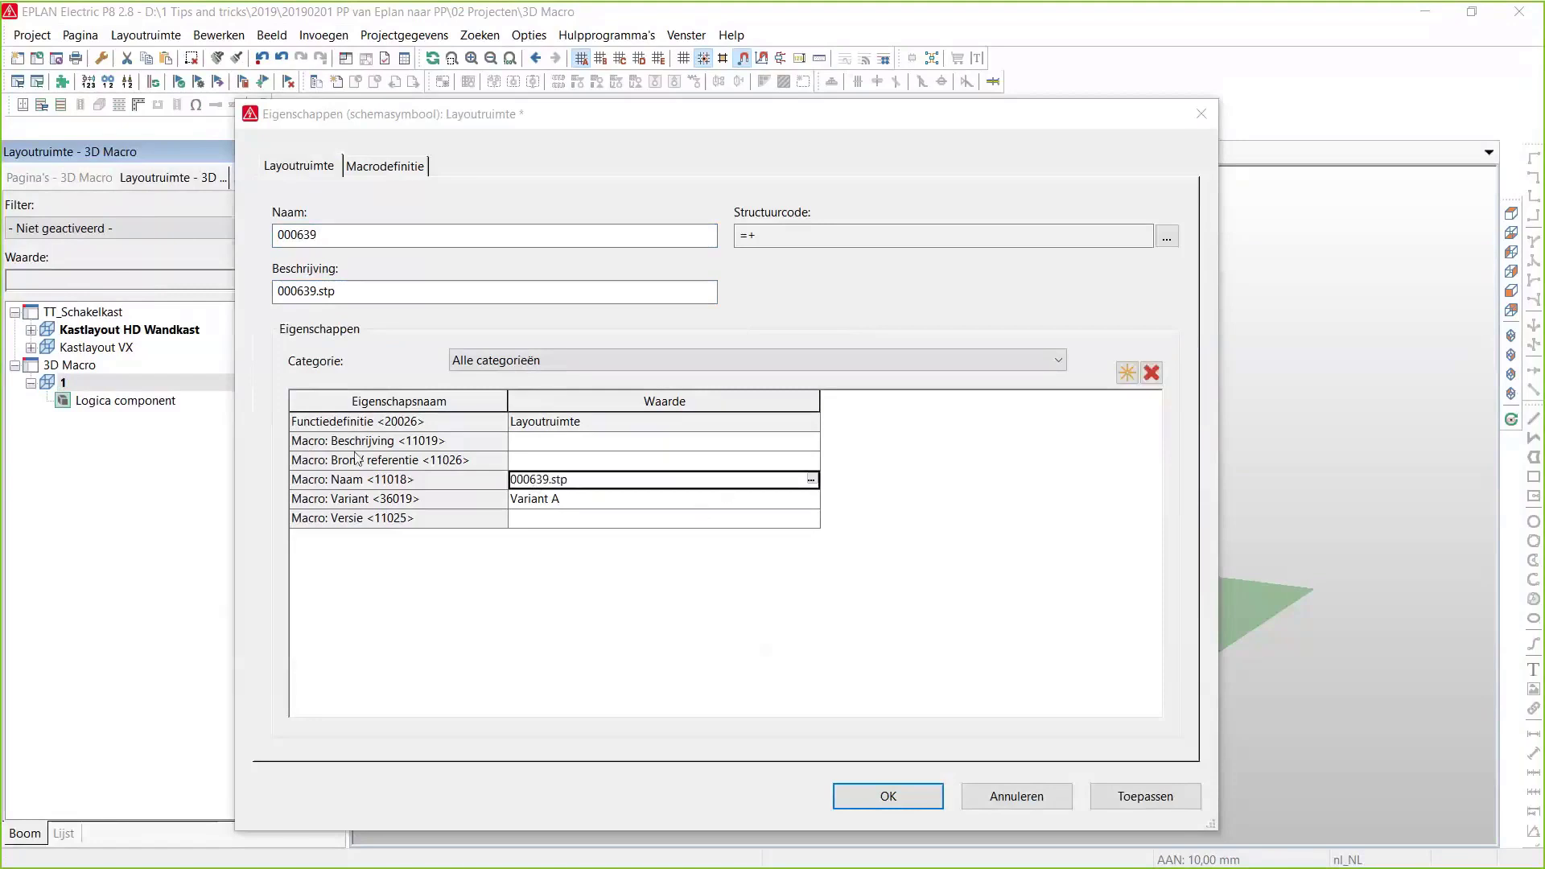
# Browse to the SUP\3D folder as the location for the macro name and look through its contents
pyautogui.click(811, 480)
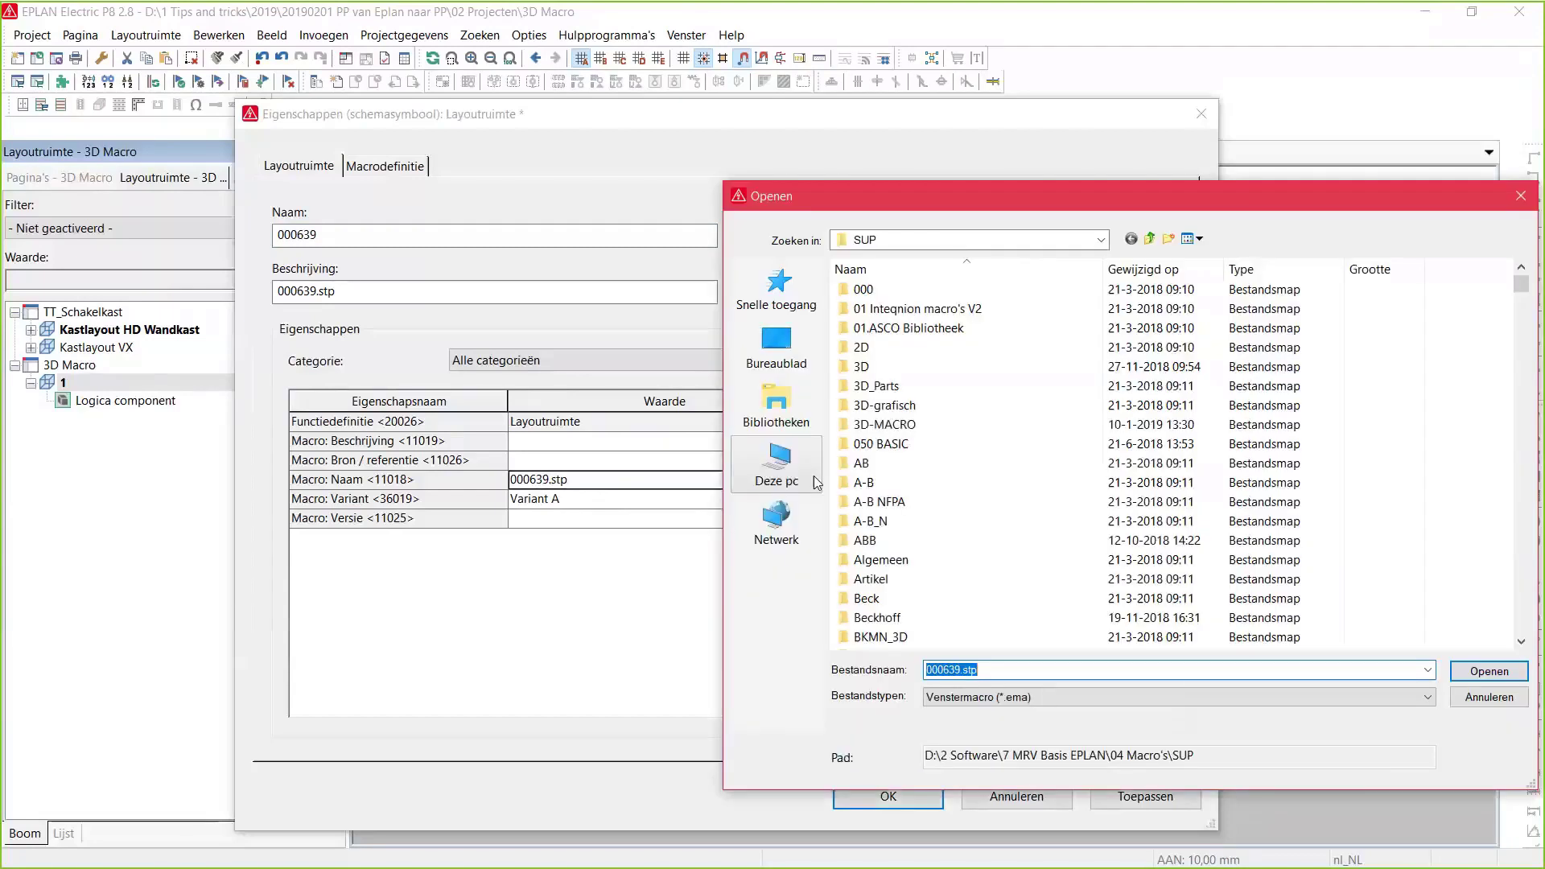
pyautogui.doubleClick(866, 367)
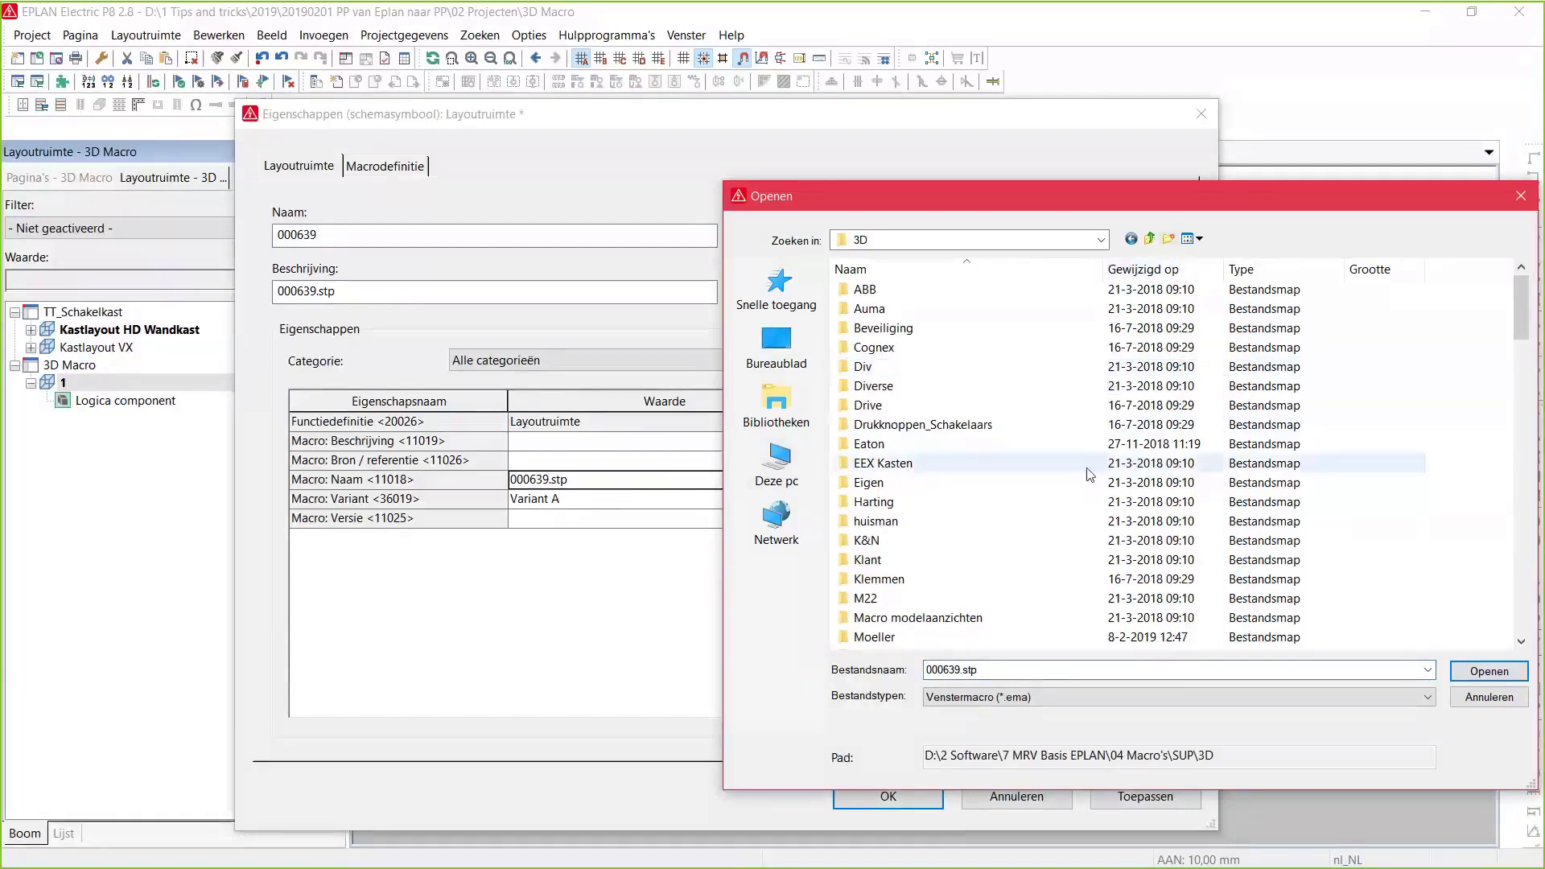
pyautogui.scroll(-10, 1098, 435)
pyautogui.scroll(4, 1090, 472)
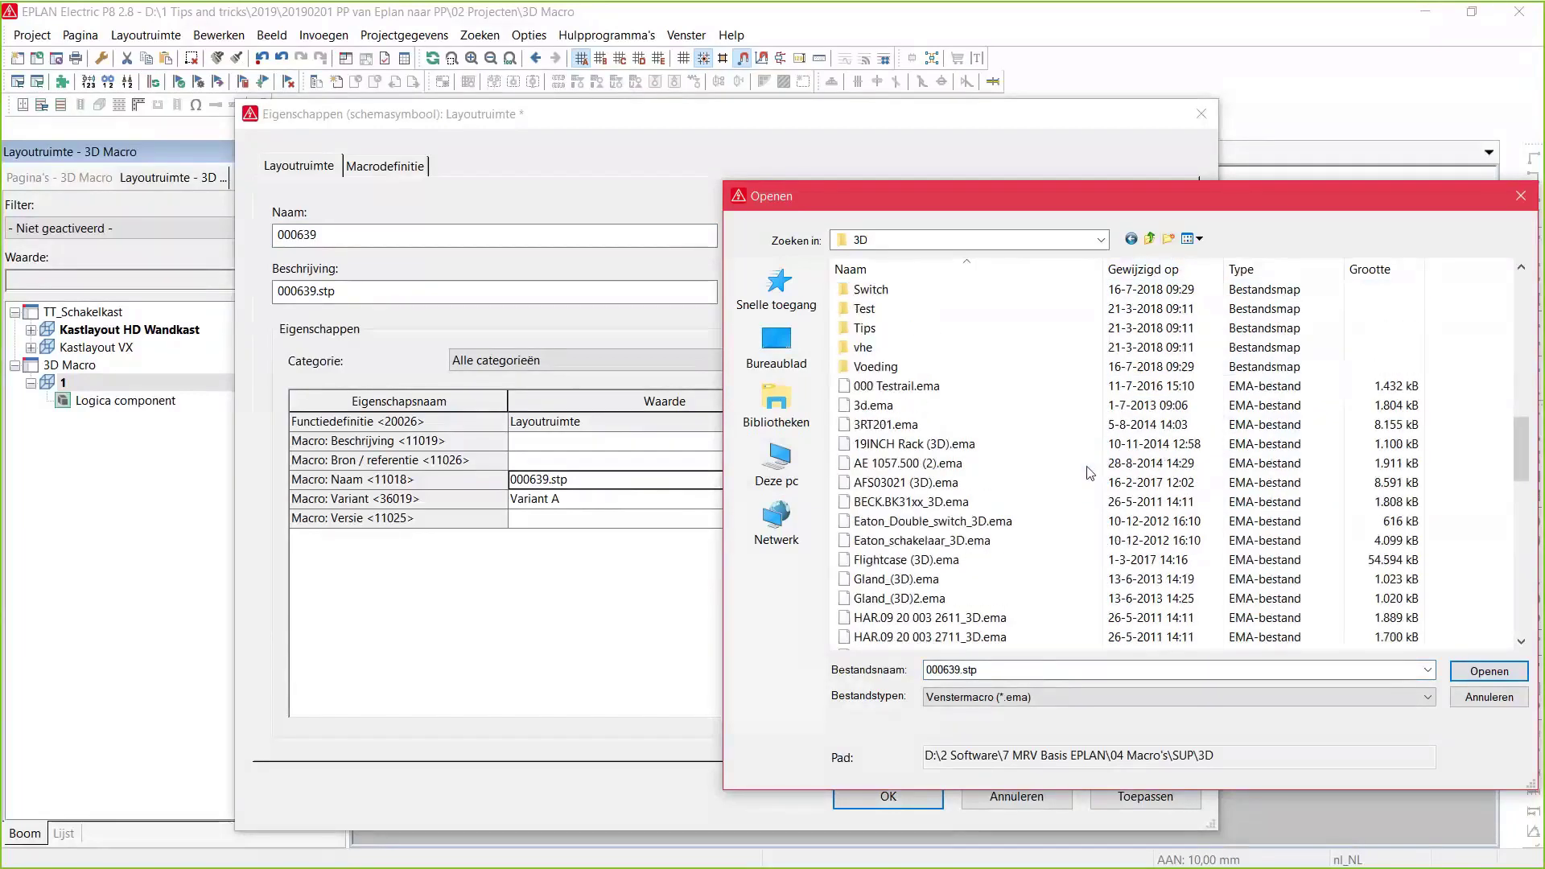